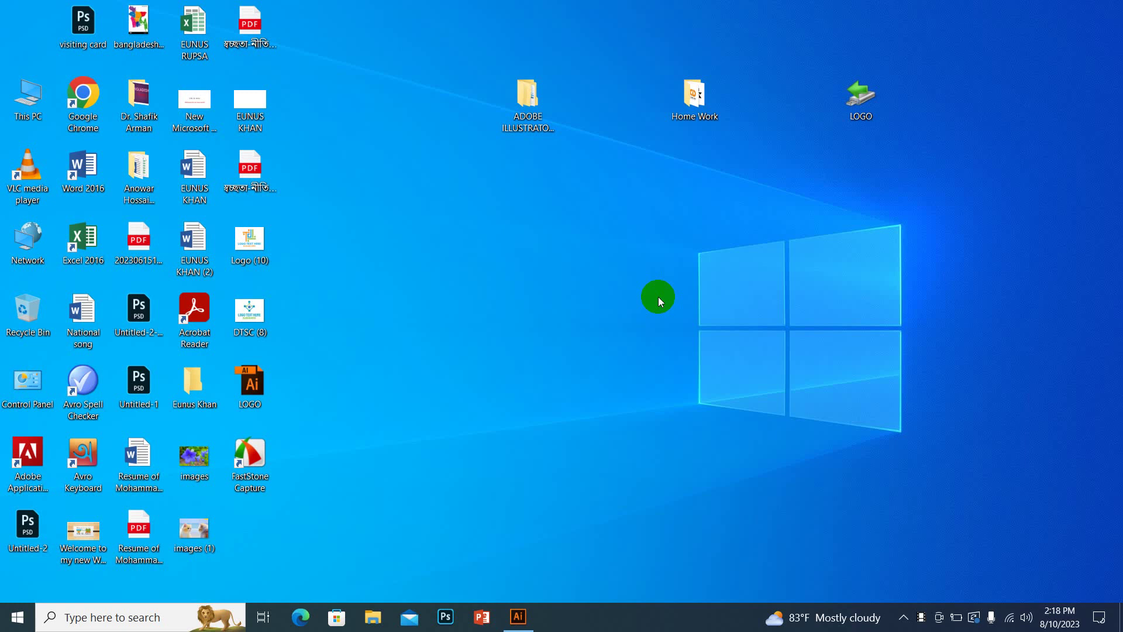
Bring Illustrator to the front and start a new document from the File menu.
click(518, 616)
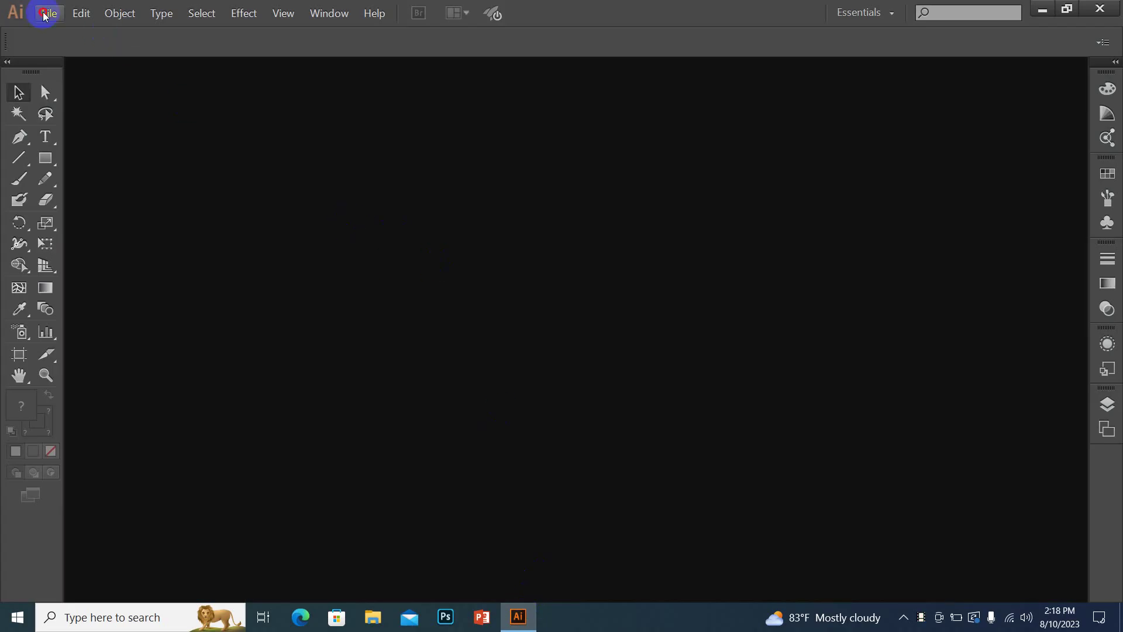
click(45, 14)
click(74, 35)
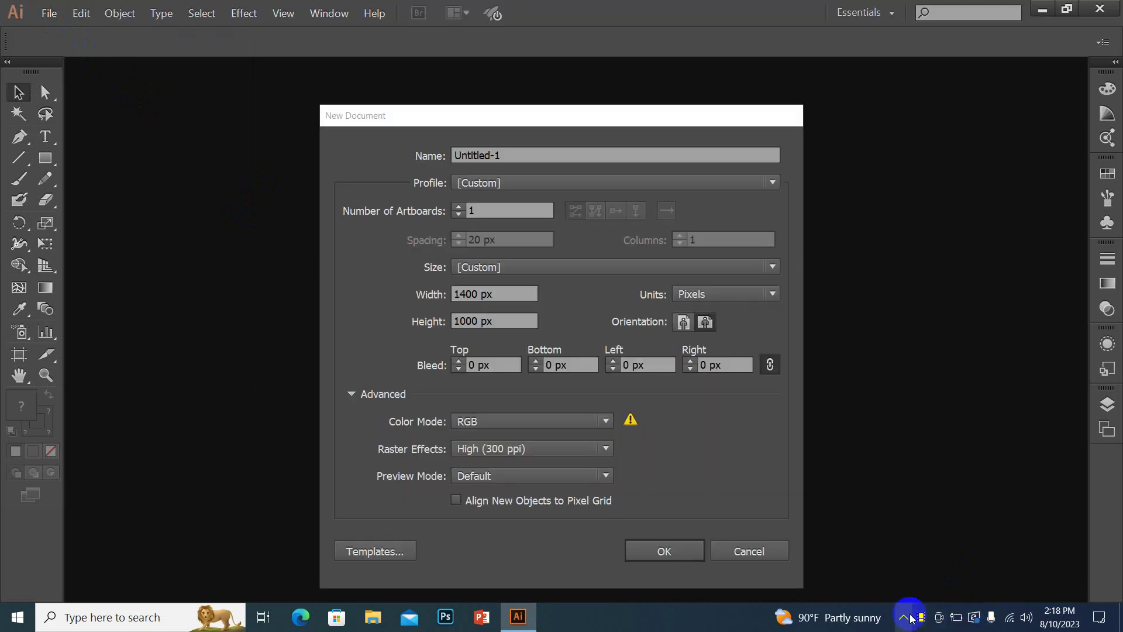
Try Inches as the document units, then keep the units as Pixels.
click(689, 298)
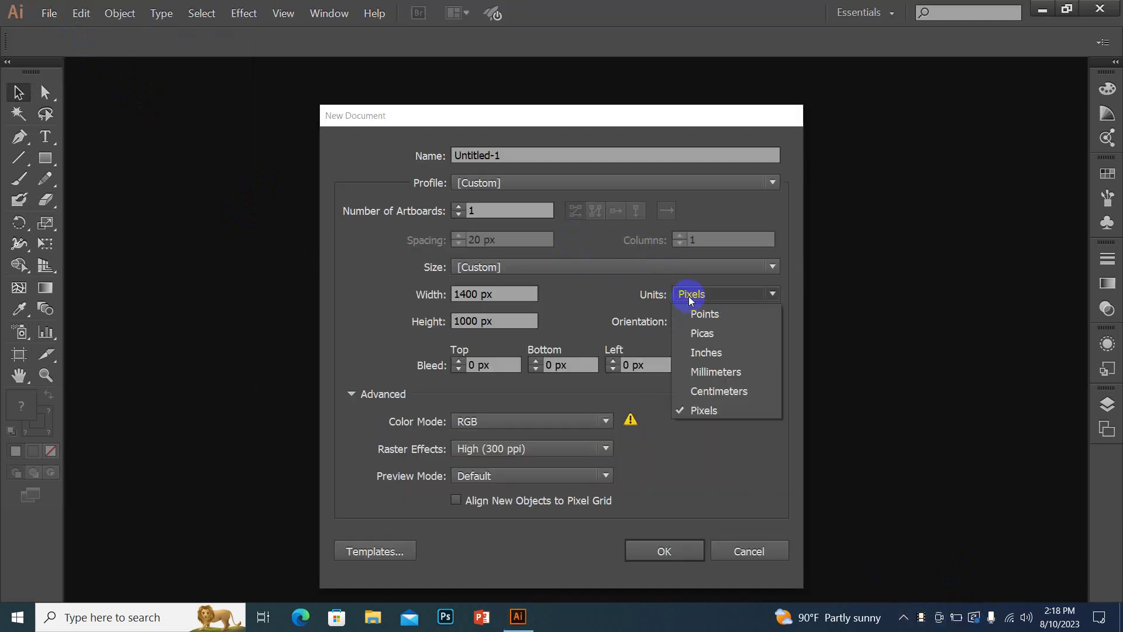
click(708, 353)
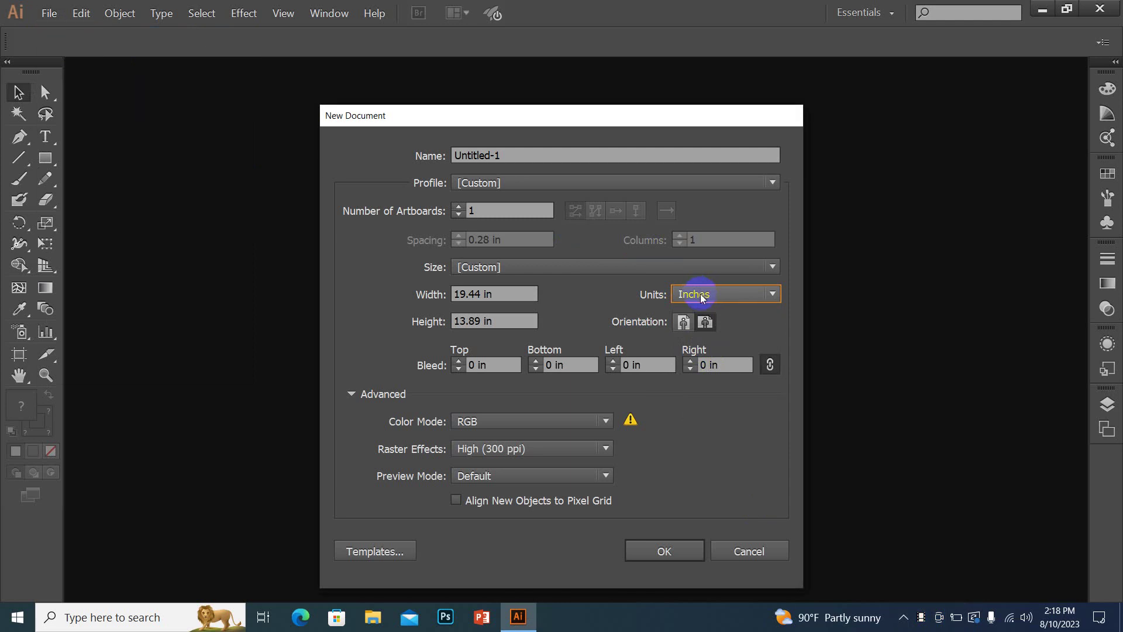
click(703, 297)
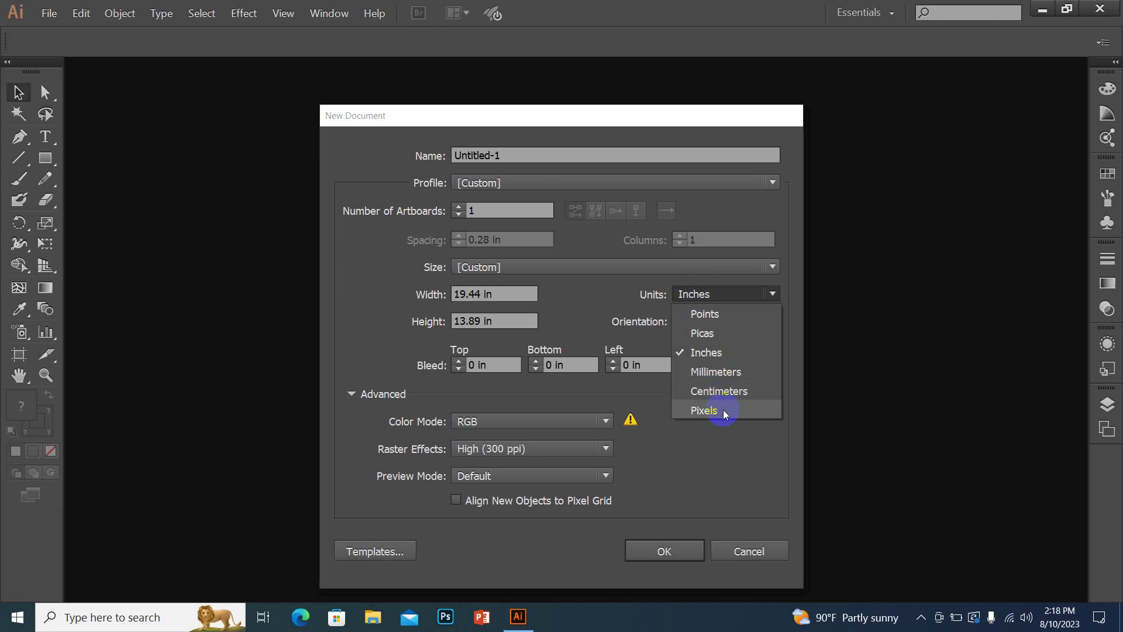
click(723, 409)
click(714, 297)
click(714, 357)
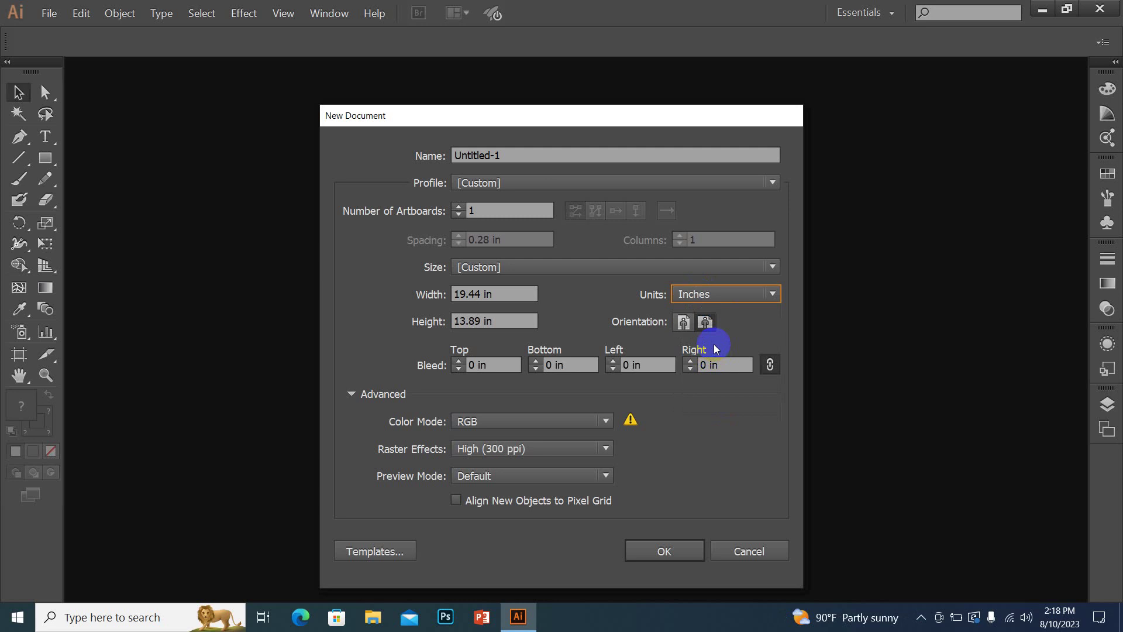
click(711, 295)
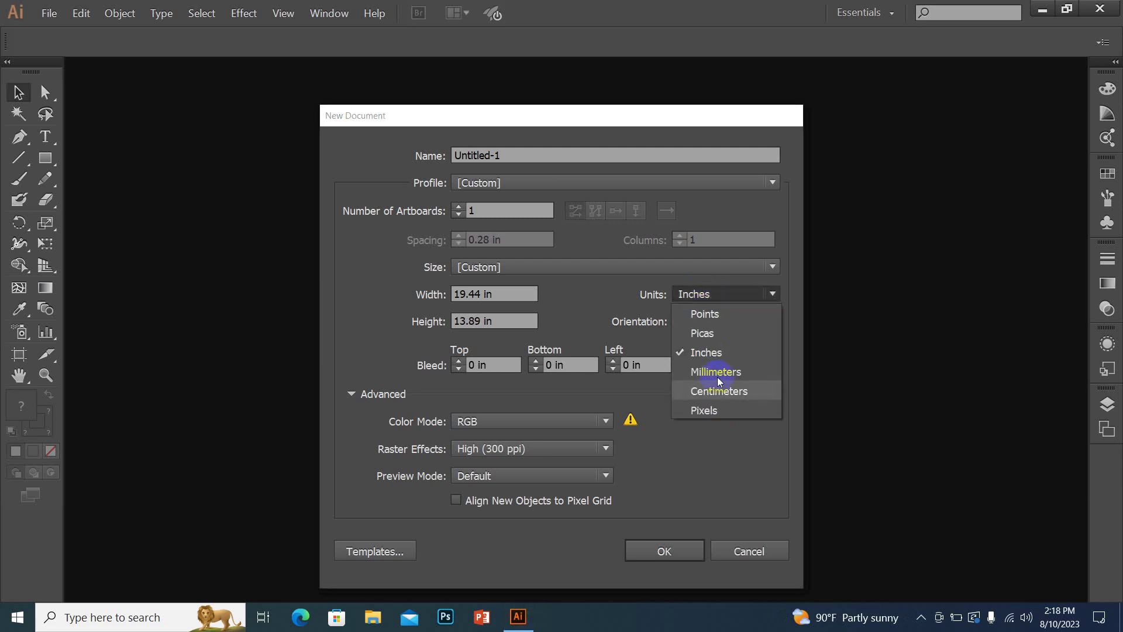
click(717, 404)
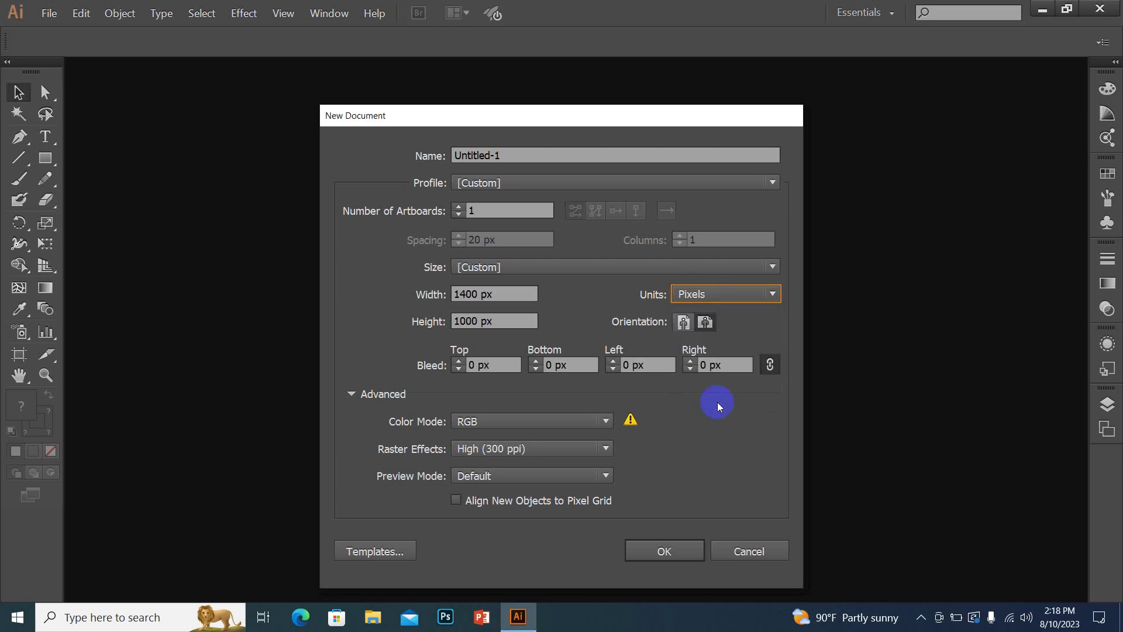
click(675, 294)
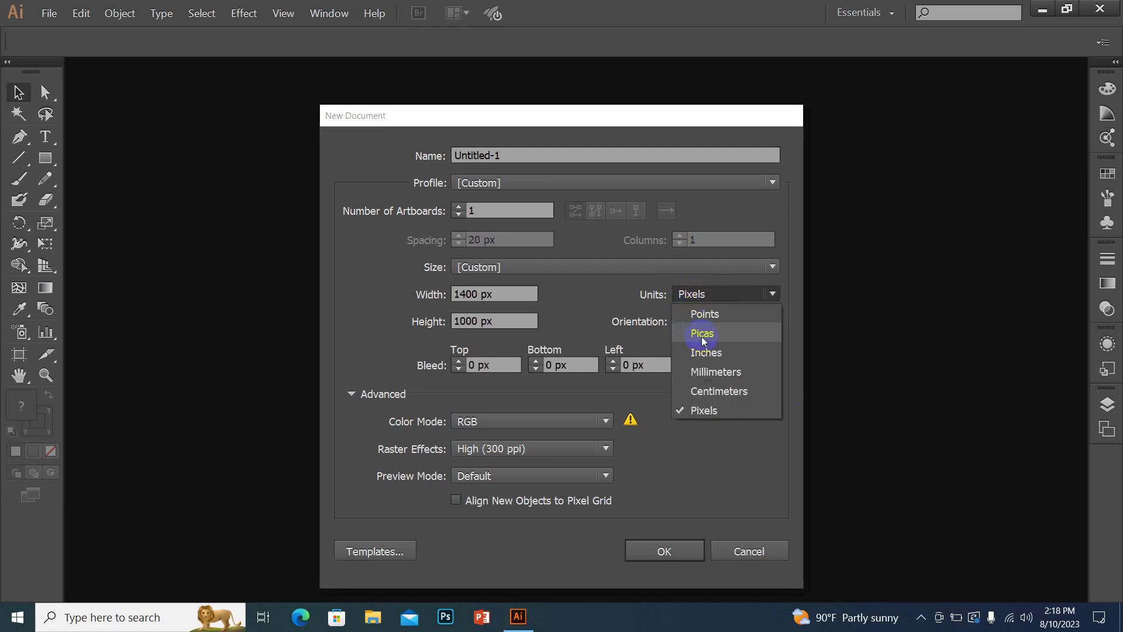
Check the 1400 × 1000 px width and height and try CMYK colour mode.
click(500, 294)
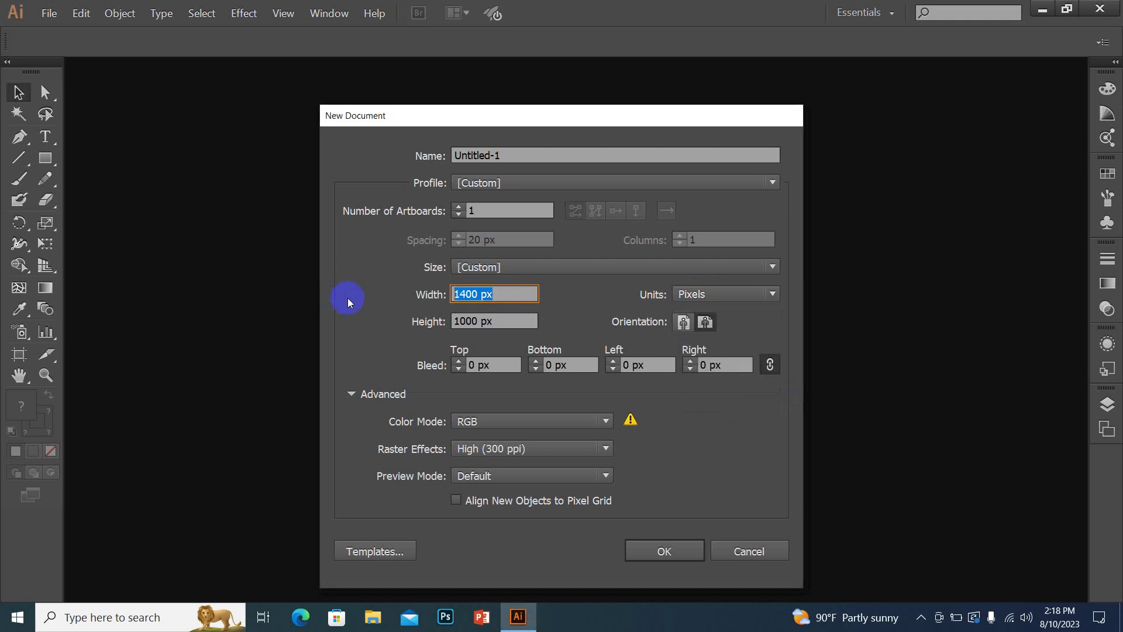
click(496, 320)
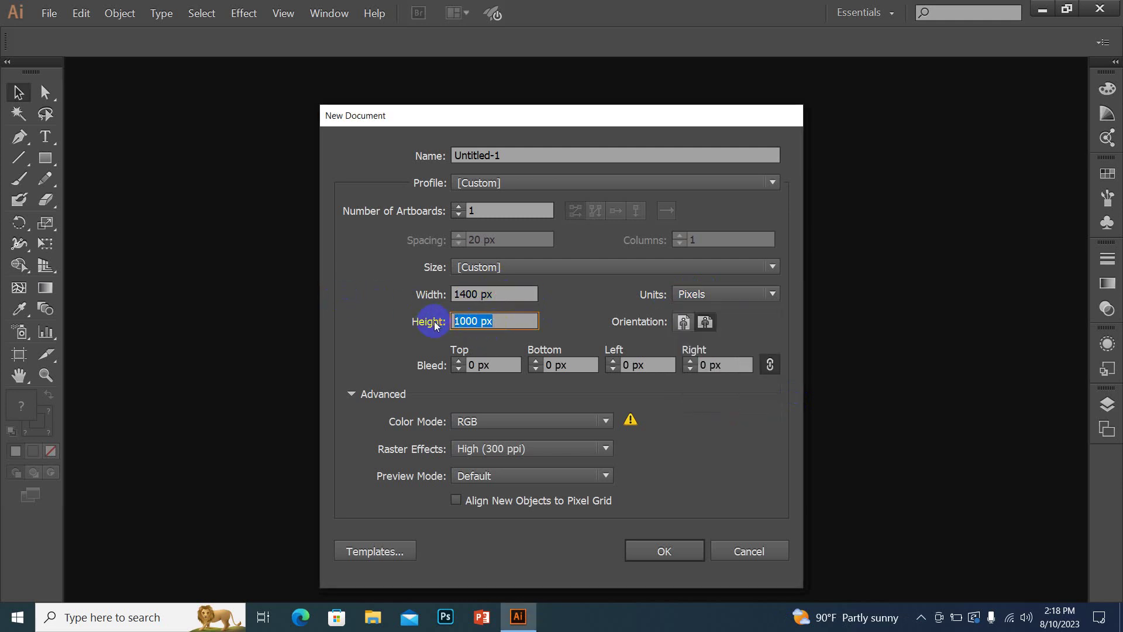
click(542, 422)
click(546, 423)
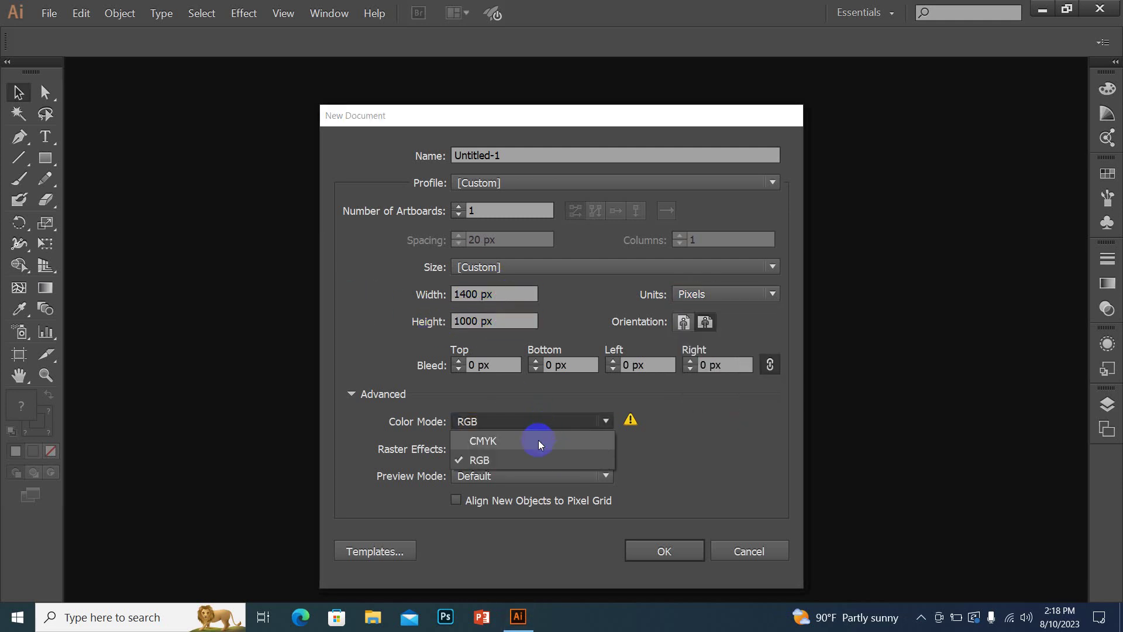
click(545, 427)
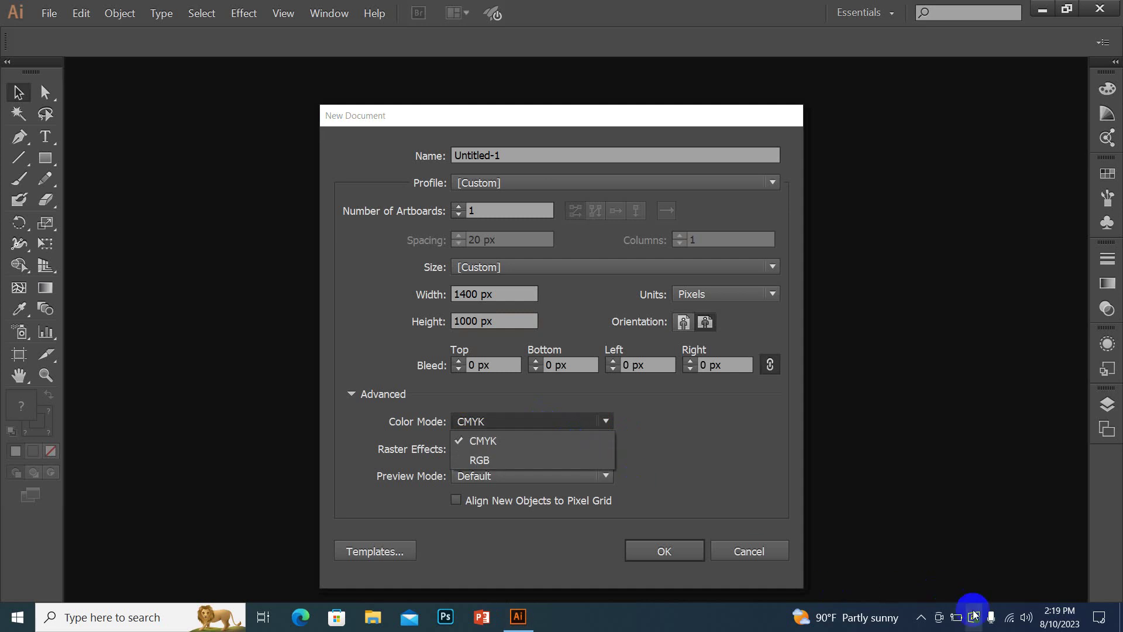
click(921, 619)
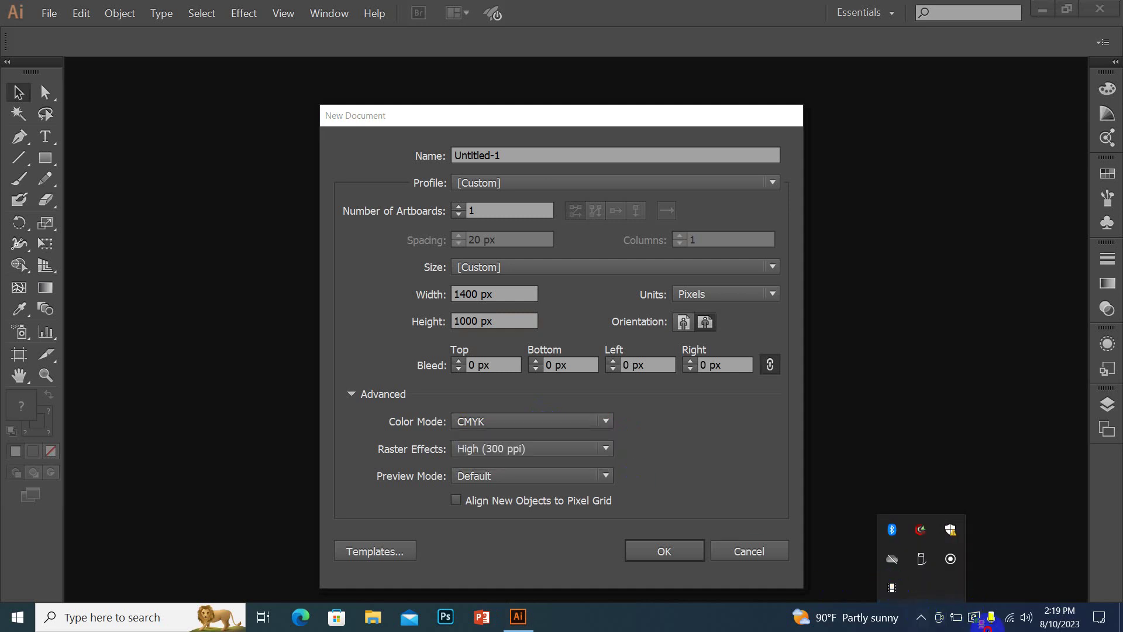
click(643, 416)
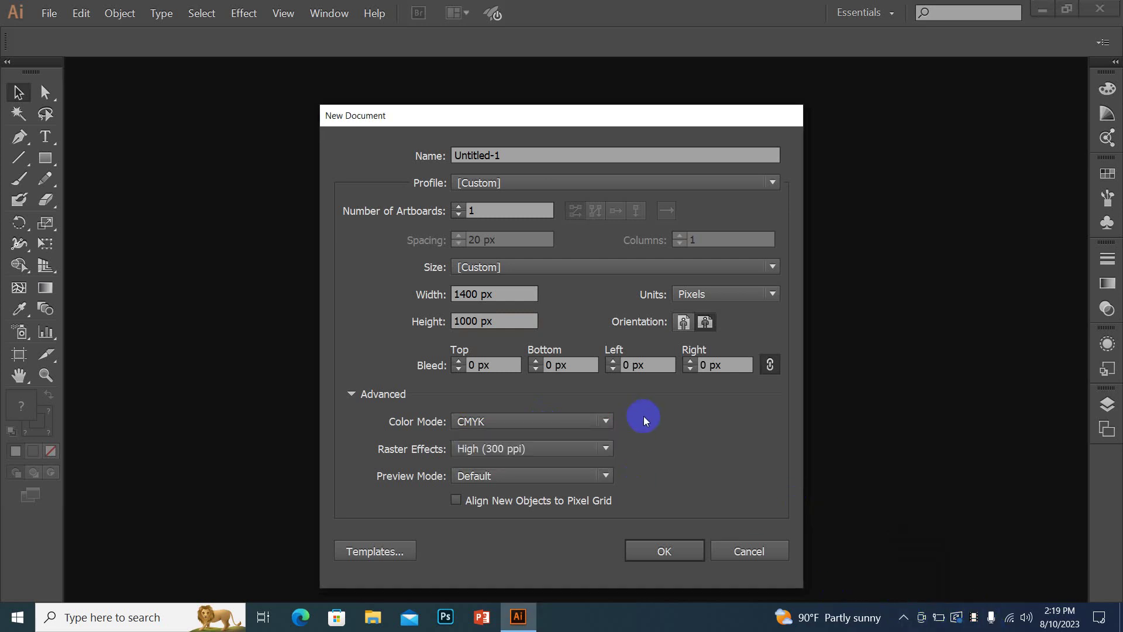
Return the colour mode to RGB and create the 1400 × 1000 px document.
click(503, 417)
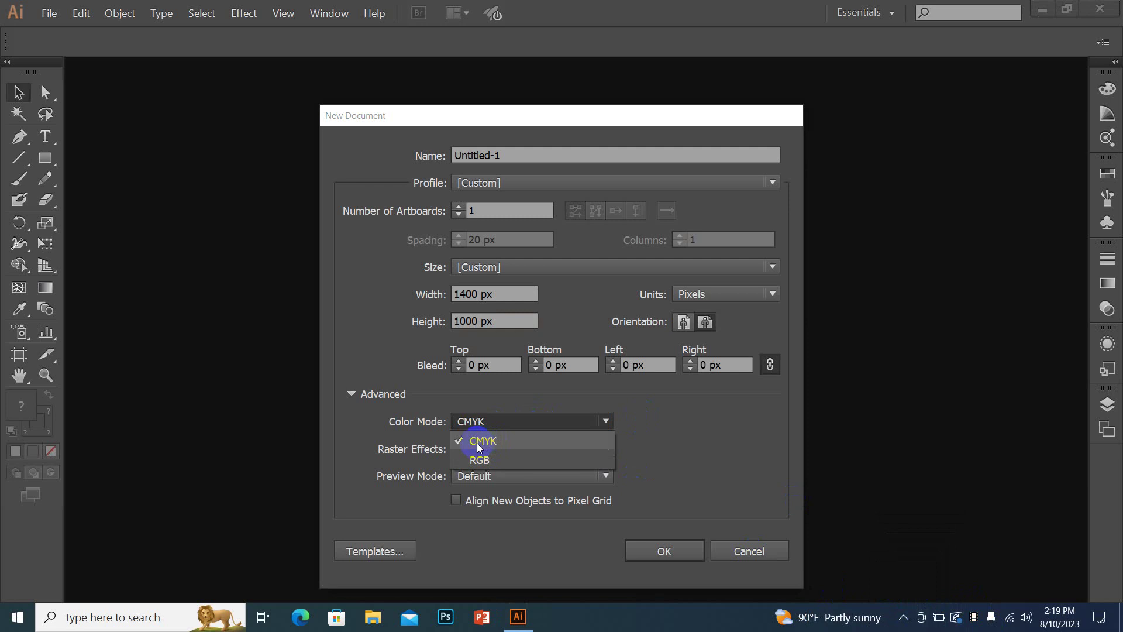
click(487, 460)
click(496, 426)
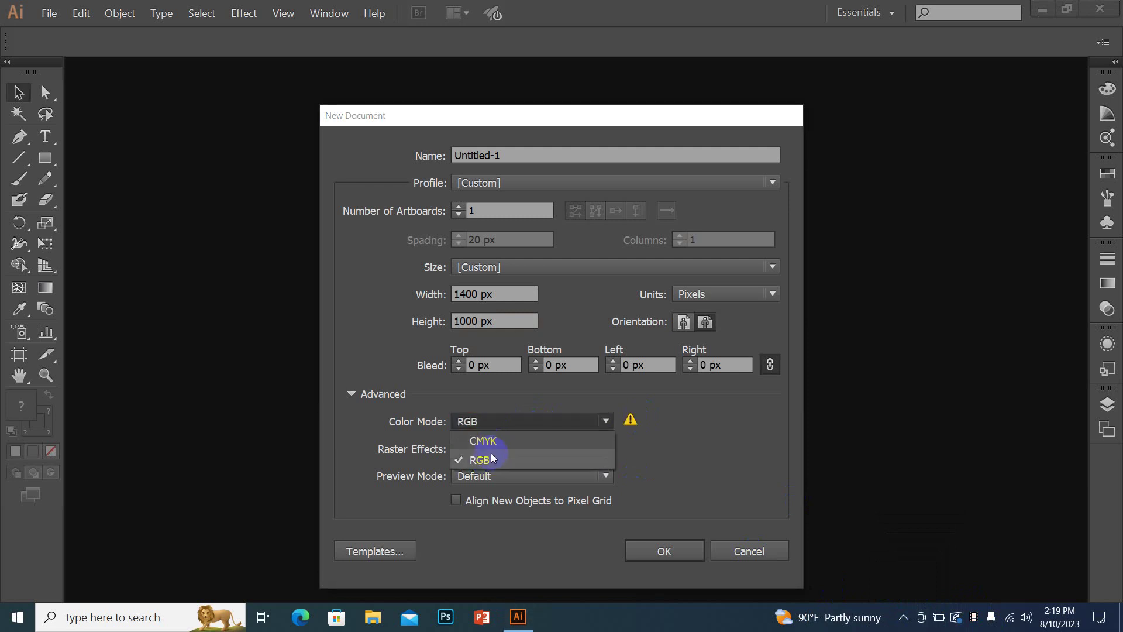
click(498, 464)
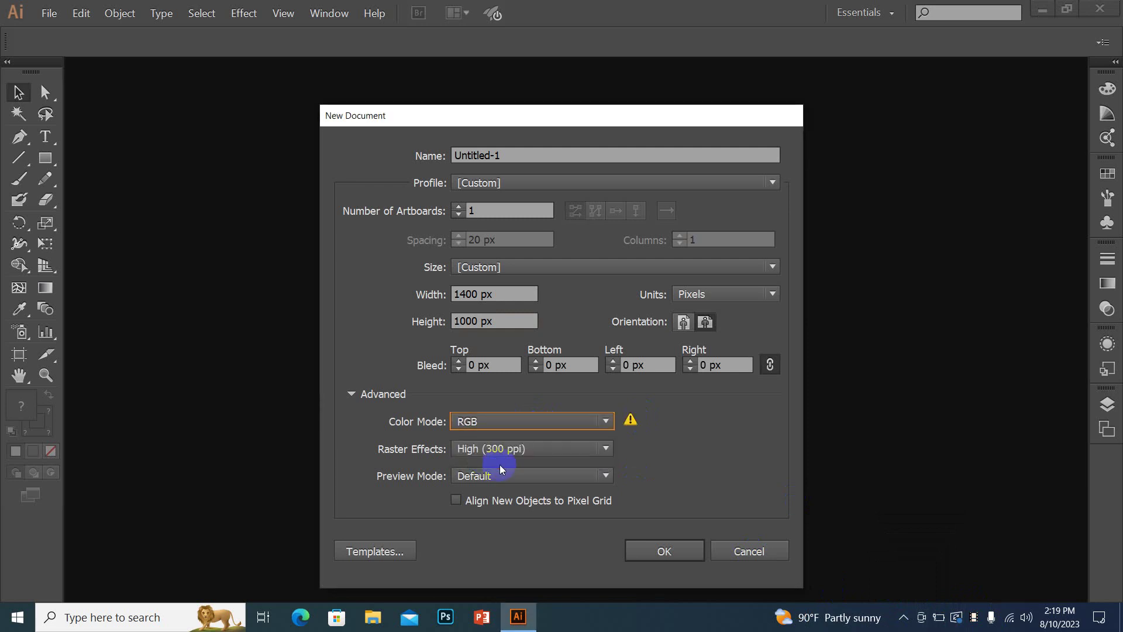
click(495, 425)
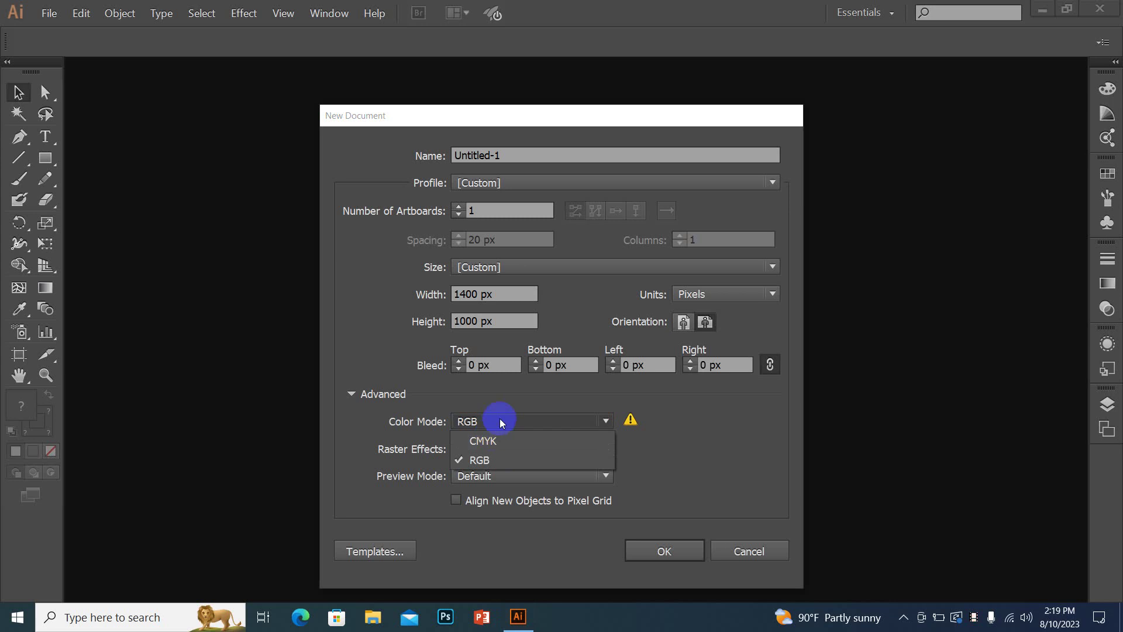
click(665, 304)
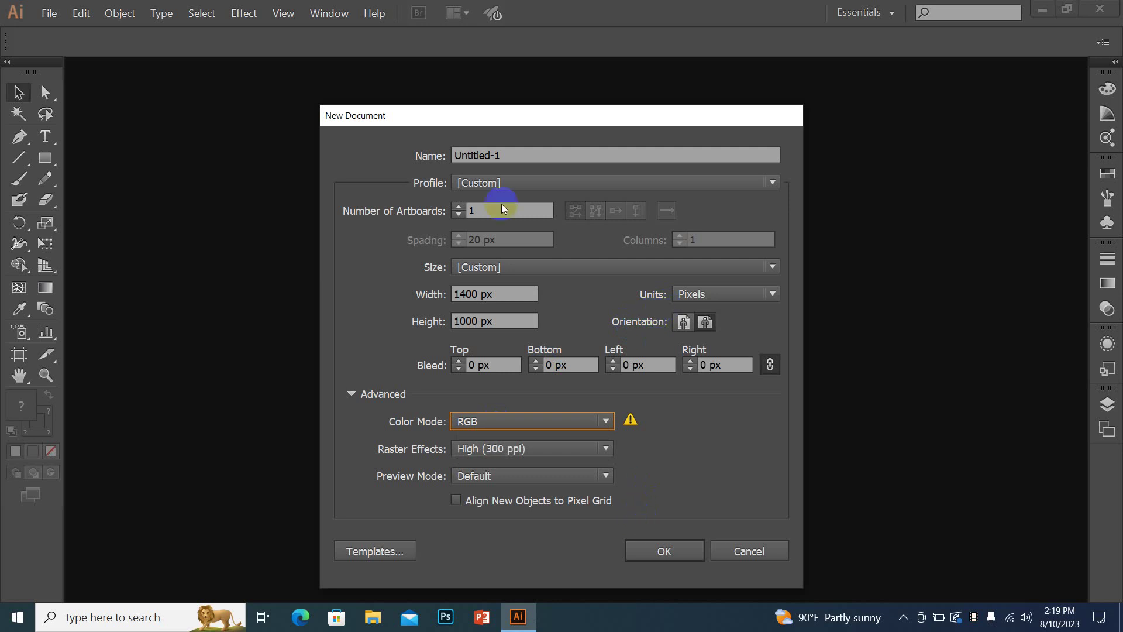
click(673, 550)
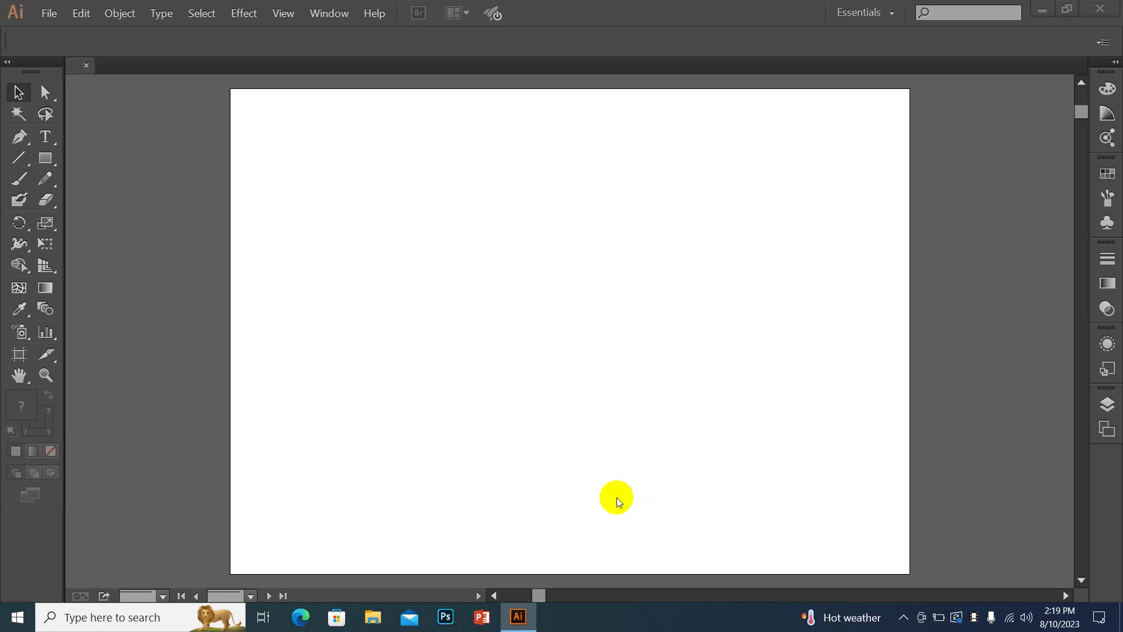
Zoom in and out to check the whole artboard.
key(ctrl+minus)
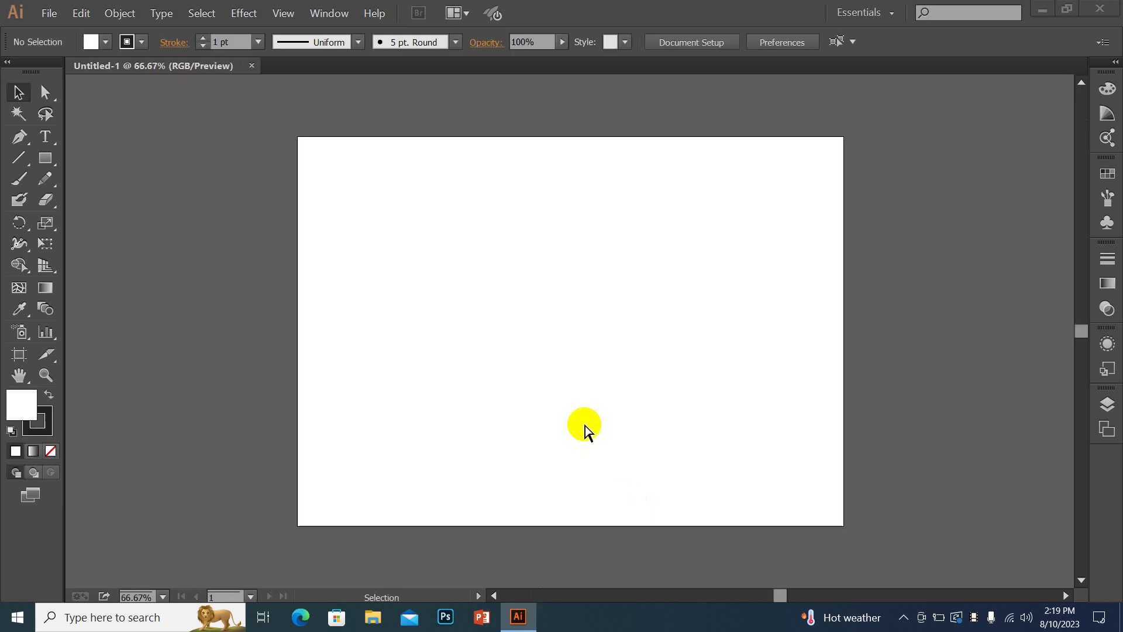
key(ctrl+plus)
key(ctrl+plus)
key(ctrl+minus)
key(ctrl+minus)
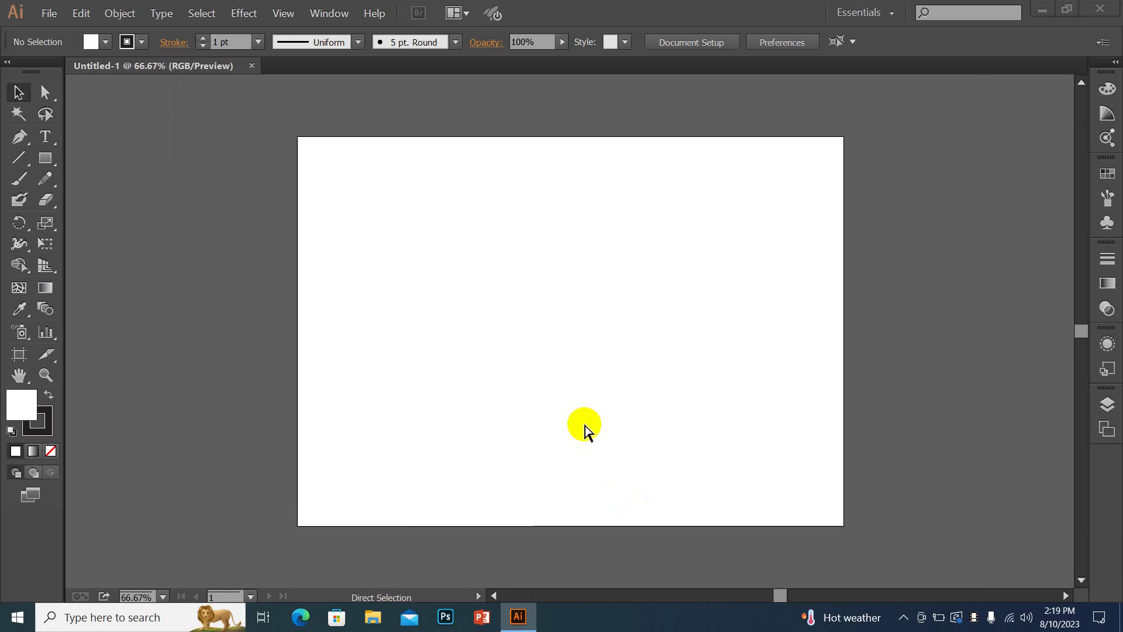
key(ctrl+plus)
key(ctrl+minus)
key(ctrl+plus)
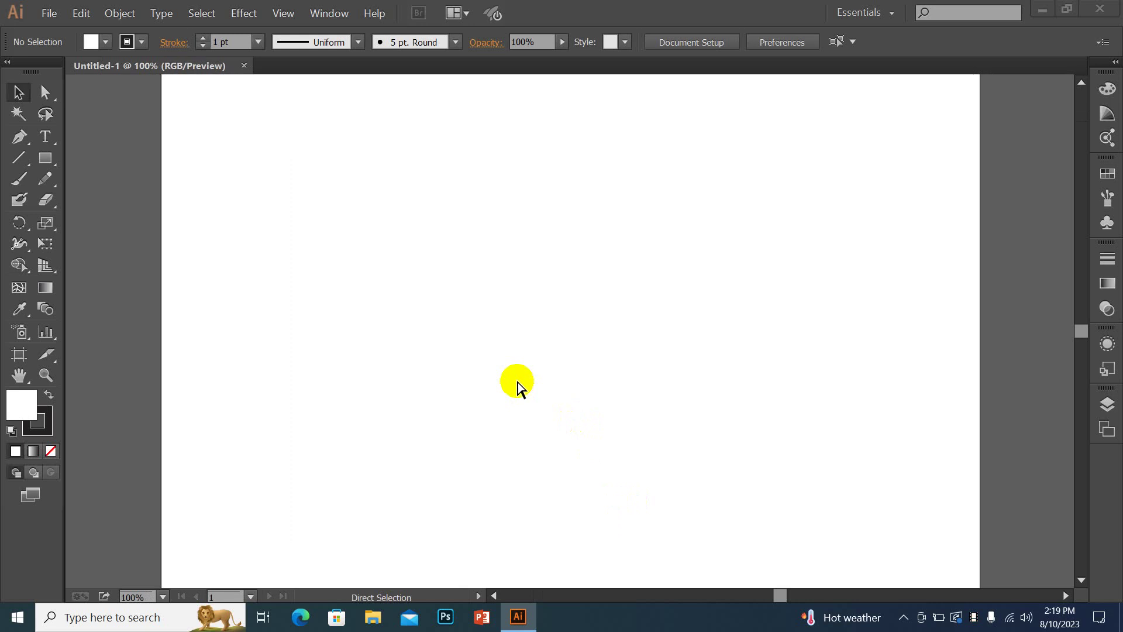
key(ctrl+minus)
Try the Direct Selection tool, then return to the Selection tool.
click(47, 93)
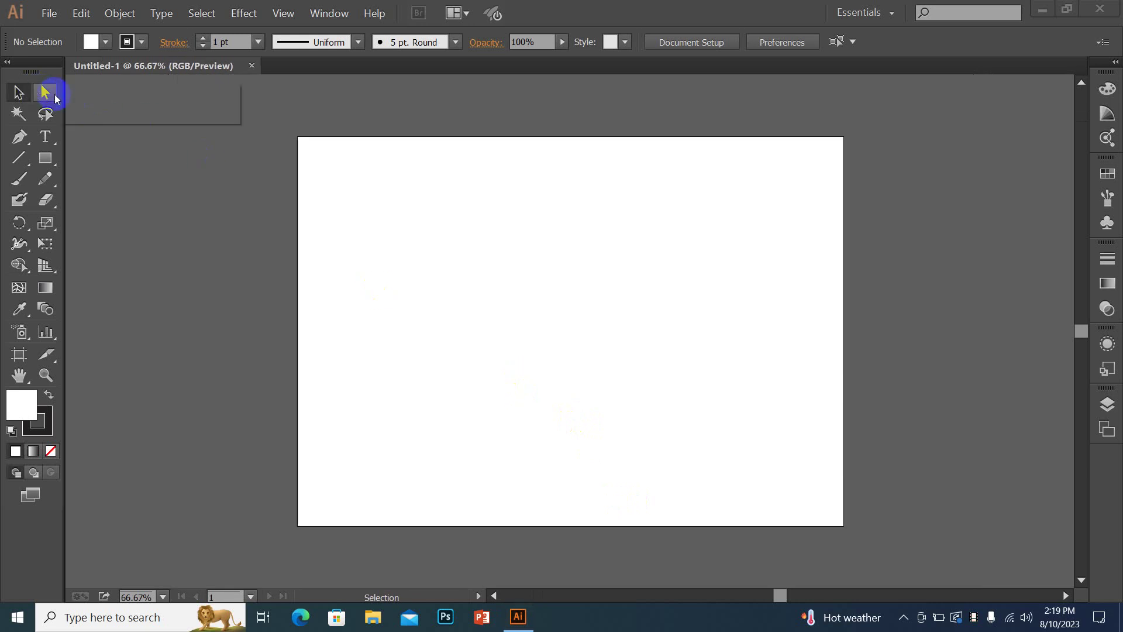
click(45, 92)
click(16, 98)
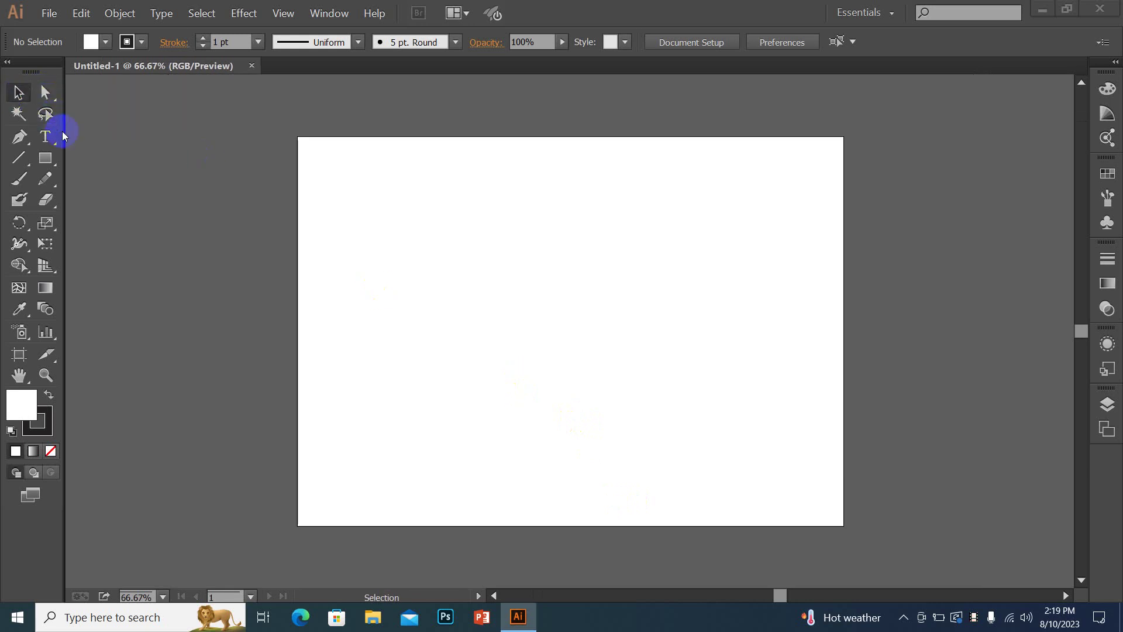
Draw a square on the left of the artboard and place a copy directly to its right.
drag(51, 162, 120, 157)
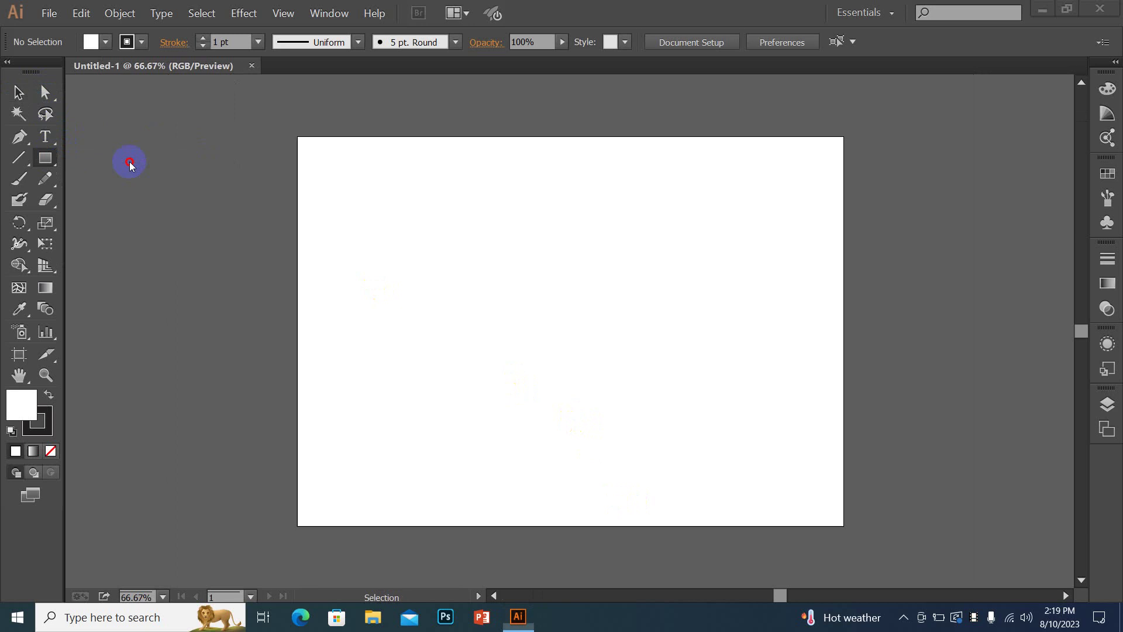
drag(417, 301, 506, 385)
key(ctrl+1)
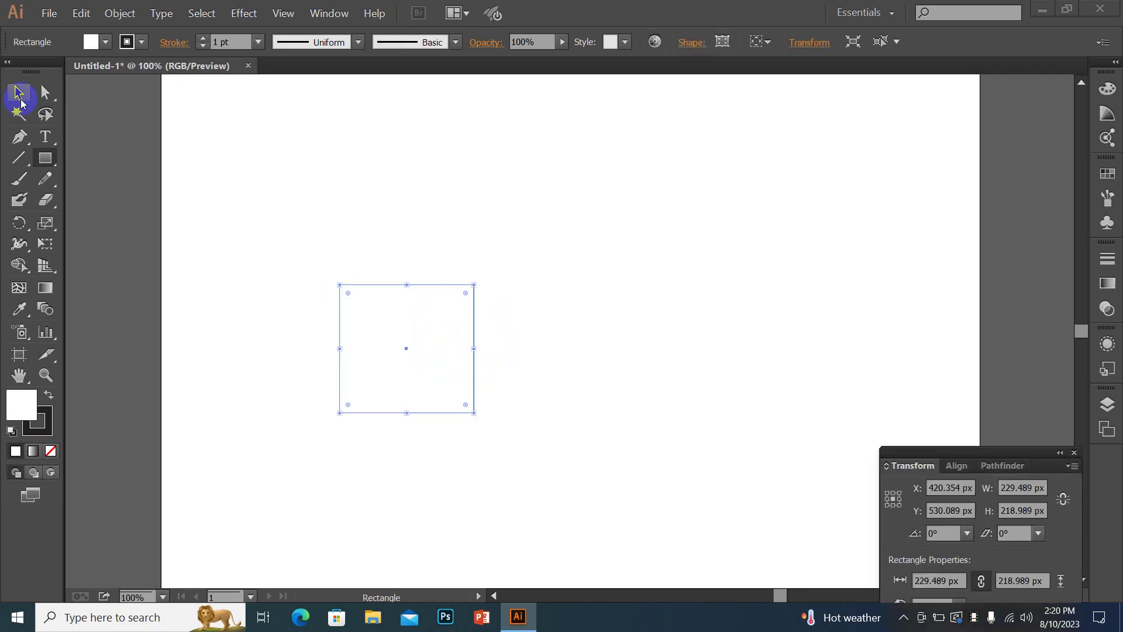
click(502, 280)
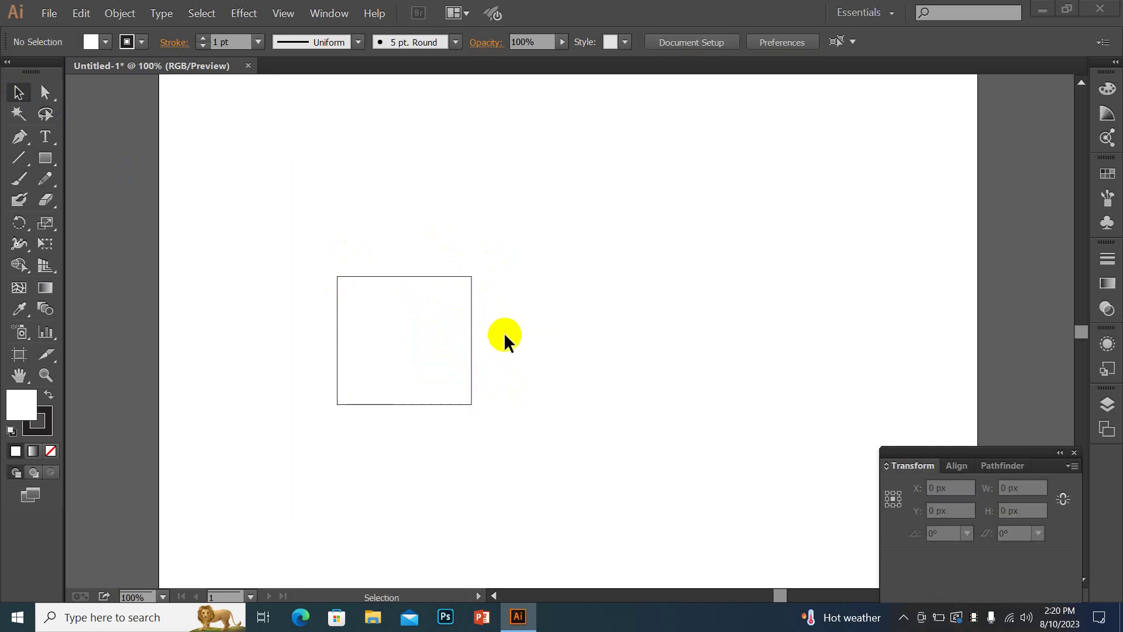
click(401, 337)
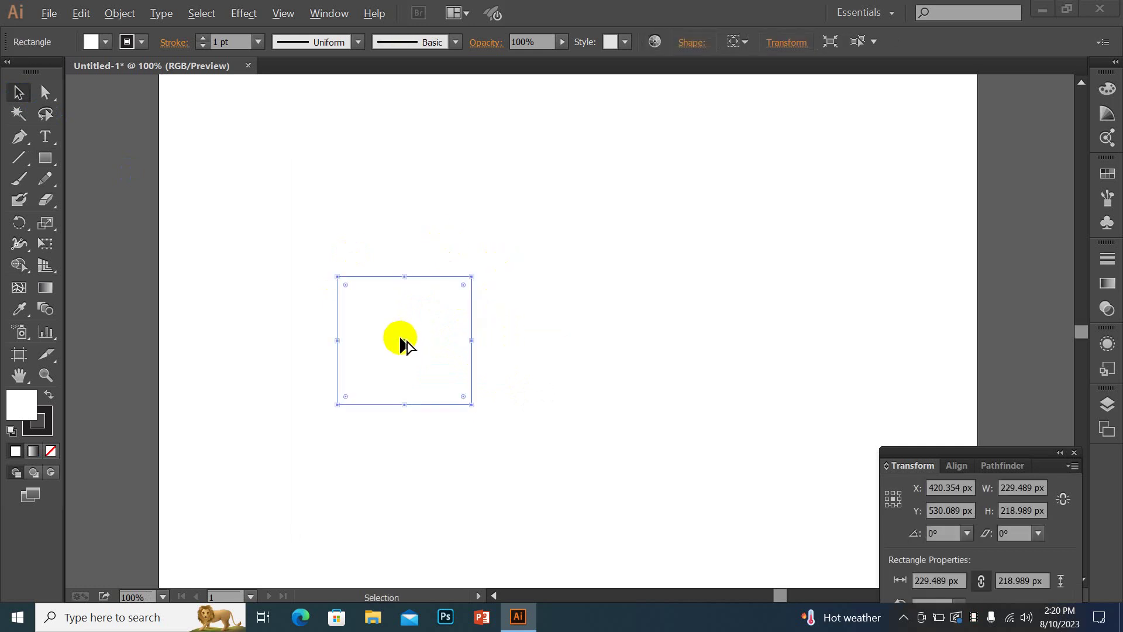
drag(404, 344, 534, 350)
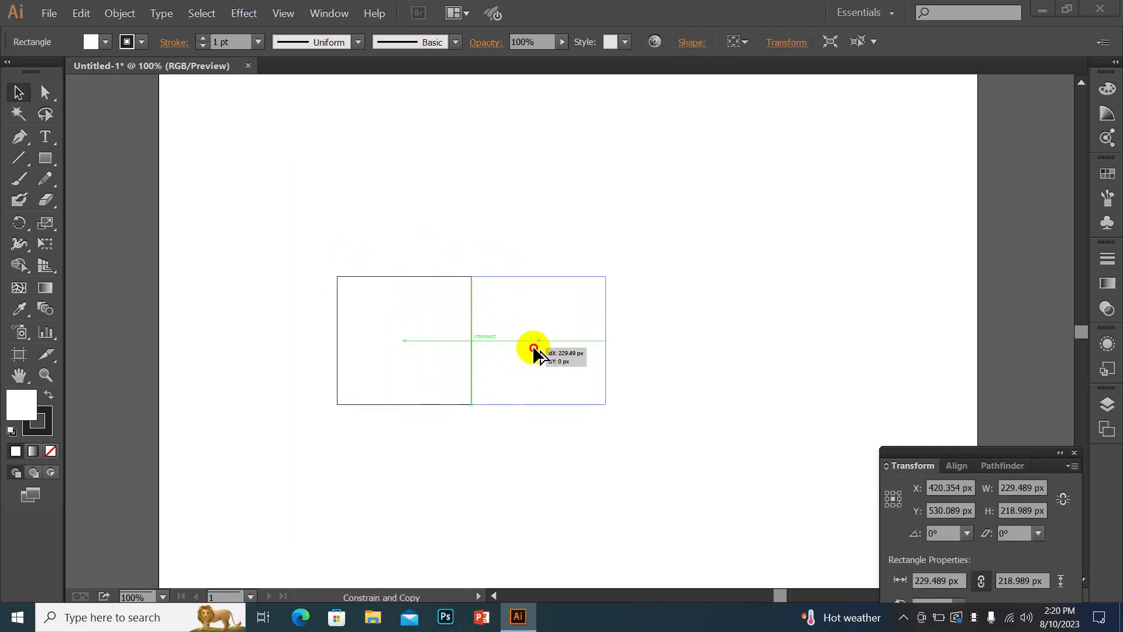
drag(477, 222, 508, 281)
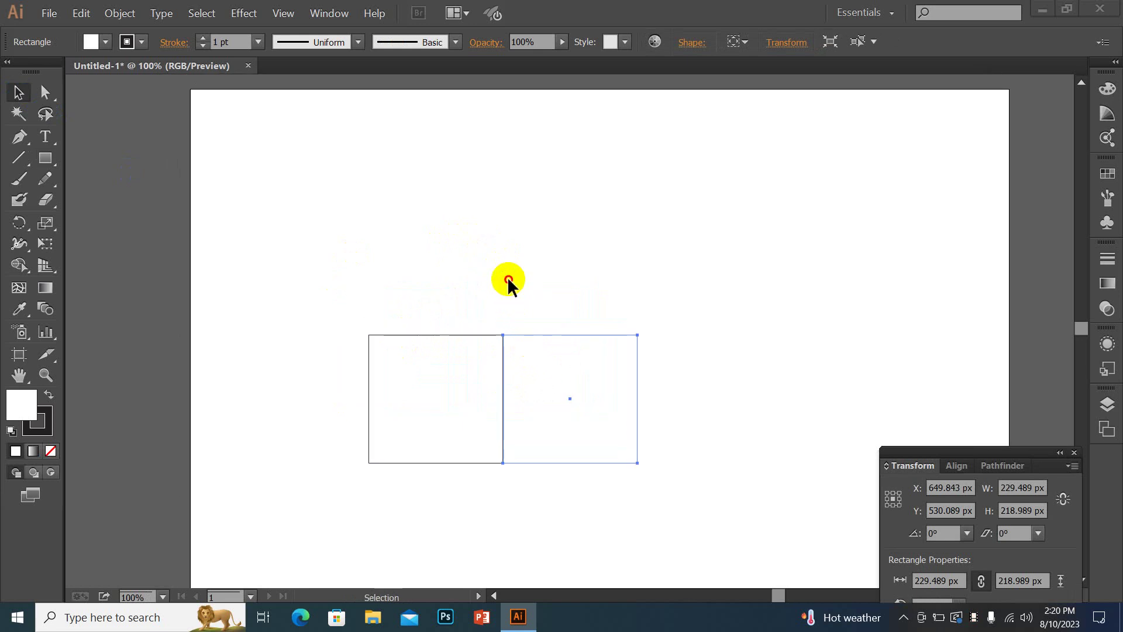
click(508, 281)
Alt-drag a copy of the left square straight up above it.
drag(467, 335, 465, 207)
click(592, 213)
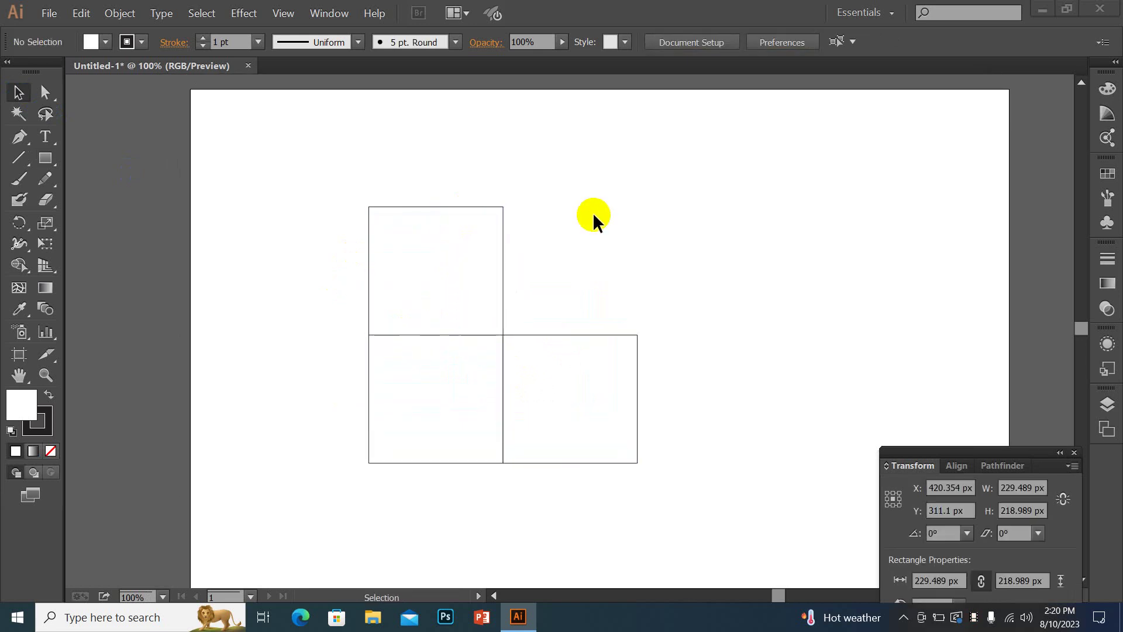
click(411, 256)
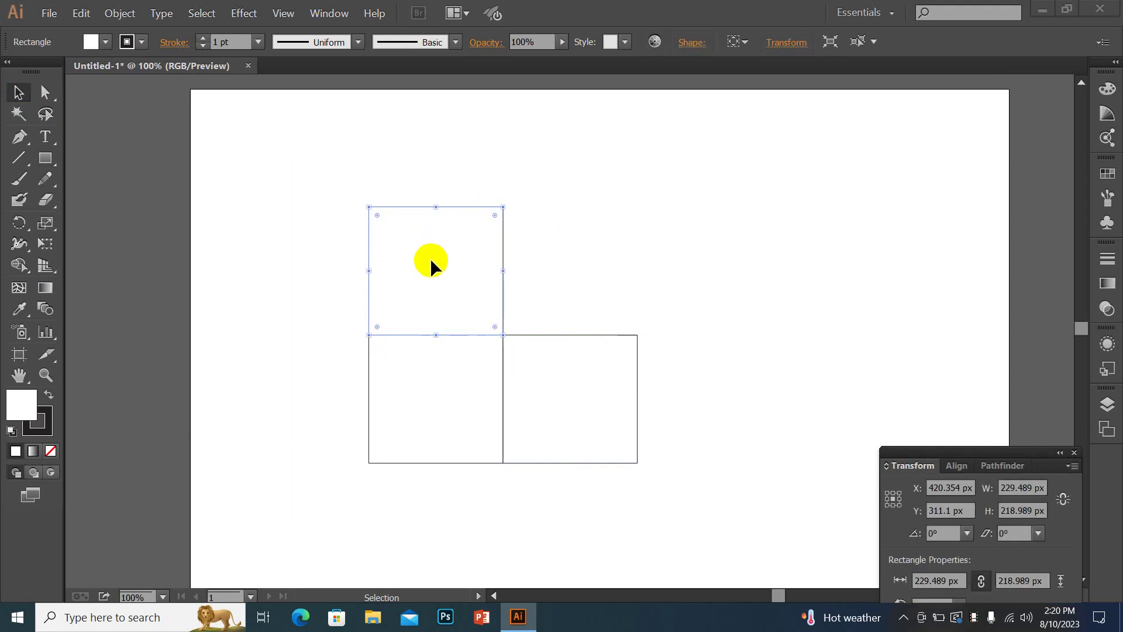
click(338, 196)
click(45, 92)
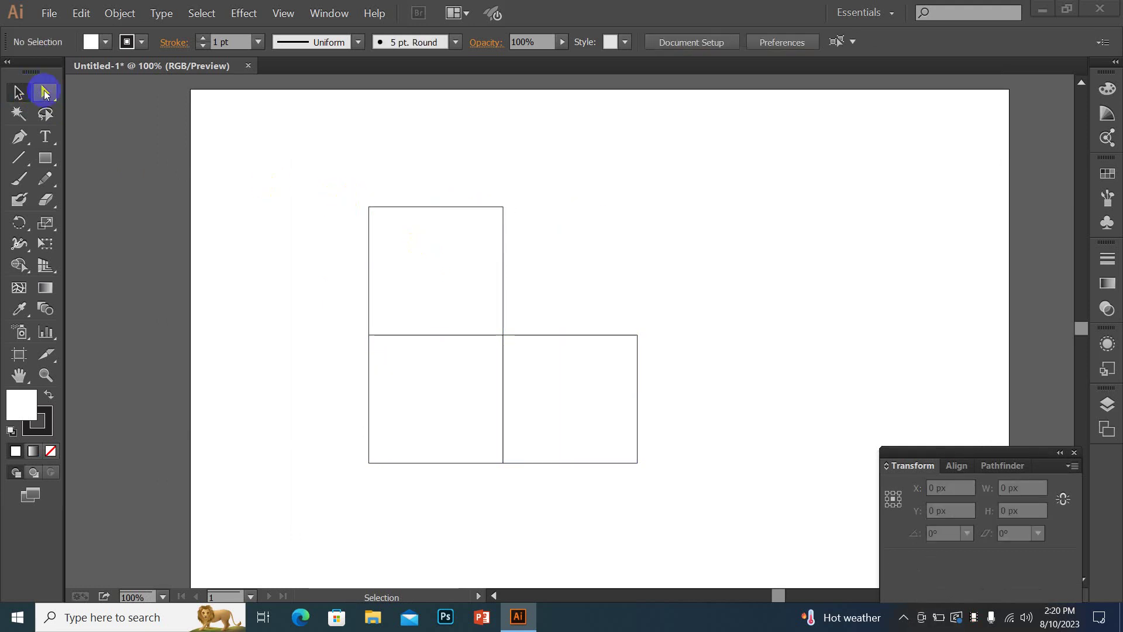
Shift the top square's upper edge right to slant it into the top face.
mouse_move(340, 185)
mouse_down()
mouse_move(517, 219)
mouse_move(501, 217)
mouse_move(522, 304)
mouse_up()
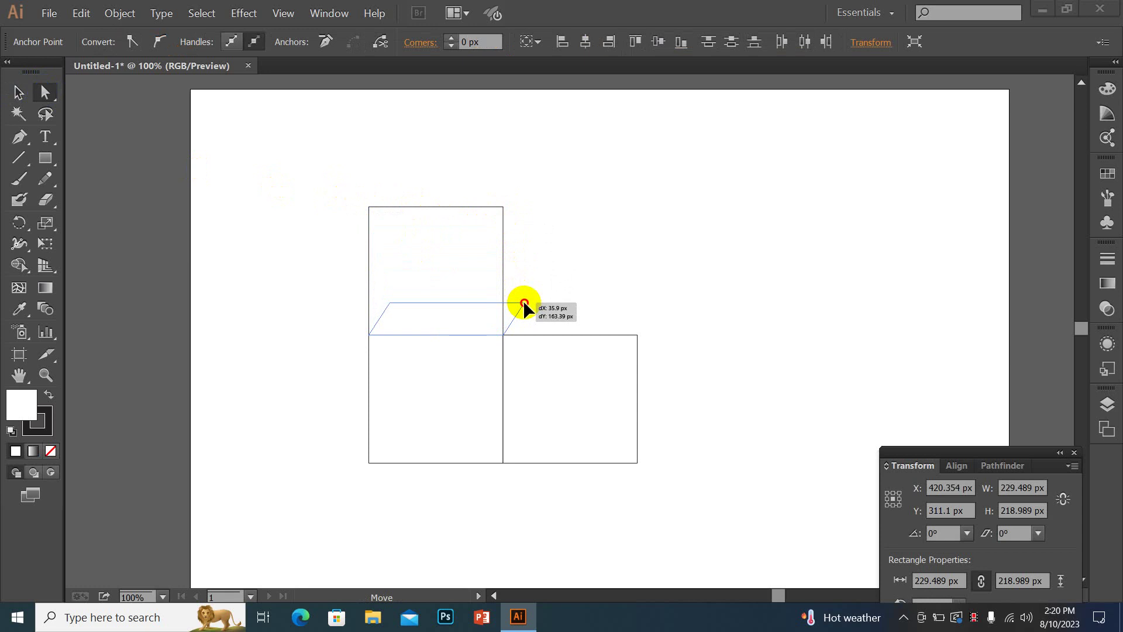
drag(524, 305, 524, 304)
click(672, 306)
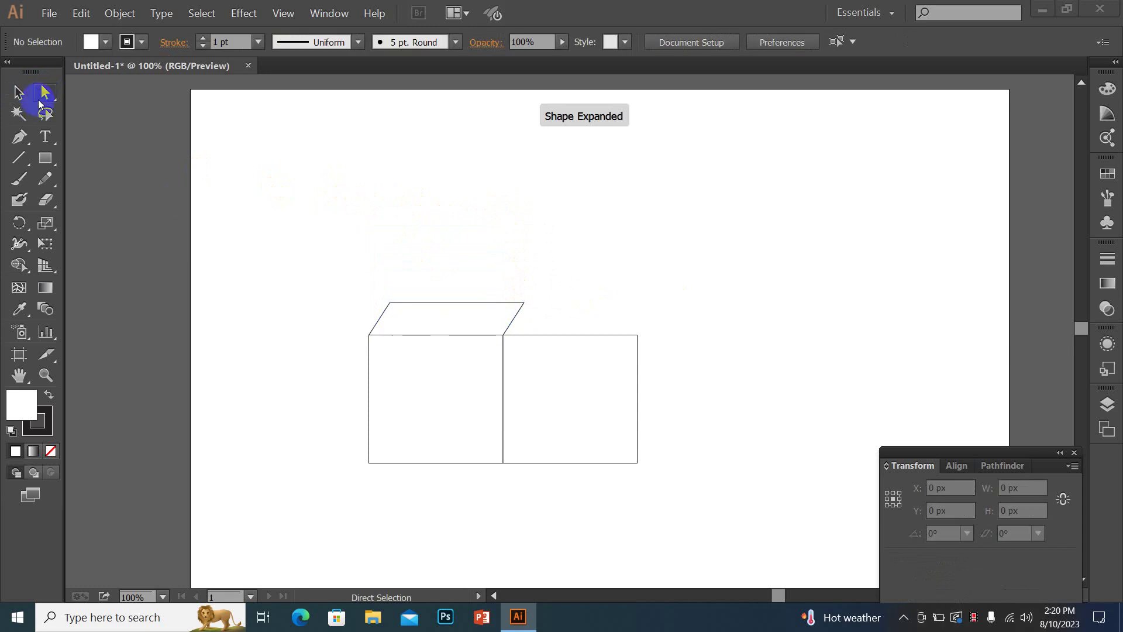
Raise the right square's right edge to the corner, forming the side face.
mouse_move(651, 314)
mouse_down()
mouse_move(624, 436)
mouse_move(587, 494)
mouse_up()
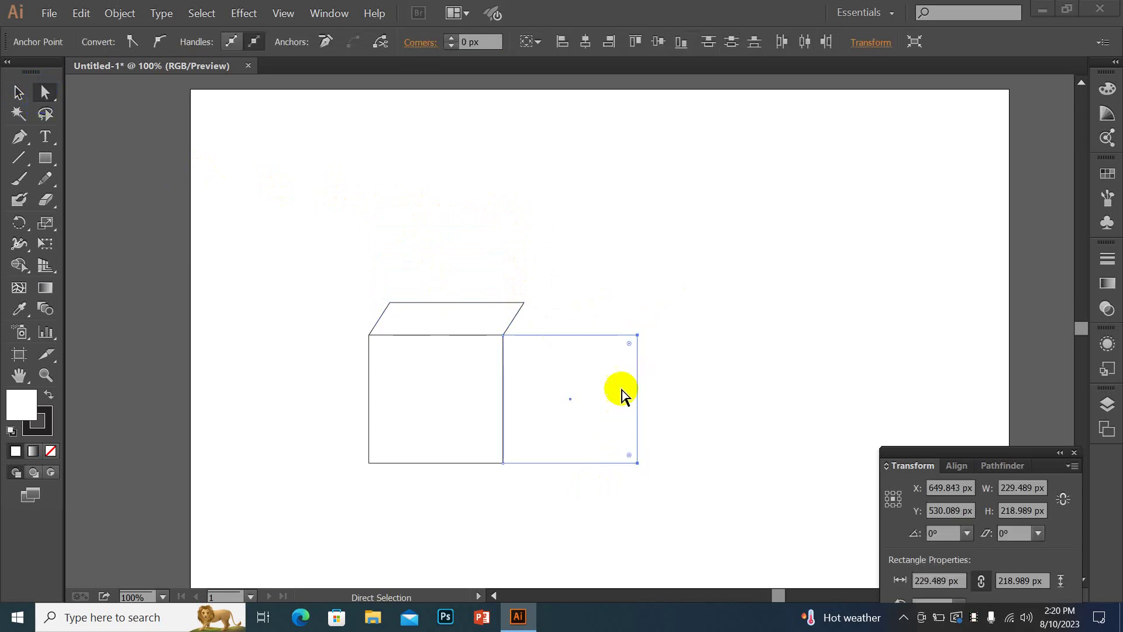
drag(638, 335, 524, 303)
click(644, 321)
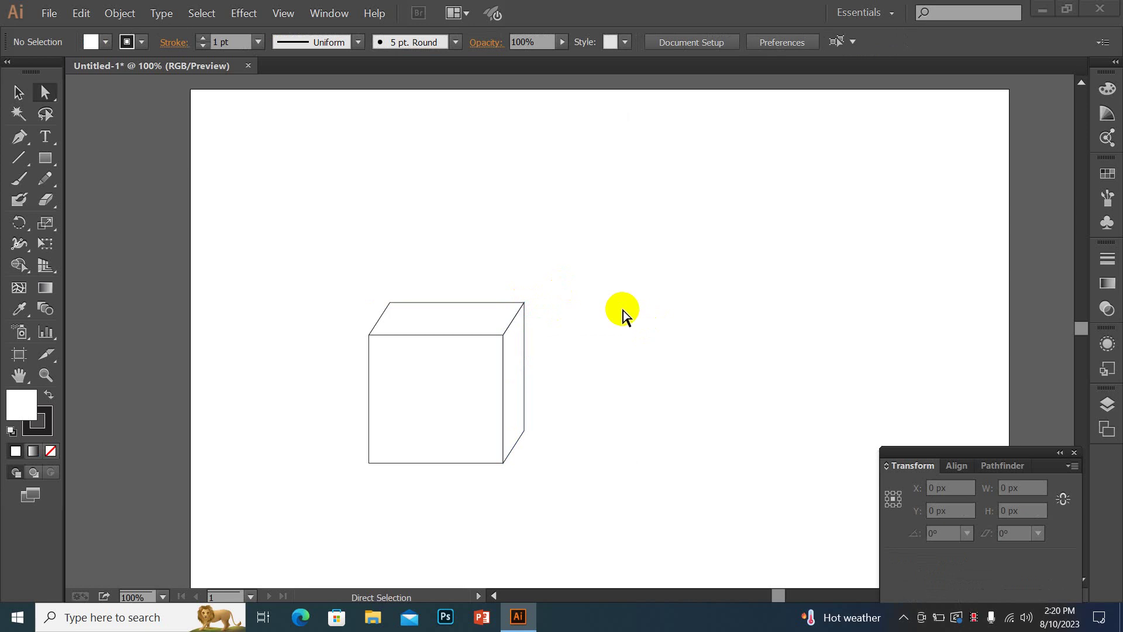
Duplicate the whole cube outline and place the copy level to its right.
click(18, 92)
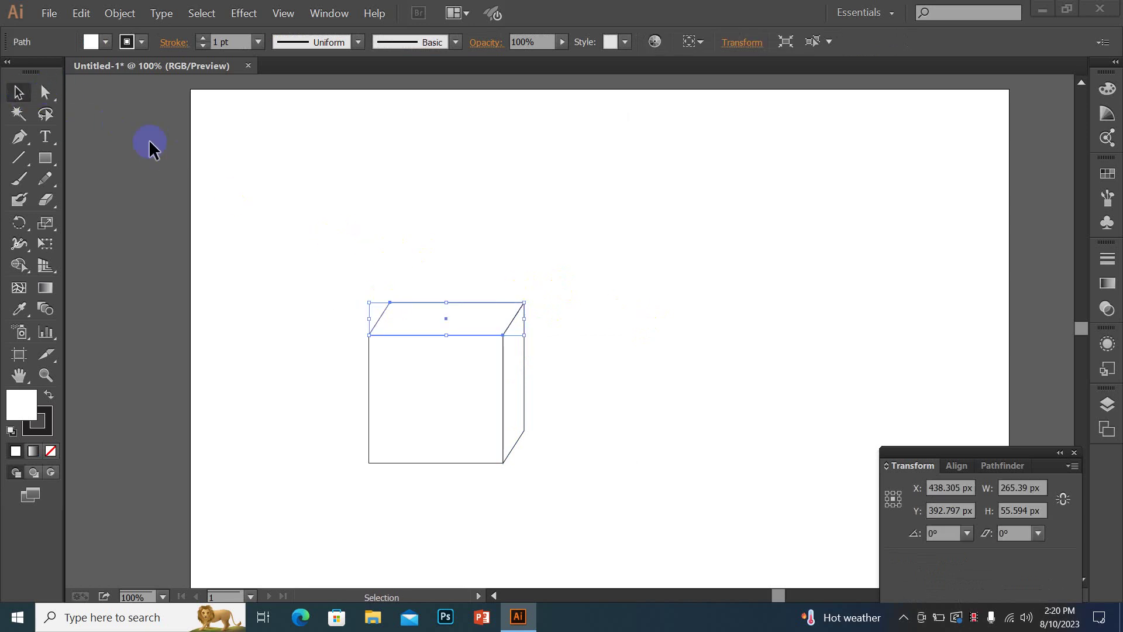
drag(273, 195, 579, 496)
drag(591, 446, 523, 412)
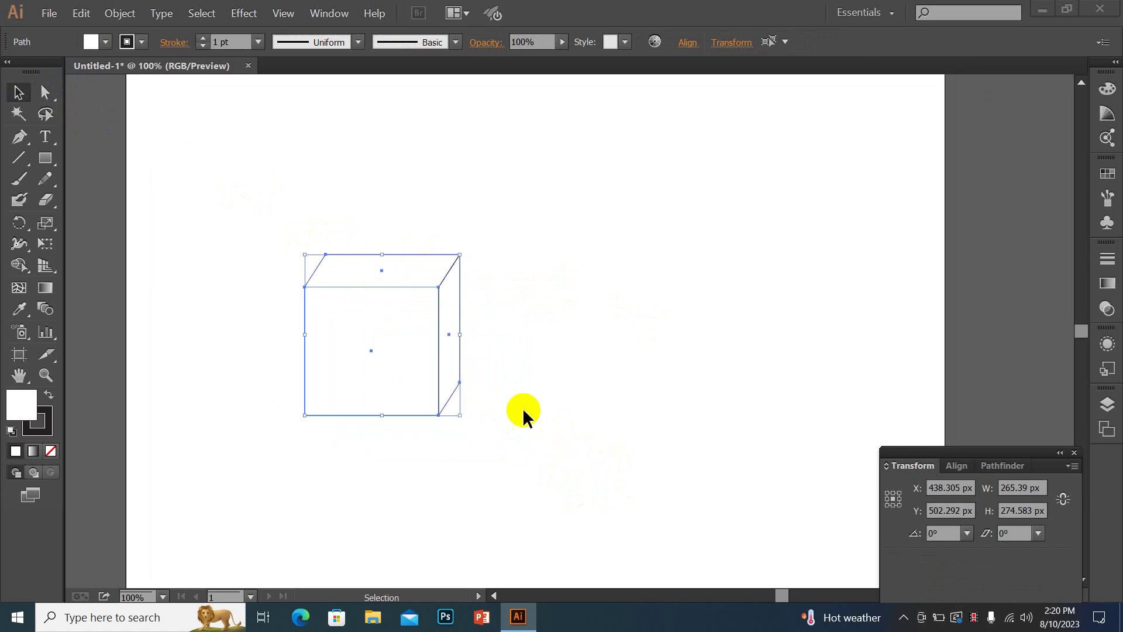
mouse_move(438, 371)
alt+mouse_down()
mouse_move(620, 396)
mouse_move(612, 377)
alt+mouse_up()
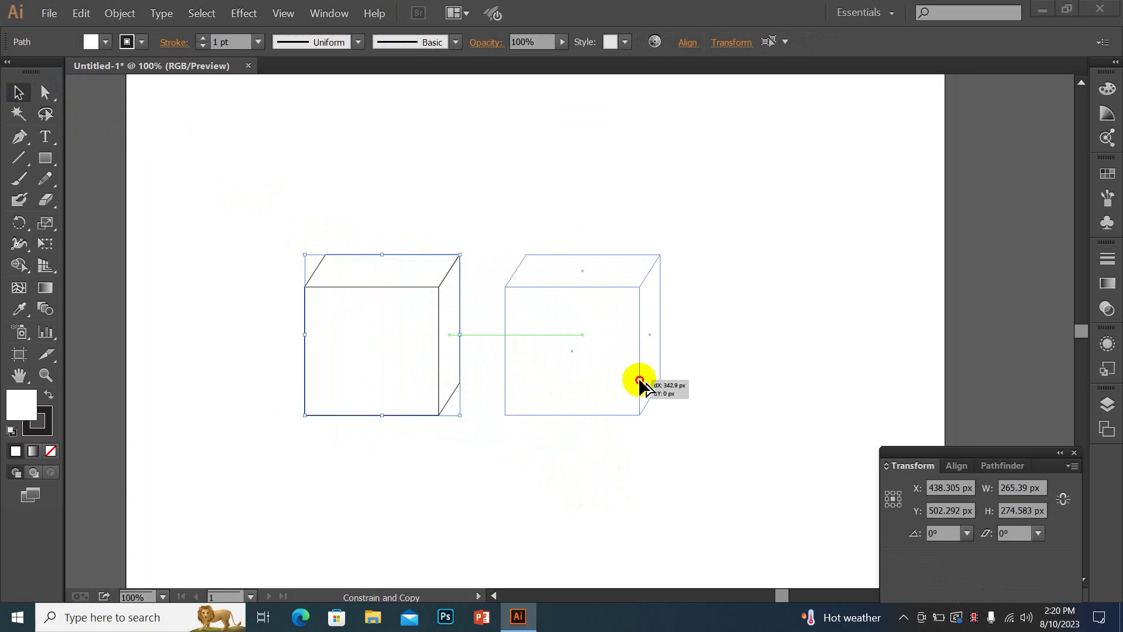
alt+shift+drag(611, 377, 647, 377)
click(770, 350)
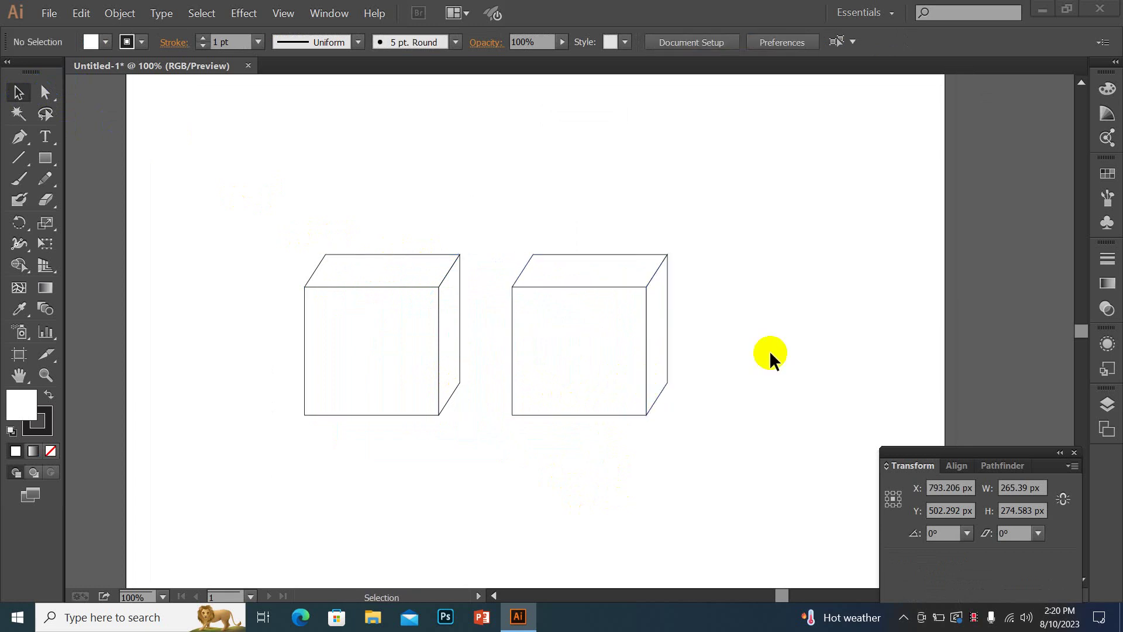
click(47, 92)
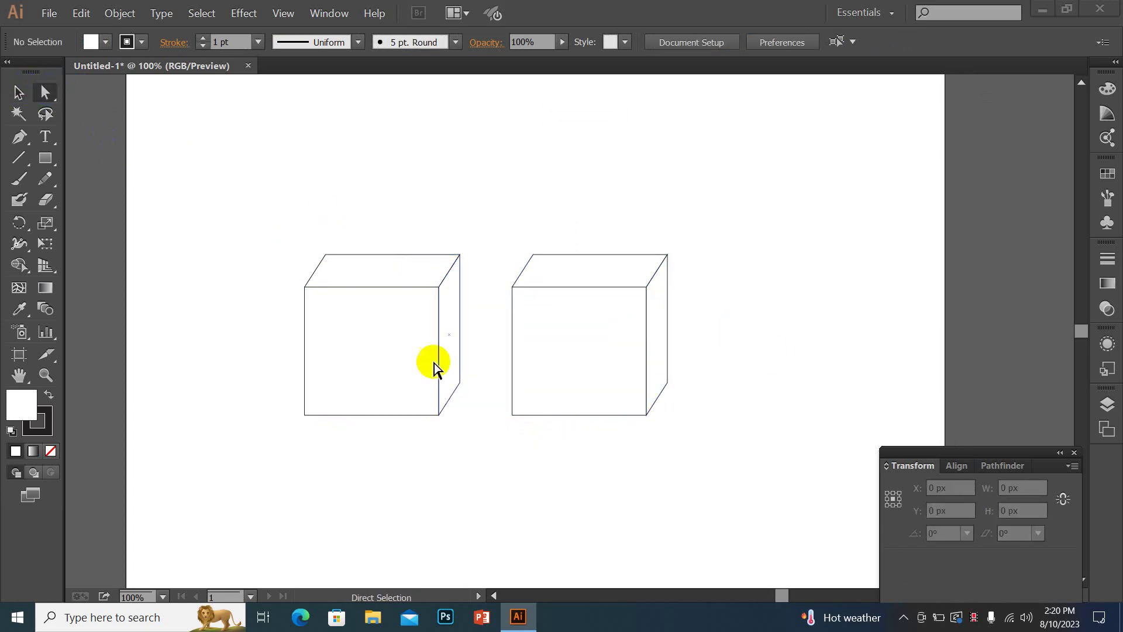
Raise the right cube's bottom anchors to squash it into a shallow box, then select it.
mouse_move(492, 385)
mouse_down()
mouse_move(582, 409)
mouse_move(694, 403)
mouse_up()
drag(706, 461, 494, 364)
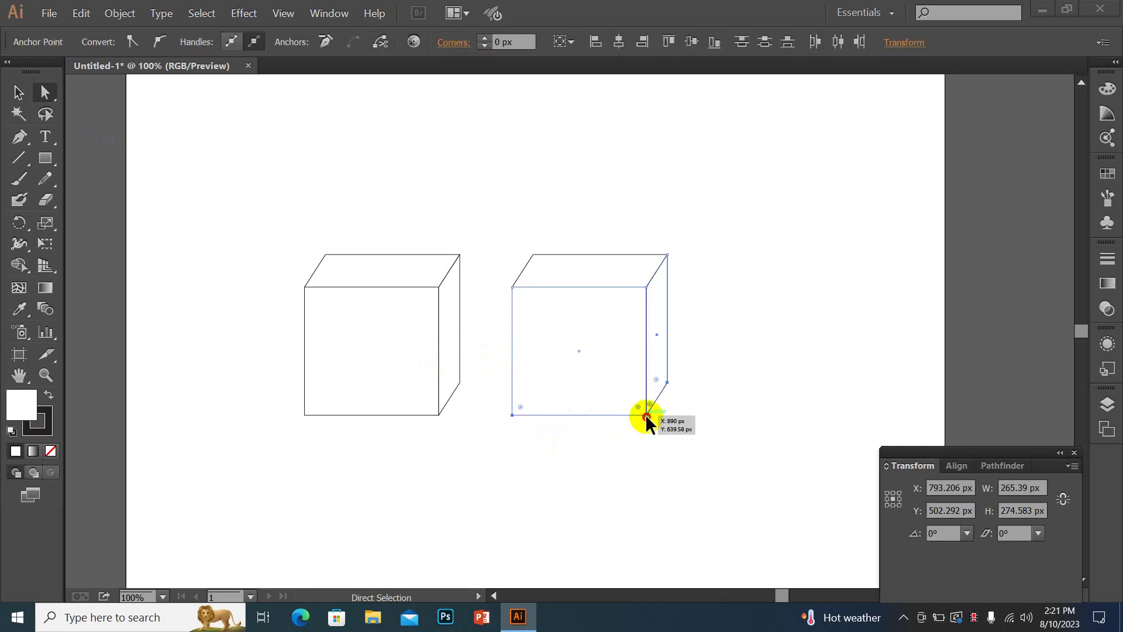
drag(646, 418, 642, 319)
click(647, 348)
click(20, 93)
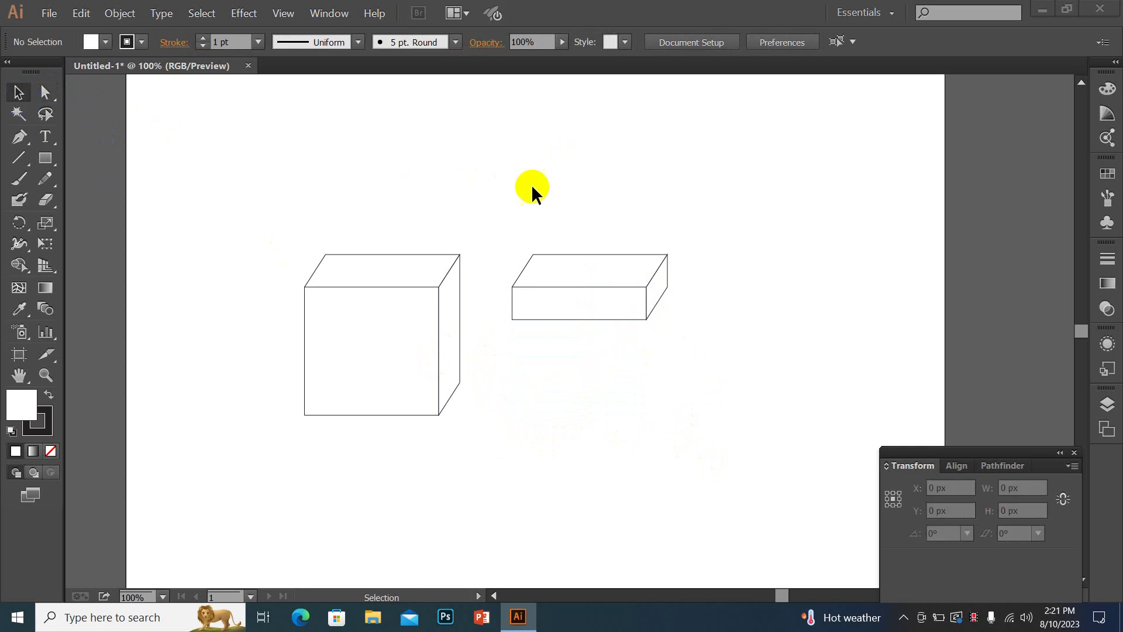
drag(511, 212, 759, 407)
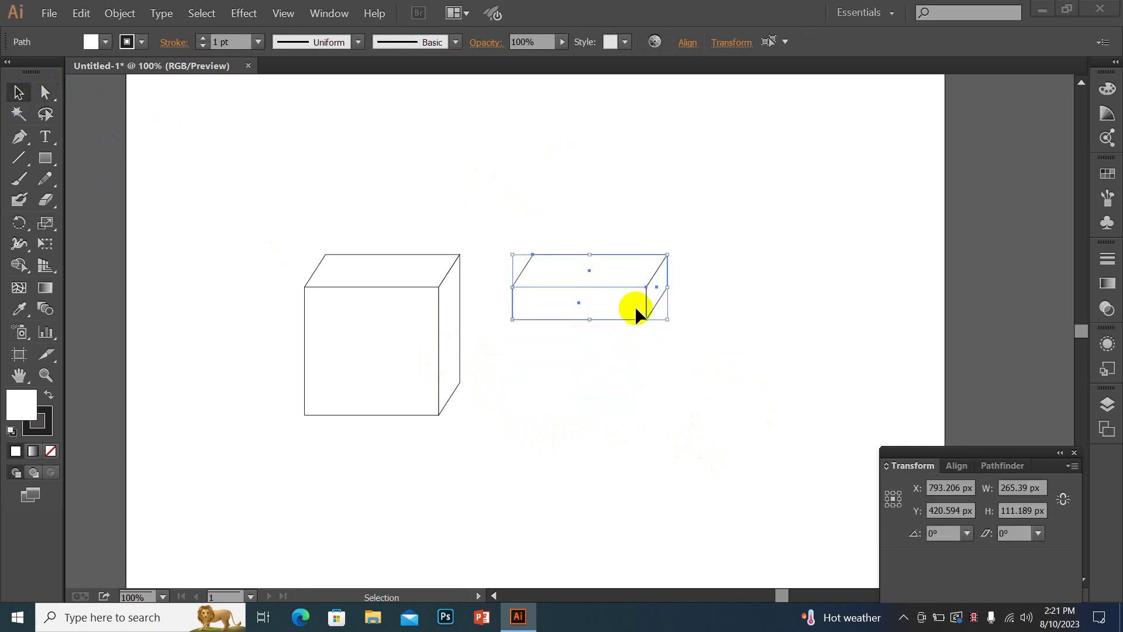
Set the flat box onto the top of the left cube, then nudge the combined cube slightly right.
drag(626, 292, 431, 287)
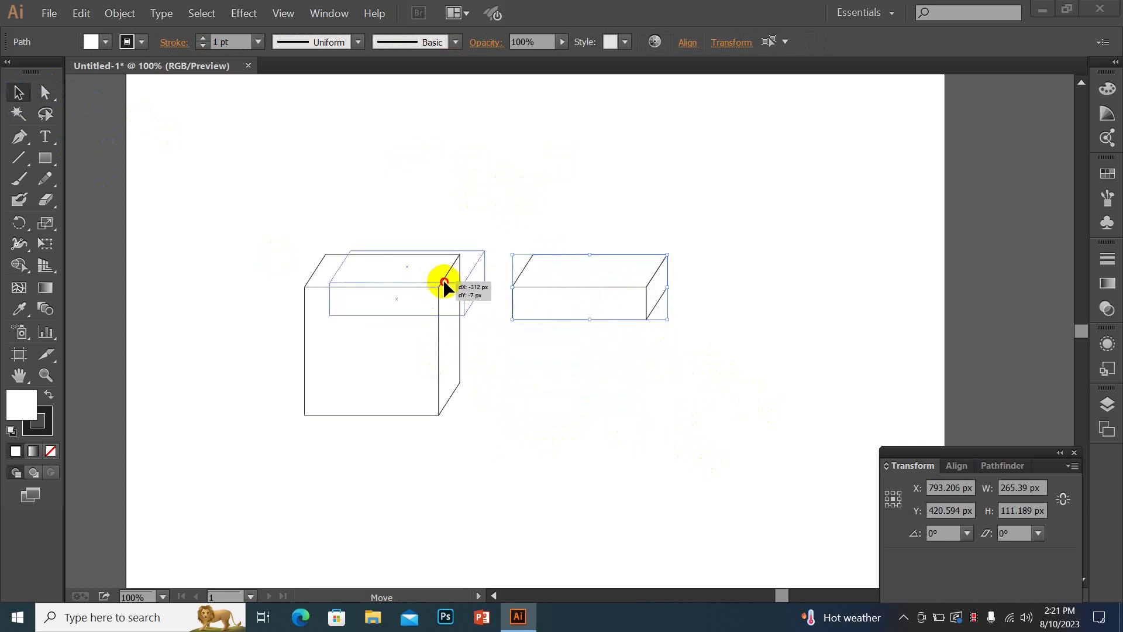
drag(431, 286, 417, 286)
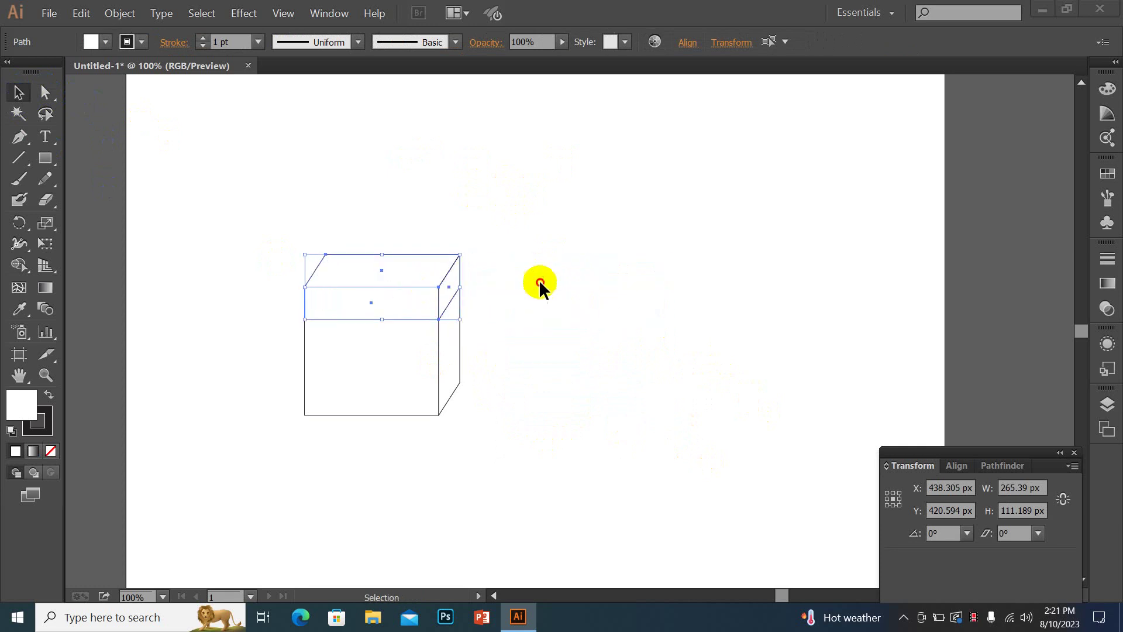
click(538, 279)
scroll(560, 286, left, 2)
drag(588, 245, 289, 451)
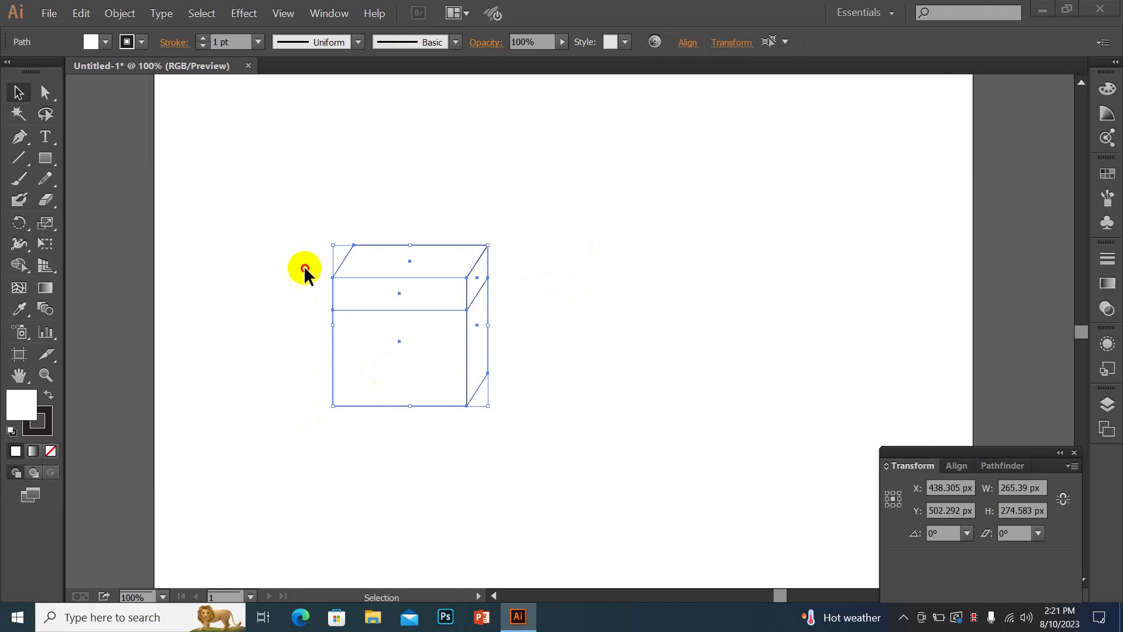
drag(271, 226, 747, 478)
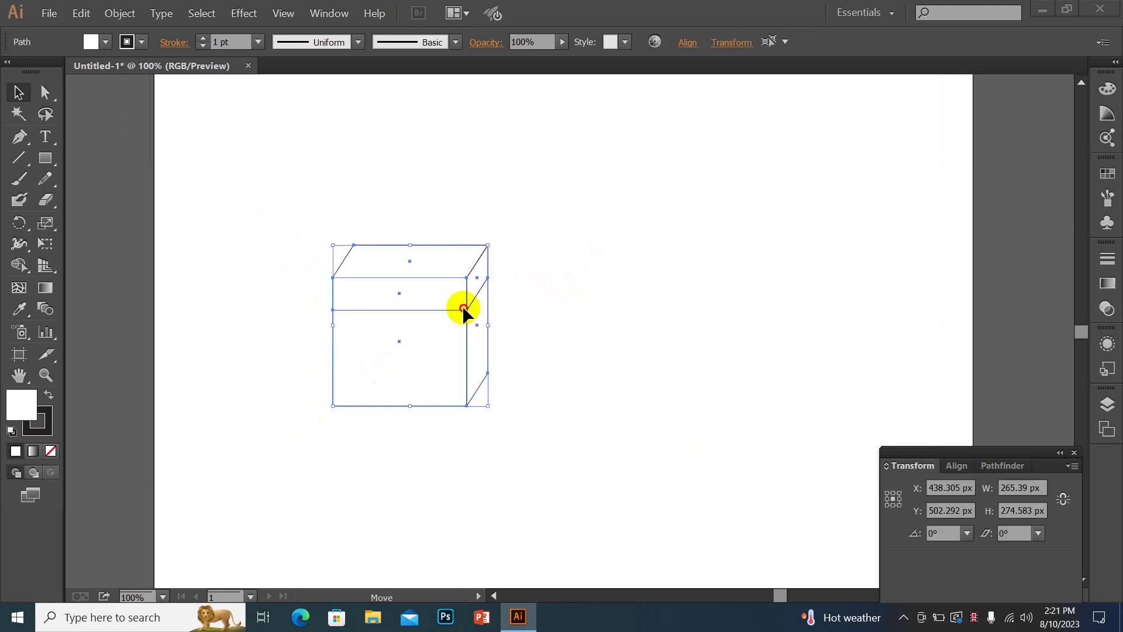
drag(464, 311, 475, 315)
click(599, 289)
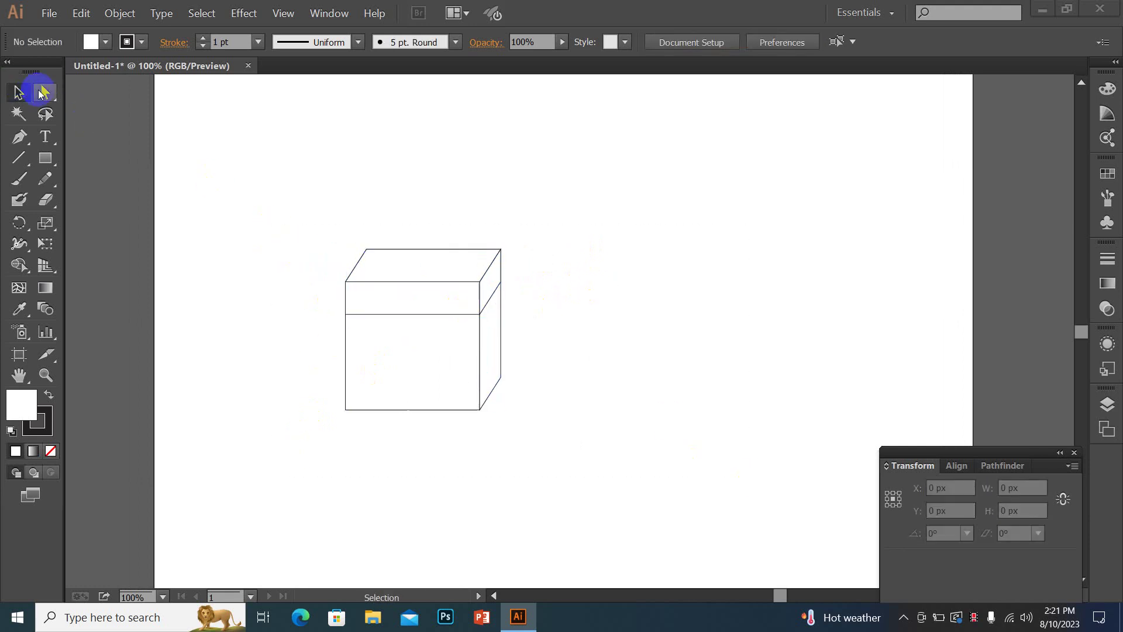
drag(45, 94, 171, 99)
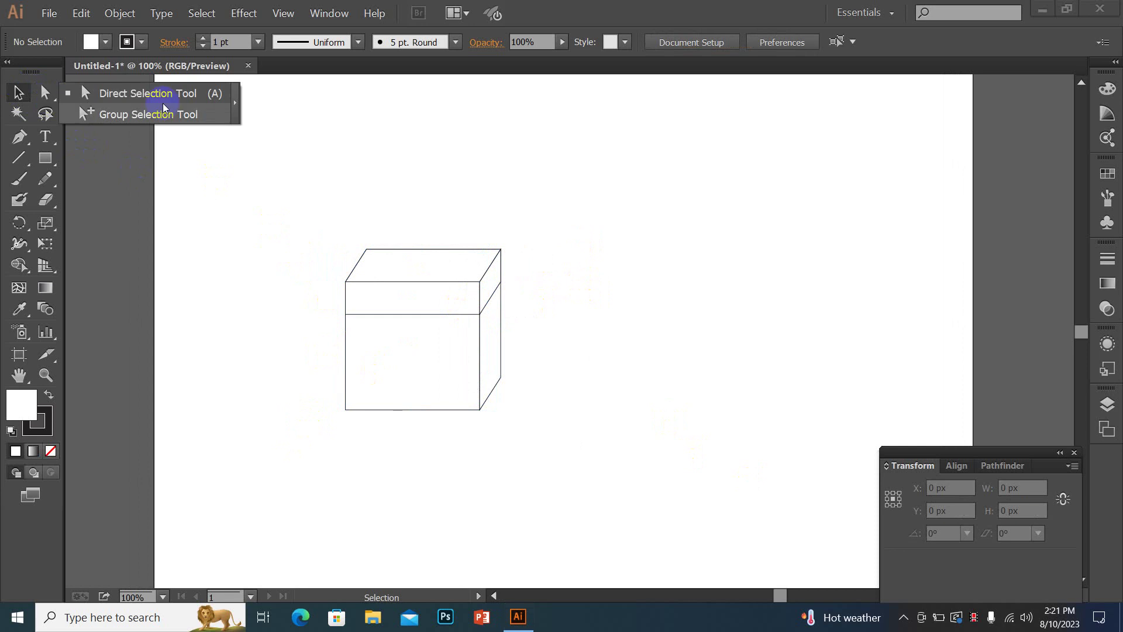
Draw a large square to the right of the cube.
drag(46, 158, 105, 158)
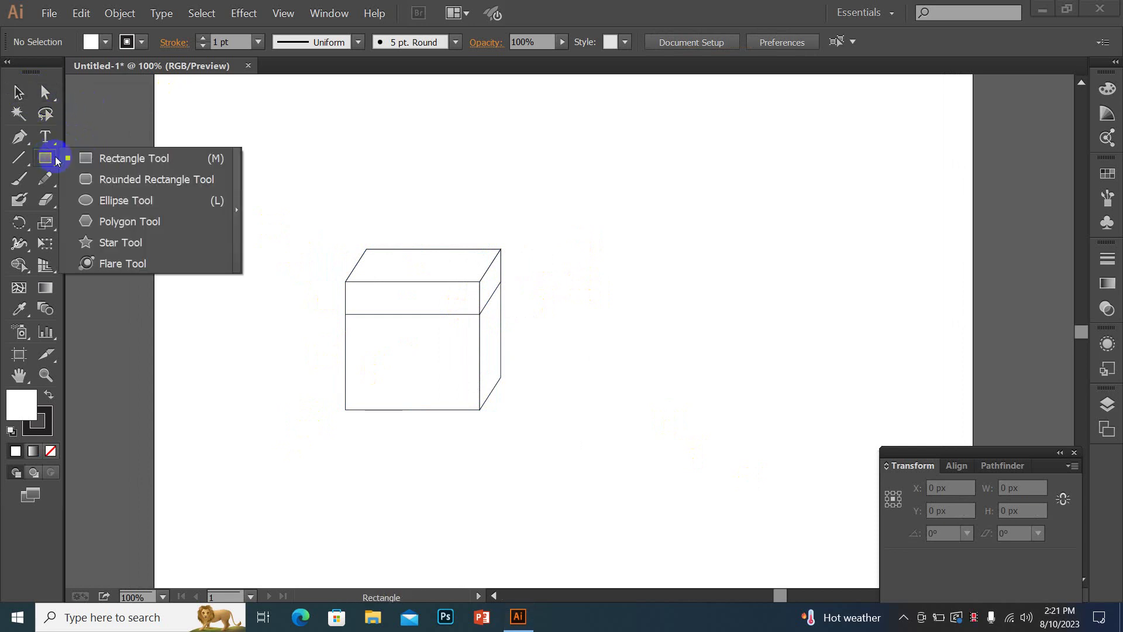
mouse_move(597, 258)
mouse_down()
mouse_move(431, 230)
mouse_move(715, 479)
mouse_up()
key(v)
key(m)
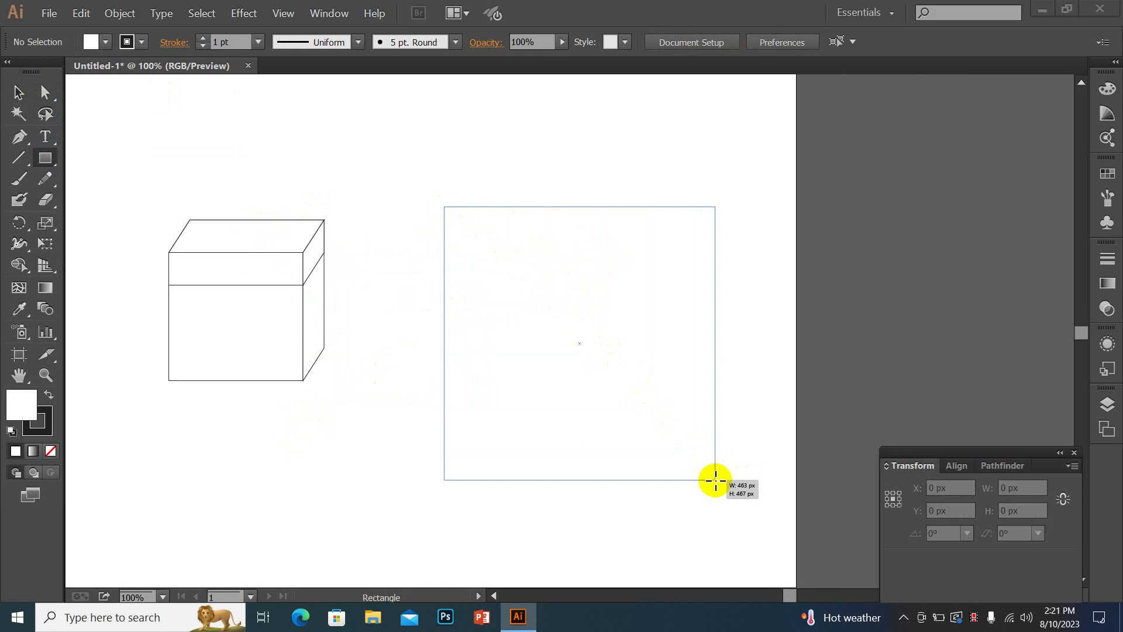
click(45, 94)
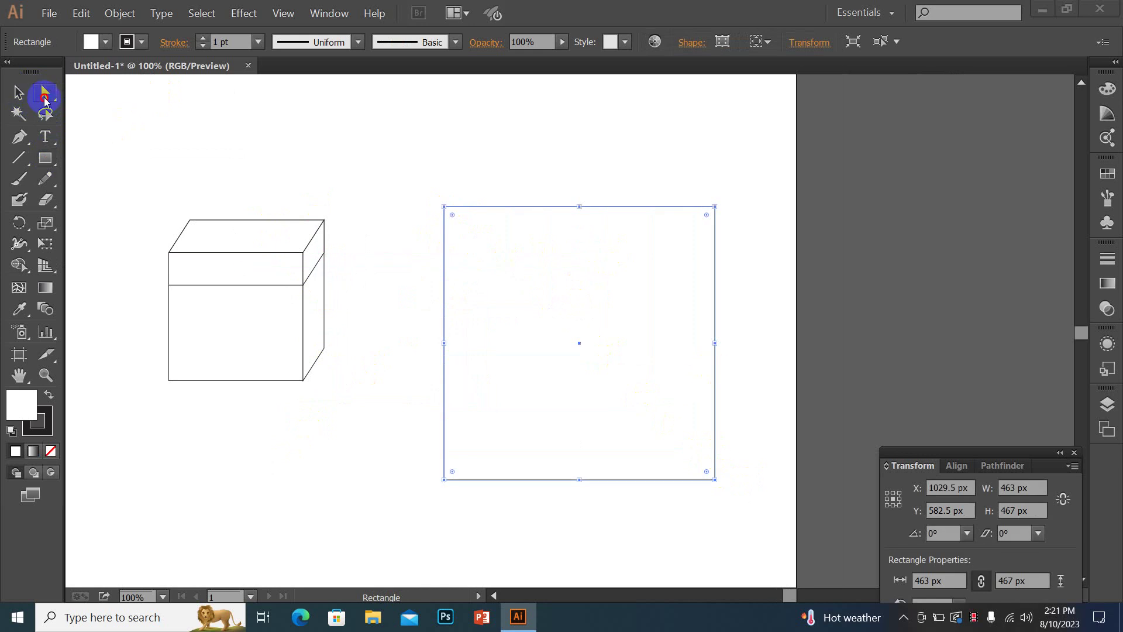
click(44, 97)
click(715, 207)
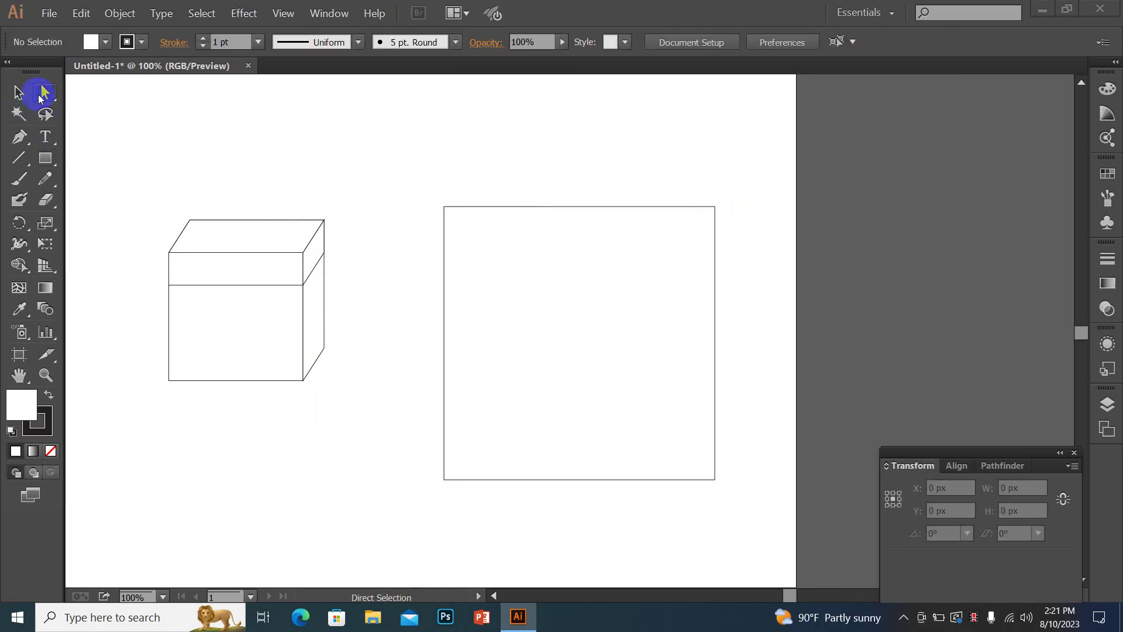
Round both top corners of the square to 231.5 px, forming an arch.
click(715, 207)
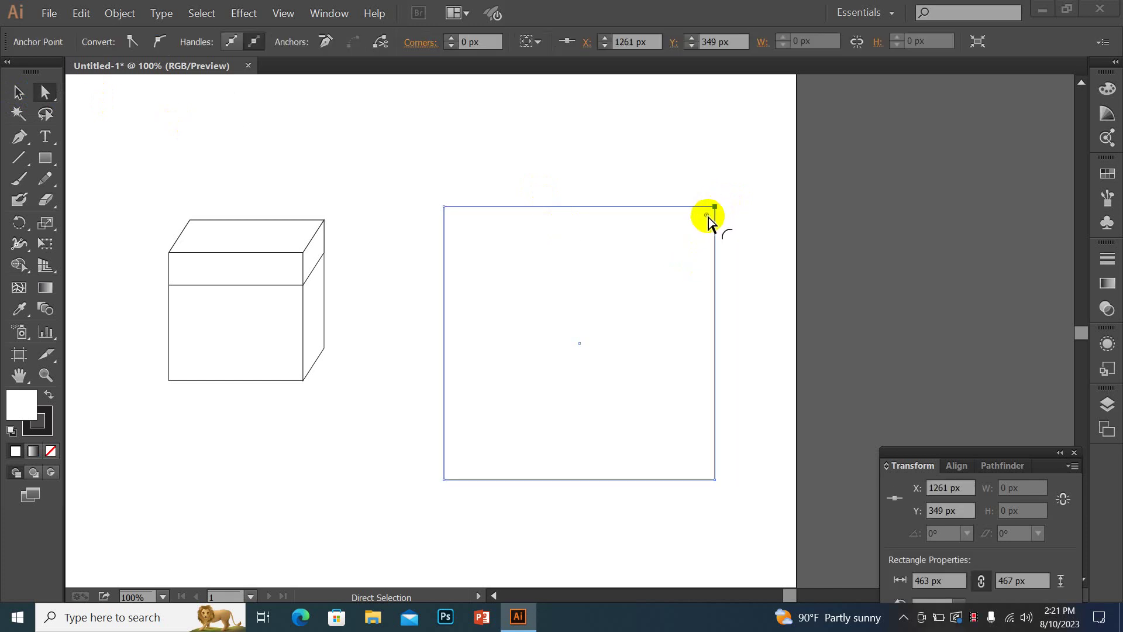
drag(708, 216, 331, 477)
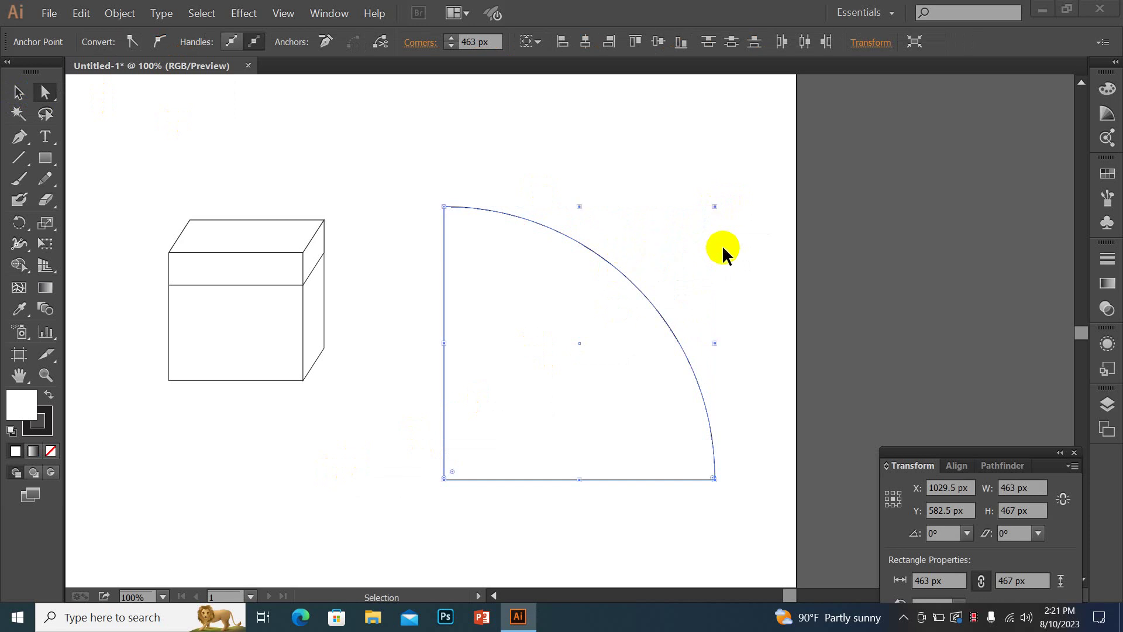
key(ctrl+z)
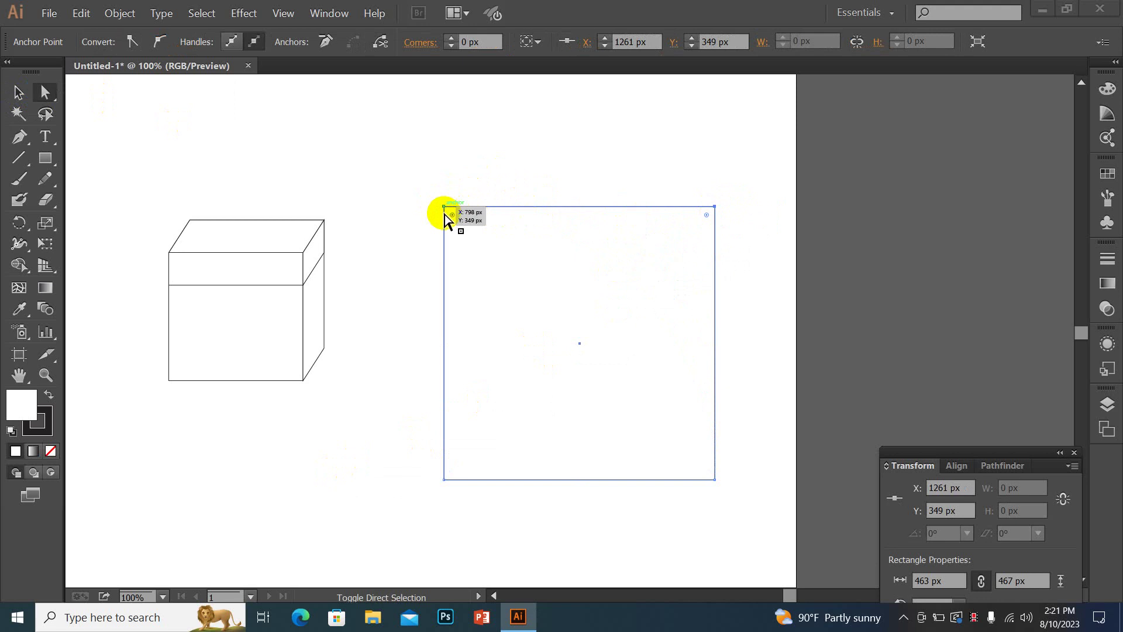
drag(453, 217, 580, 445)
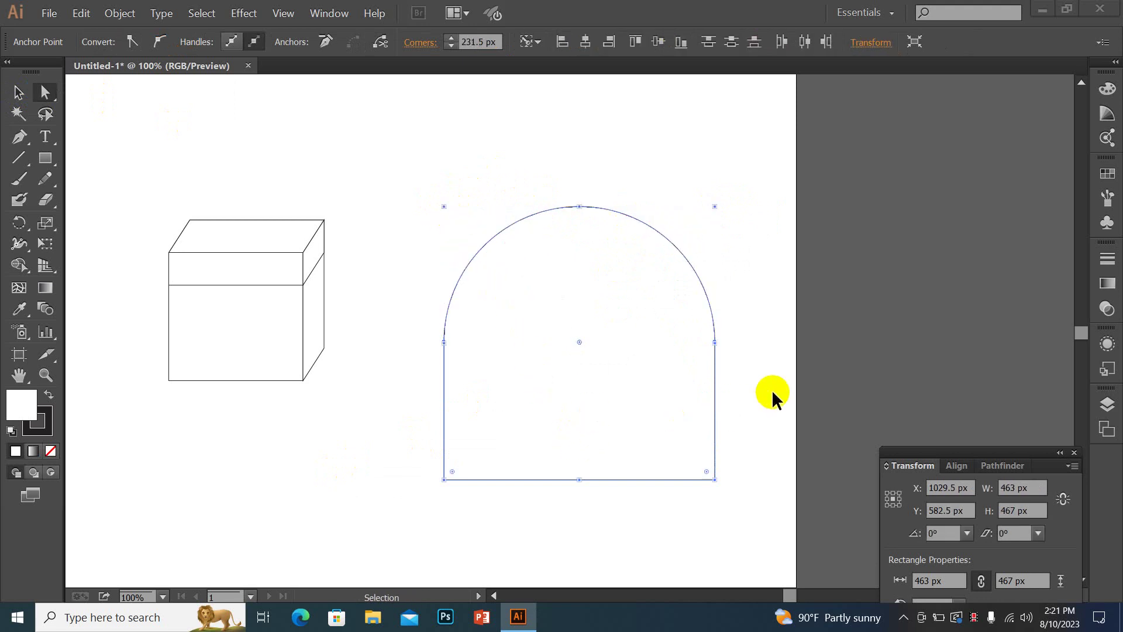
key(ctrl+minus)
drag(735, 369, 680, 332)
key(ctrl+shift+a)
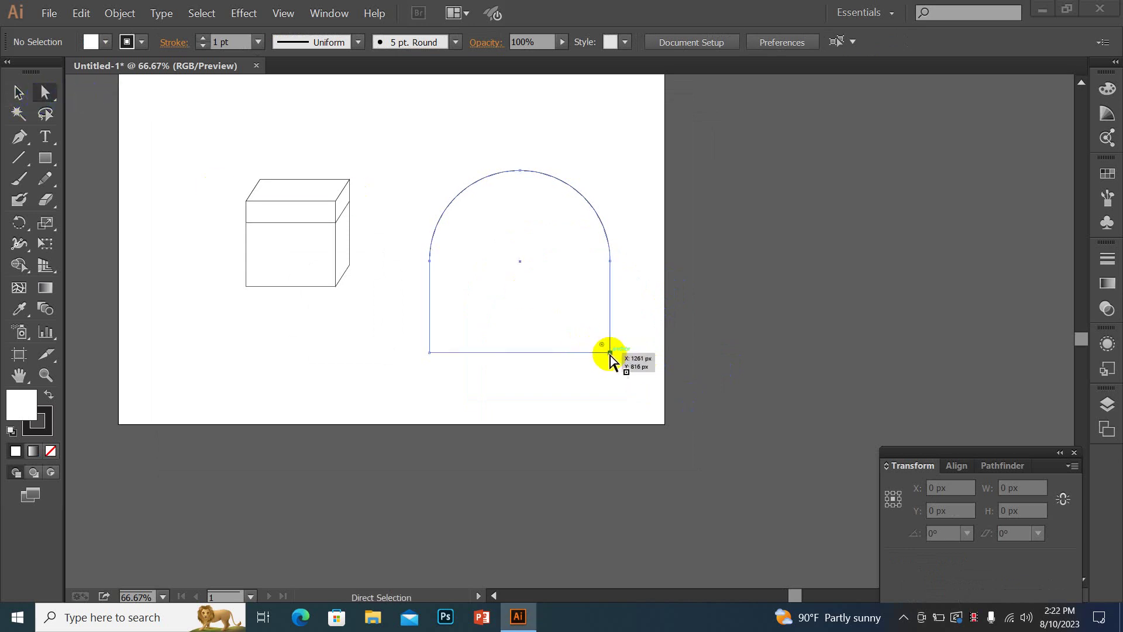
Reposition the arch's bottom corner anchors, flattening it into a half-circle.
drag(610, 354, 733, 498)
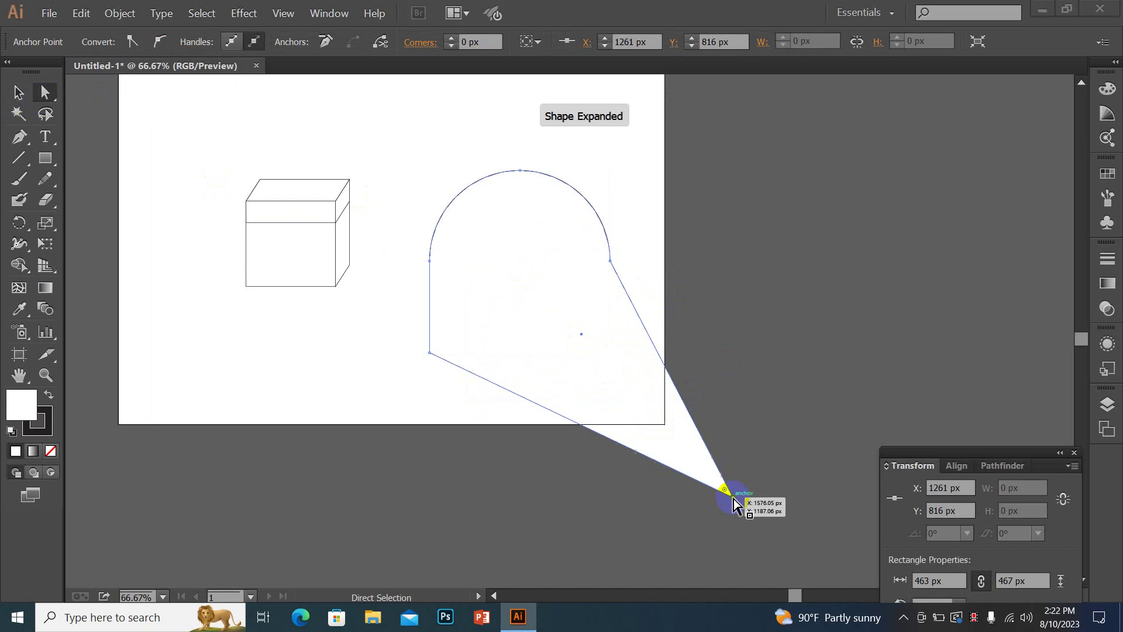
click(773, 415)
click(431, 342)
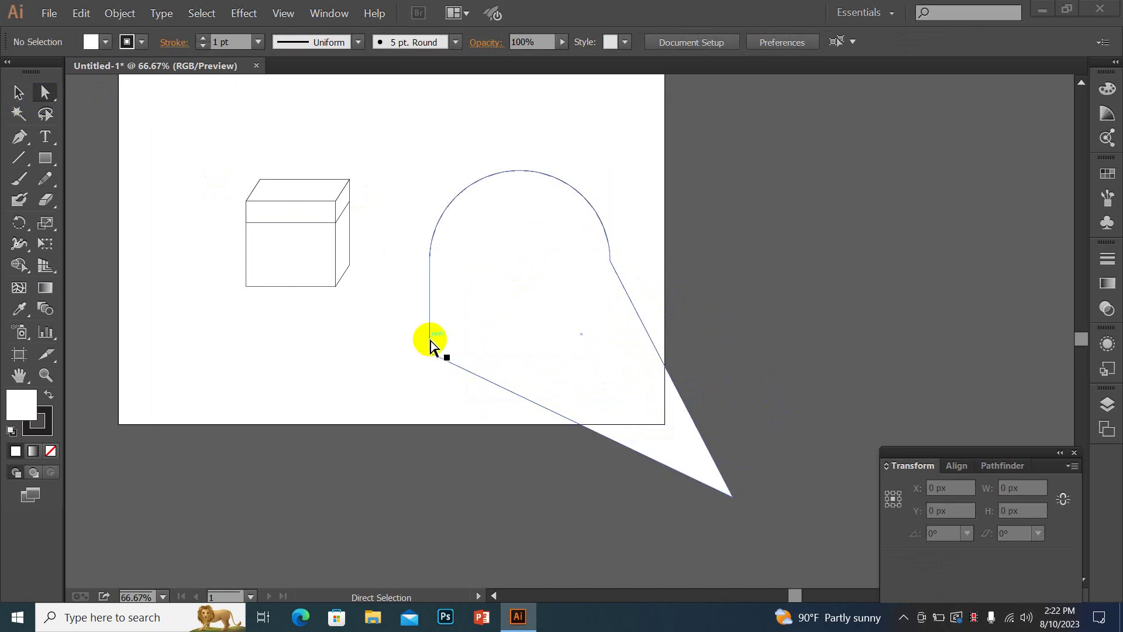
mouse_move(430, 353)
mouse_down()
mouse_move(337, 362)
mouse_move(610, 260)
mouse_up()
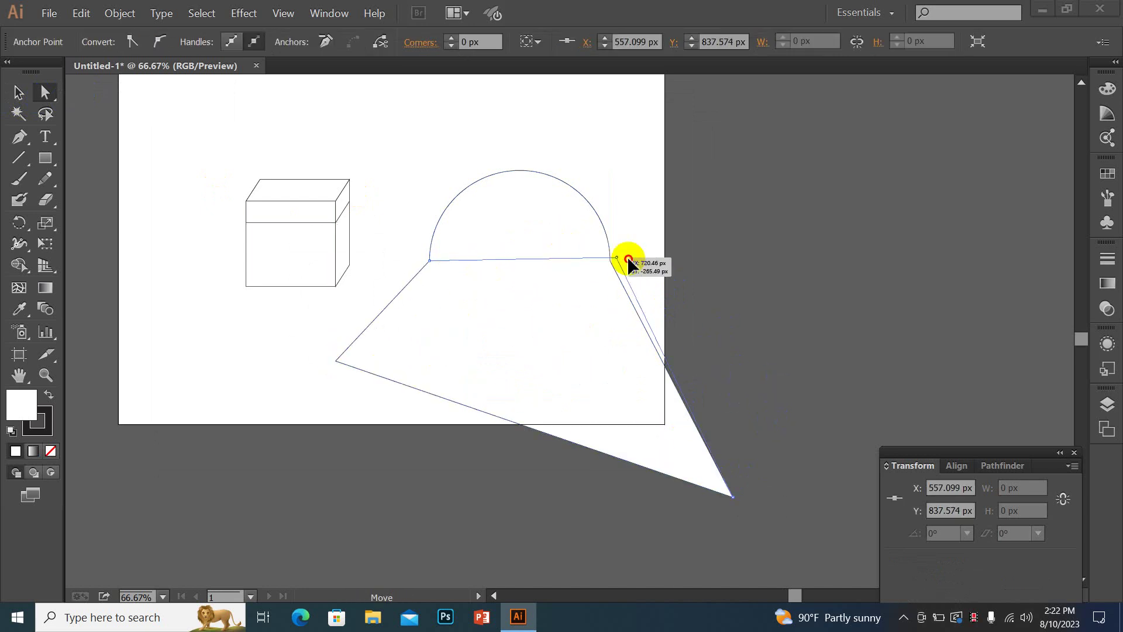
click(690, 262)
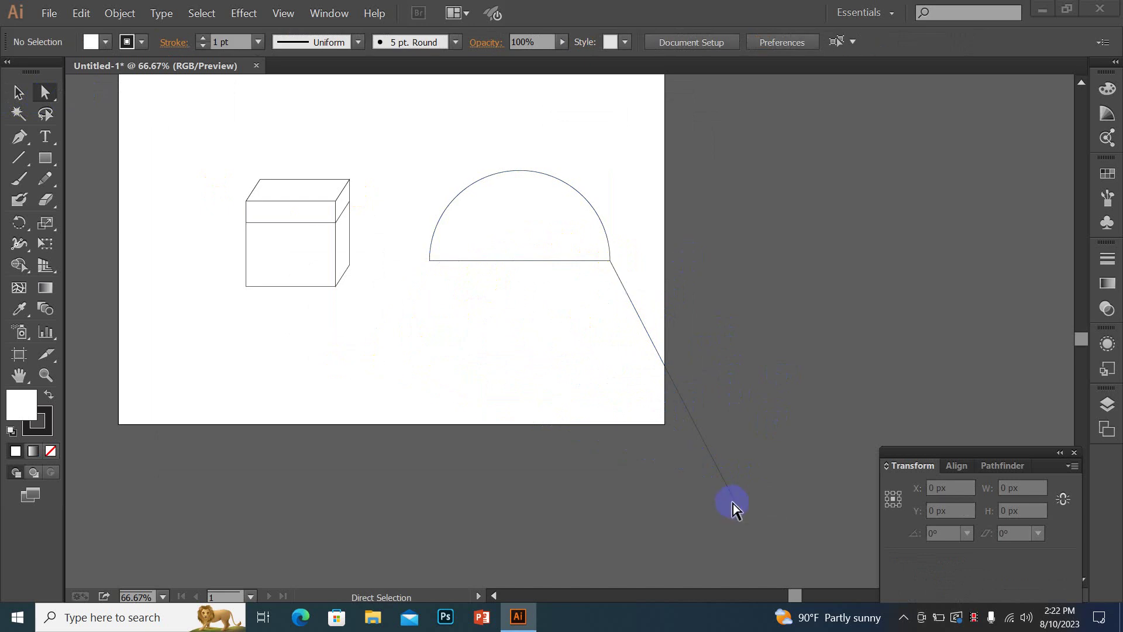
Join the loose line end to the arch's corner and select the whole arch.
mouse_move(733, 497)
mouse_down()
mouse_move(594, 262)
mouse_move(611, 262)
mouse_up()
click(642, 248)
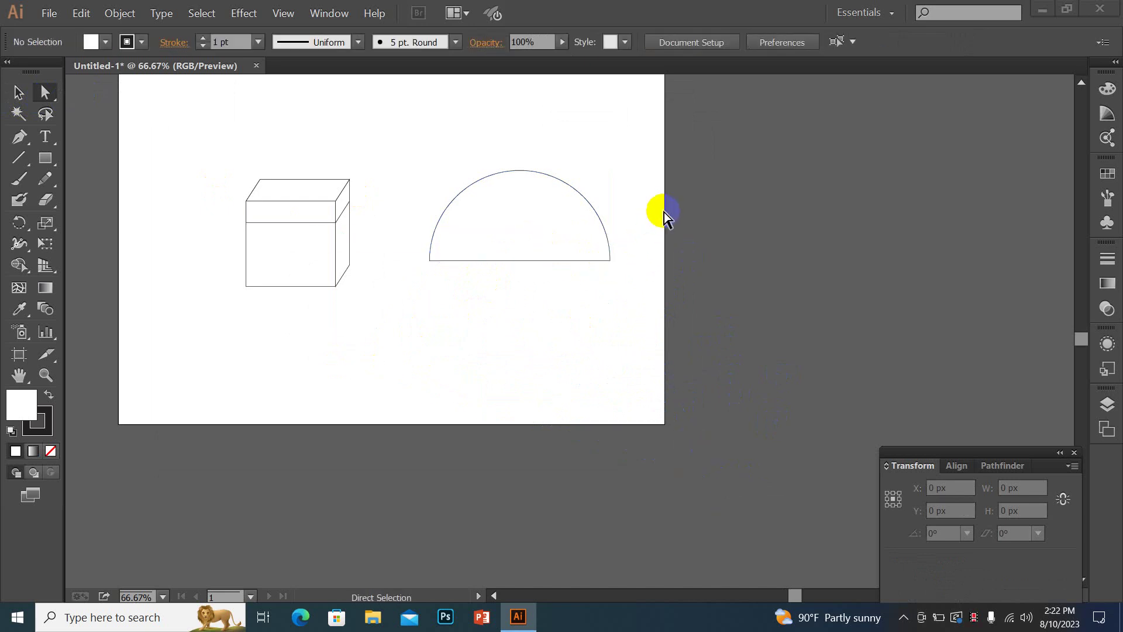
drag(614, 134, 403, 367)
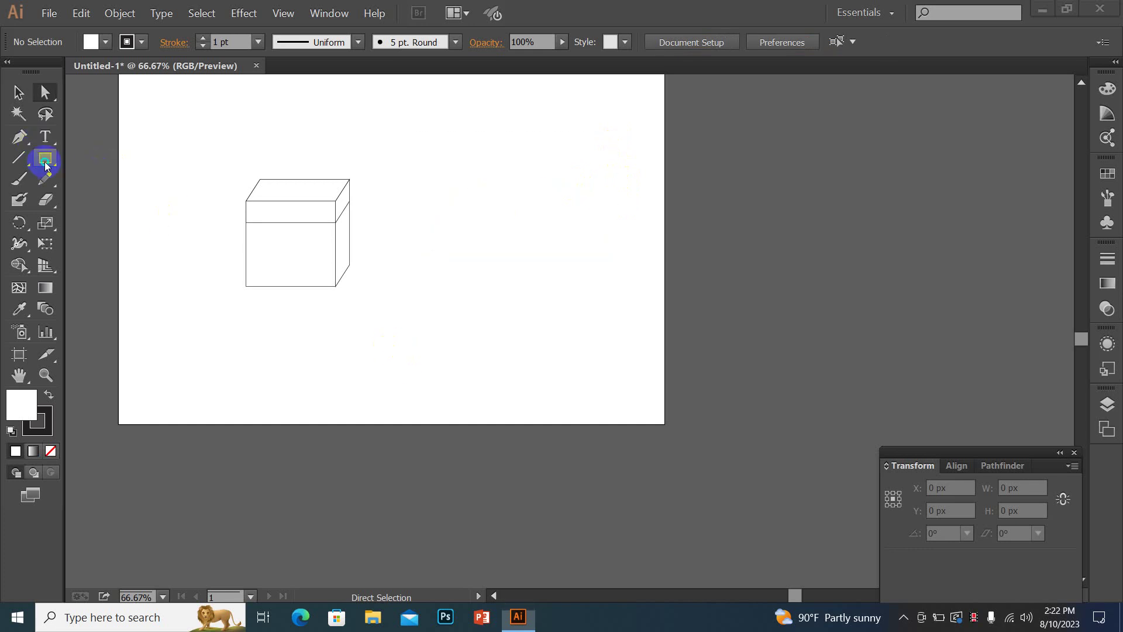
Draw a tall ellipse to the right of the cube.
drag(45, 165, 125, 199)
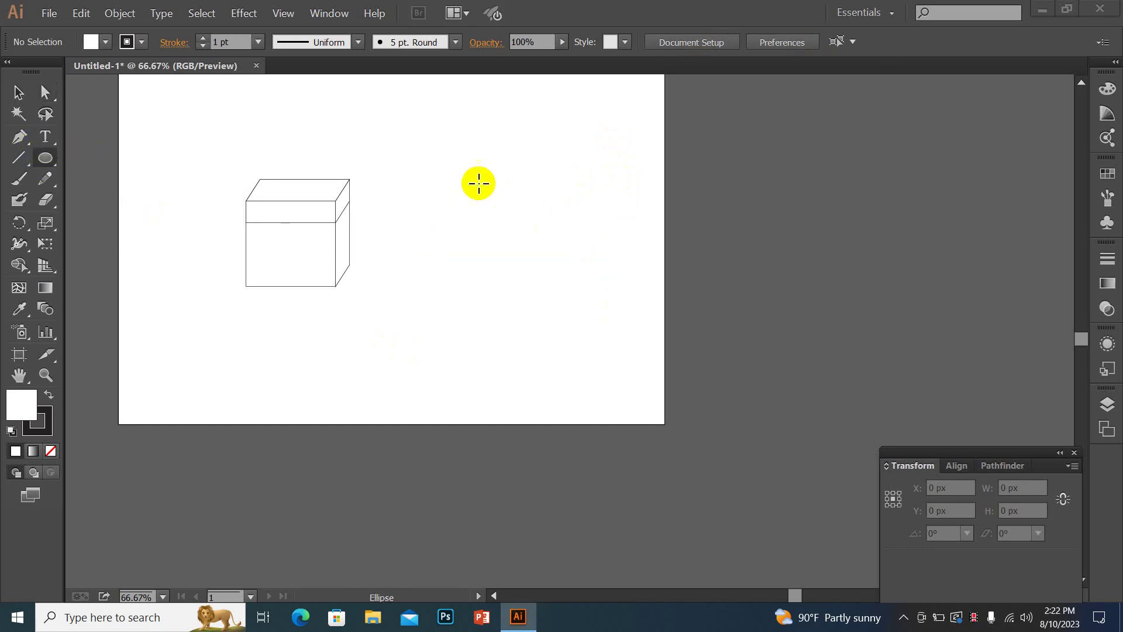
drag(439, 138, 541, 286)
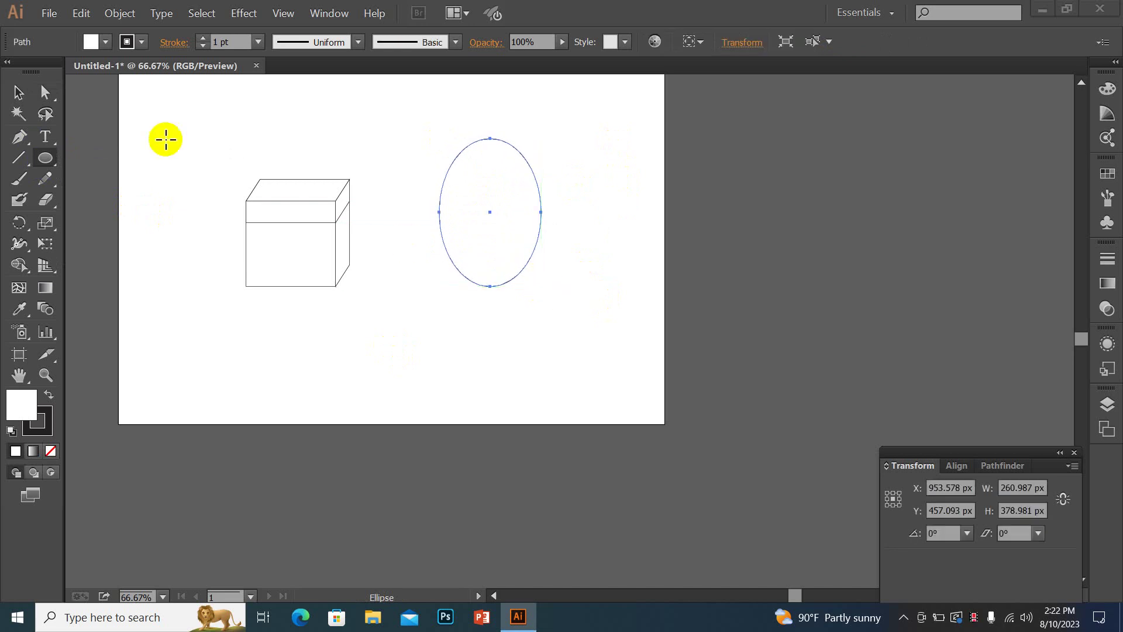
click(45, 93)
key(ctrl+plus)
key(ctrl+plus)
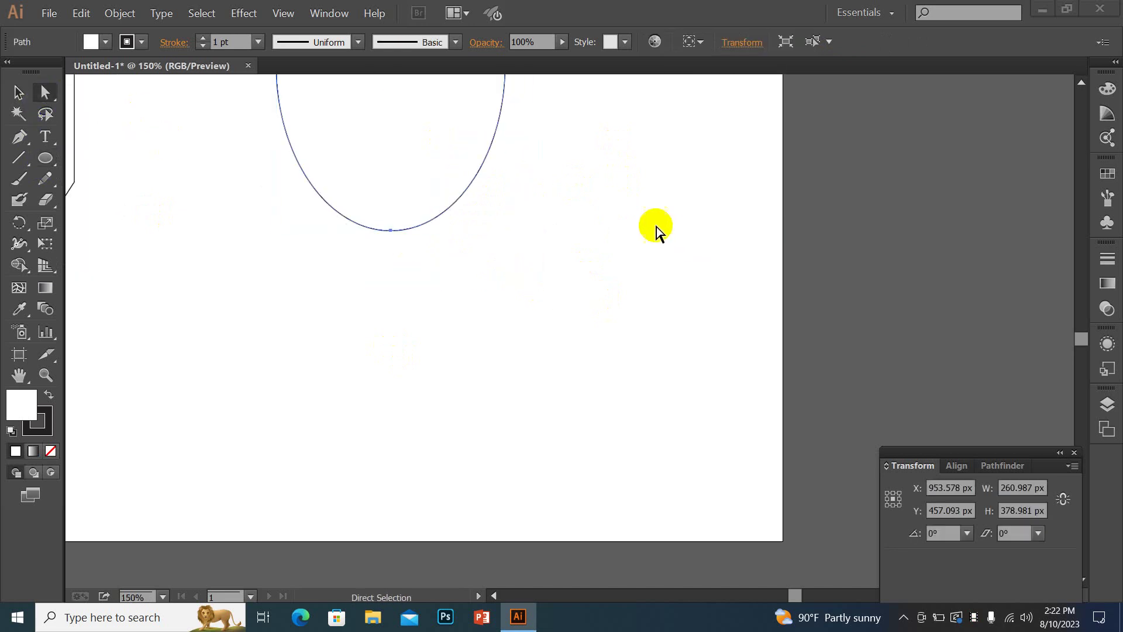
click(672, 356)
Pull the ellipse's top anchor down to flatten it into an egg shape.
click(623, 237)
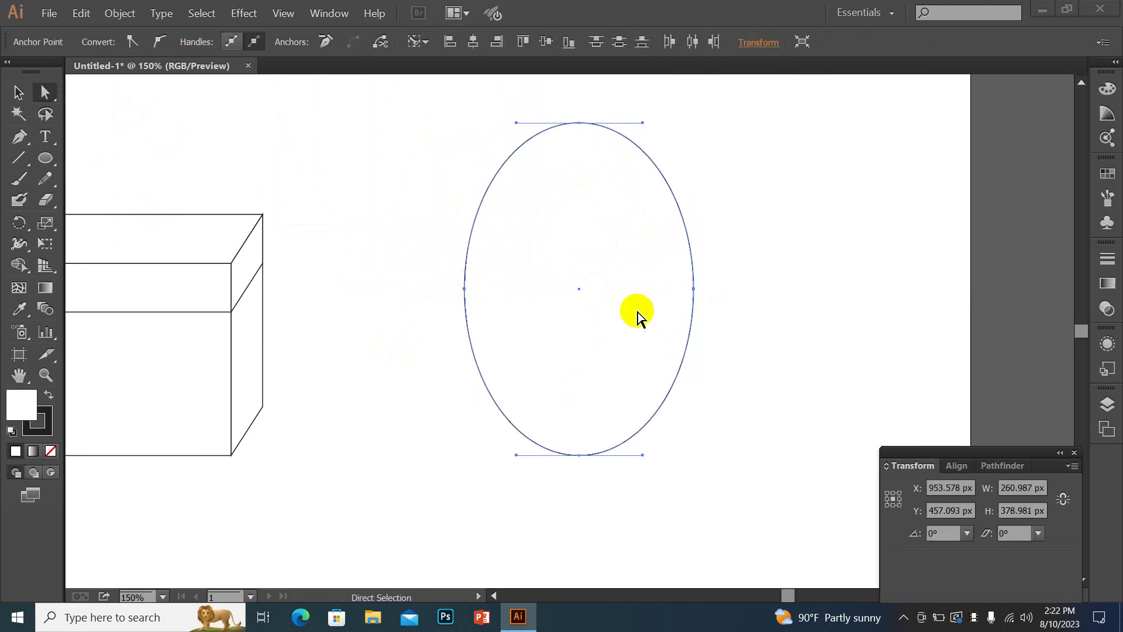
click(734, 267)
click(694, 288)
key(ctrl)
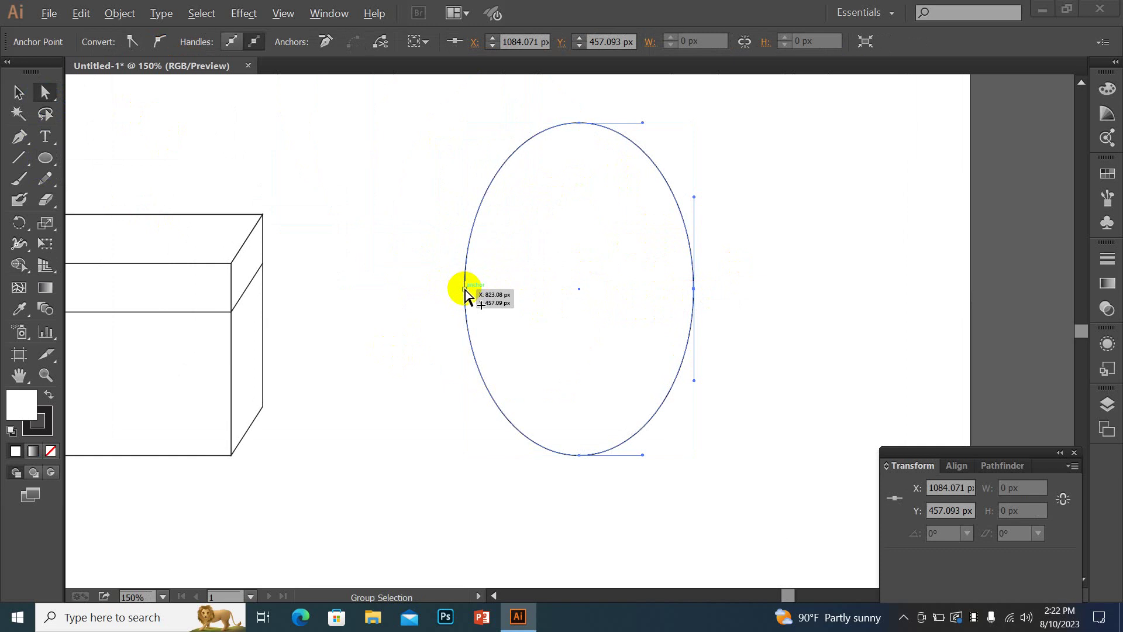
alt+click(465, 288)
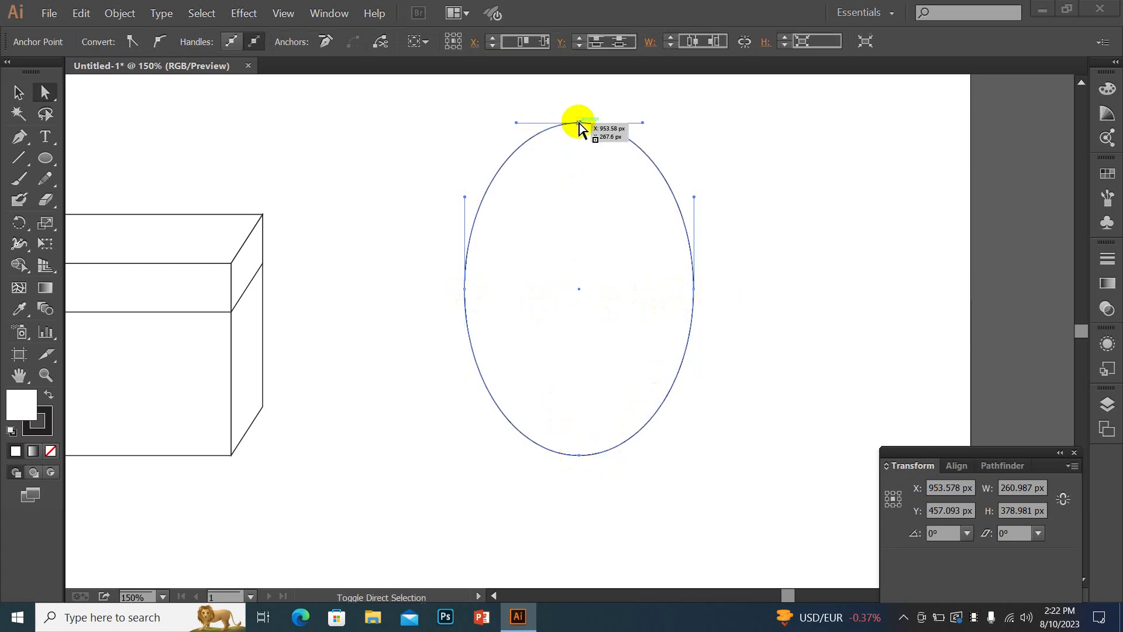
drag(576, 123, 613, 172)
key(shift+Down)
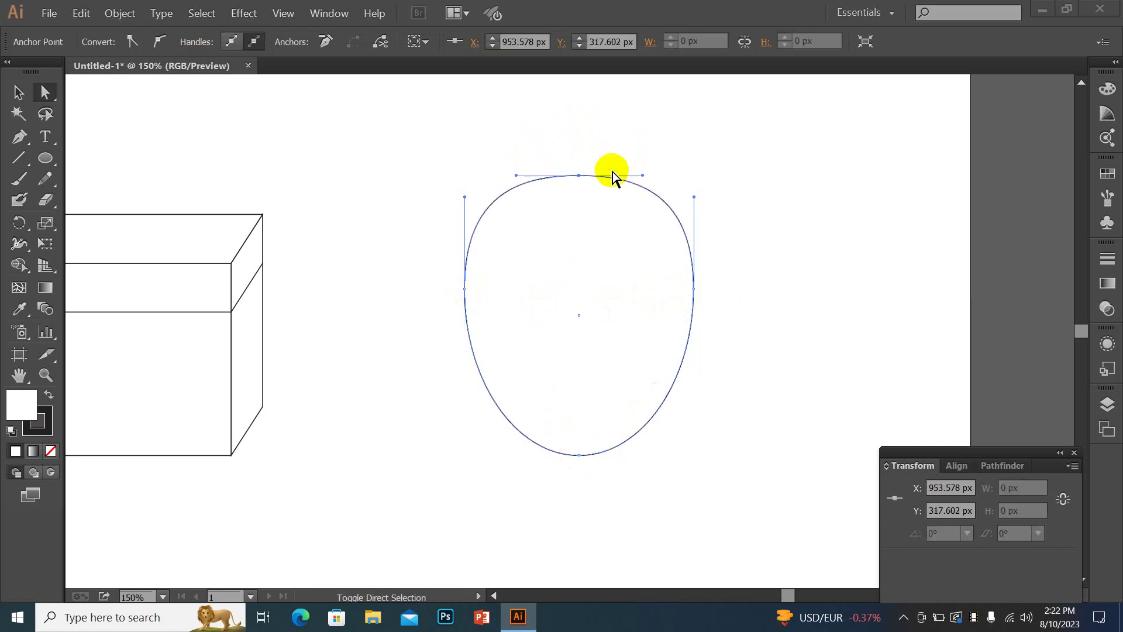
Rotate the egg 180° so its flat side faces down.
key(v)
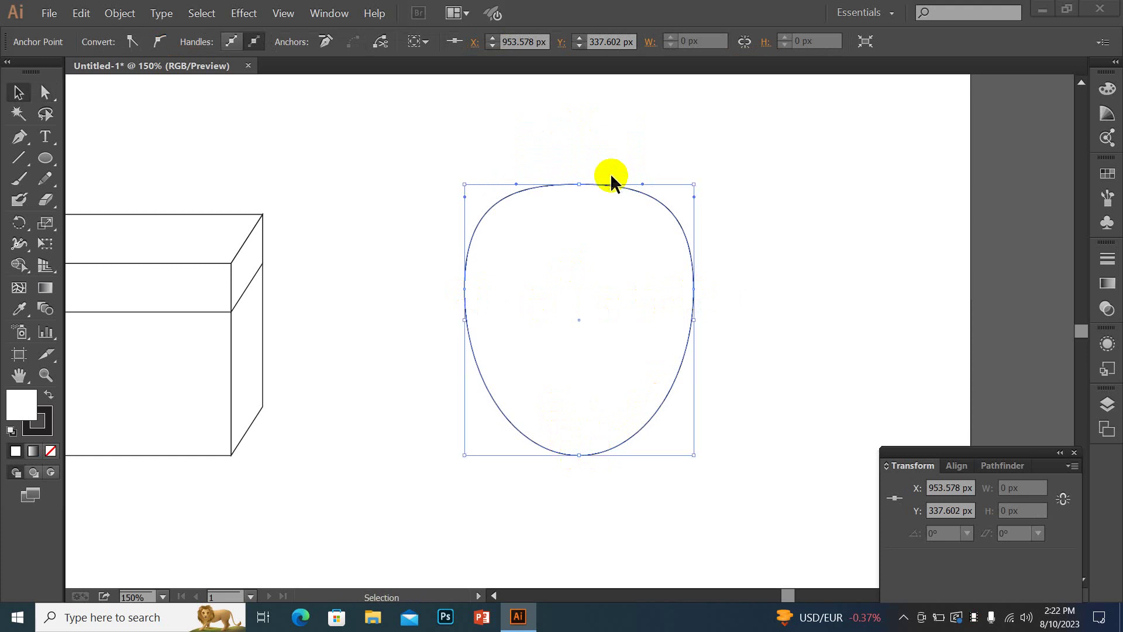
mouse_move(698, 178)
mouse_down()
mouse_move(549, 444)
mouse_move(515, 451)
mouse_up()
click(805, 337)
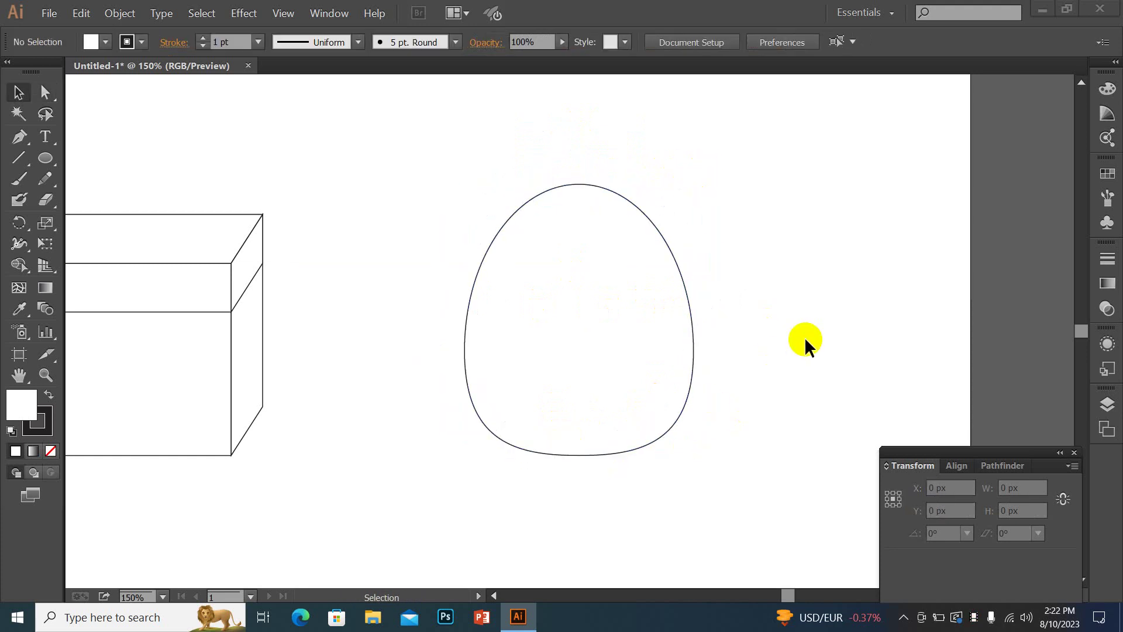
key(ctrl+0)
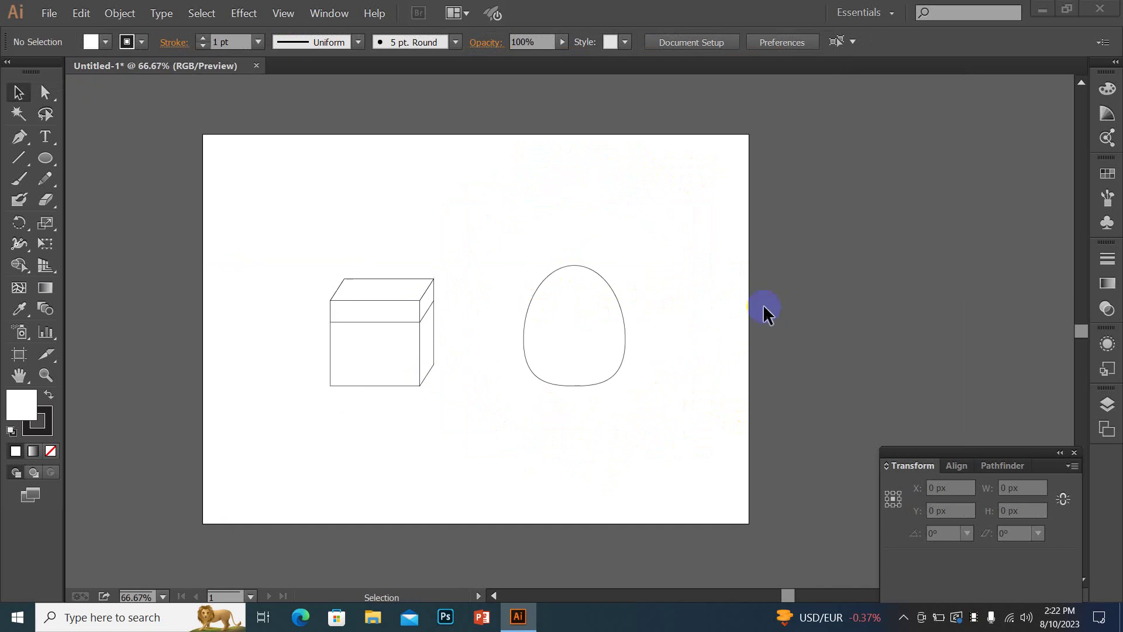
drag(600, 318, 653, 279)
click(677, 297)
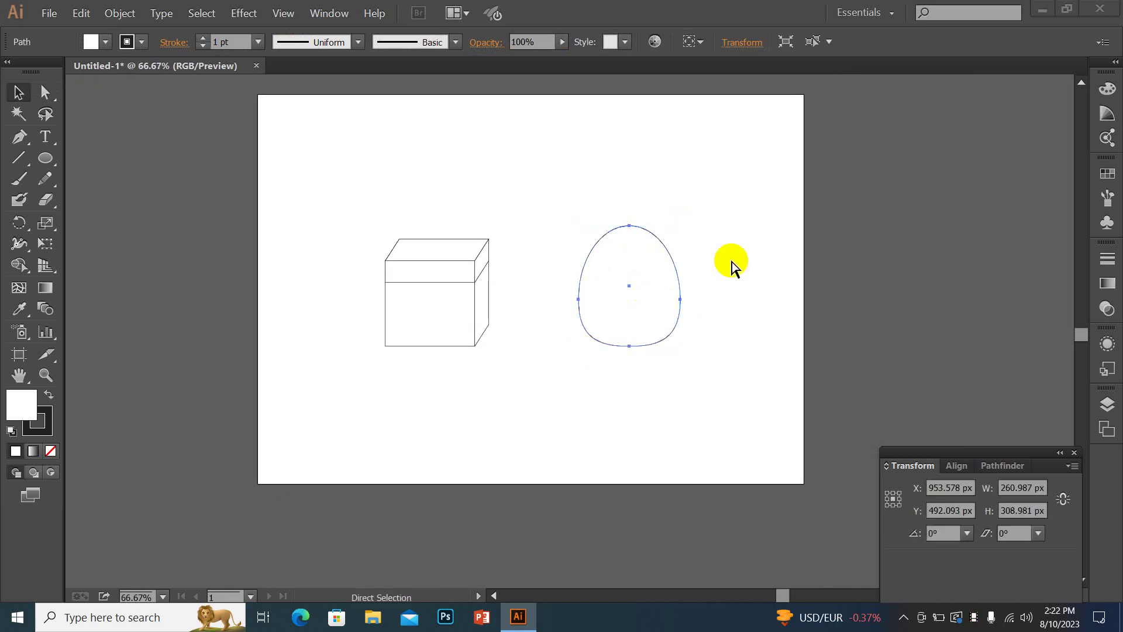
key(ctrl+1)
Draw a rectangle left of the artboard and drag its anchors into a triangle.
mouse_move(45, 158)
mouse_down()
mouse_move(114, 154)
mouse_move(478, 199)
mouse_up()
drag(167, 174, 380, 398)
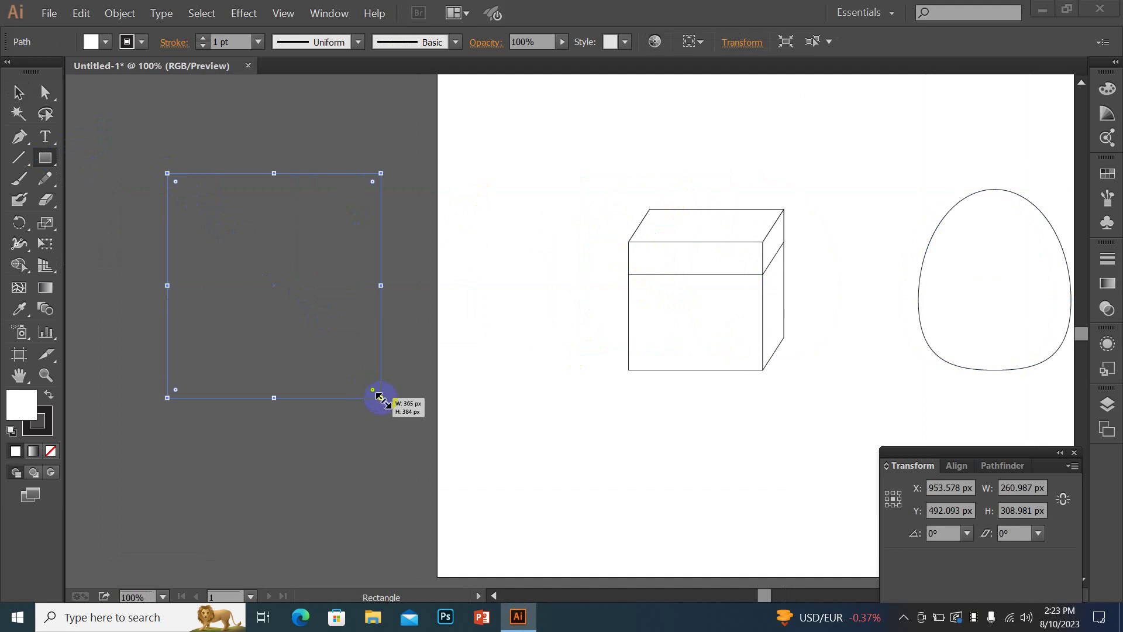
click(45, 92)
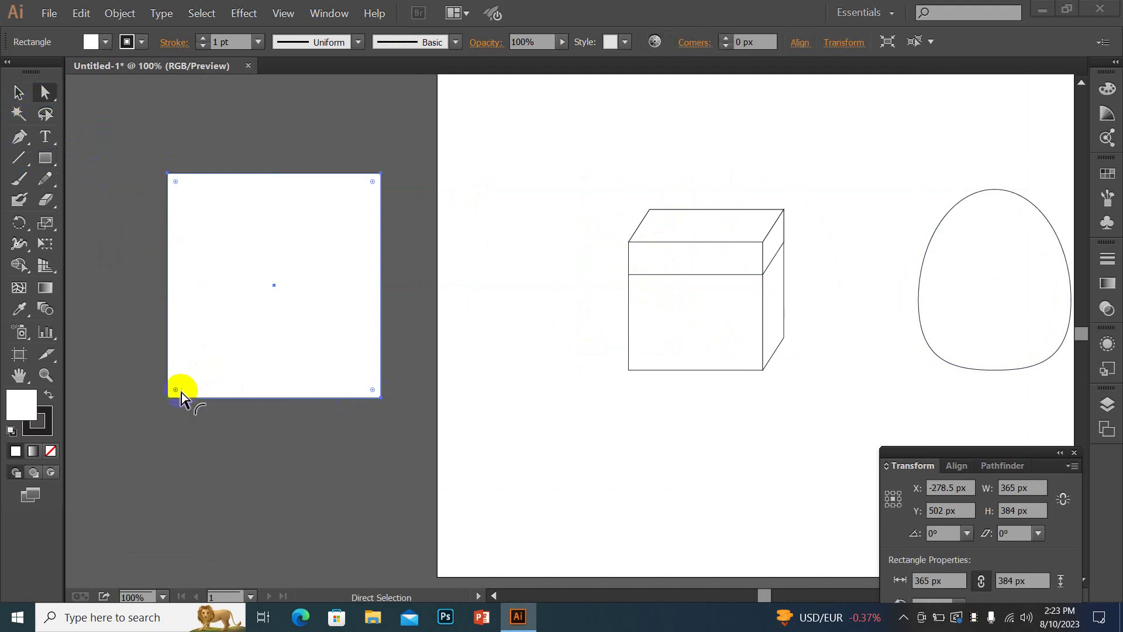
drag(167, 397, 183, 388)
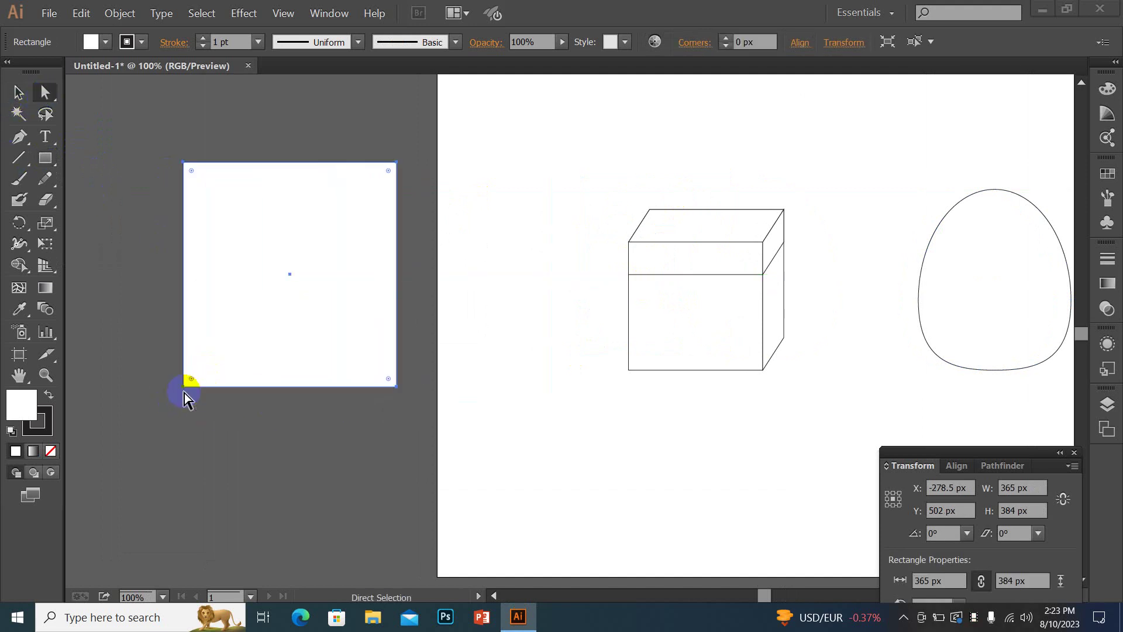
drag(183, 386, 397, 386)
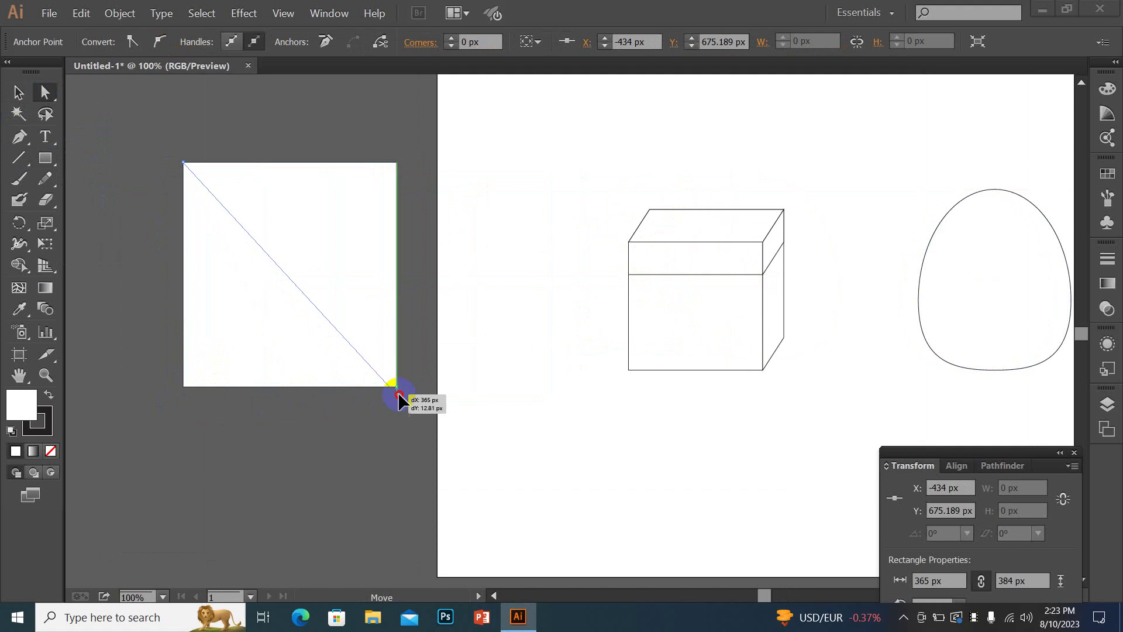
click(434, 370)
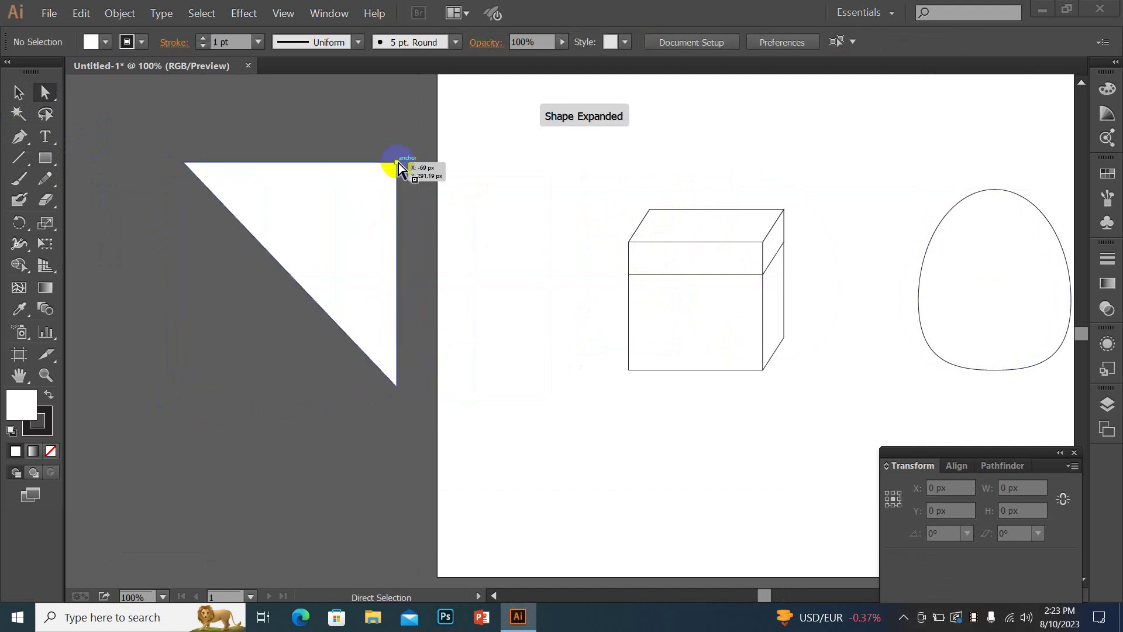
drag(396, 164, 519, 162)
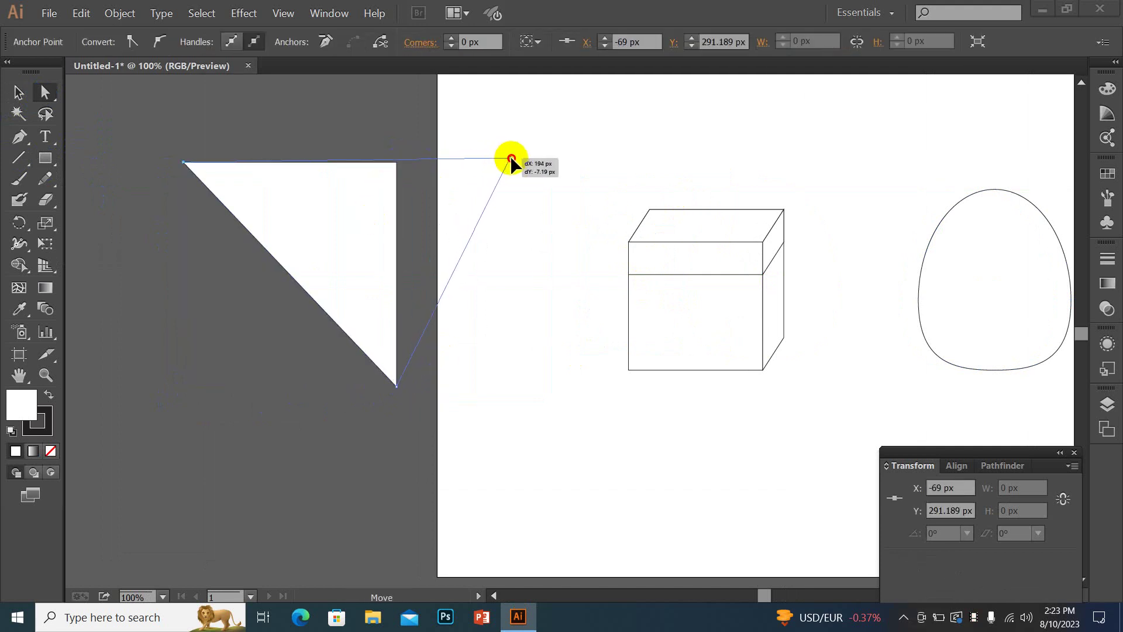
drag(525, 166, 525, 163)
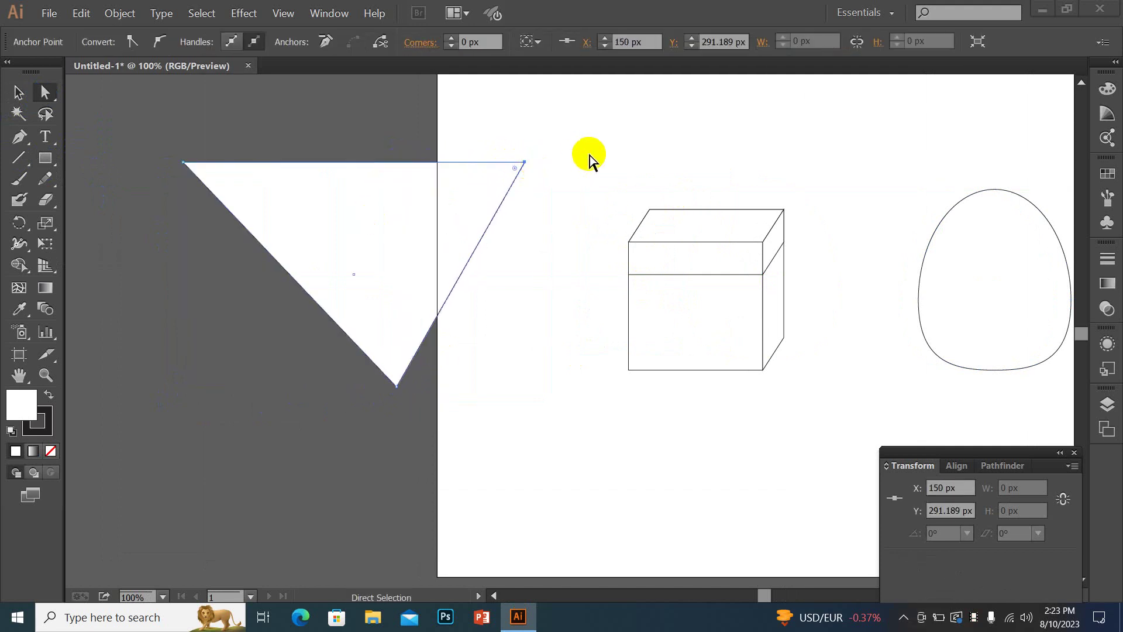
click(591, 158)
drag(398, 389, 278, 364)
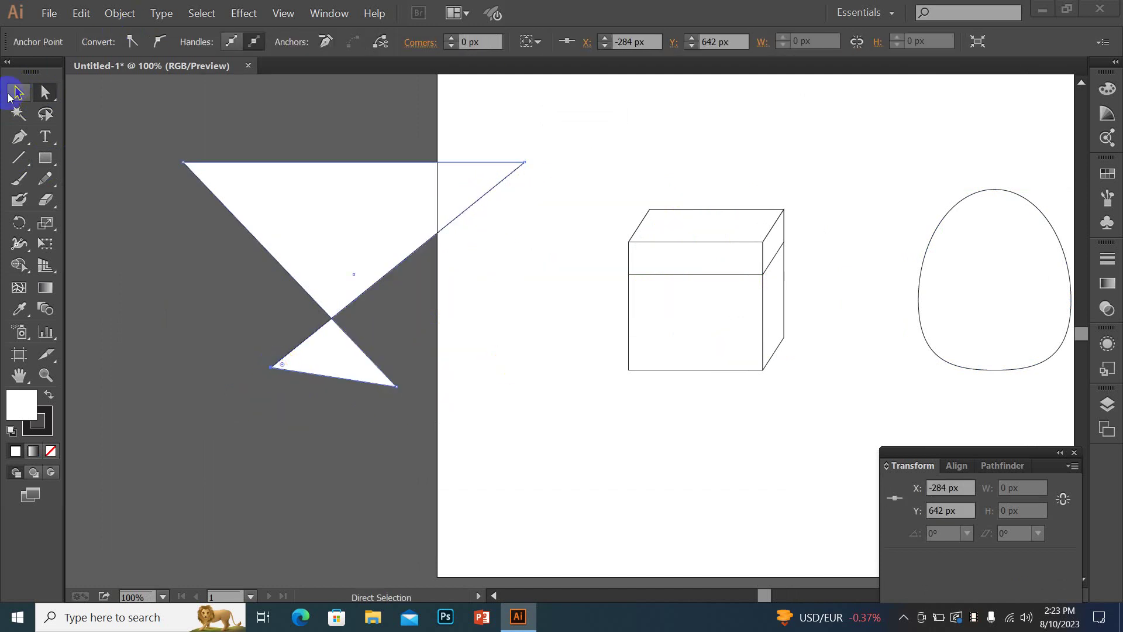
Marquee-select the cube, egg and triangle and delete them all.
click(17, 92)
drag(170, 143, 1015, 408)
key(Delete)
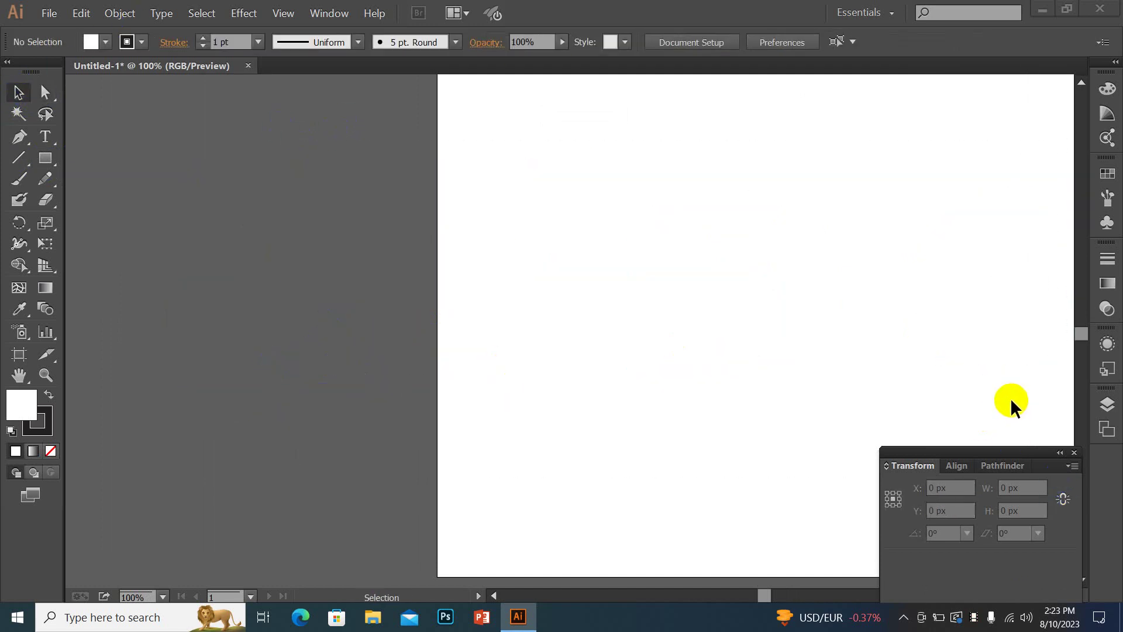
Minimize Illustrator and browse the LOGO > DIT folder down to the Screenshot files.
click(1042, 11)
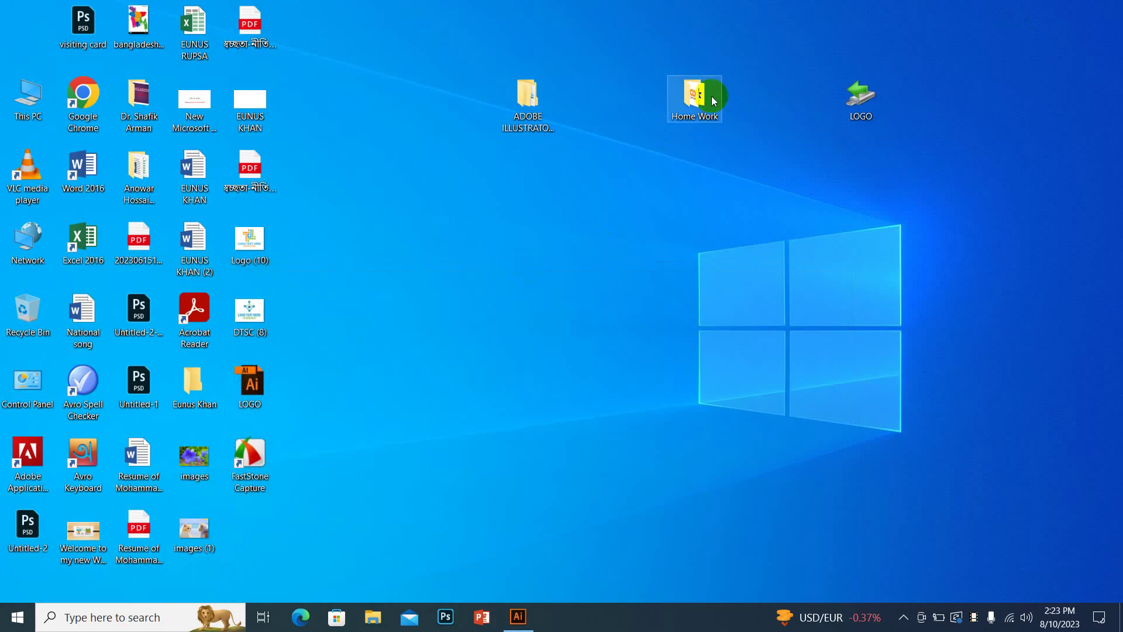
double_click(866, 110)
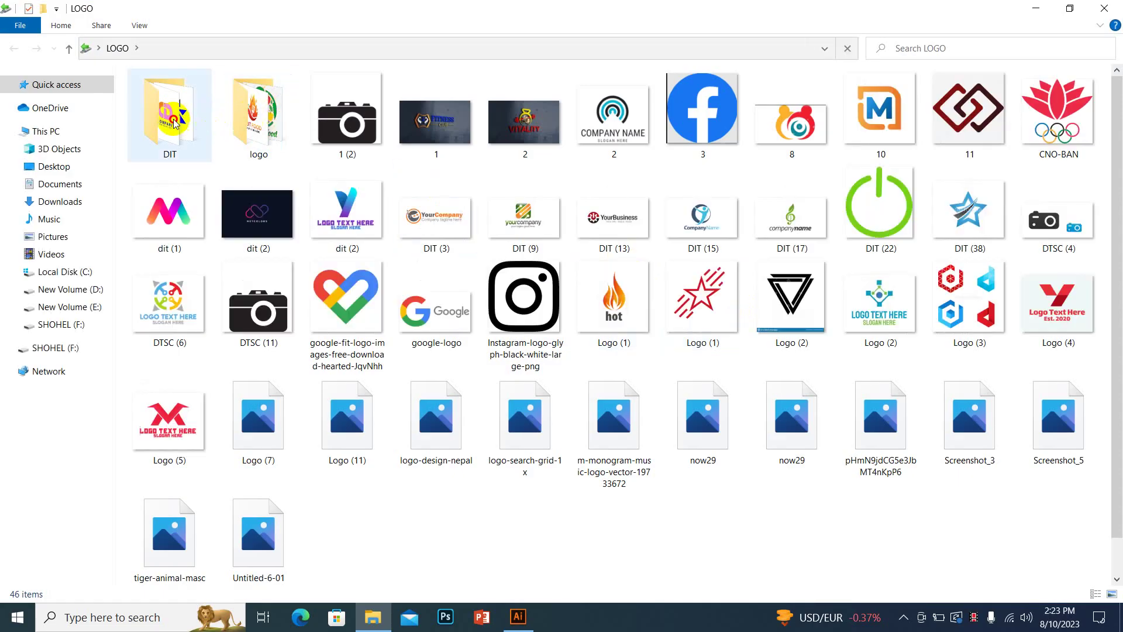
double_click(170, 117)
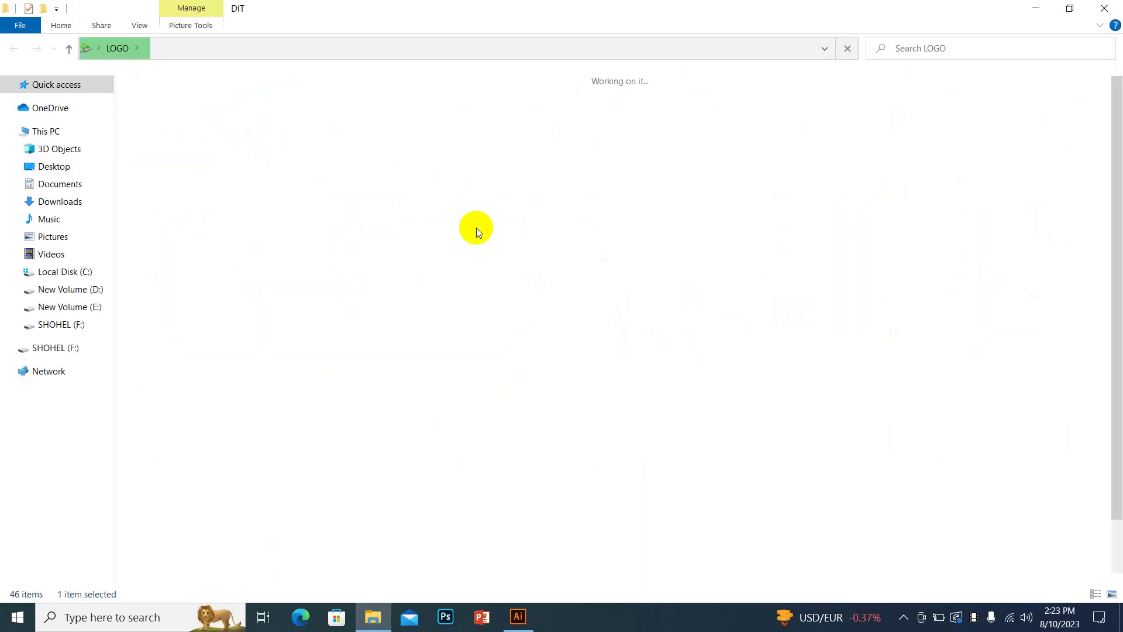
click(882, 234)
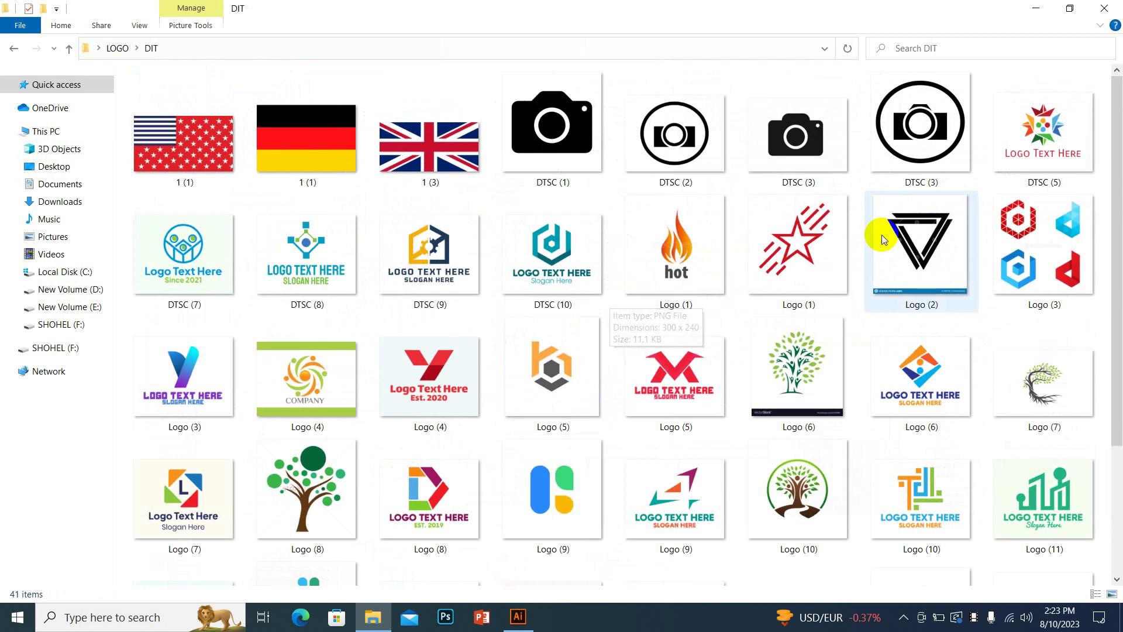
click(449, 140)
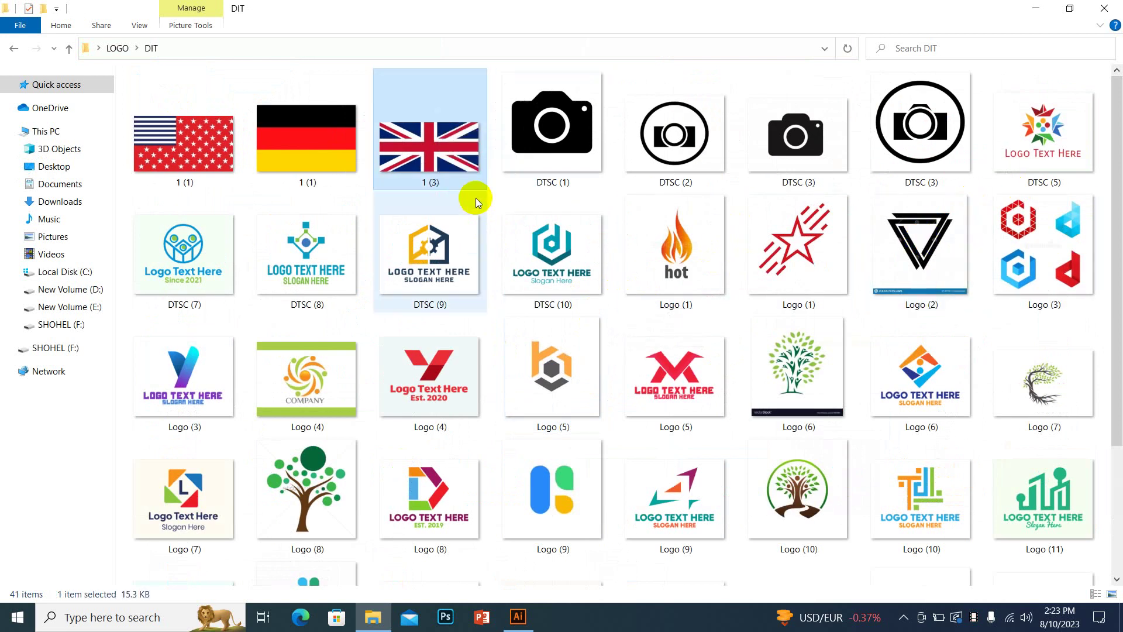
scroll(544, 208, down, 3)
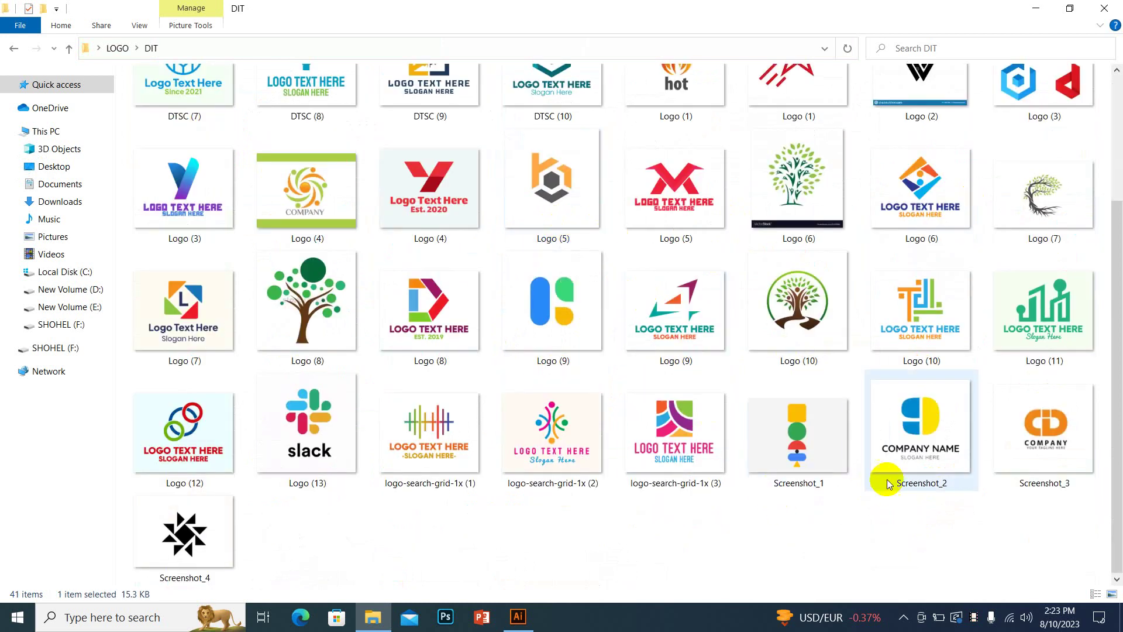
Drag Screenshot_1 from File Explorer onto the Illustrator artboard.
mouse_move(825, 481)
mouse_down()
mouse_move(790, 475)
mouse_move(516, 625)
mouse_move(712, 357)
mouse_up()
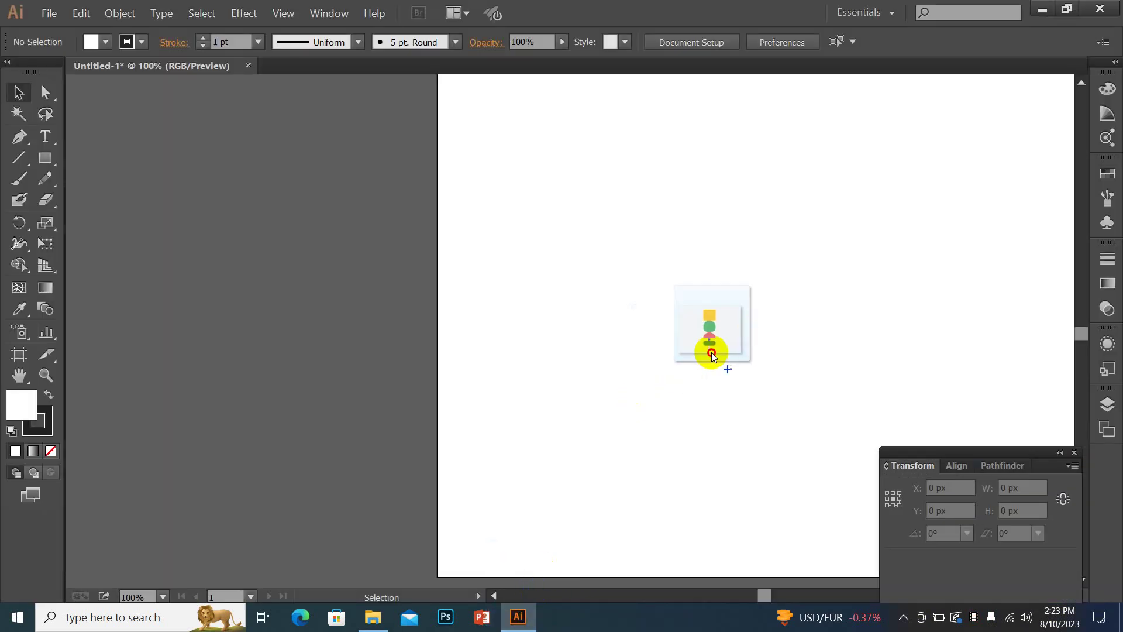
drag(778, 313, 534, 337)
key(ctrl+minus)
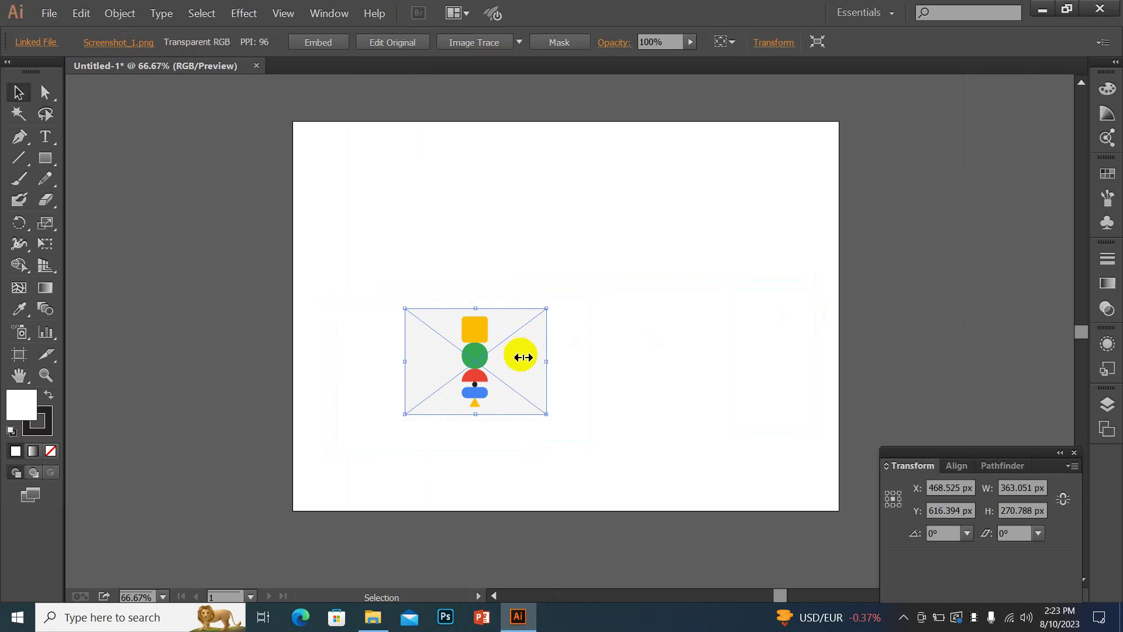
Enlarge the reference image, move it up on the artboard, and embed it.
drag(546, 361, 720, 363)
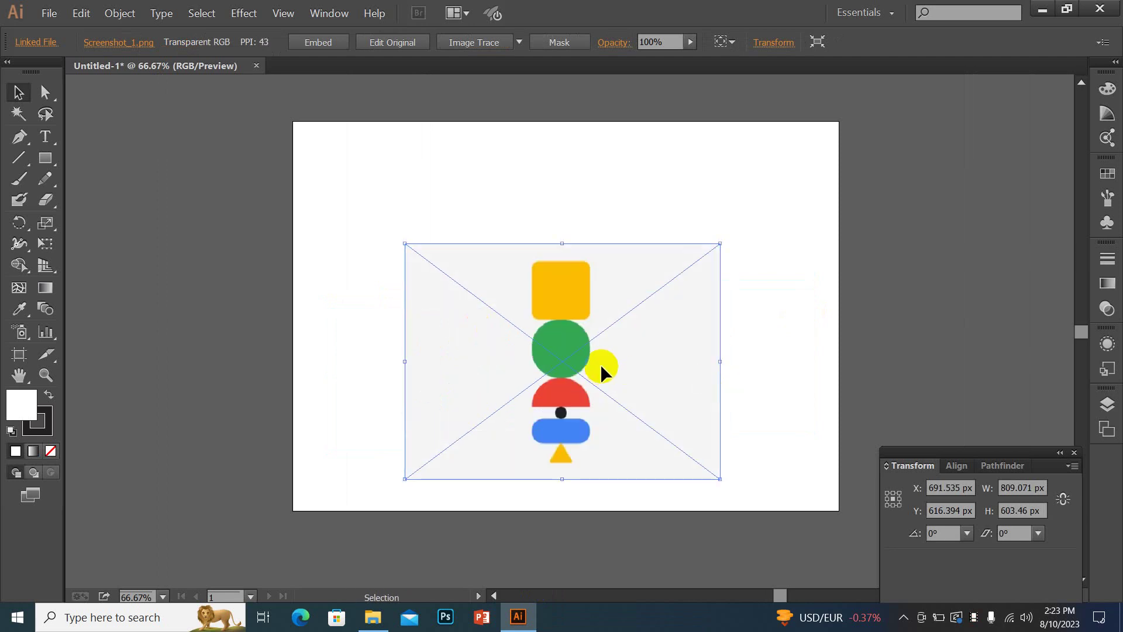
drag(600, 367, 601, 338)
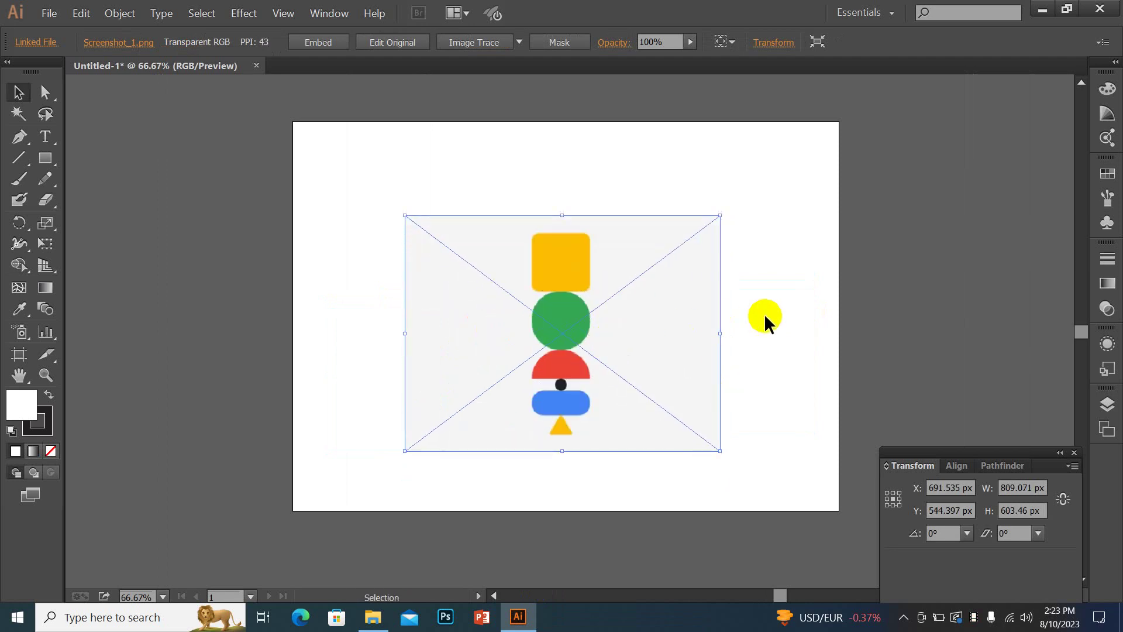
key(ctrl+plus)
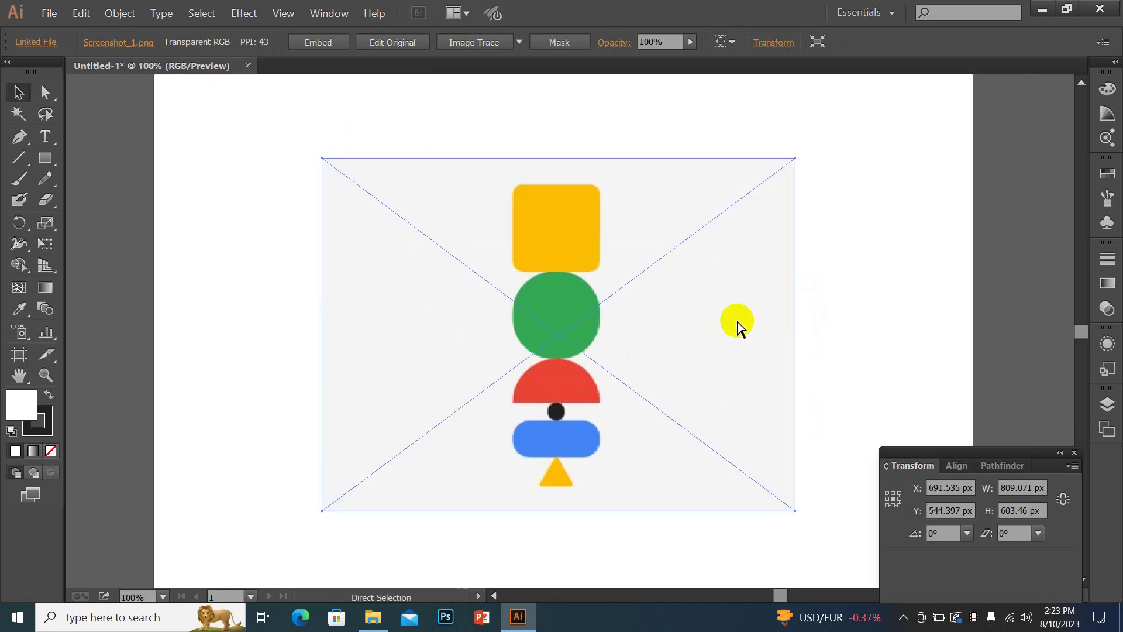
key(ctrl+minus)
click(726, 177)
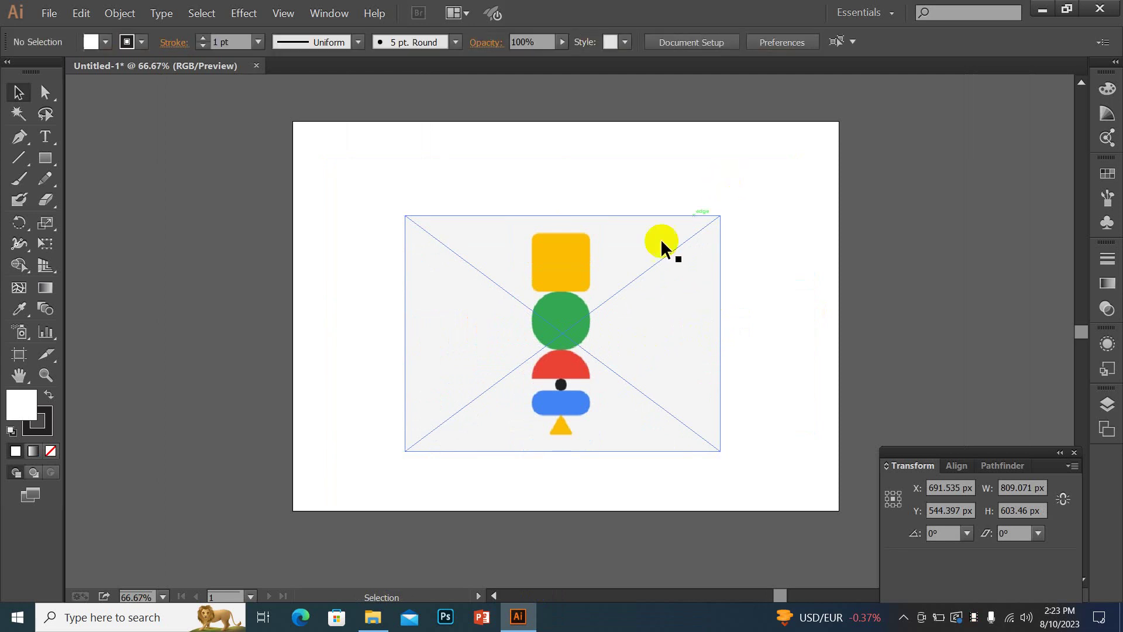
click(583, 278)
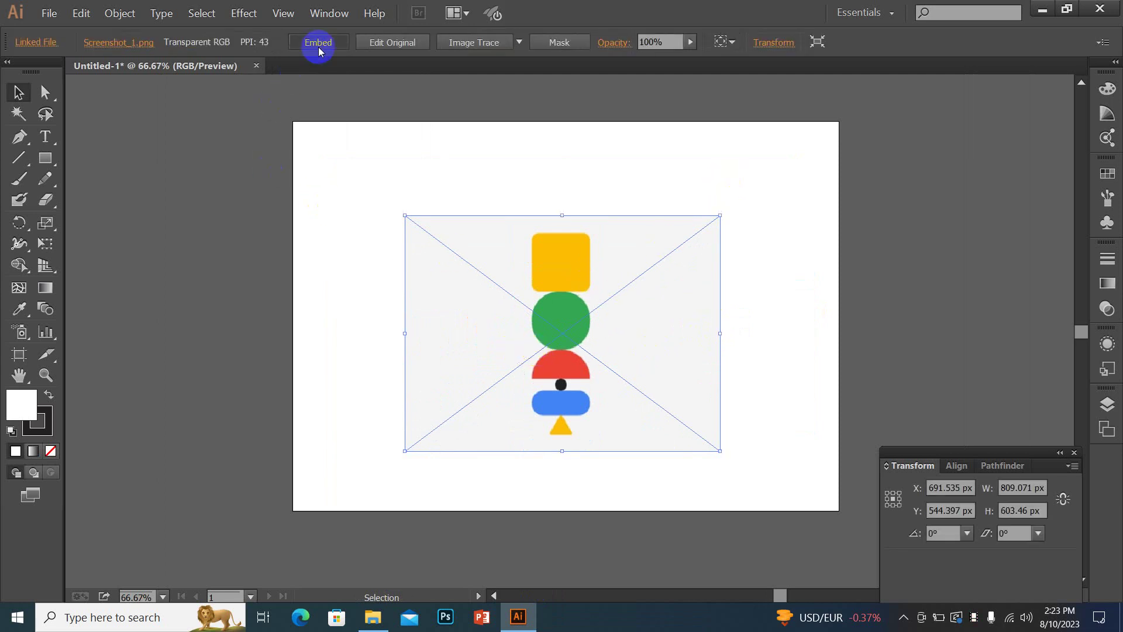
key(ctrl+shift+a)
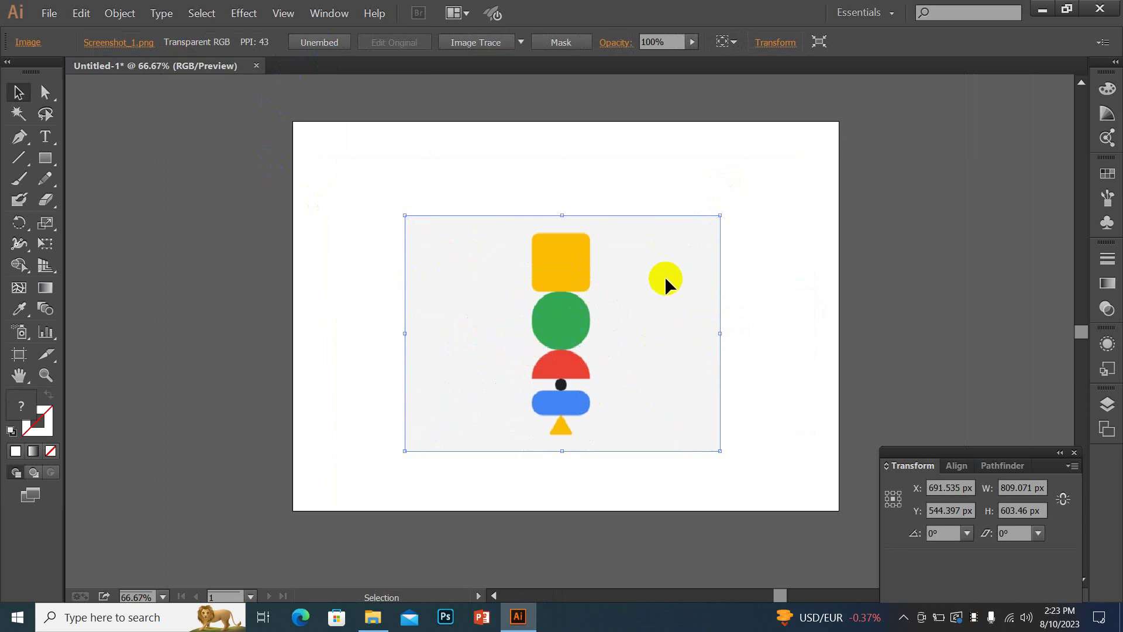
click(611, 302)
key(ctrl+shift+a)
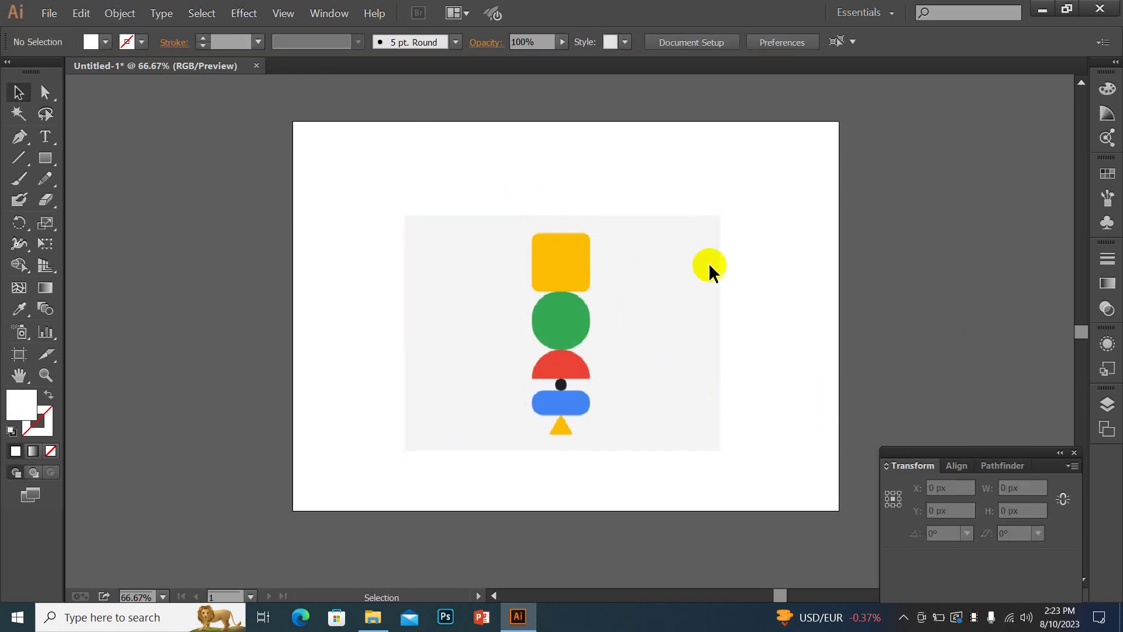
Draw a rectangle over the yellow rounded square in the reference.
key(ctrl+plus)
key(ctrl+plus)
key(ctrl+plus)
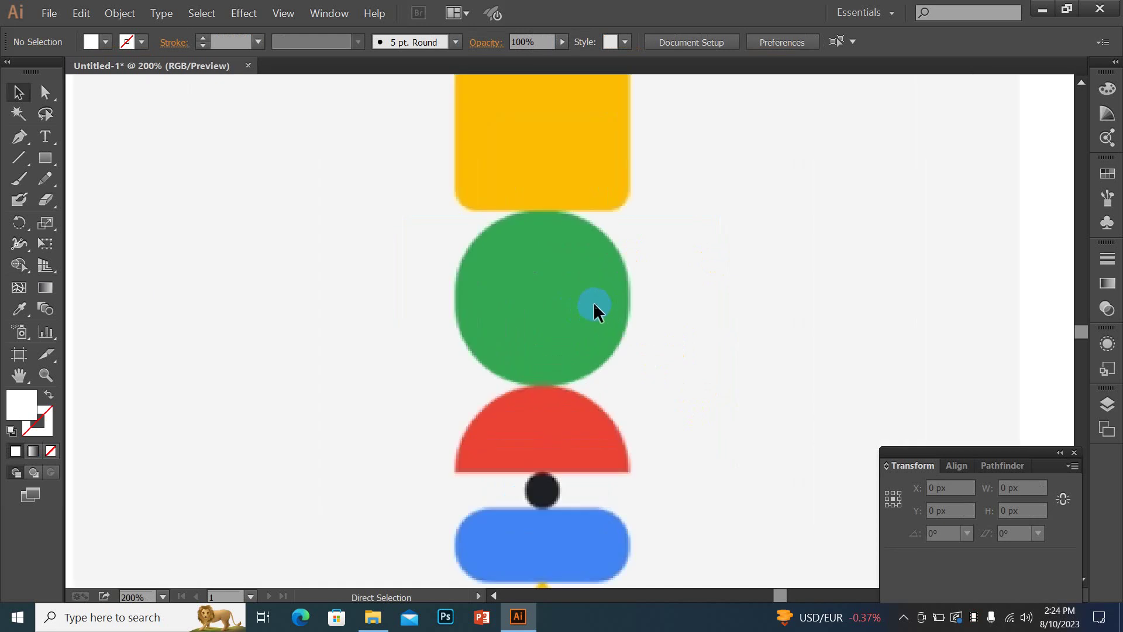
scroll(587, 313, up, 1)
scroll(609, 379, up, 4)
key(ctrl+plus)
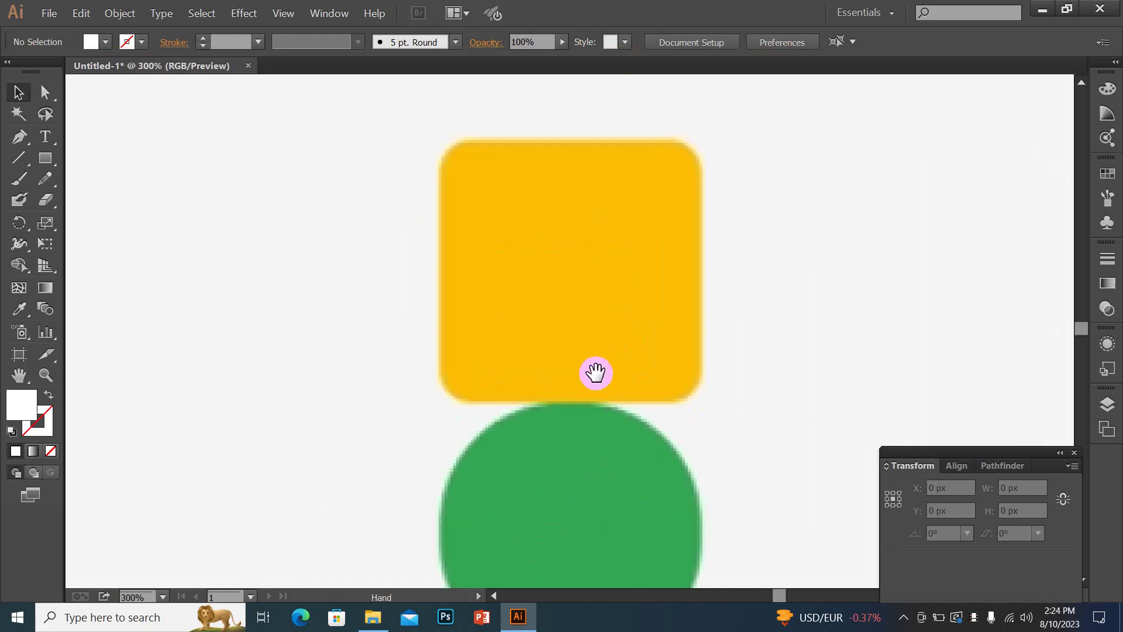
drag(45, 158, 83, 158)
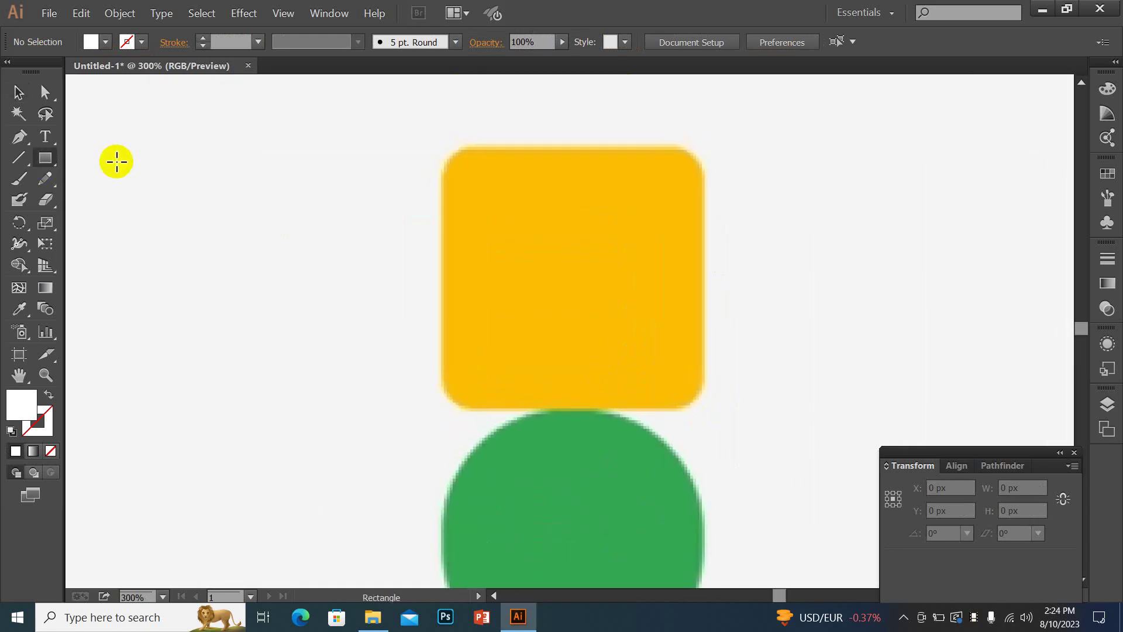
drag(442, 139, 703, 407)
Give the rectangle no fill and a #0638EF blue stroke.
scroll(670, 325, down, 2)
scroll(539, 289, down, 2)
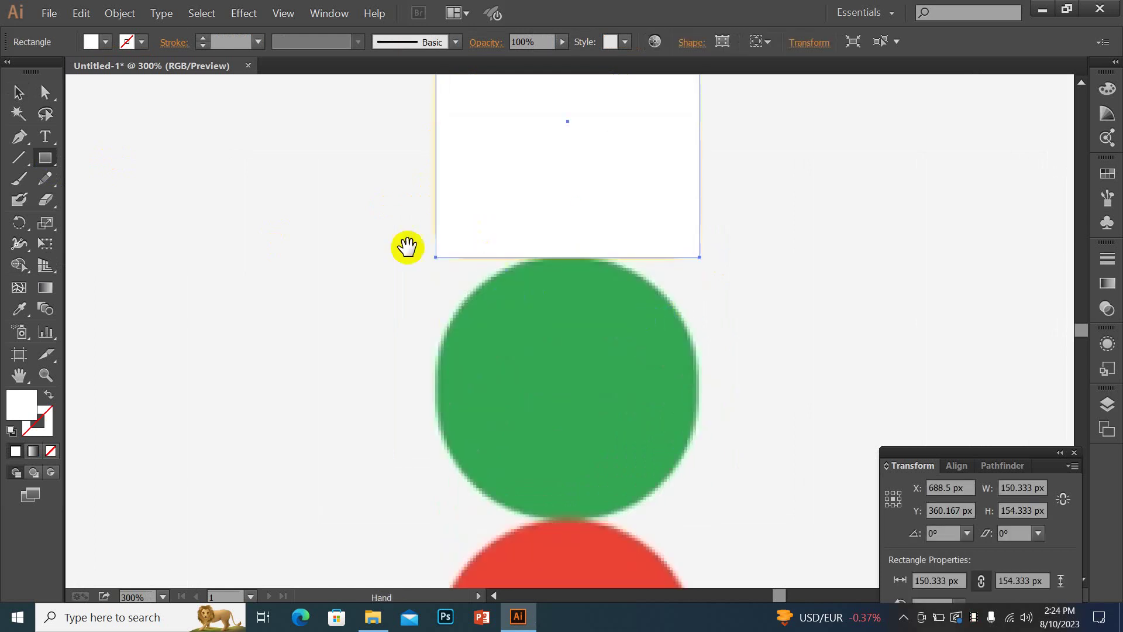
scroll(406, 246, up, 2)
click(51, 452)
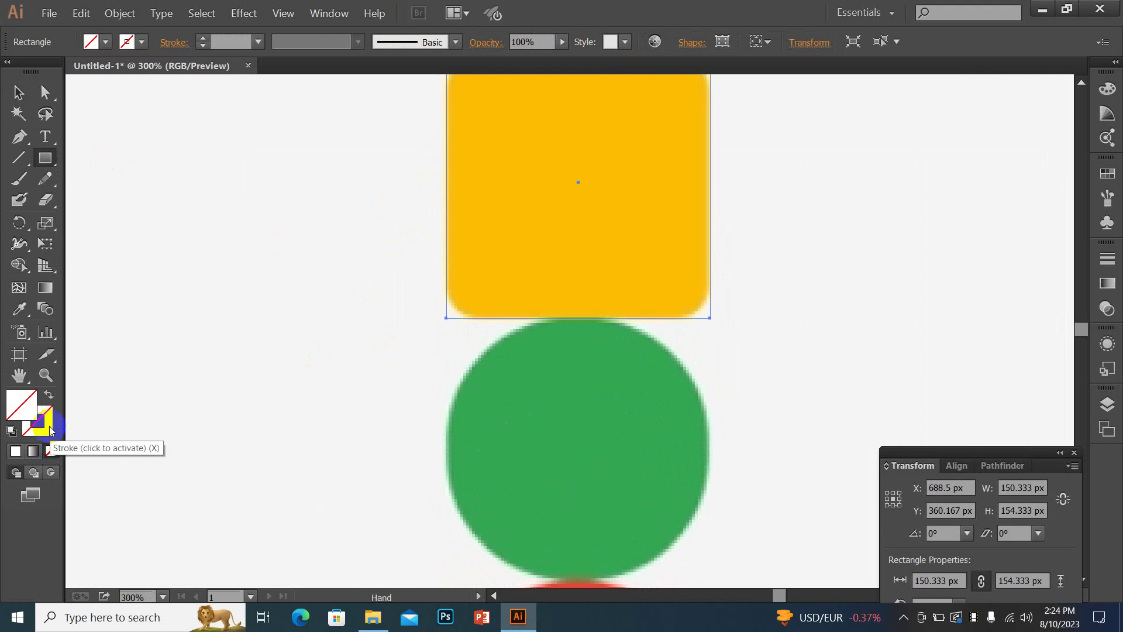
double_click(24, 405)
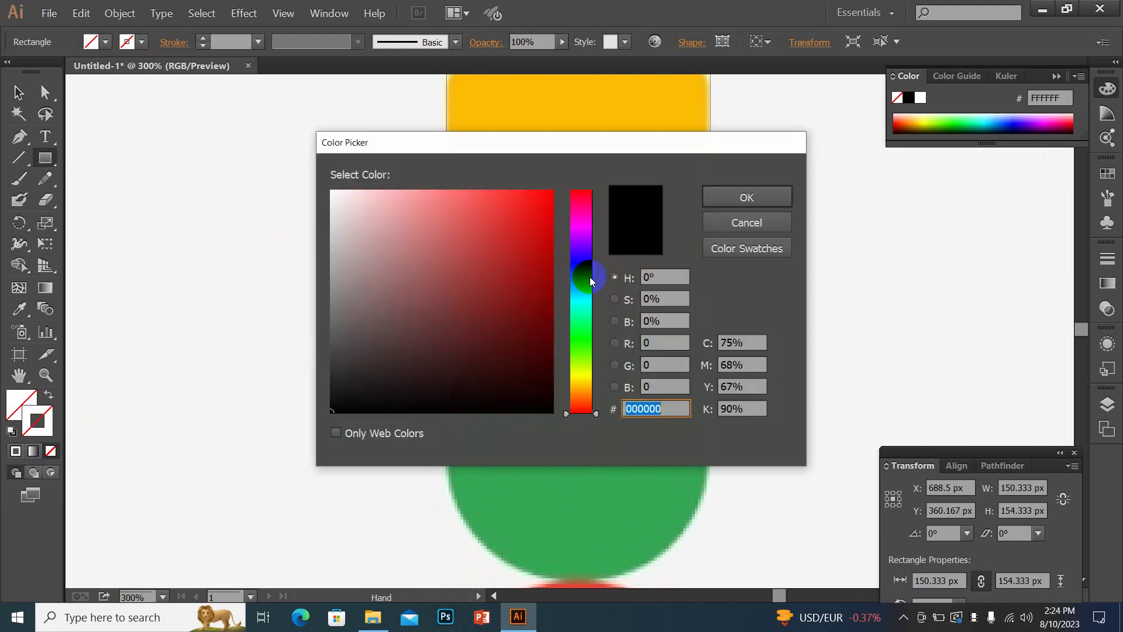
click(580, 272)
drag(539, 208, 547, 202)
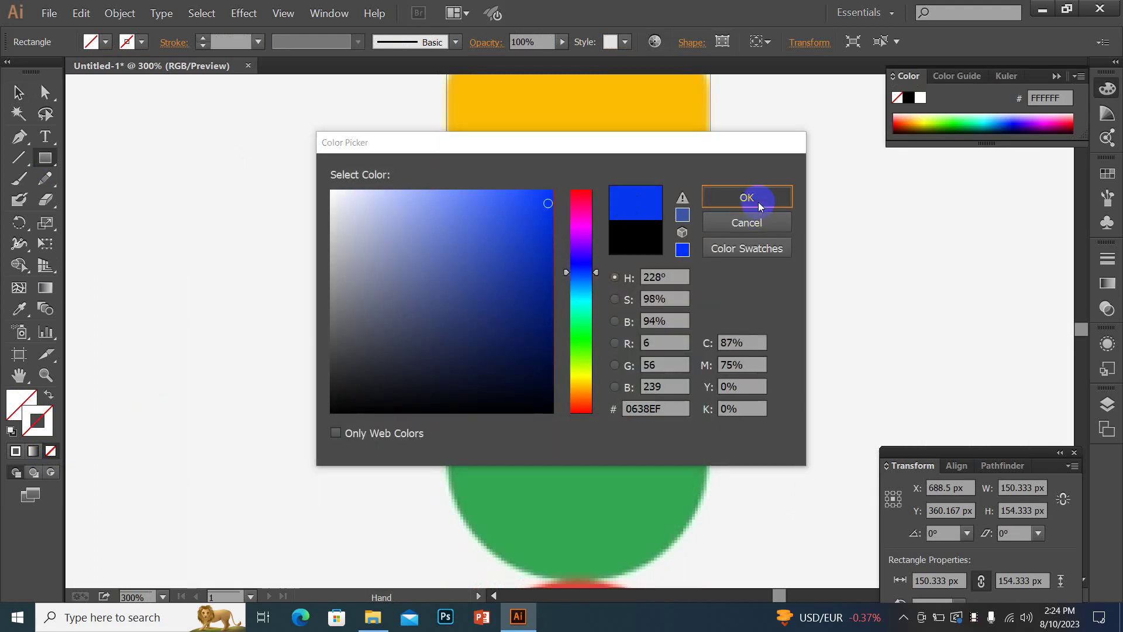
click(734, 201)
scroll(682, 314, down, 2)
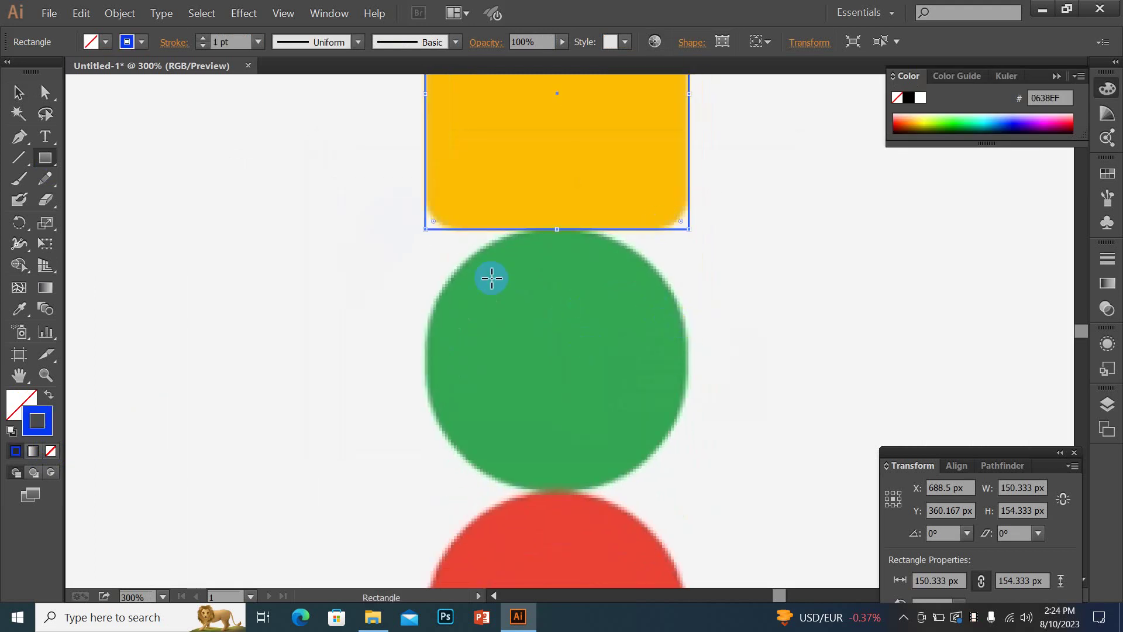
Draw rectangles over the green circle and red half-circle, and an ellipse over the black dot.
mouse_move(423, 261)
mouse_down()
mouse_move(552, 434)
mouse_move(553, 404)
mouse_move(687, 492)
mouse_up()
scroll(644, 410, down, 5)
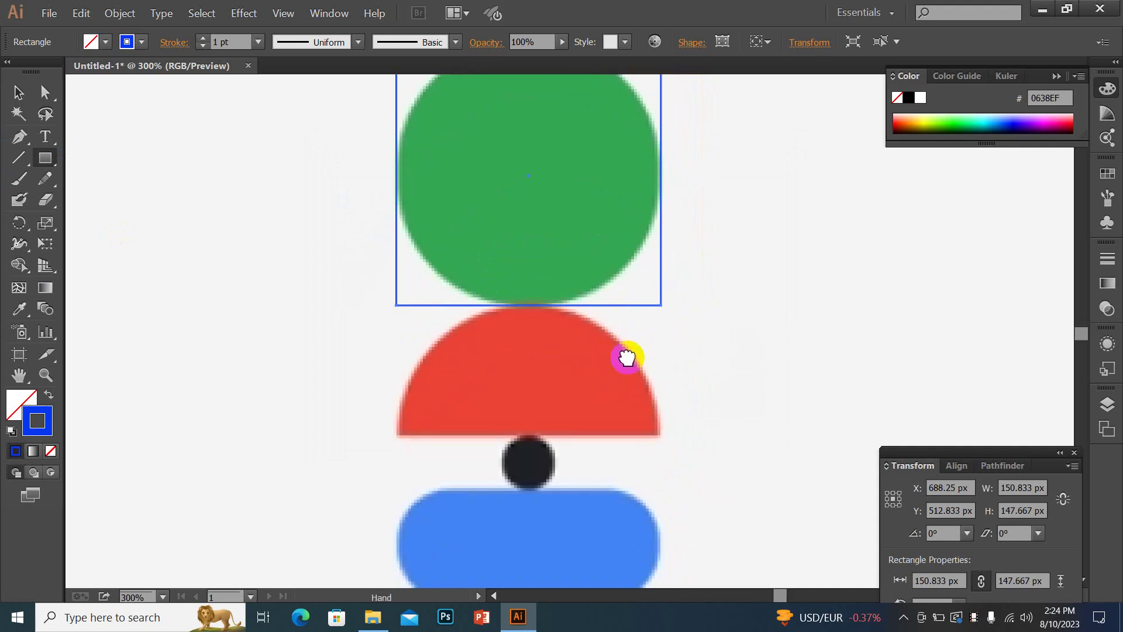
mouse_move(398, 400)
mouse_down()
mouse_move(663, 291)
mouse_move(658, 271)
mouse_up()
scroll(642, 306, down, 3)
scroll(577, 201, down, 3)
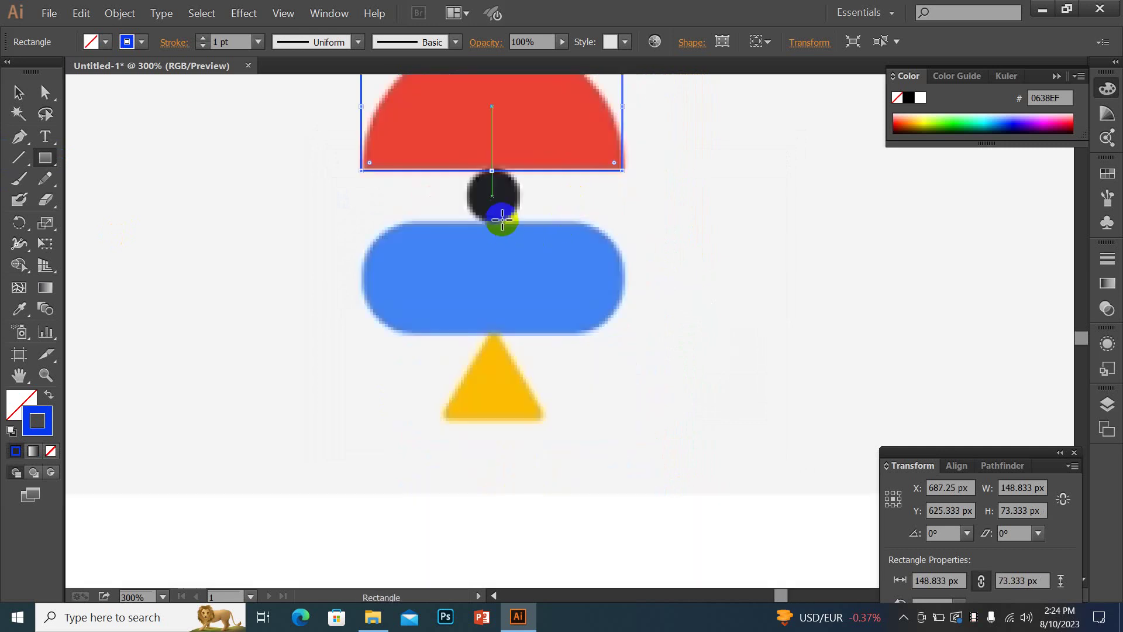
key(l)
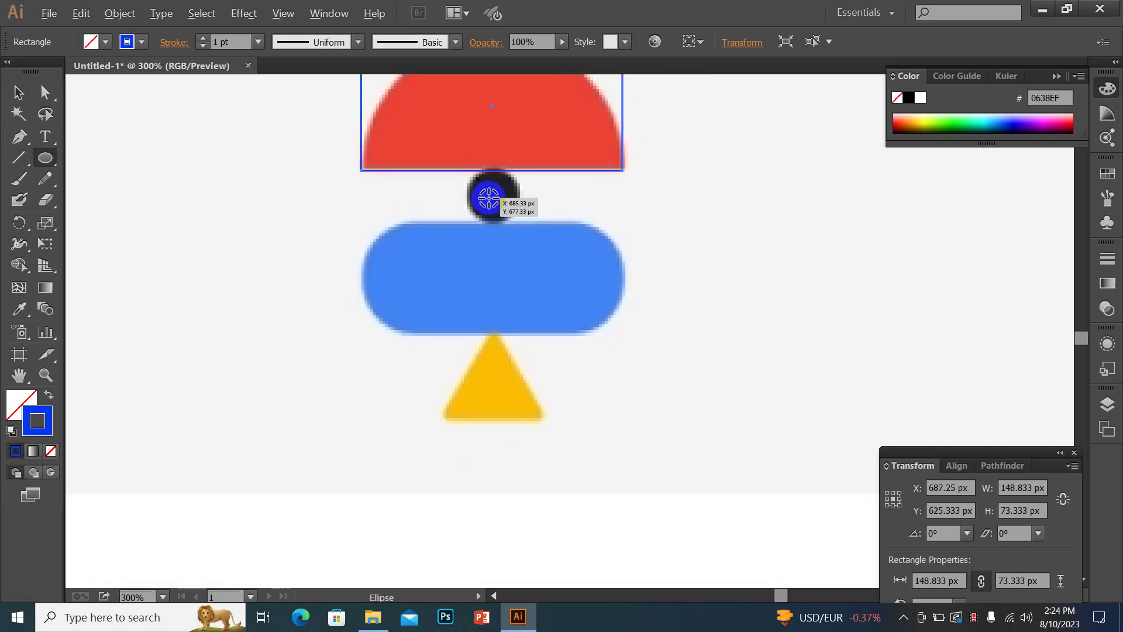
drag(489, 199, 511, 211)
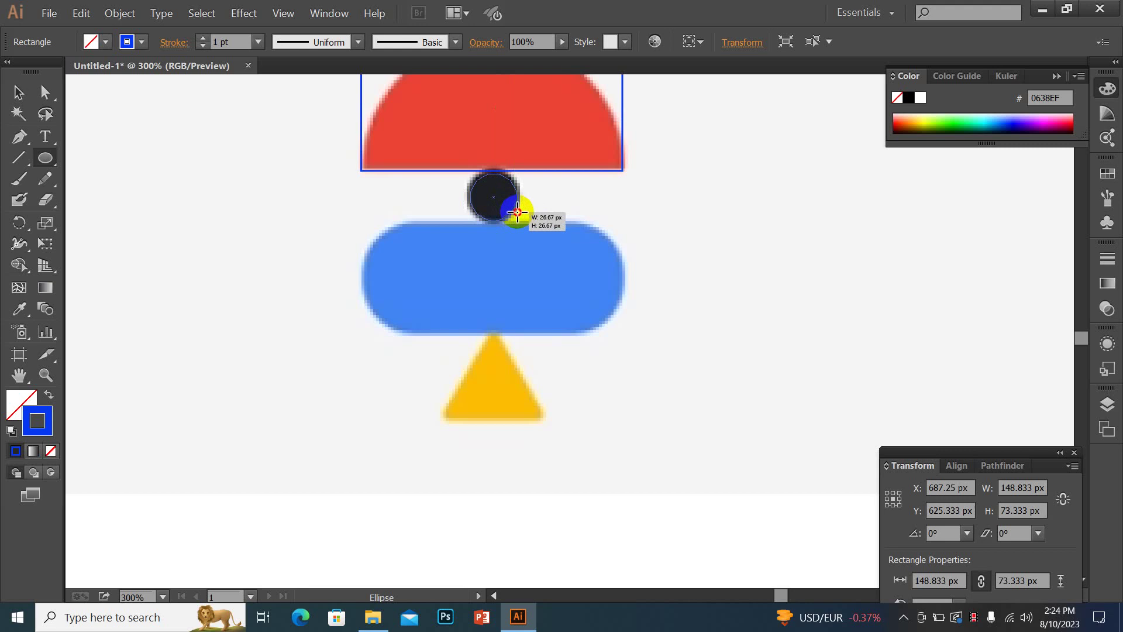
drag(520, 214, 519, 223)
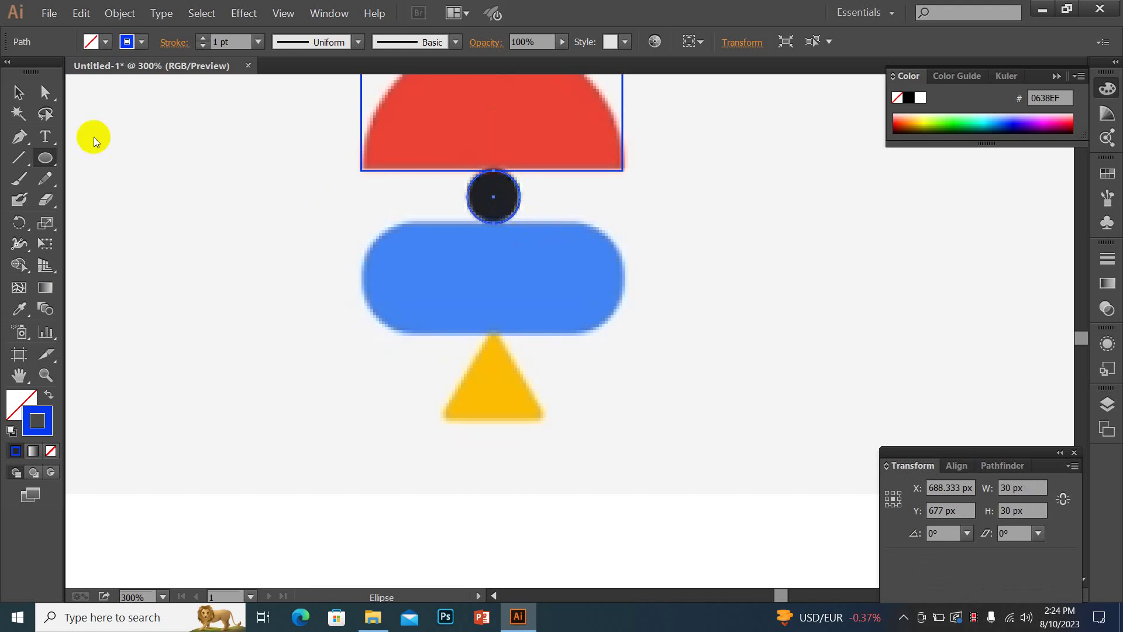
Draw a rectangle over the blue pill.
click(18, 92)
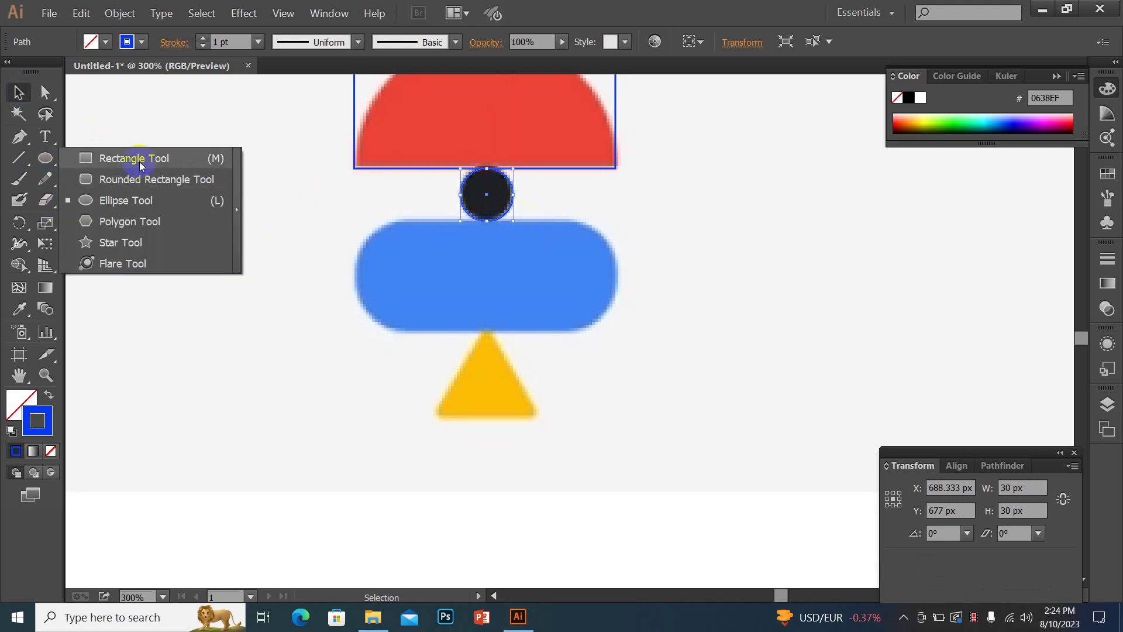
drag(45, 158, 138, 156)
mouse_move(350, 227)
mouse_down()
mouse_move(448, 304)
mouse_move(613, 331)
mouse_up()
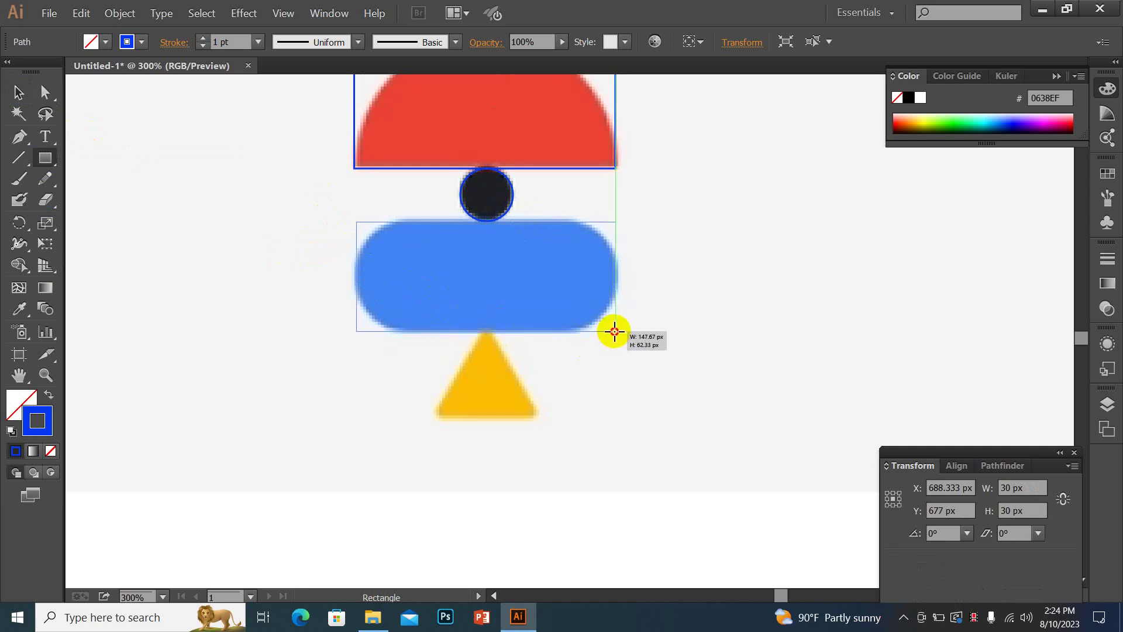
drag(616, 331, 615, 331)
scroll(526, 351, down, 1)
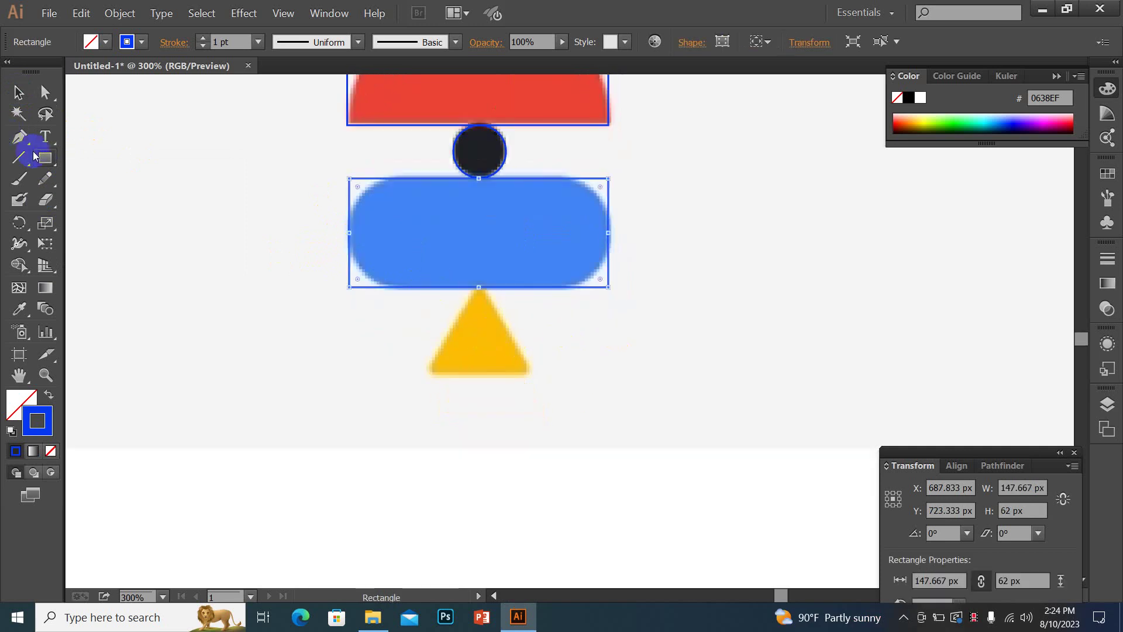
Draw a three-point star fitted over the yellow triangle.
click(46, 168)
click(112, 243)
drag(251, 312, 294, 372)
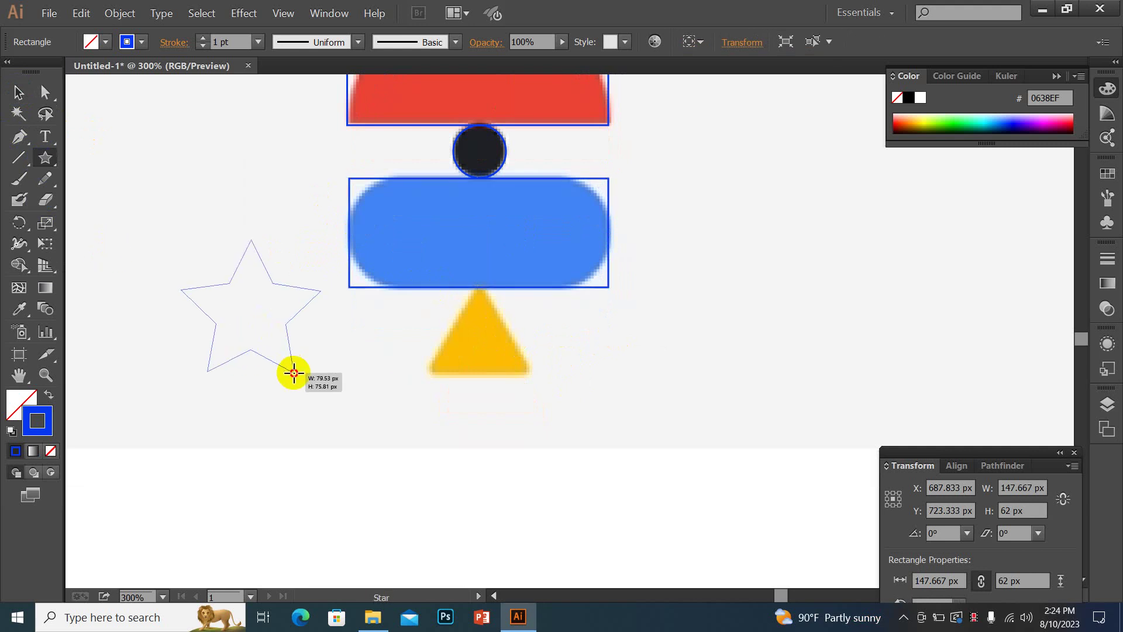
key(Down)
key(Down)
mouse_move(294, 372)
mouse_down()
mouse_move(270, 350)
mouse_move(508, 392)
mouse_up()
click(20, 82)
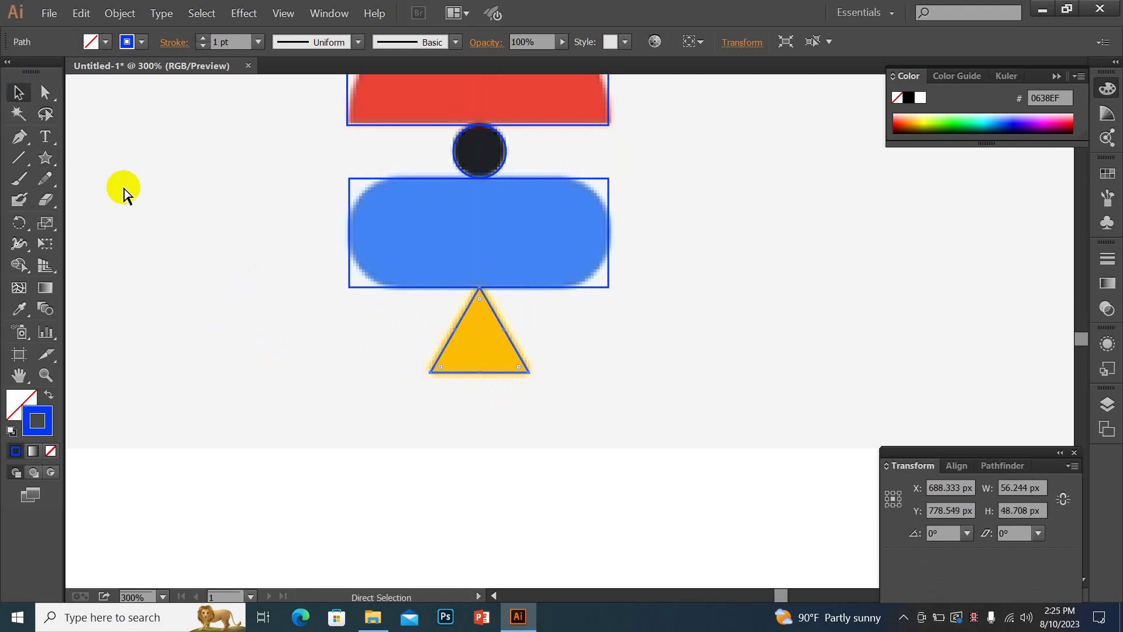
click(600, 184)
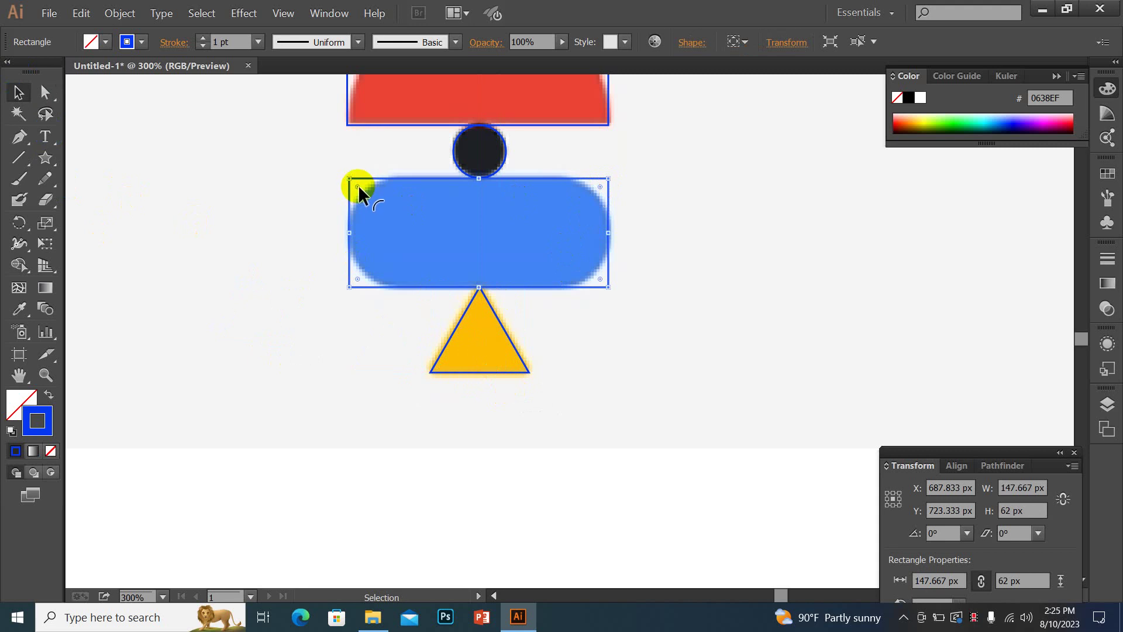
Round the blue pill rectangle's corners and curve the red rectangle's top into a semicircle.
drag(358, 185, 529, 262)
scroll(707, 273, up, 1)
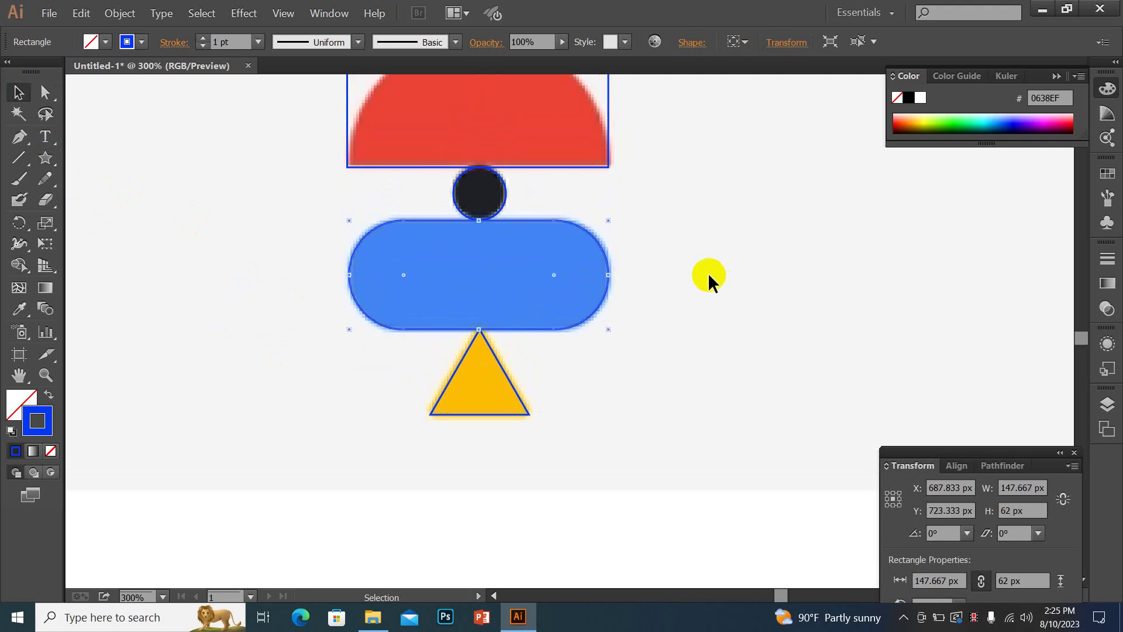
scroll(708, 273, up, 2)
click(606, 218)
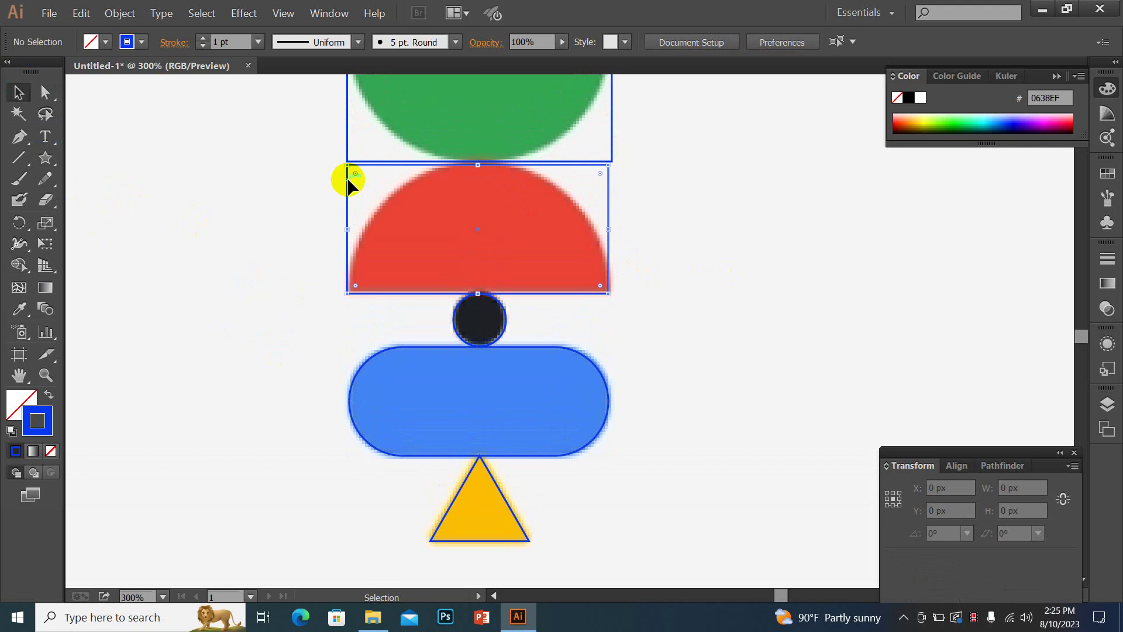
click(45, 91)
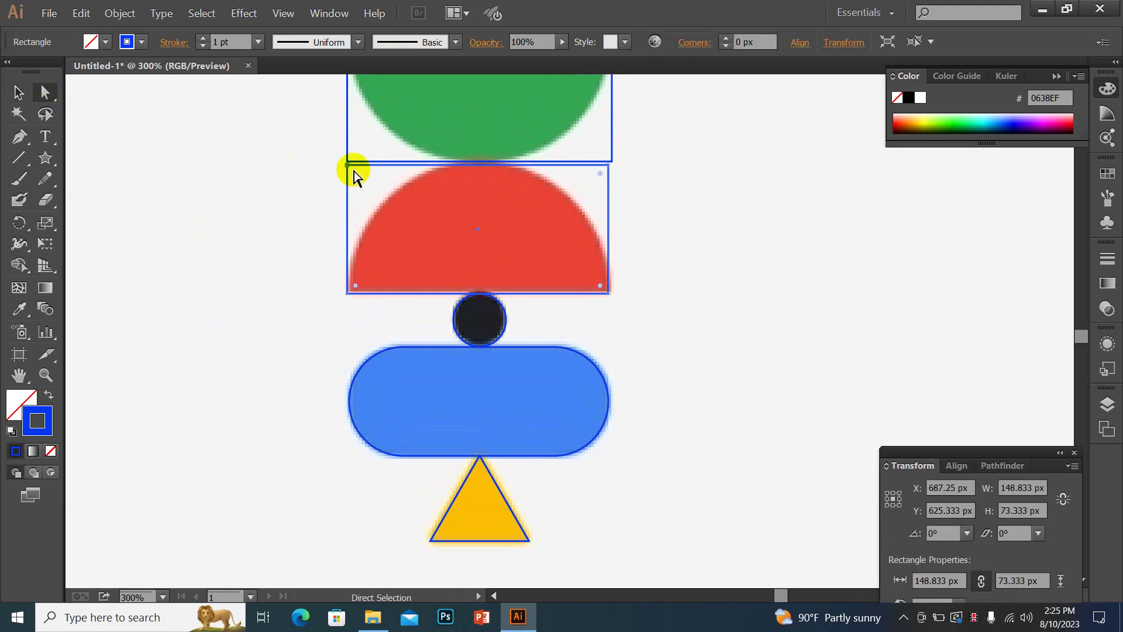
click(349, 167)
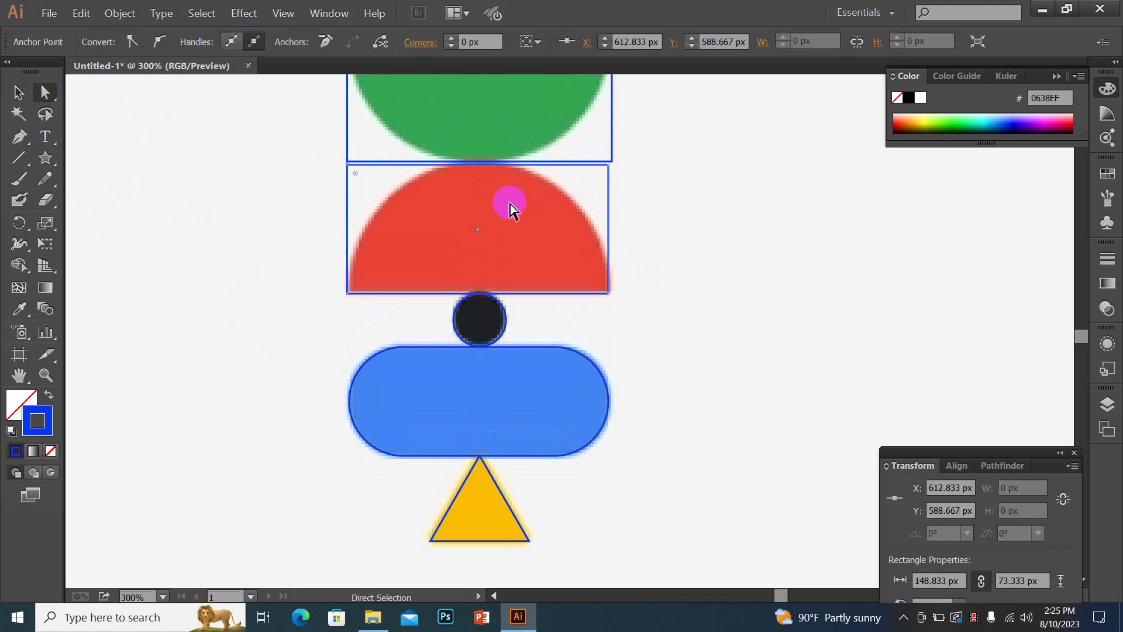
click(604, 180)
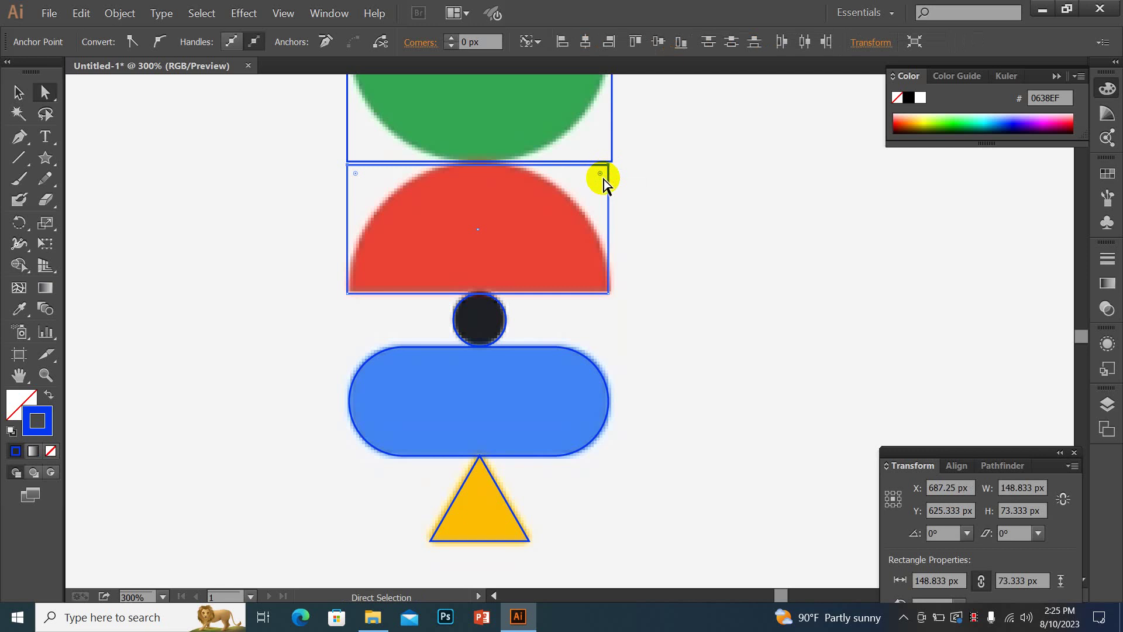
drag(601, 175, 601, 275)
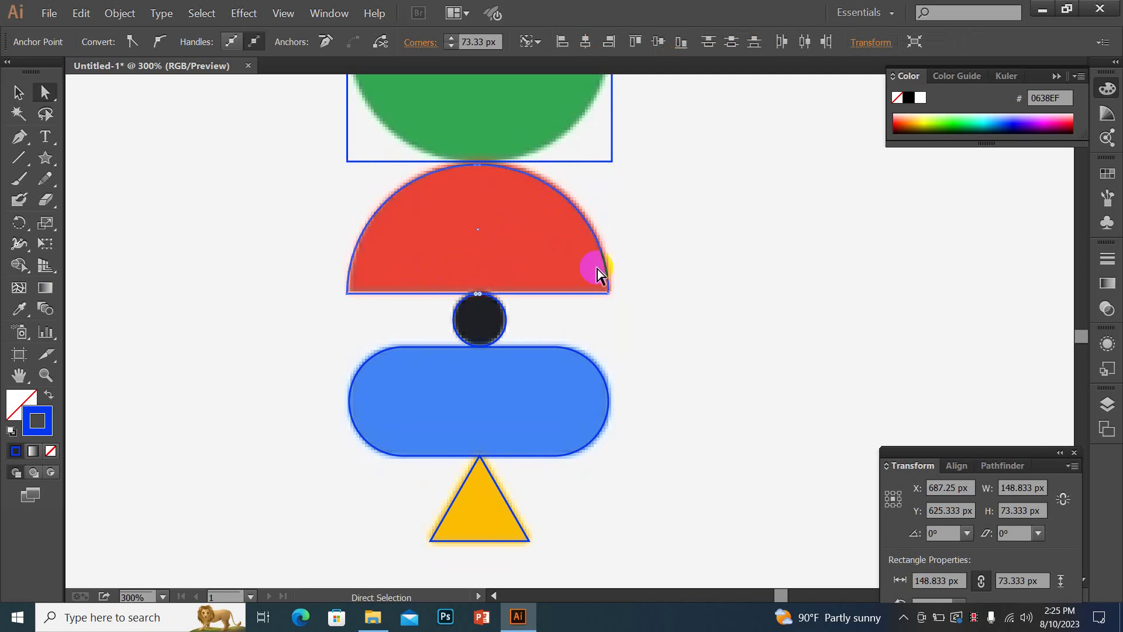
scroll(648, 295, up, 2)
scroll(652, 289, up, 3)
Fully round the corners of the rectangle over the green circle.
click(18, 91)
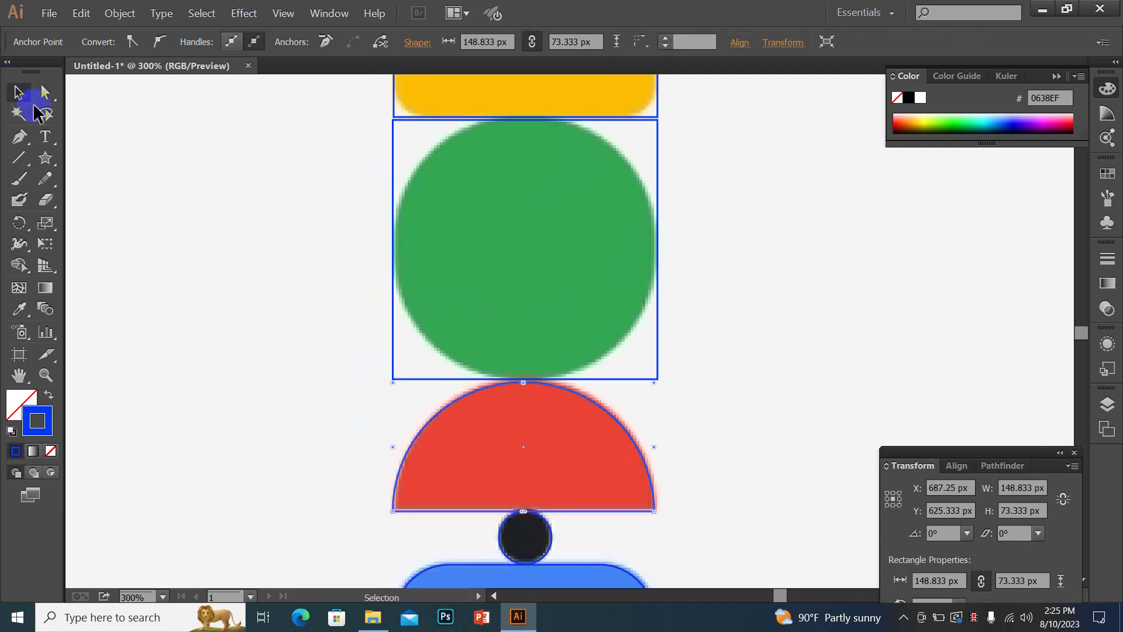
click(393, 252)
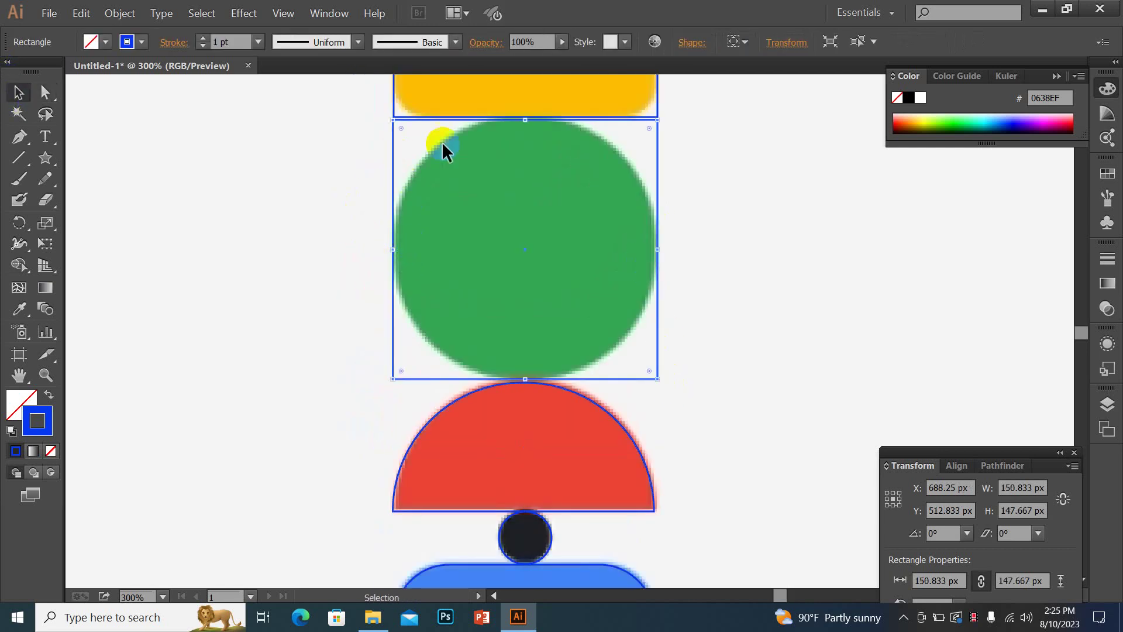
drag(648, 367, 500, 231)
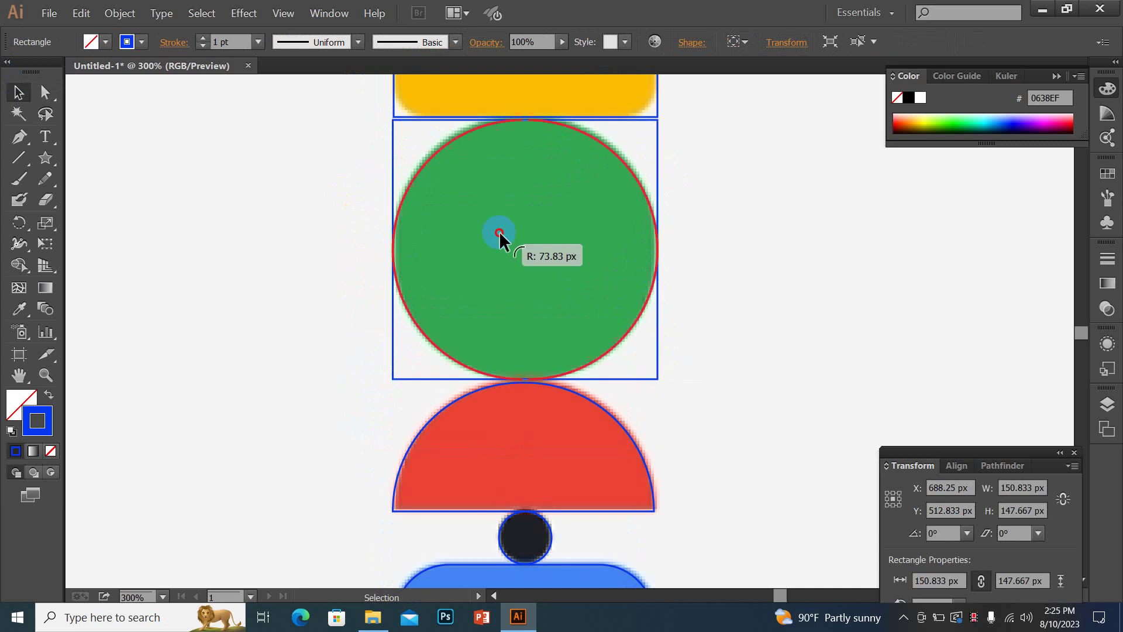
click(422, 172)
Lower the yellow square's top edge slightly and increase its corner radius.
scroll(691, 206, up, 2)
scroll(653, 313, up, 2)
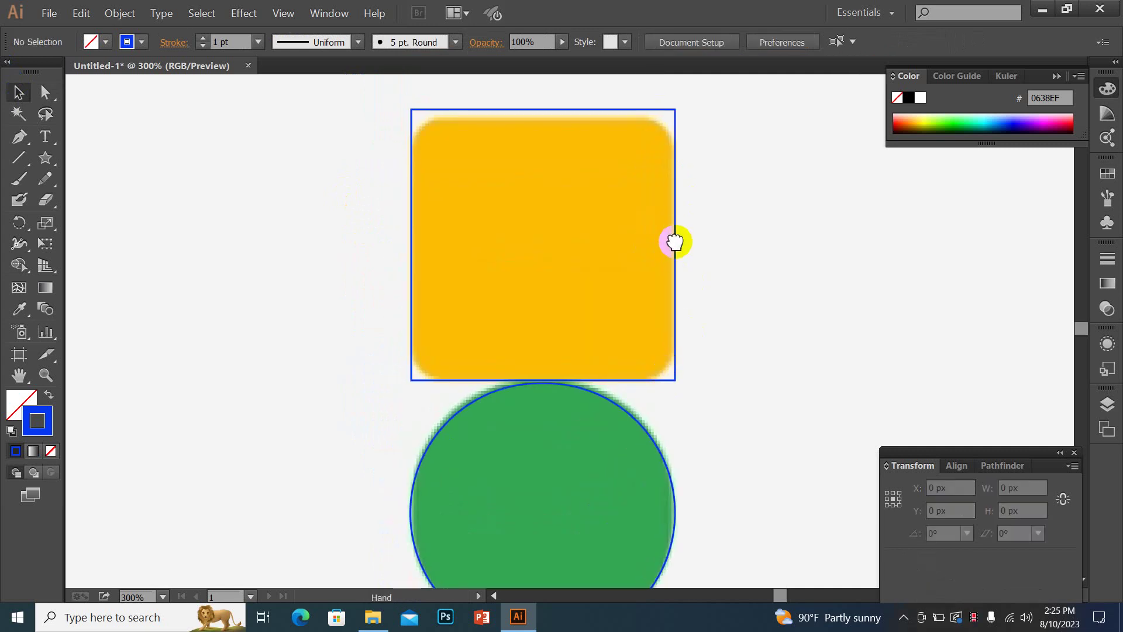
scroll(671, 241, up, 2)
click(552, 145)
drag(548, 146, 548, 151)
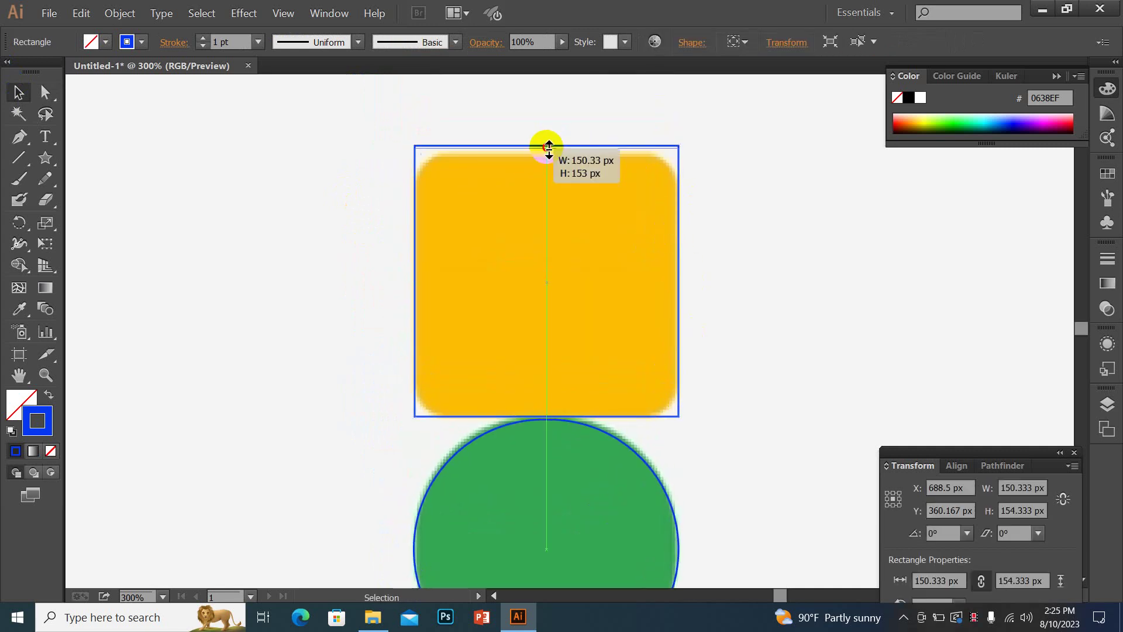
click(684, 225)
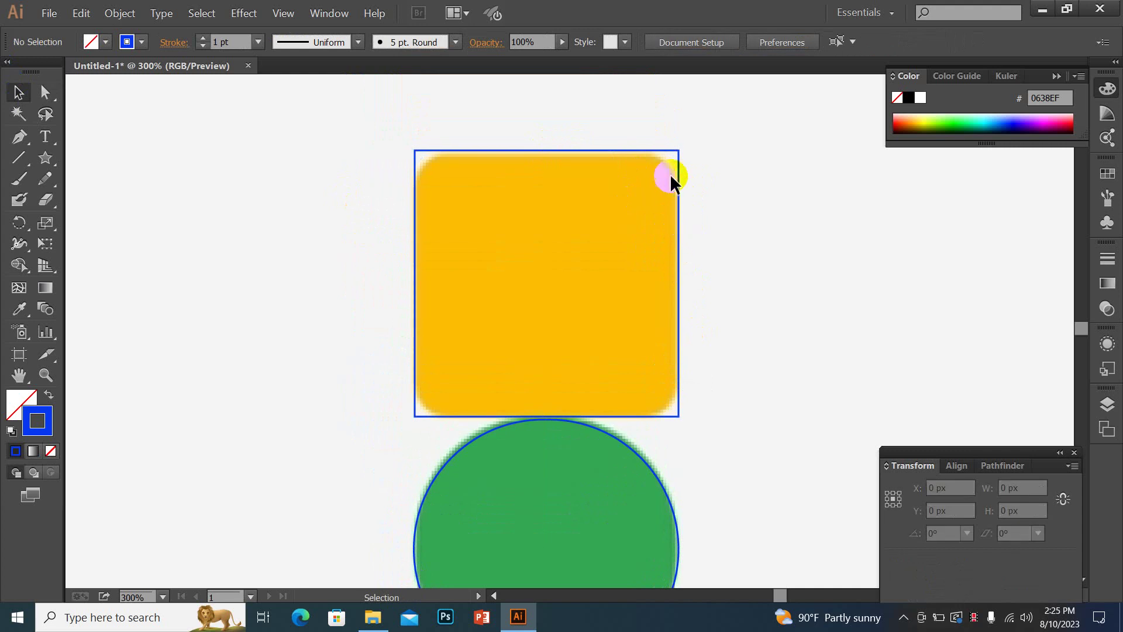
click(421, 294)
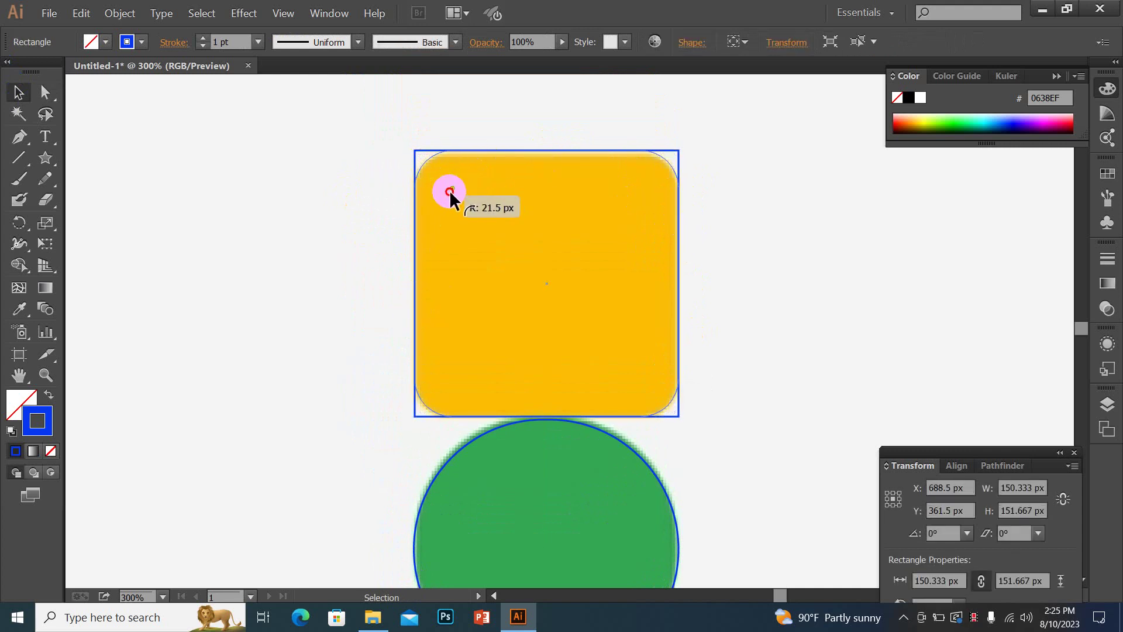
drag(428, 170, 451, 193)
click(796, 257)
key(a)
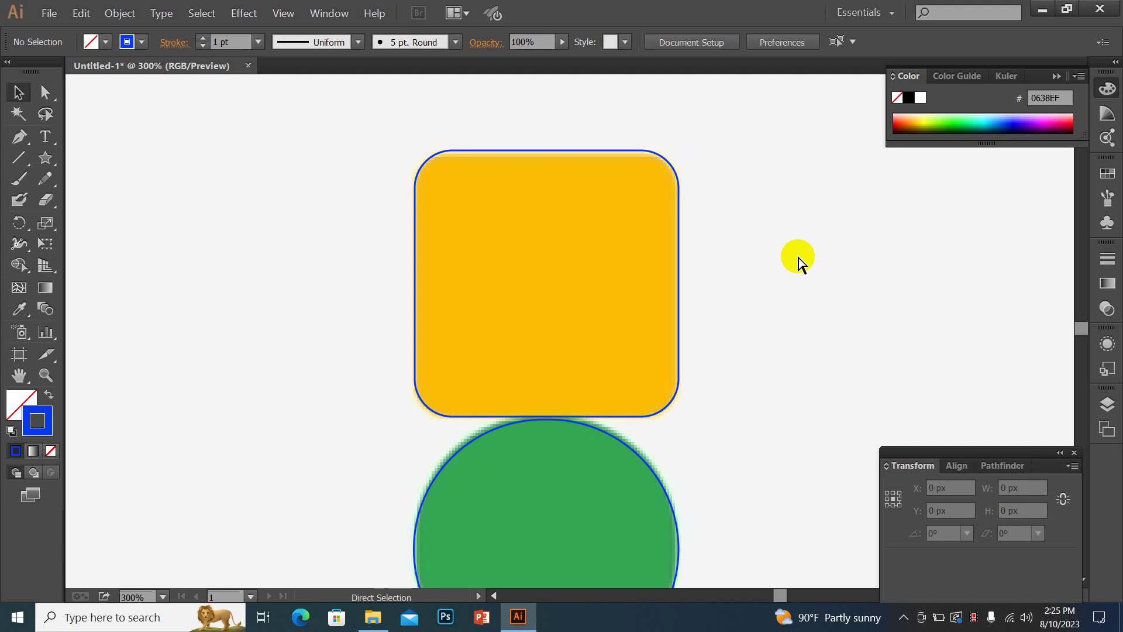
scroll(778, 257, down, 2)
scroll(691, 293, down, 2)
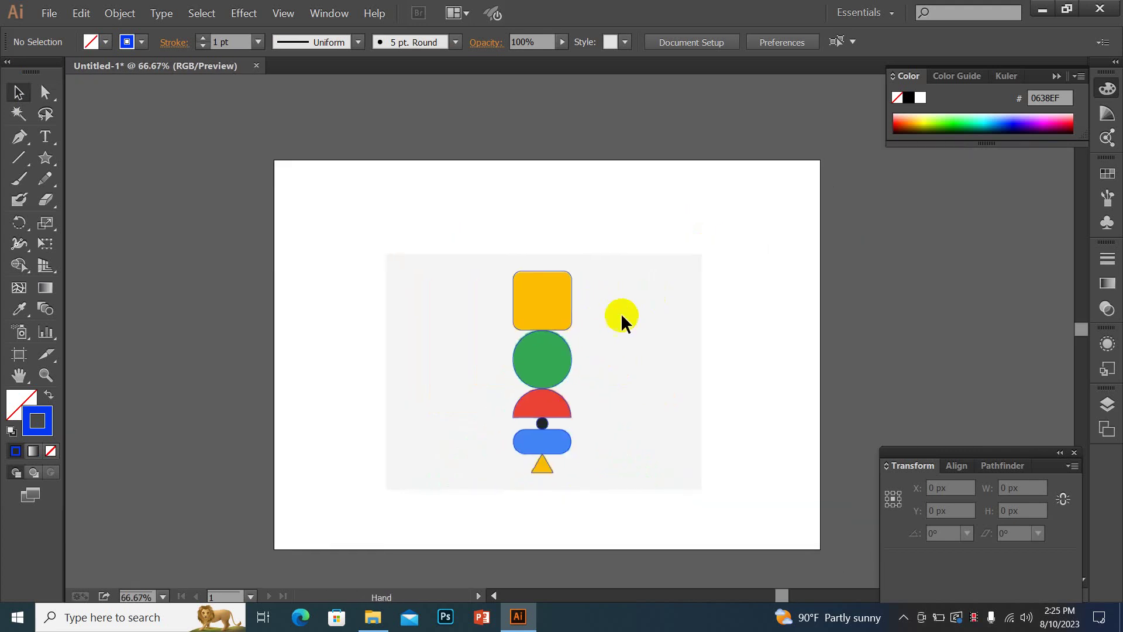
Shrink the Screenshot_1 reference image and move it to the artboard's top-left corner.
key(alt)
alt+click(639, 319)
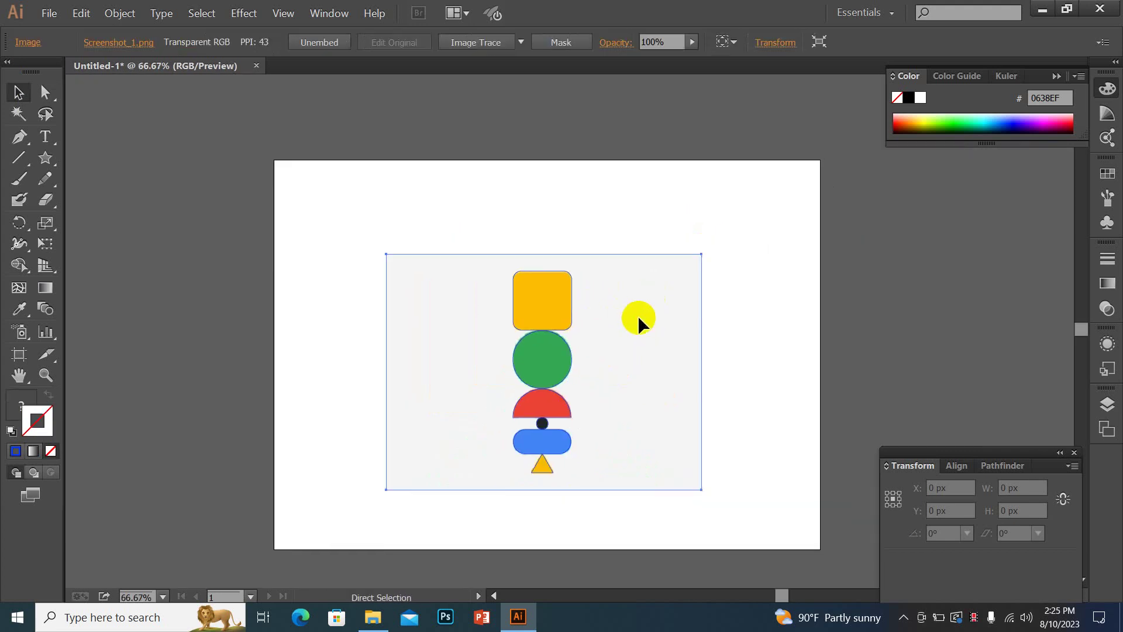
click(667, 359)
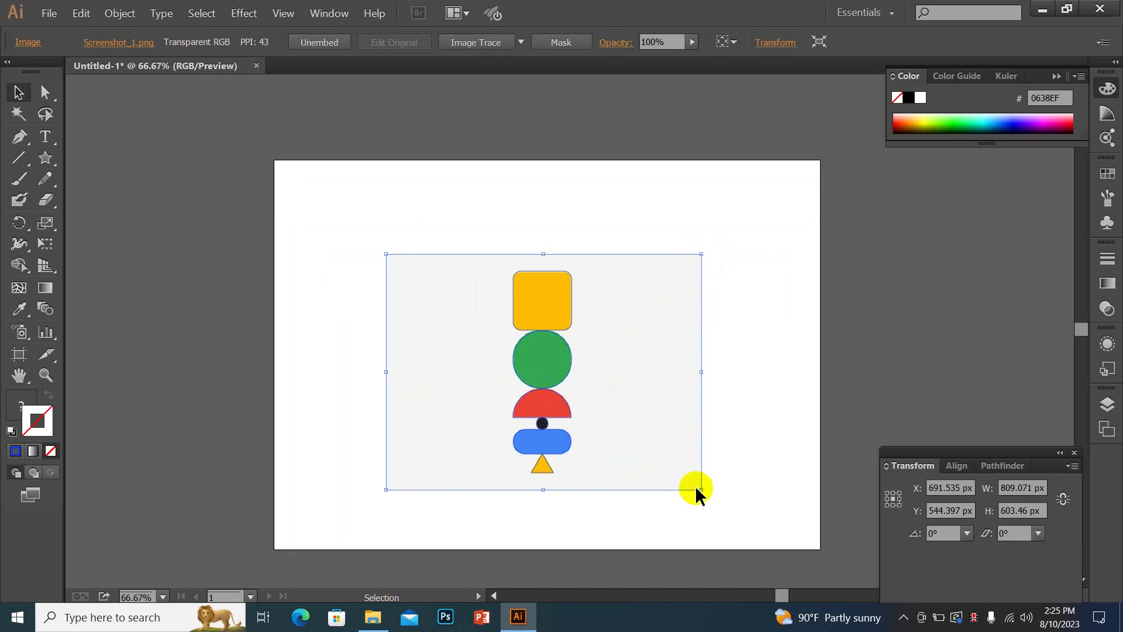
drag(700, 490, 501, 362)
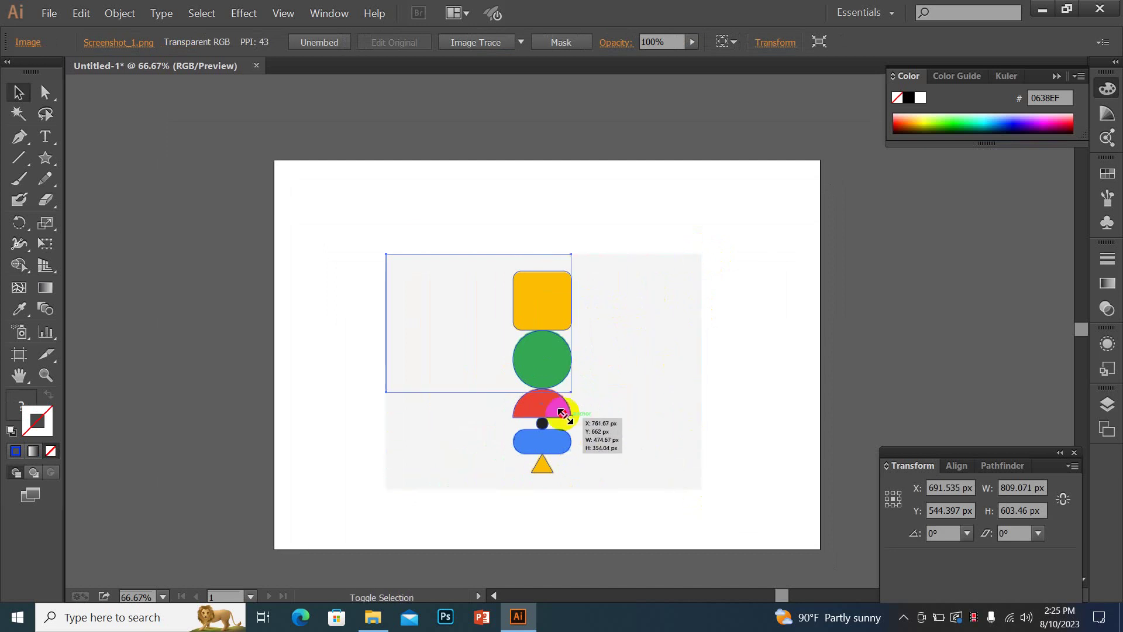
drag(442, 308, 331, 210)
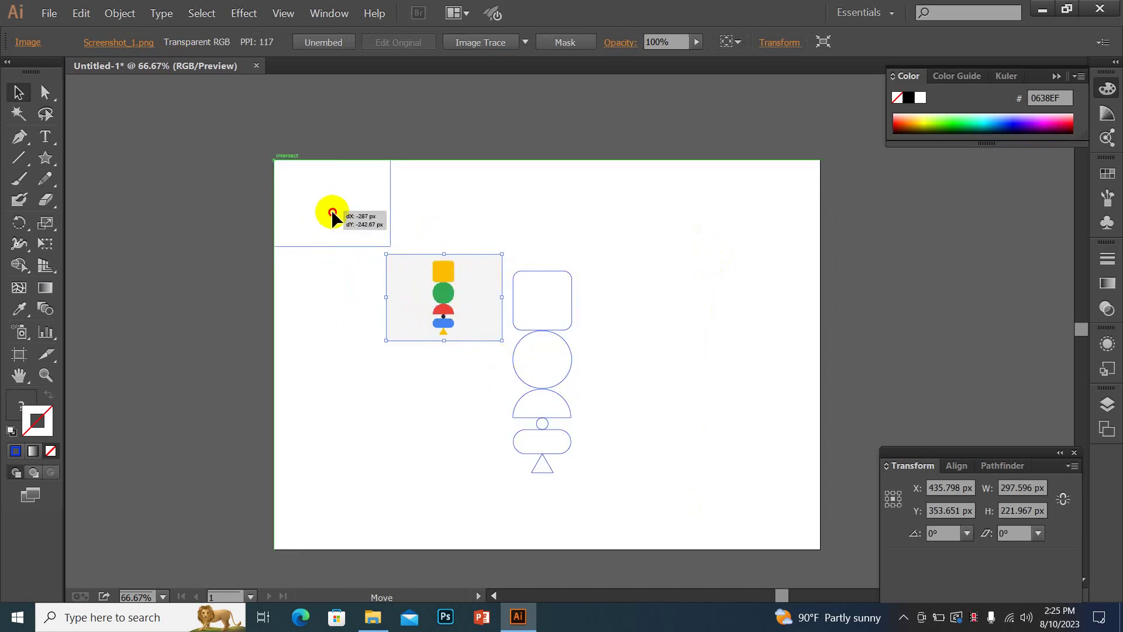
Fill the top square yellow, the circle green and the half-circle red using the Eyedropper.
click(495, 266)
click(550, 273)
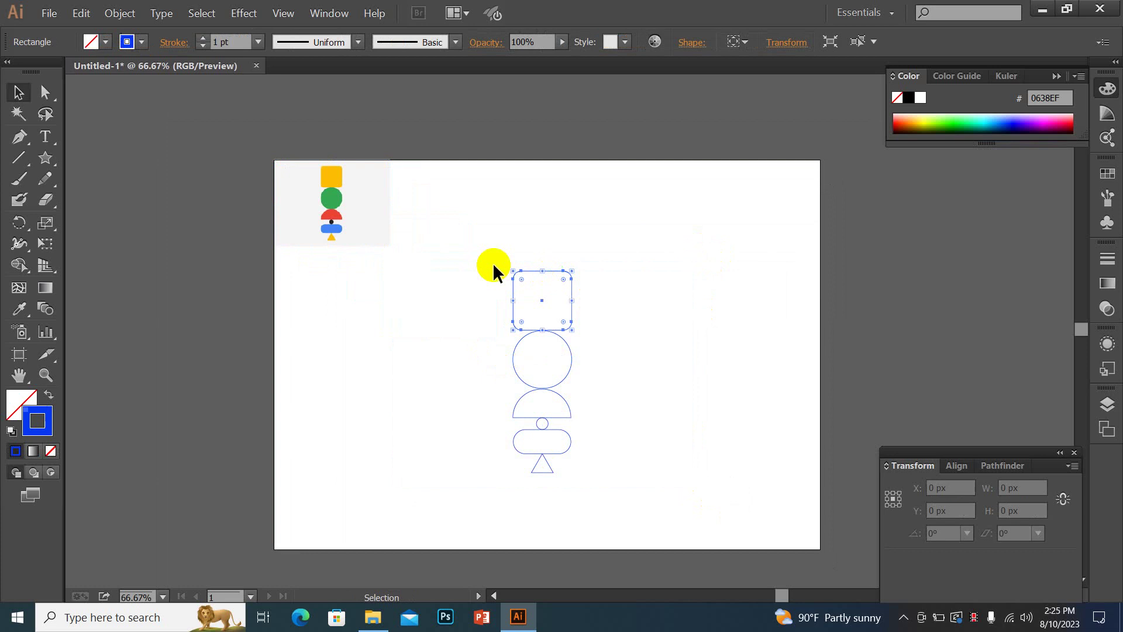
key(i)
click(334, 173)
key(v)
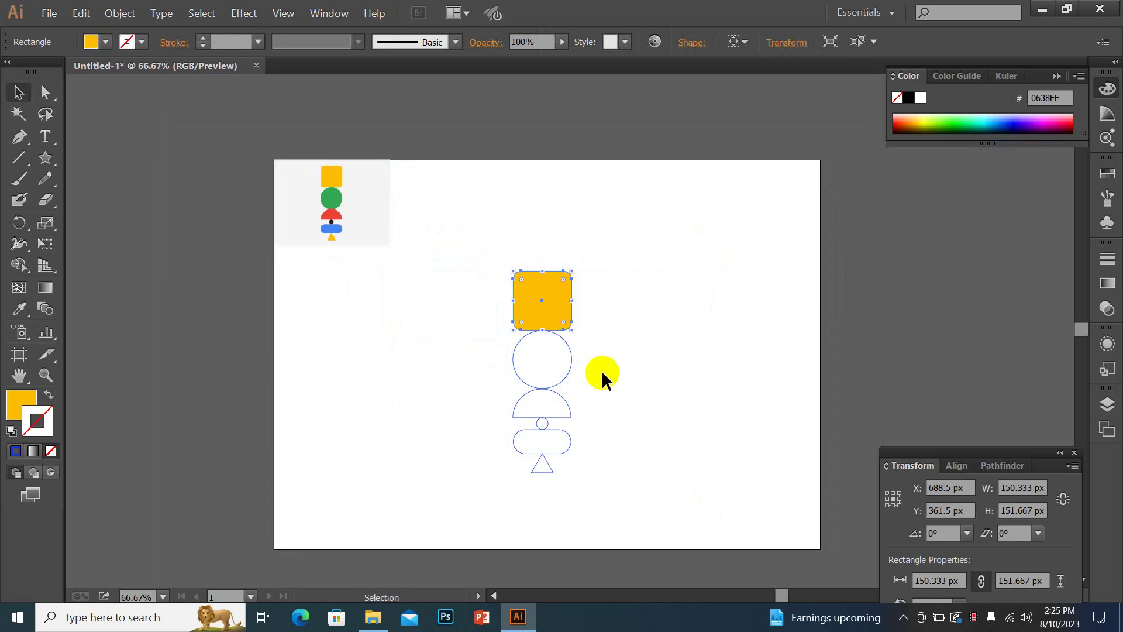
click(569, 361)
key(i)
click(332, 199)
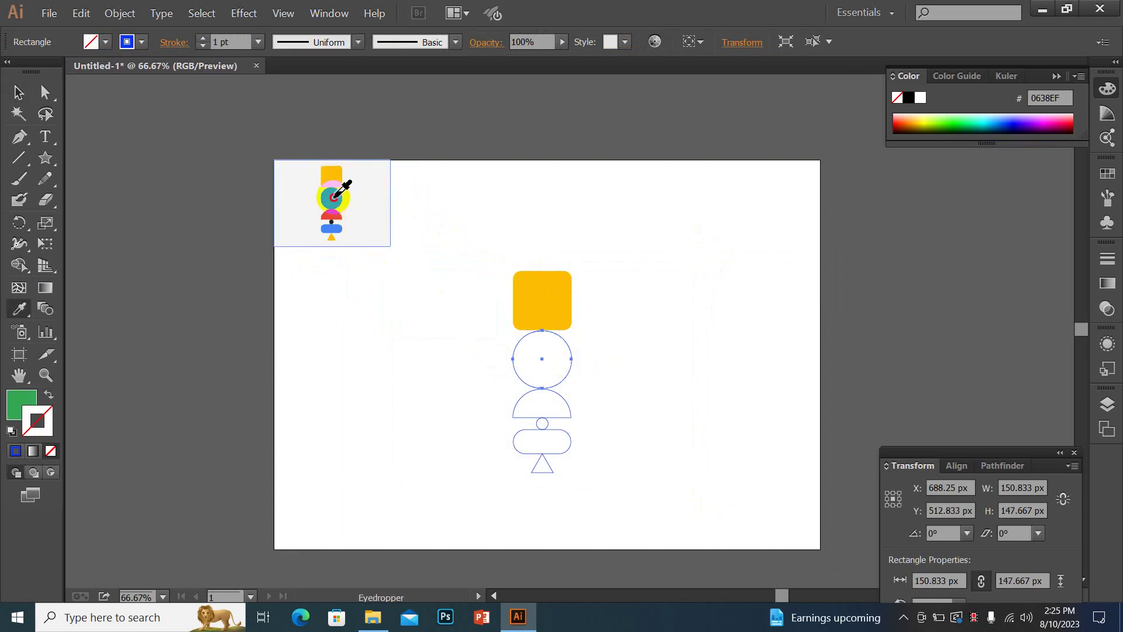
key(v)
click(562, 402)
key(i)
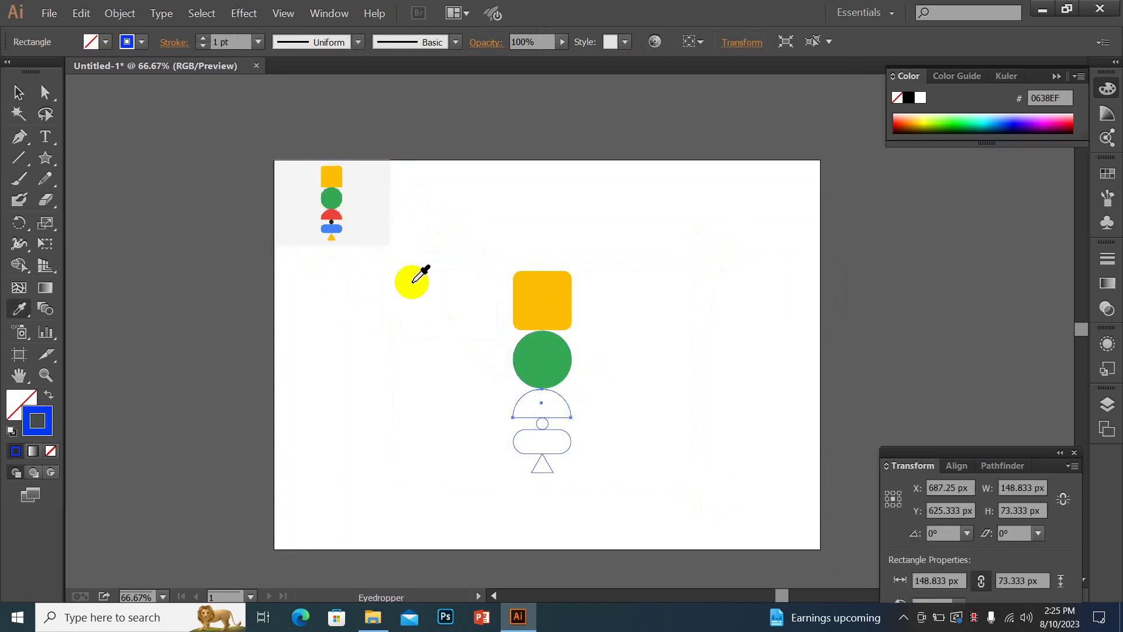
click(332, 215)
key(v)
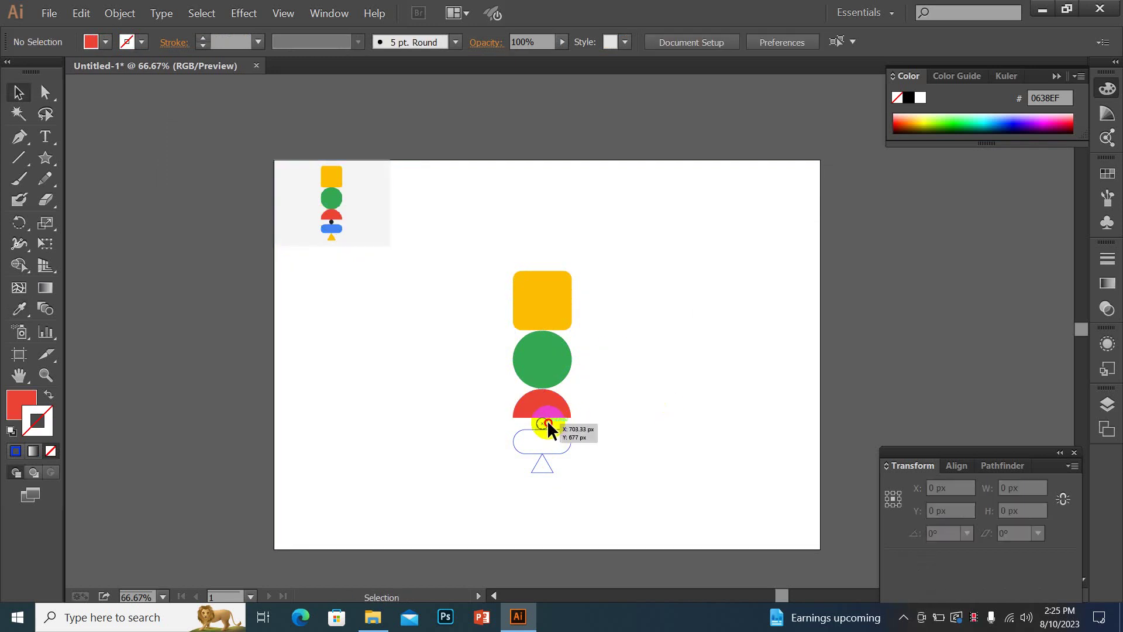
Fill the small circle black, the pill blue and the triangle yellow from the reference.
click(545, 421)
key(i)
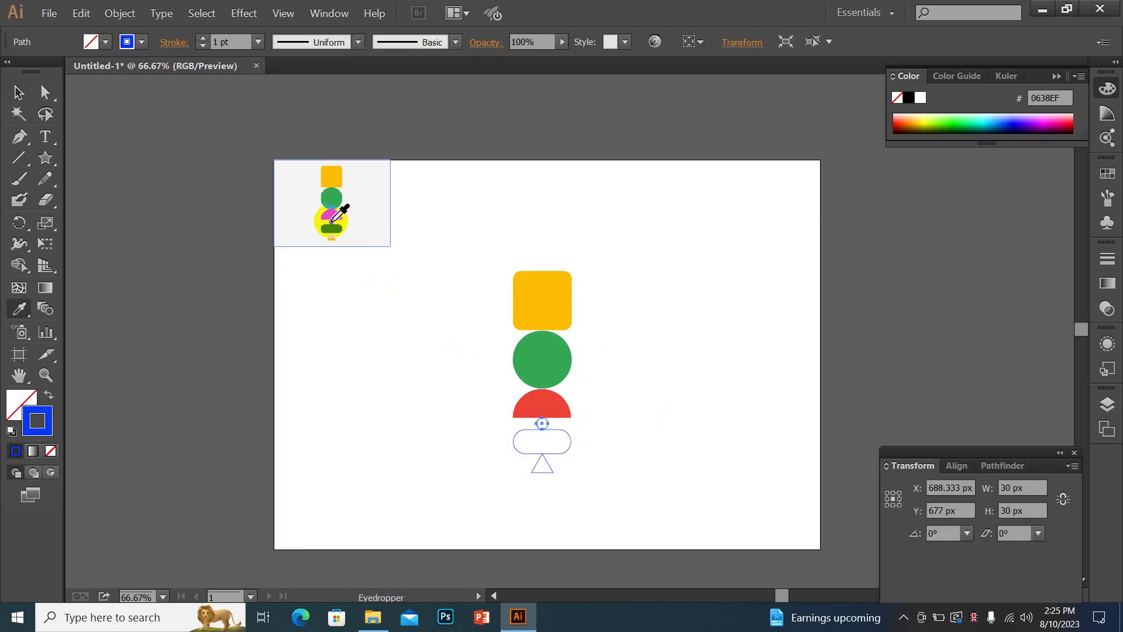
click(332, 222)
key(v)
click(595, 391)
click(563, 447)
key(i)
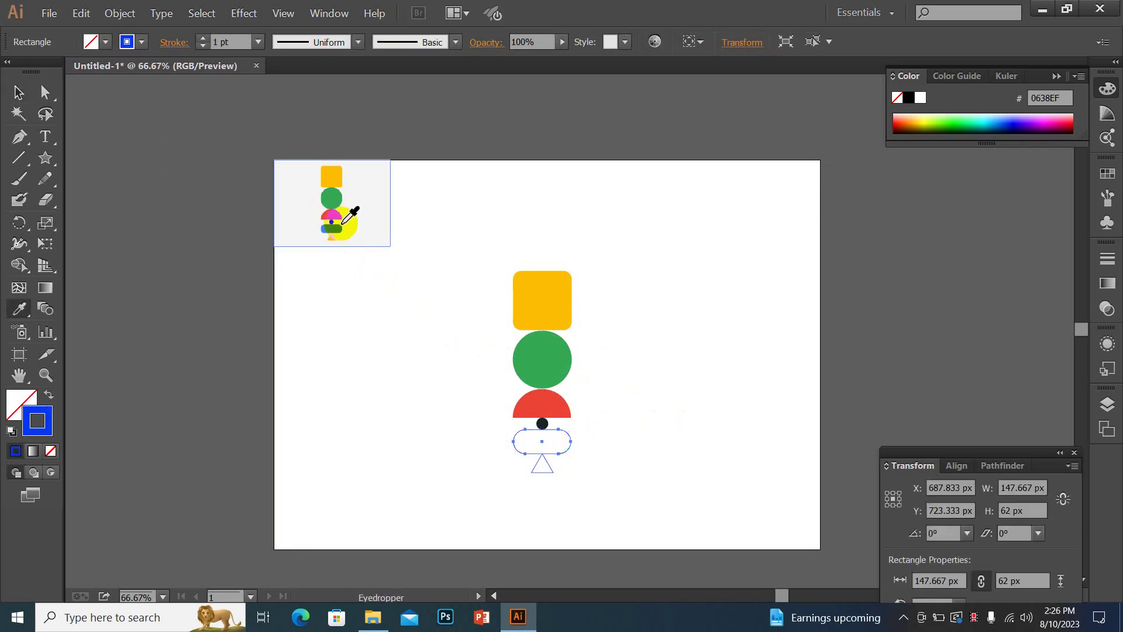
click(331, 228)
key(v)
click(539, 468)
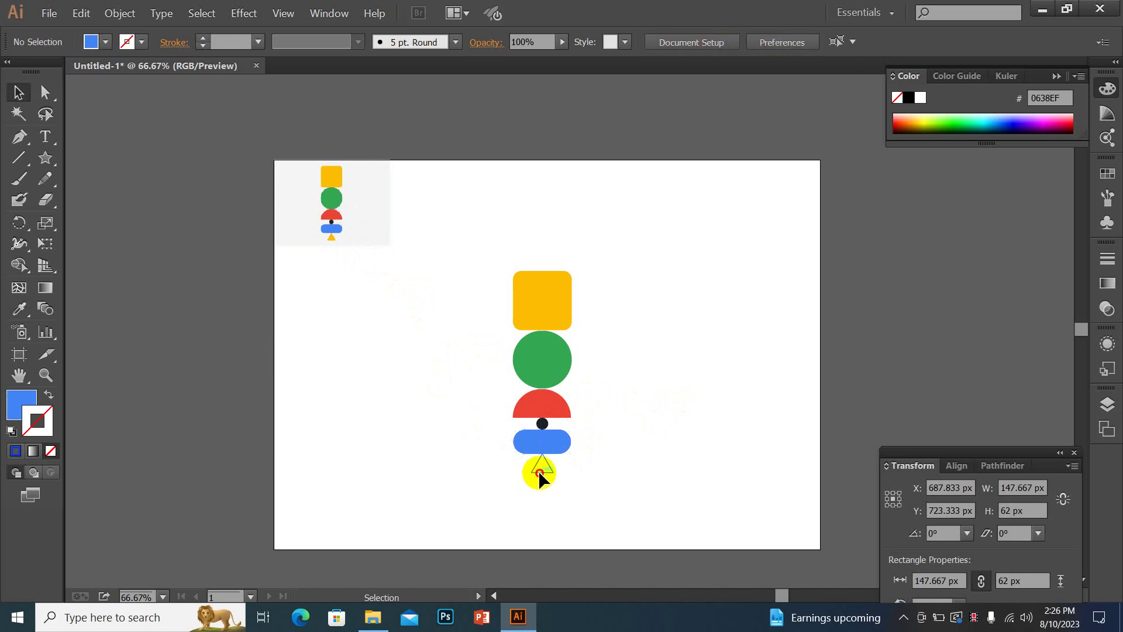
key(i)
click(332, 237)
key(v)
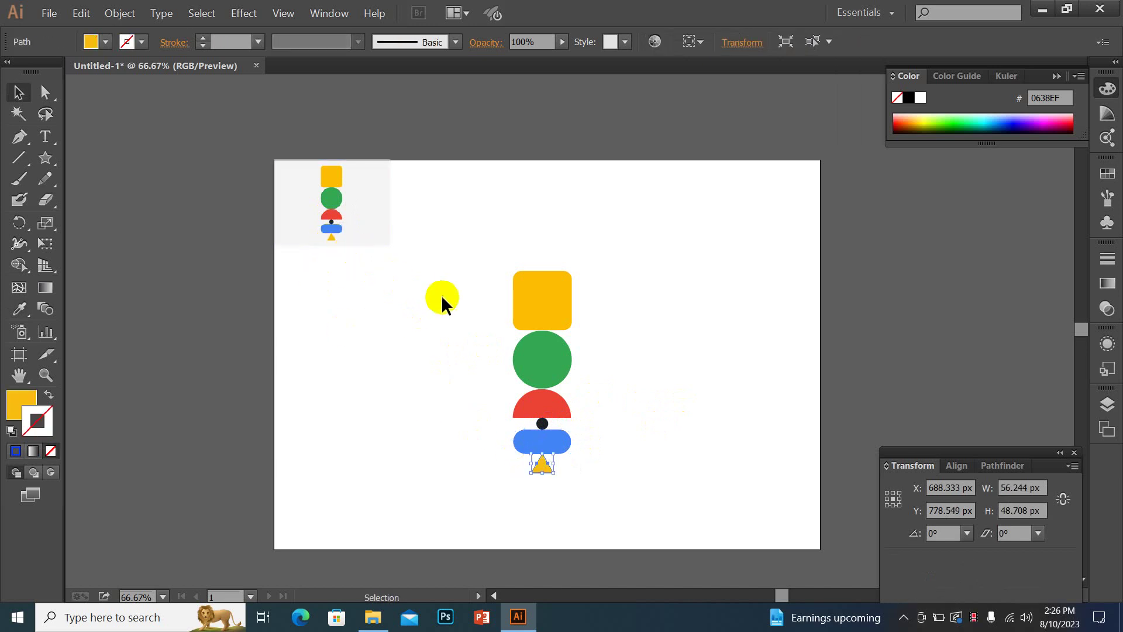
Deselect the shapes and zoom in and out to check the finished logo.
drag(458, 263, 648, 501)
click(648, 501)
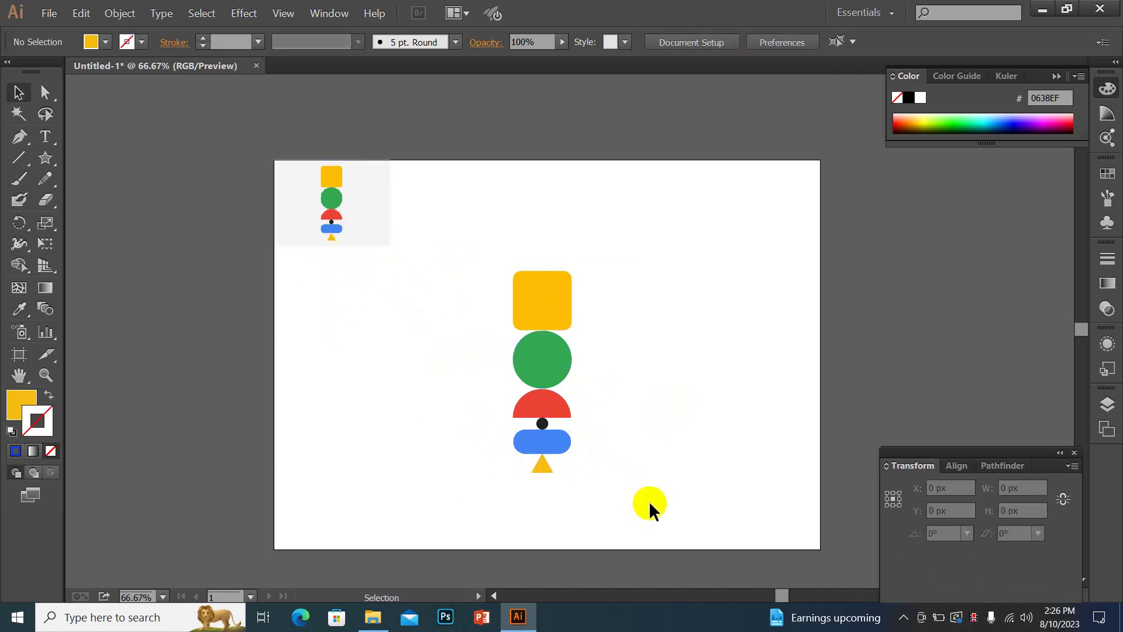
key(ctrl+plus)
key(ctrl+plus)
key(ctrl+minus)
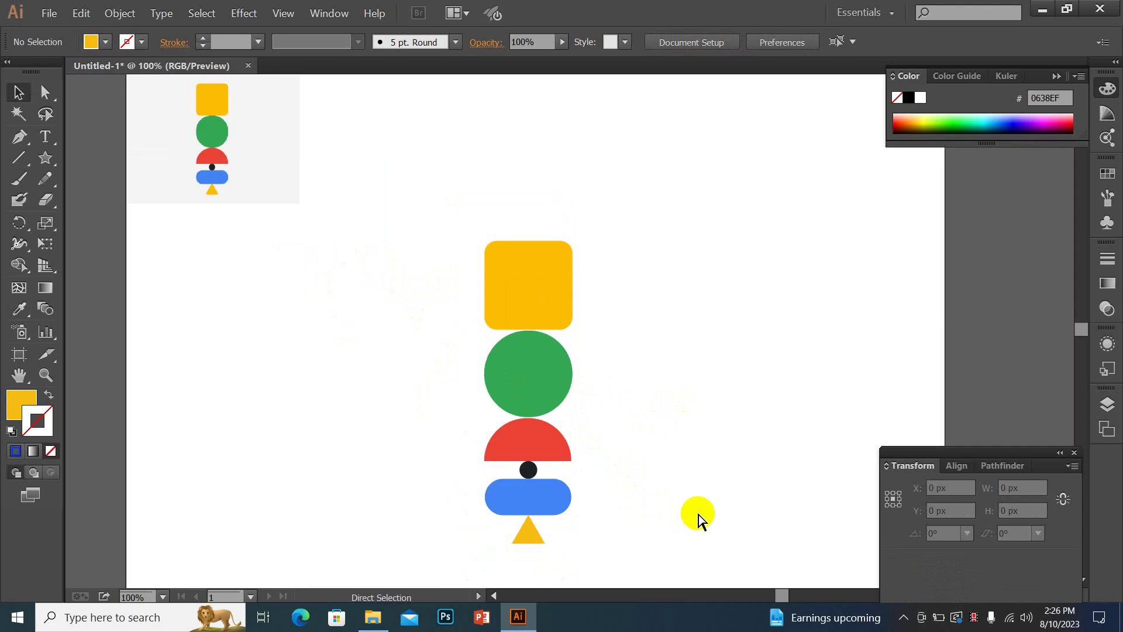
key(ctrl+minus)
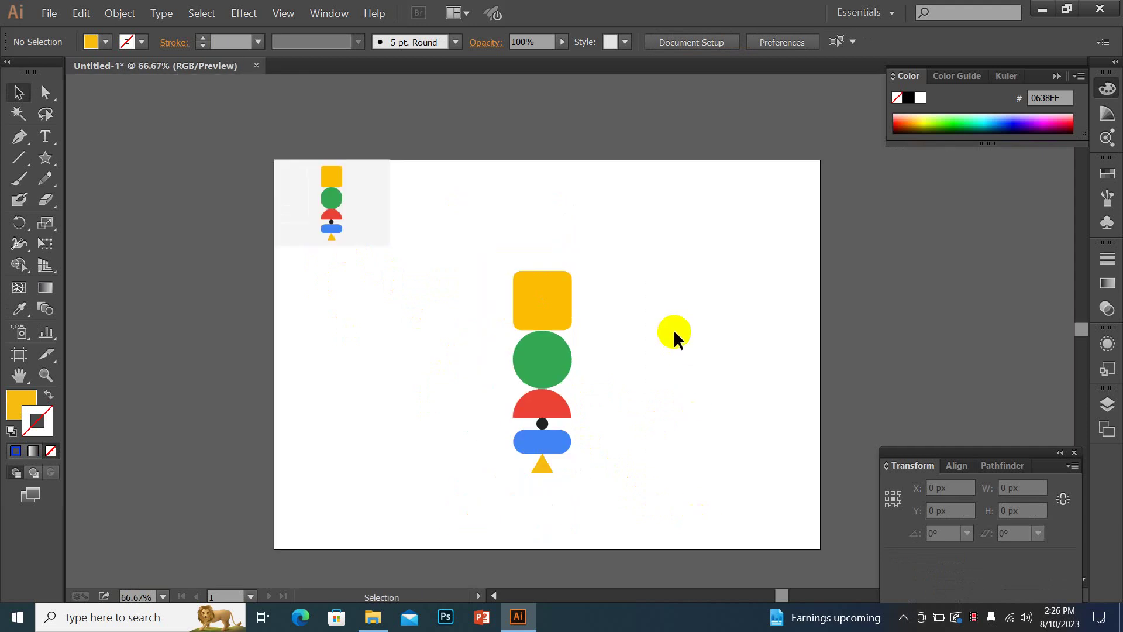
Start Save As and create a new Desktop folder named 10 as the save location.
click(383, 207)
click(50, 13)
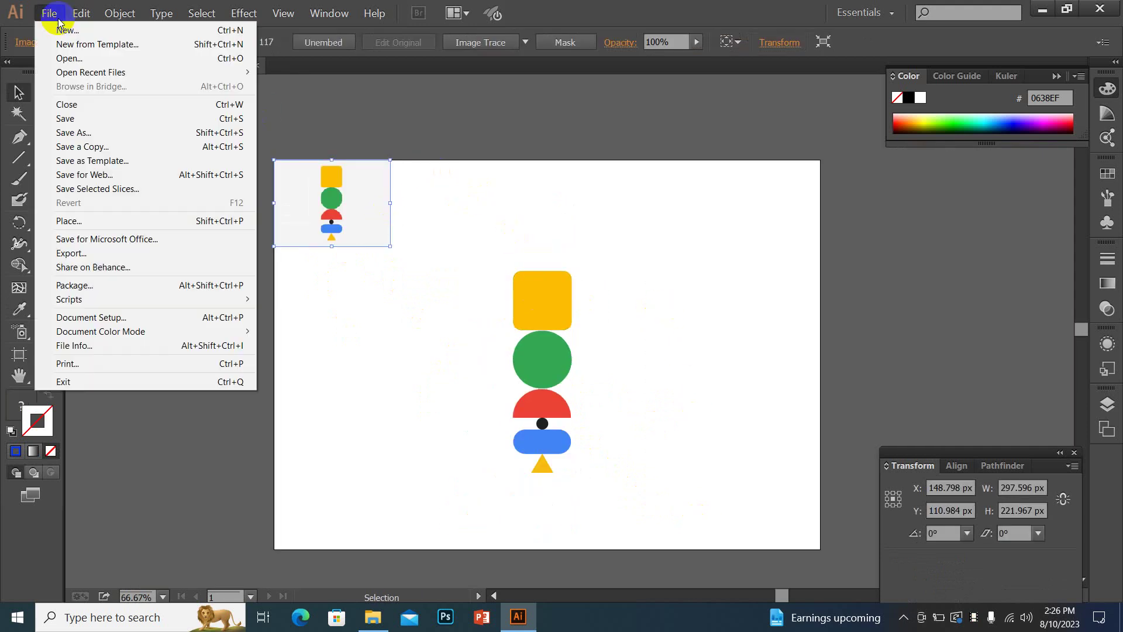
click(86, 133)
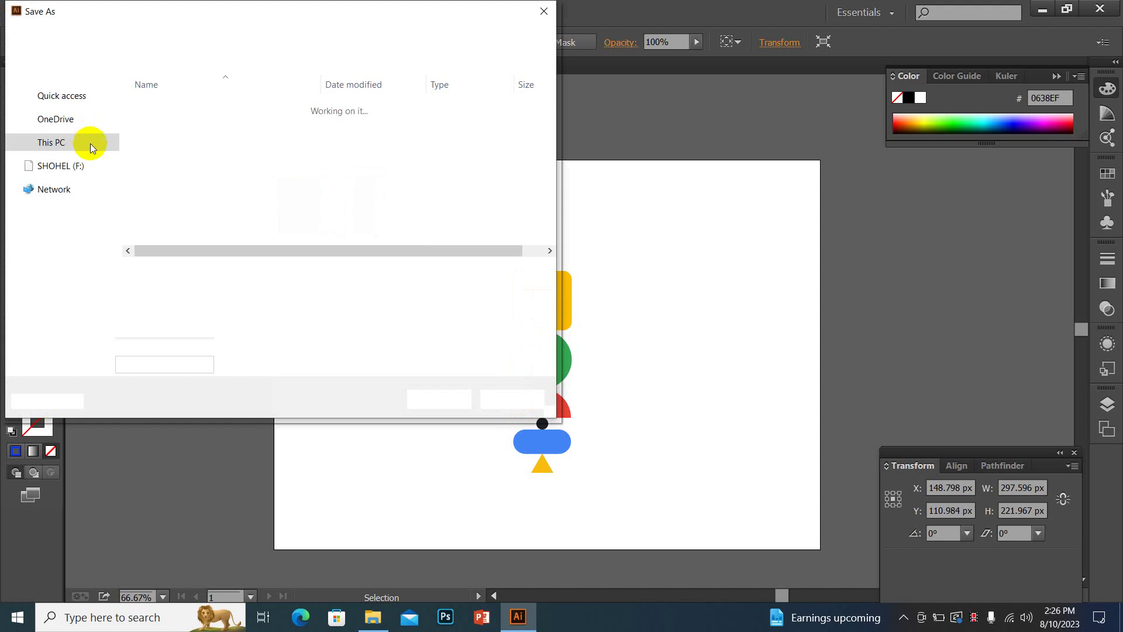
scroll(111, 185, up, 2)
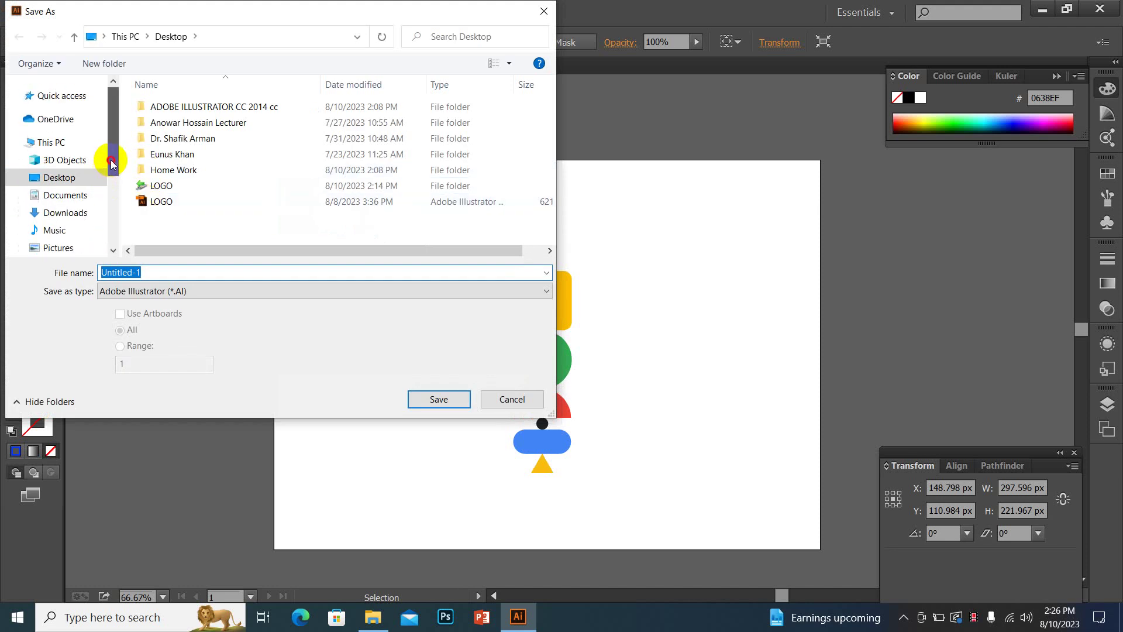
click(73, 178)
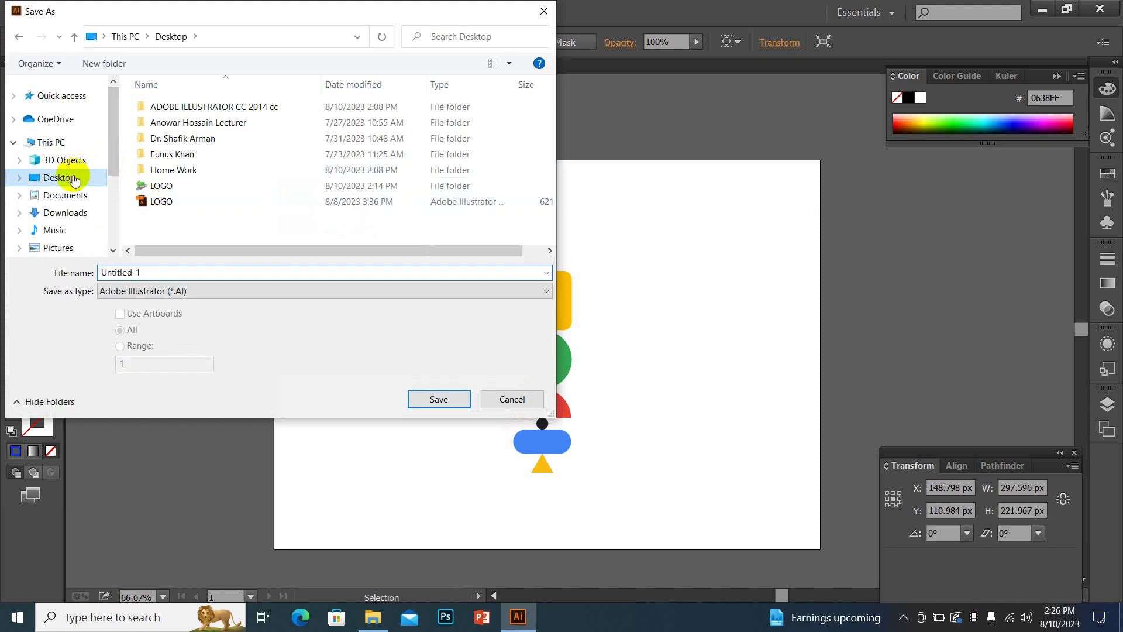
click(102, 64)
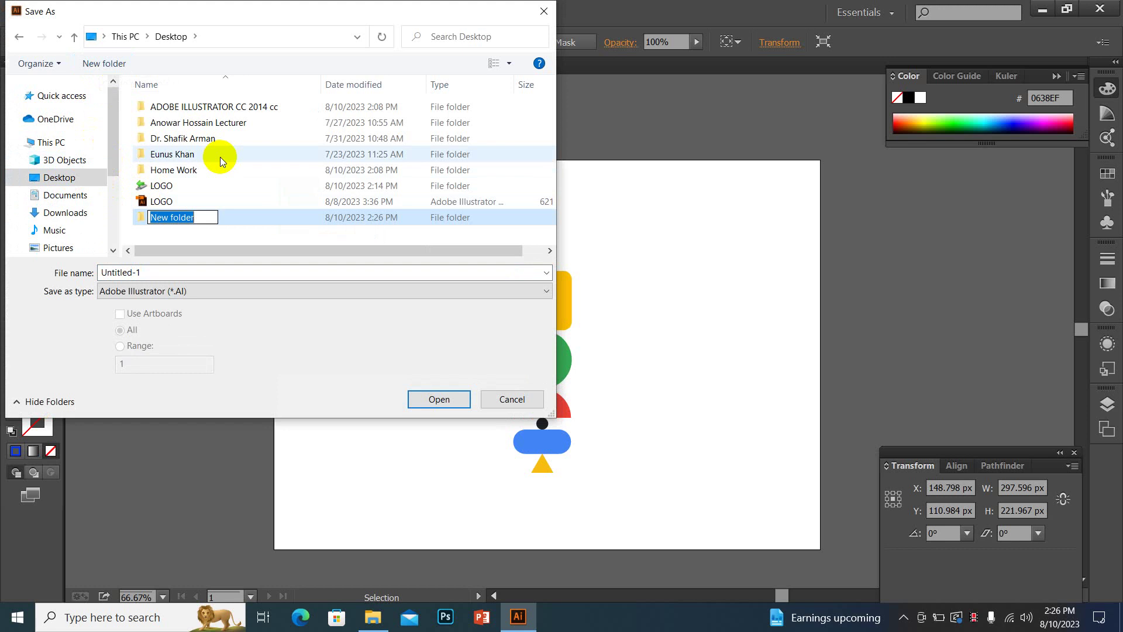
text(10)
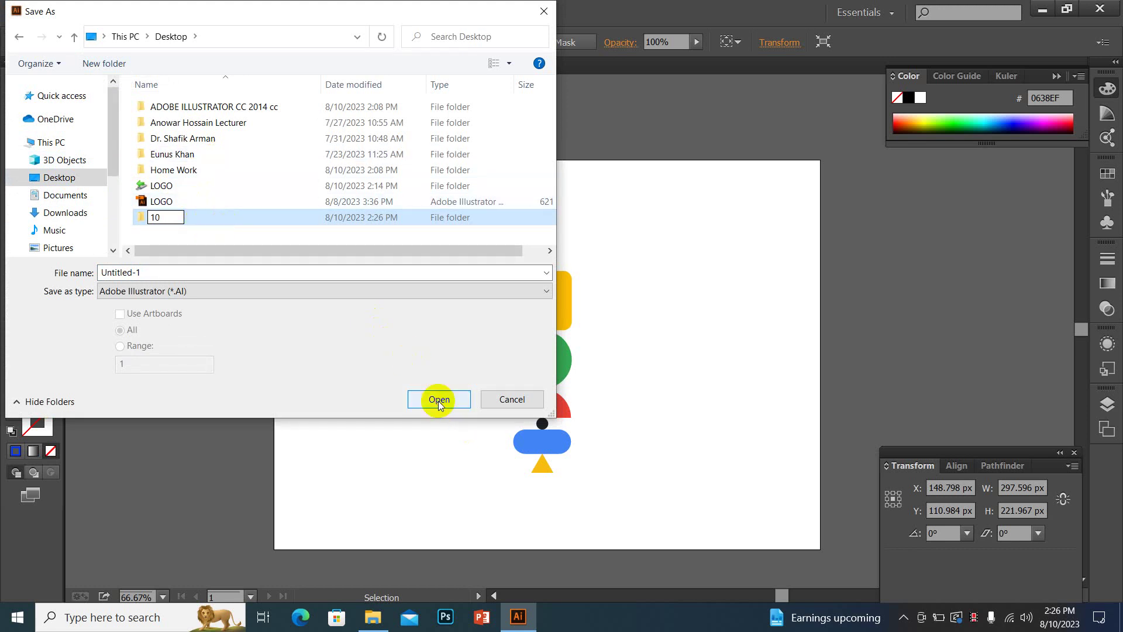
click(231, 225)
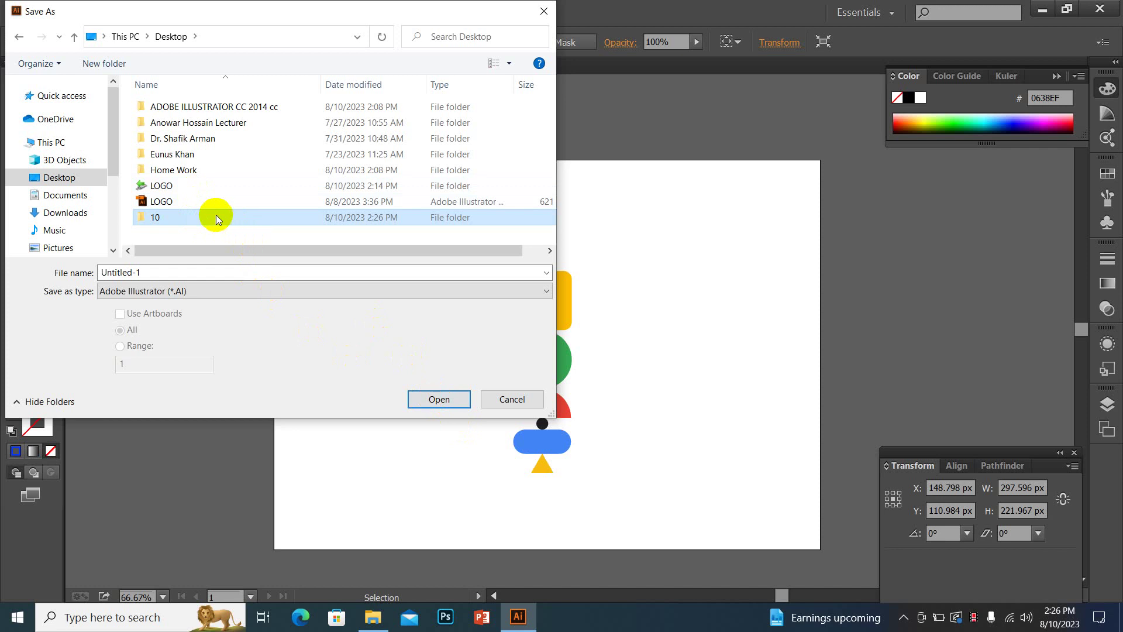
click(451, 393)
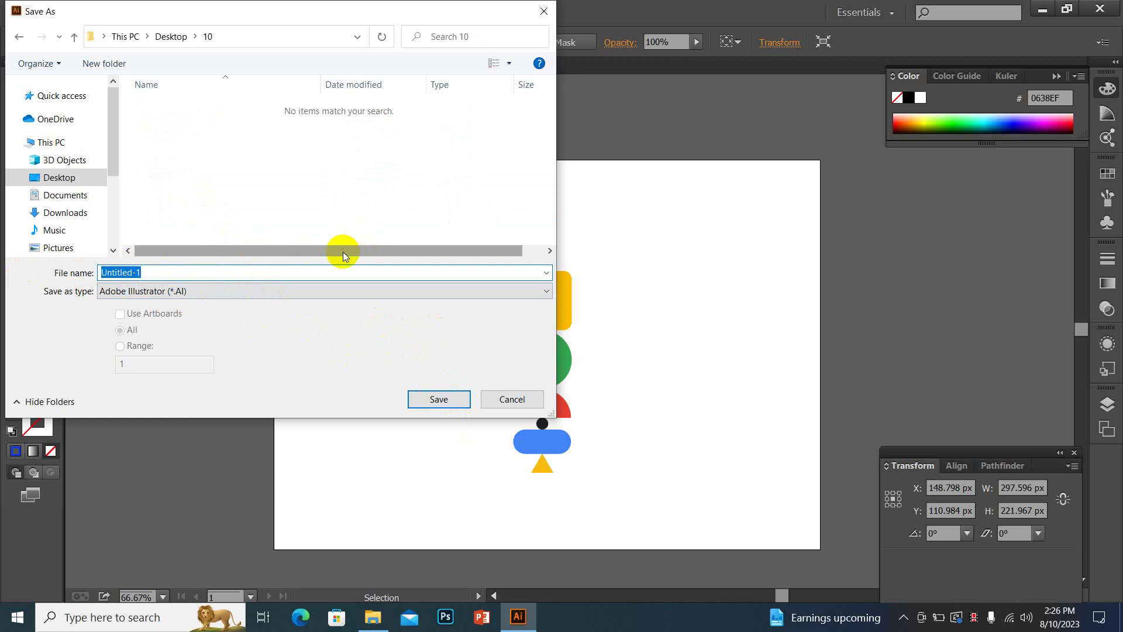
Save the file as 'logo design' in Illustrator format, accepting the default save options.
click(118, 272)
drag(136, 268, 21, 261)
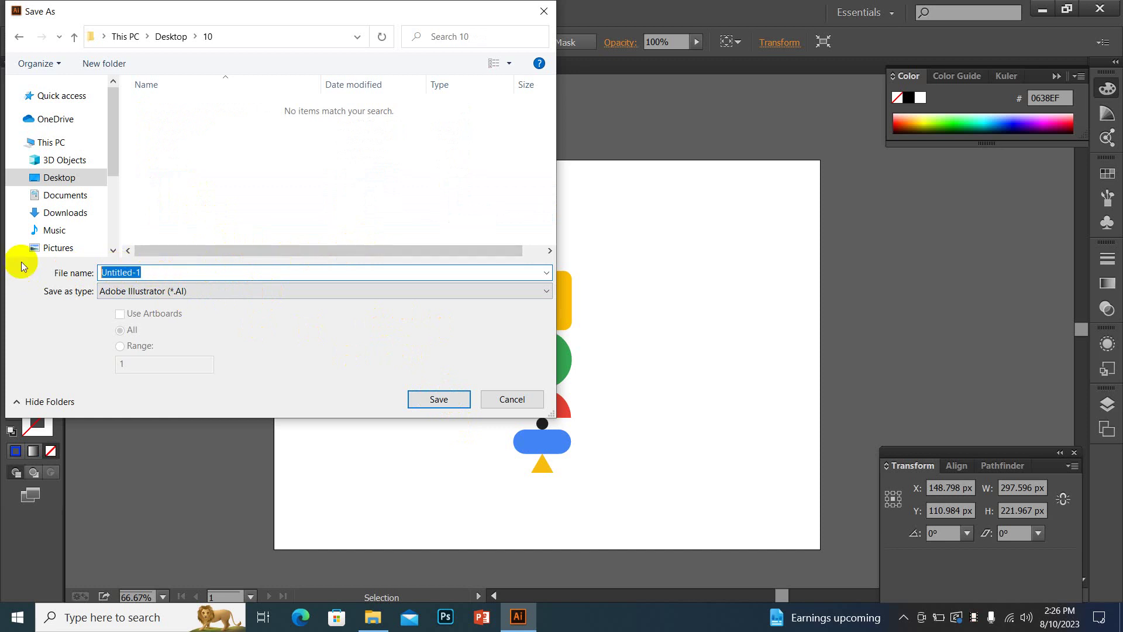
text(logo design)
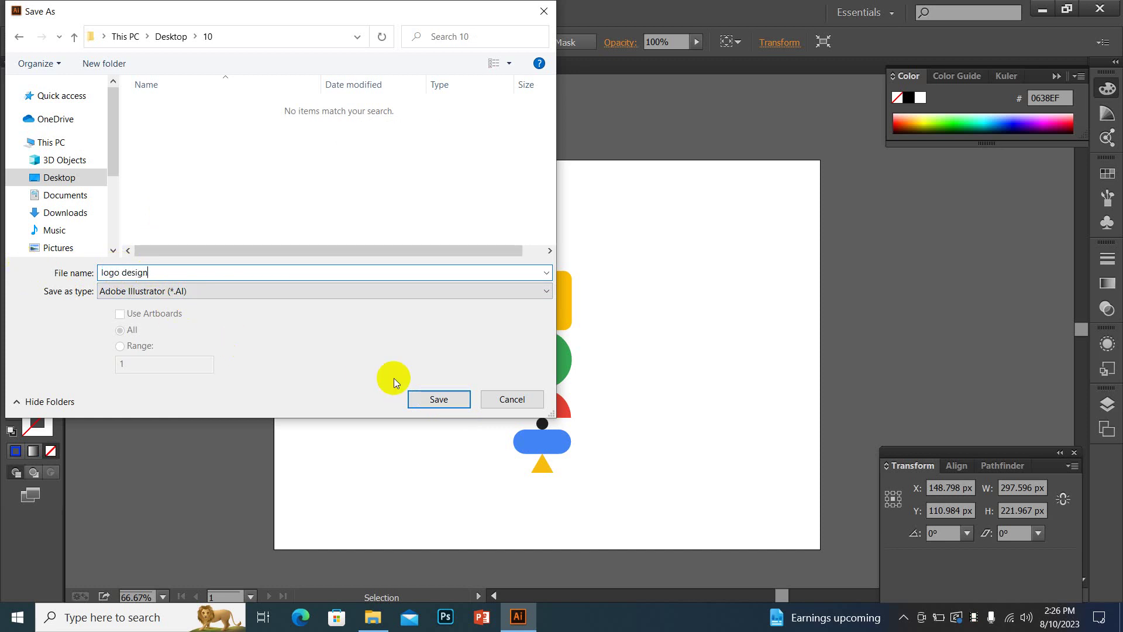
click(442, 403)
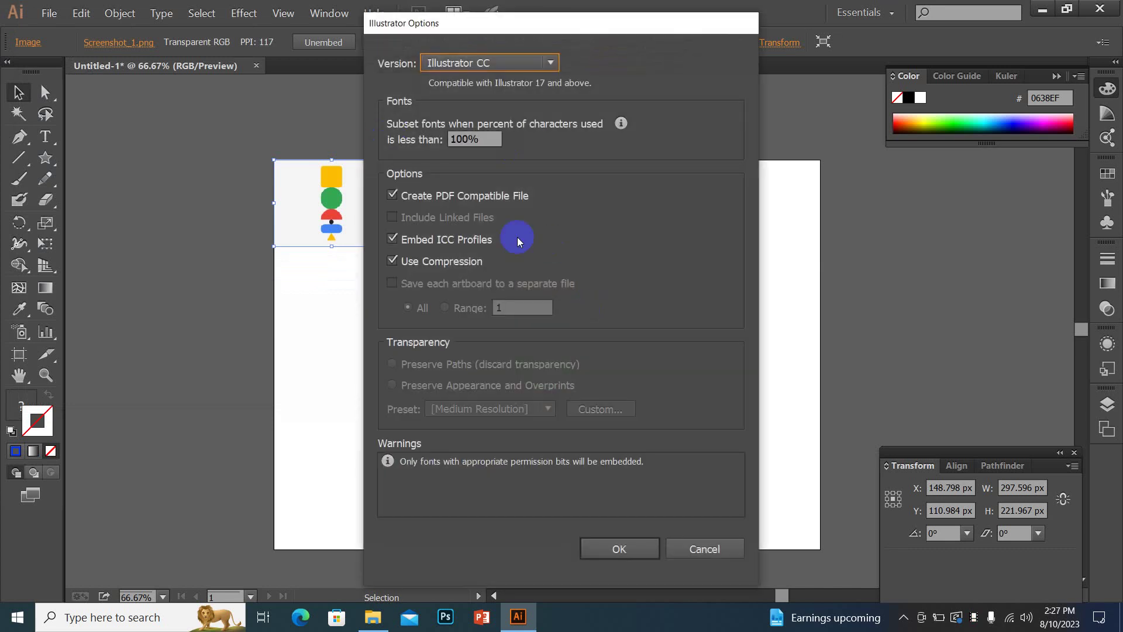
click(622, 551)
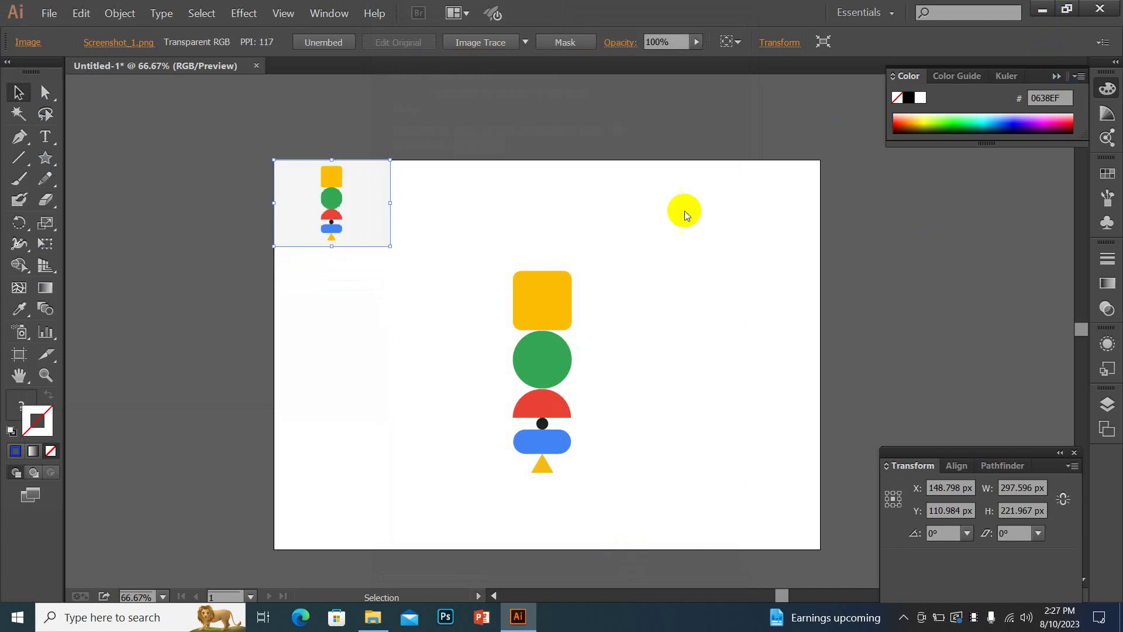
Check that desktop folder 10 holds the saved logo design file, then return to Illustrator.
click(1043, 10)
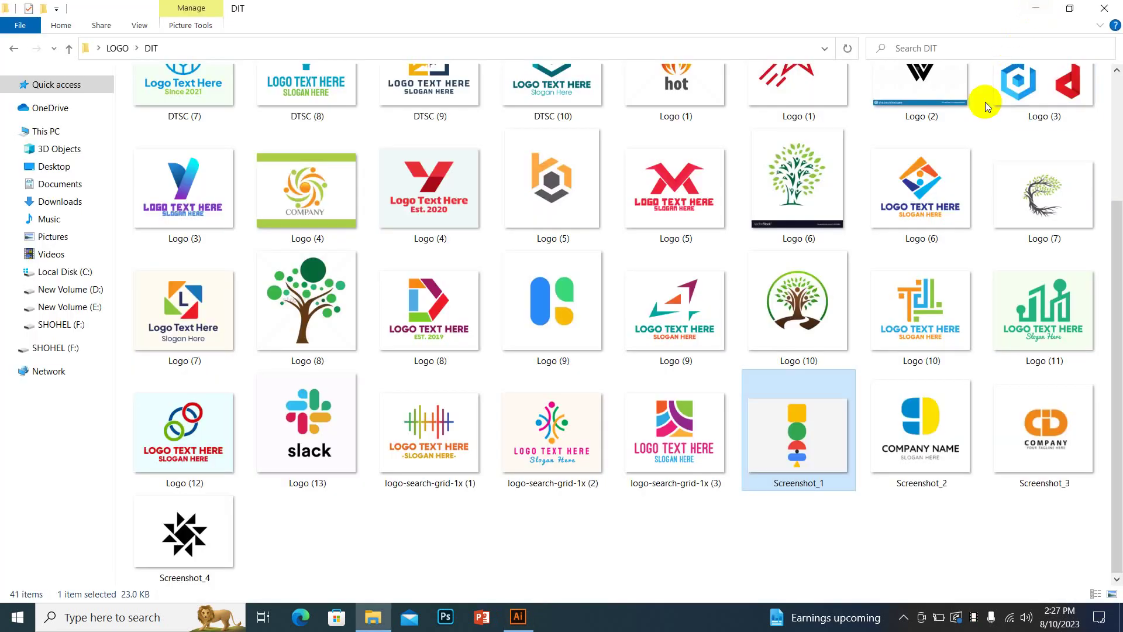
click(1106, 9)
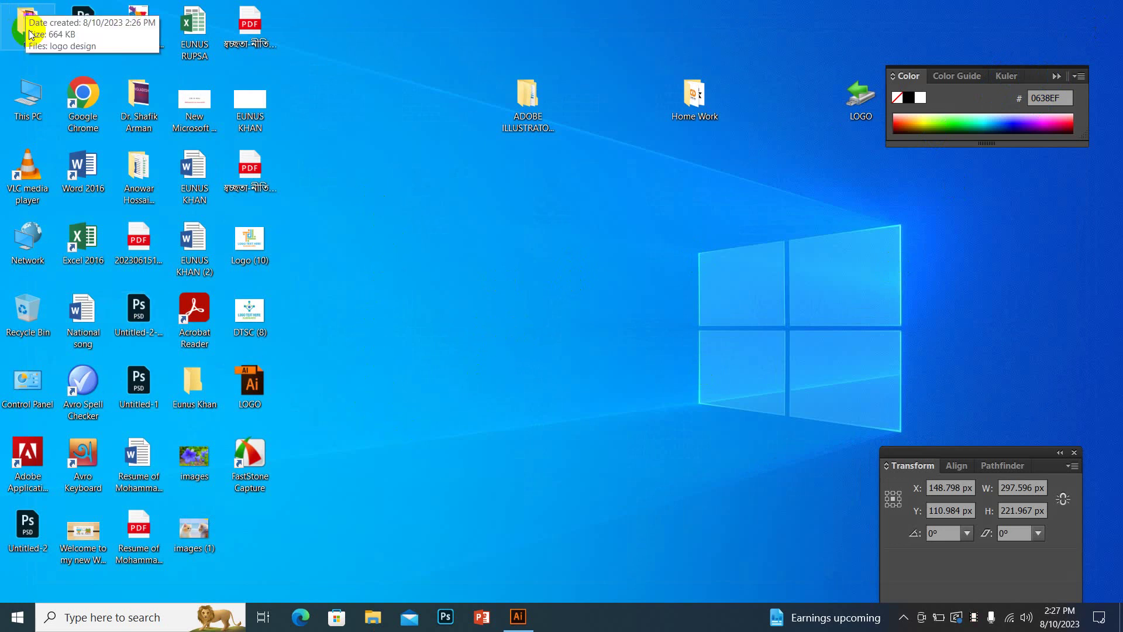
mouse_move(28, 23)
mouse_down()
mouse_move(290, 163)
mouse_move(475, 243)
mouse_up()
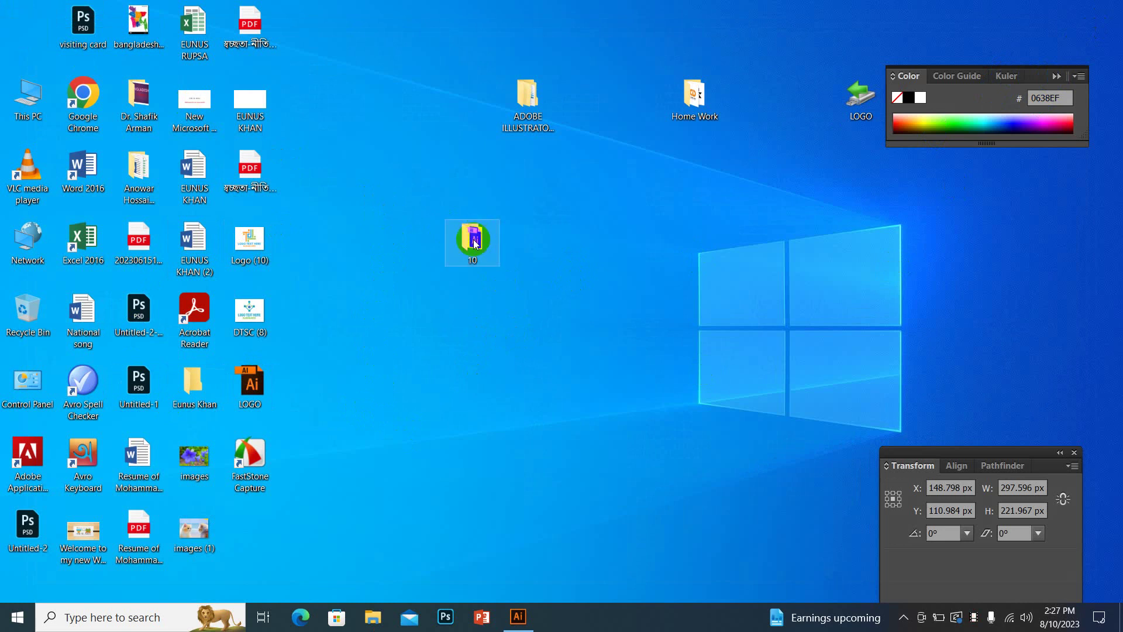
double_click(474, 241)
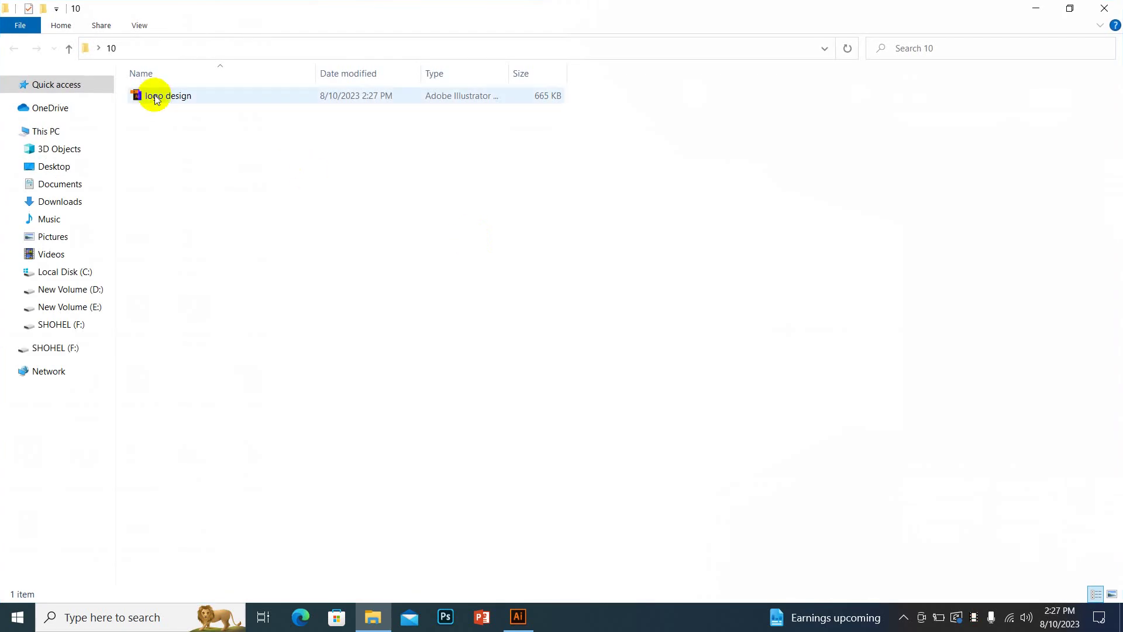
mouse_move(168, 96)
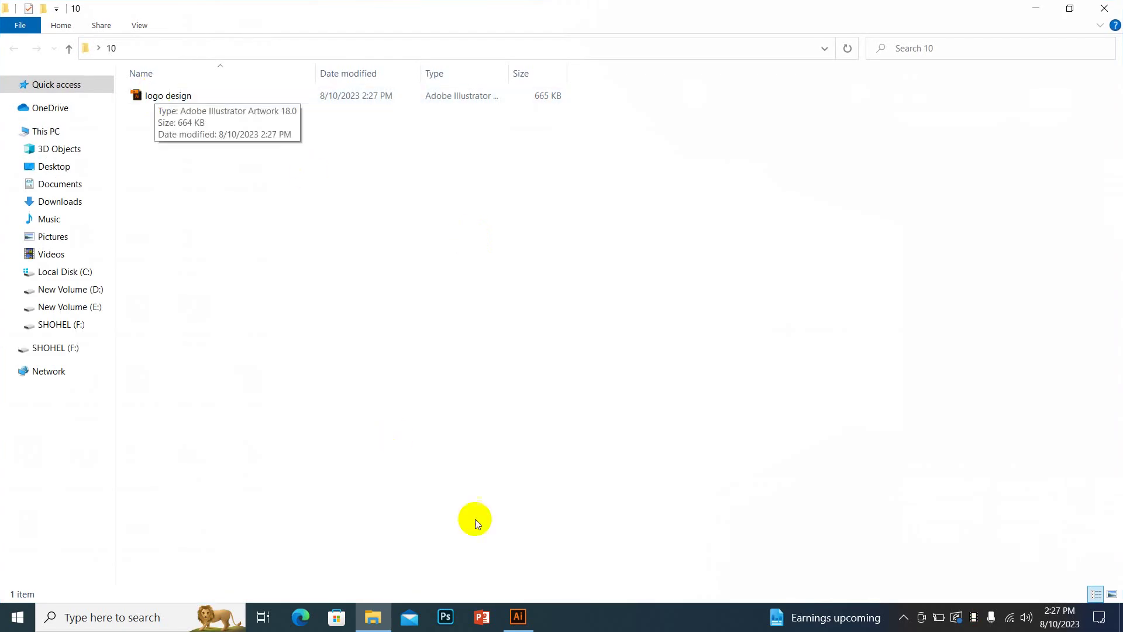
click(518, 616)
click(674, 250)
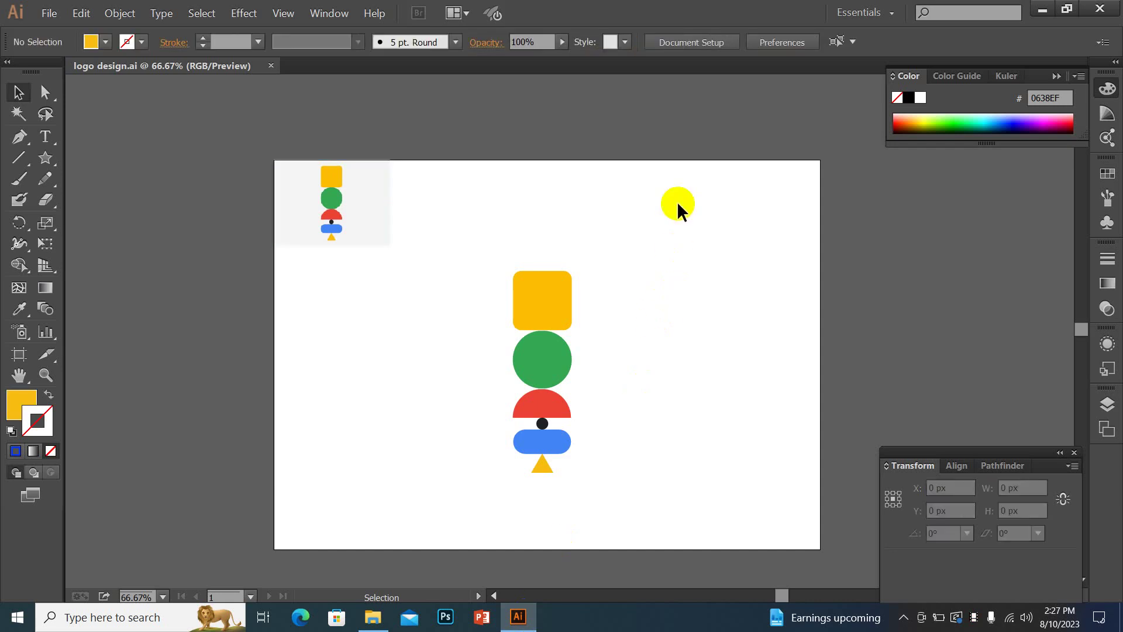
Export logo design as a JPEG into folder 10 using the artboard bounds.
click(561, 289)
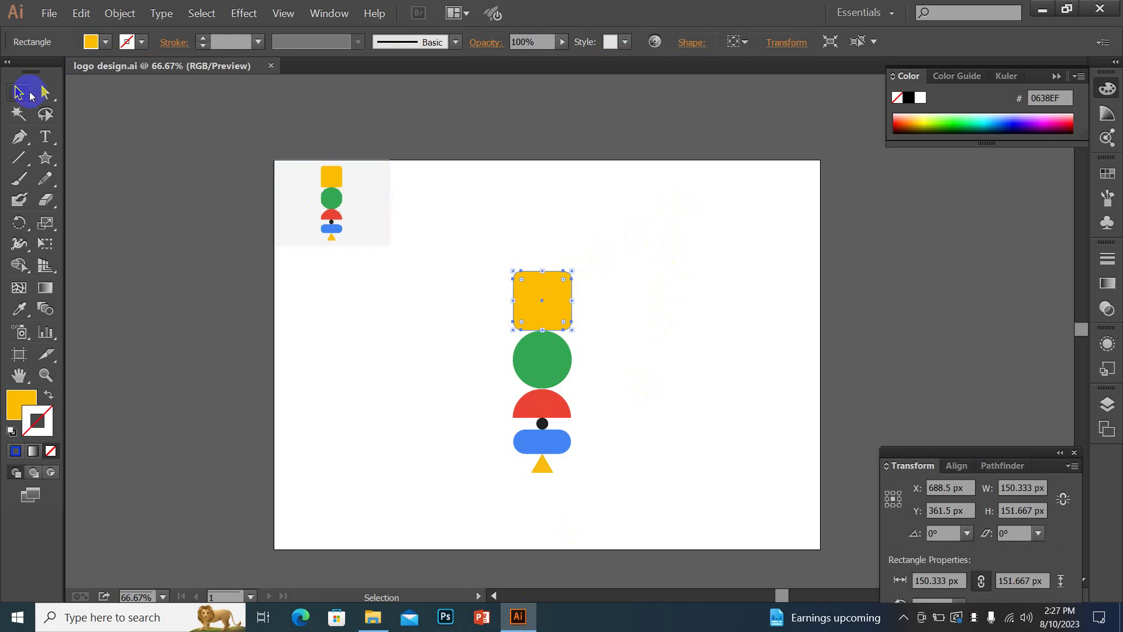
click(48, 18)
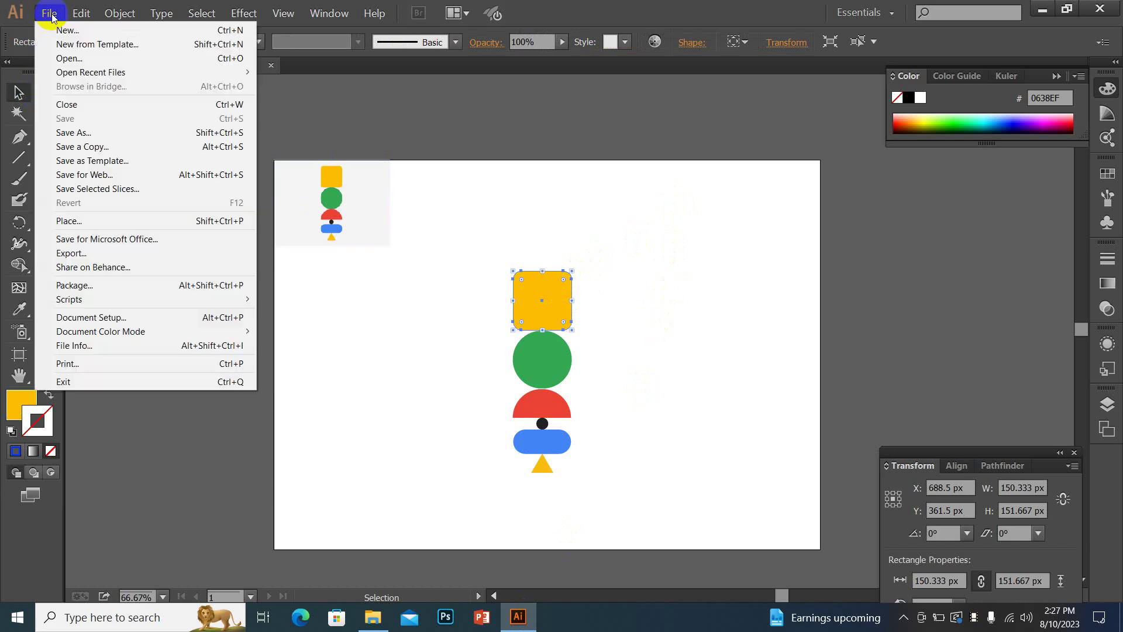
click(80, 254)
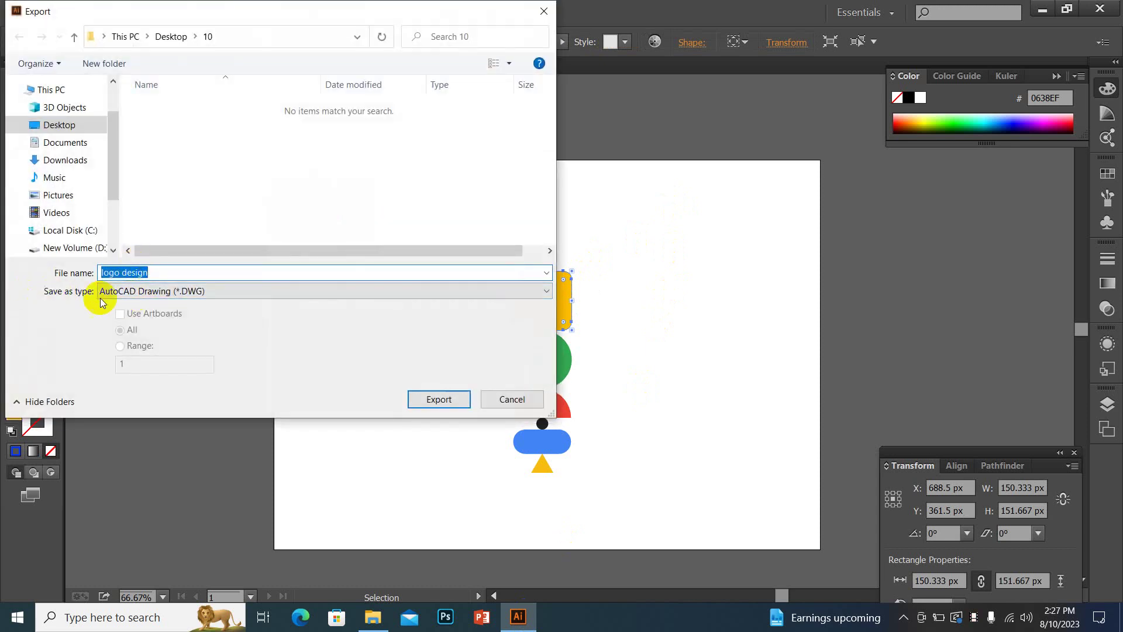
click(114, 292)
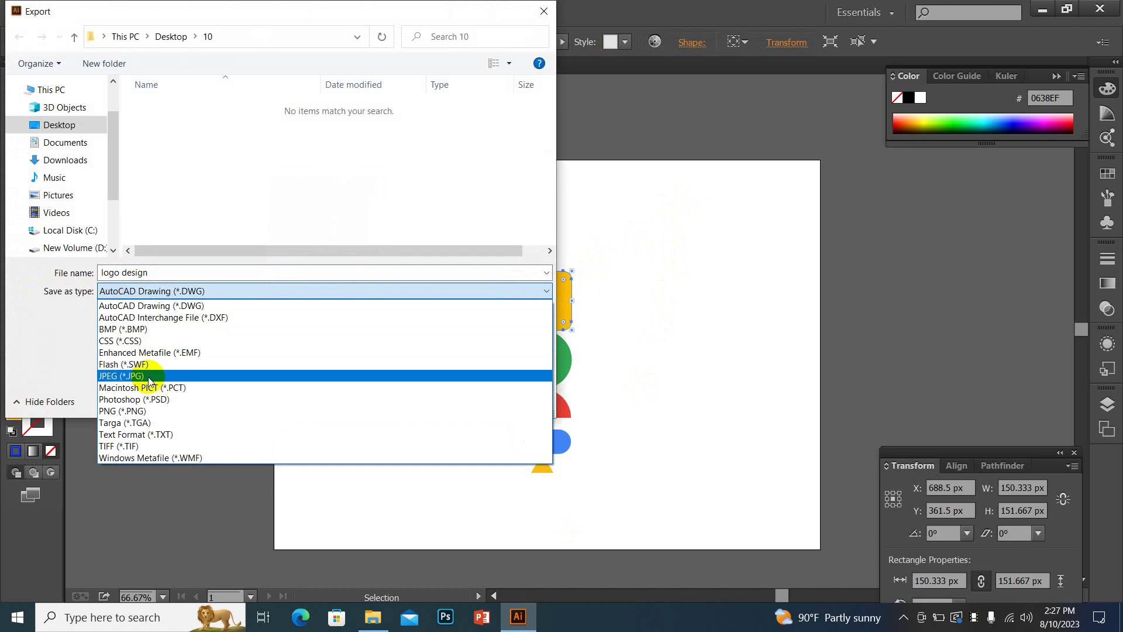
click(149, 379)
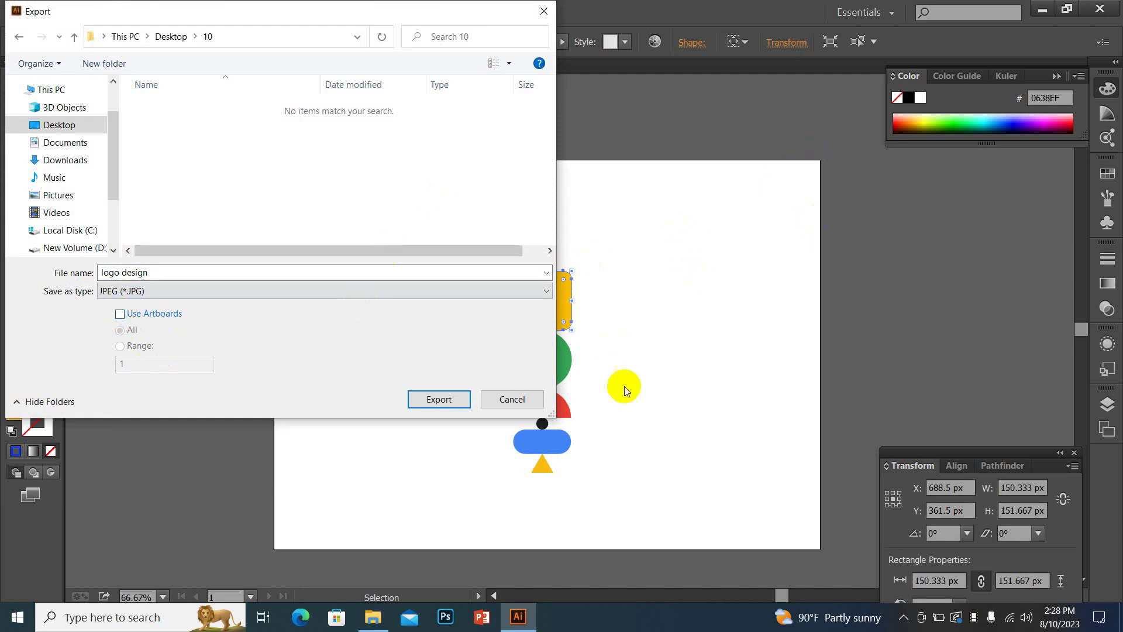
click(134, 315)
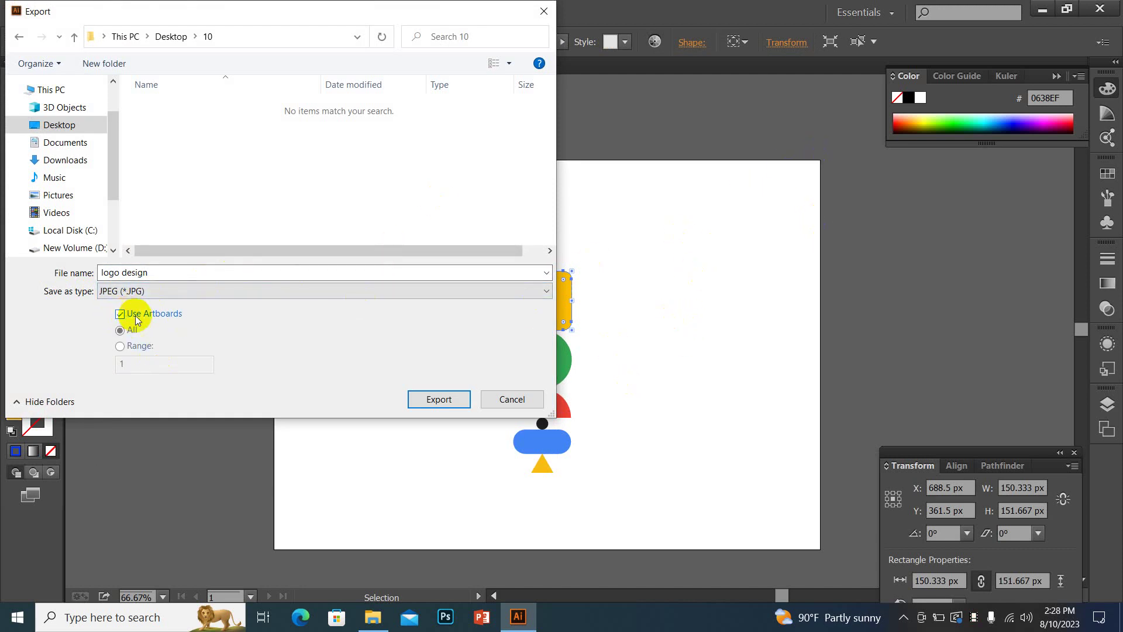
click(439, 400)
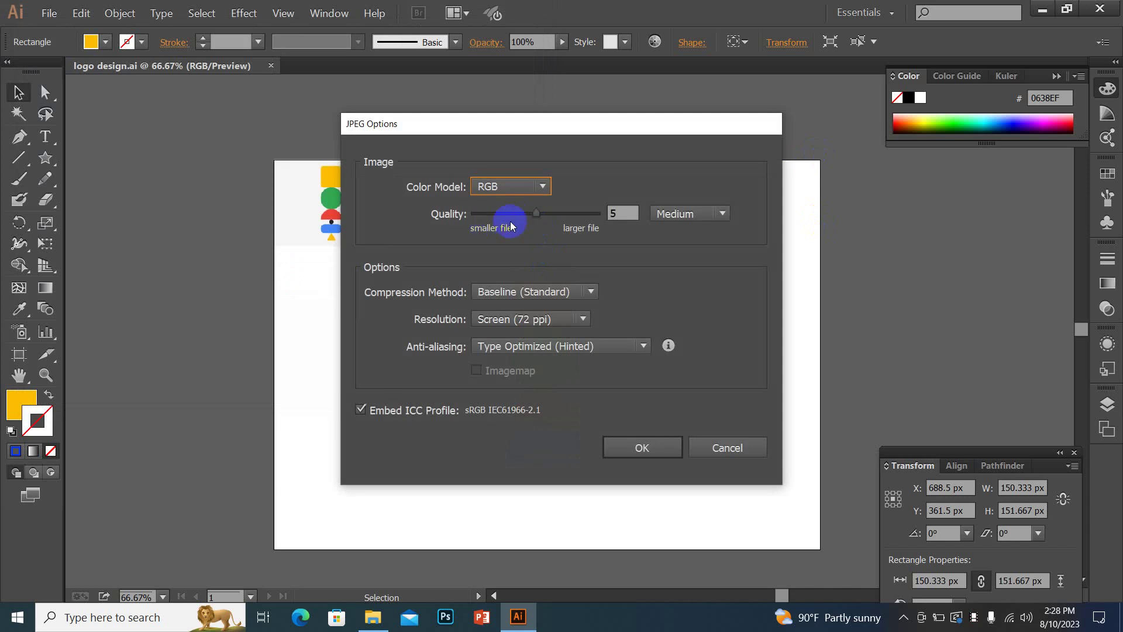
Set JPEG quality to maximum (10) and resolution to High 300 ppi, then finish exporting.
drag(537, 214, 607, 217)
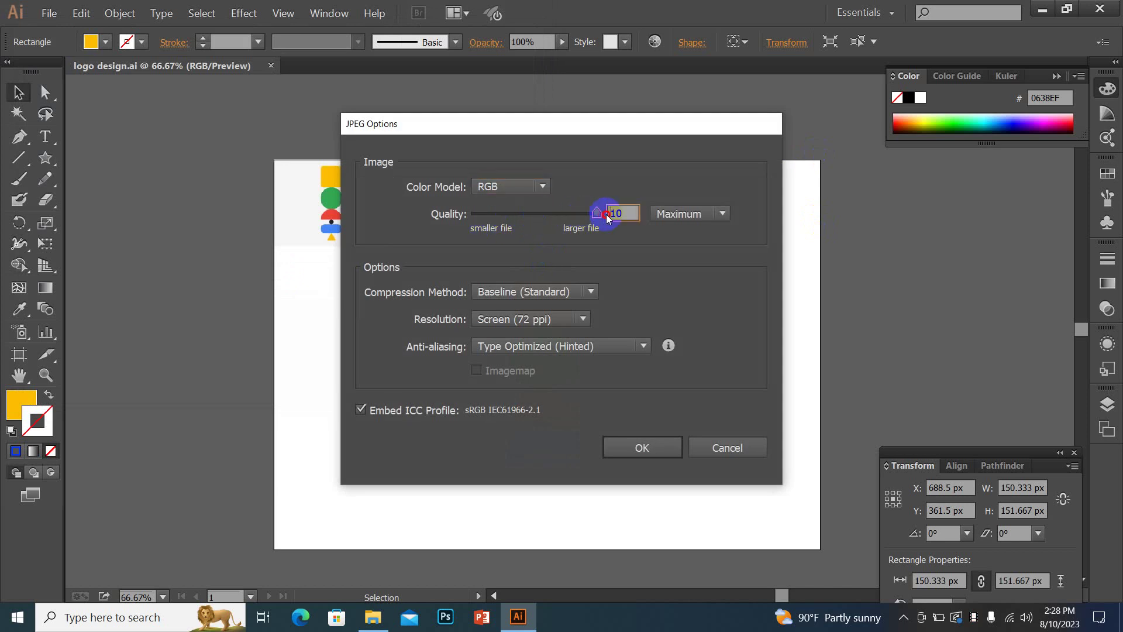
click(486, 320)
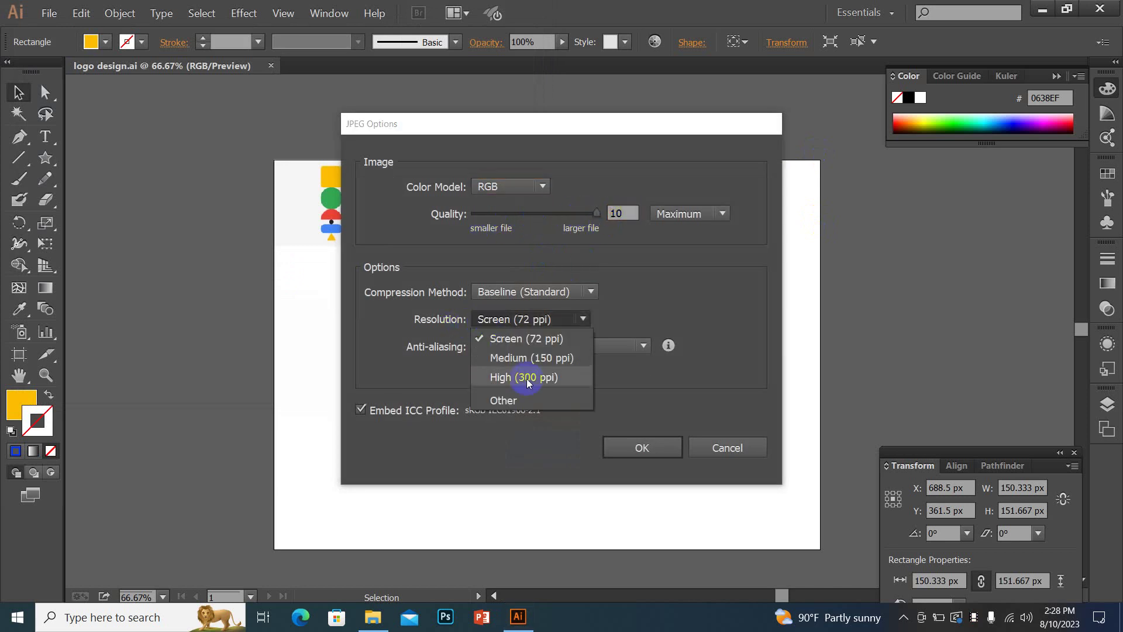
click(547, 379)
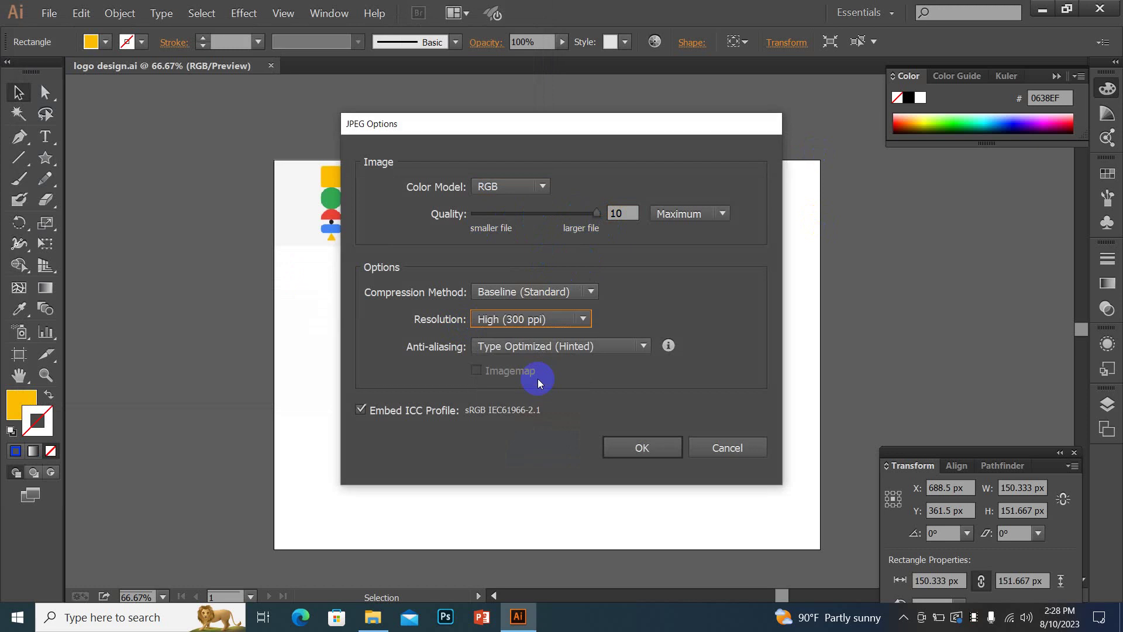
click(534, 319)
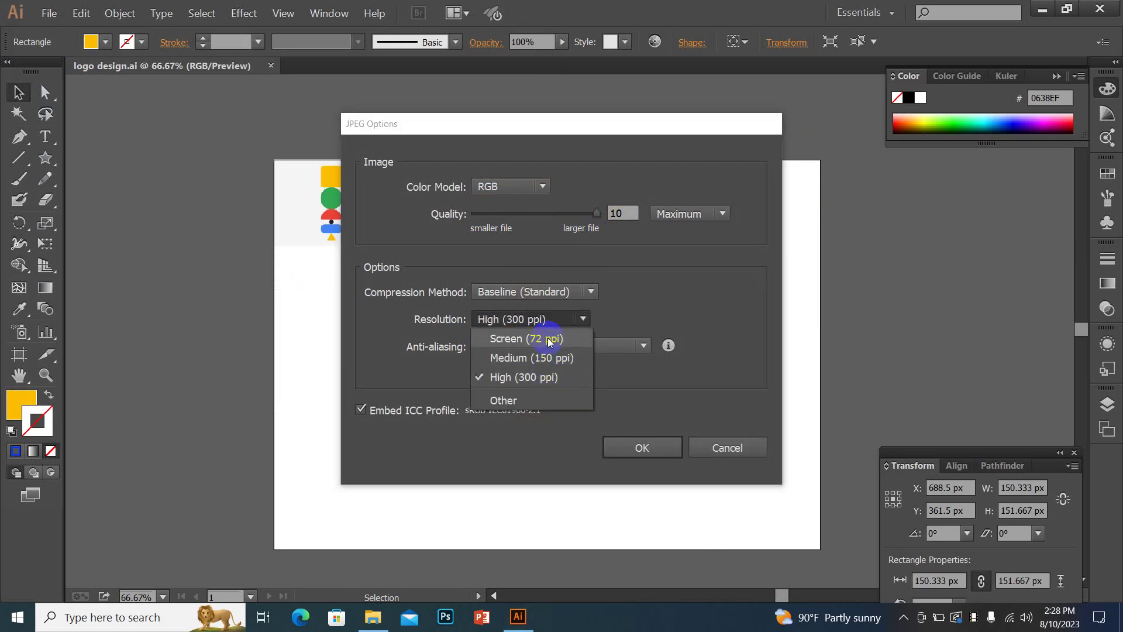
click(544, 377)
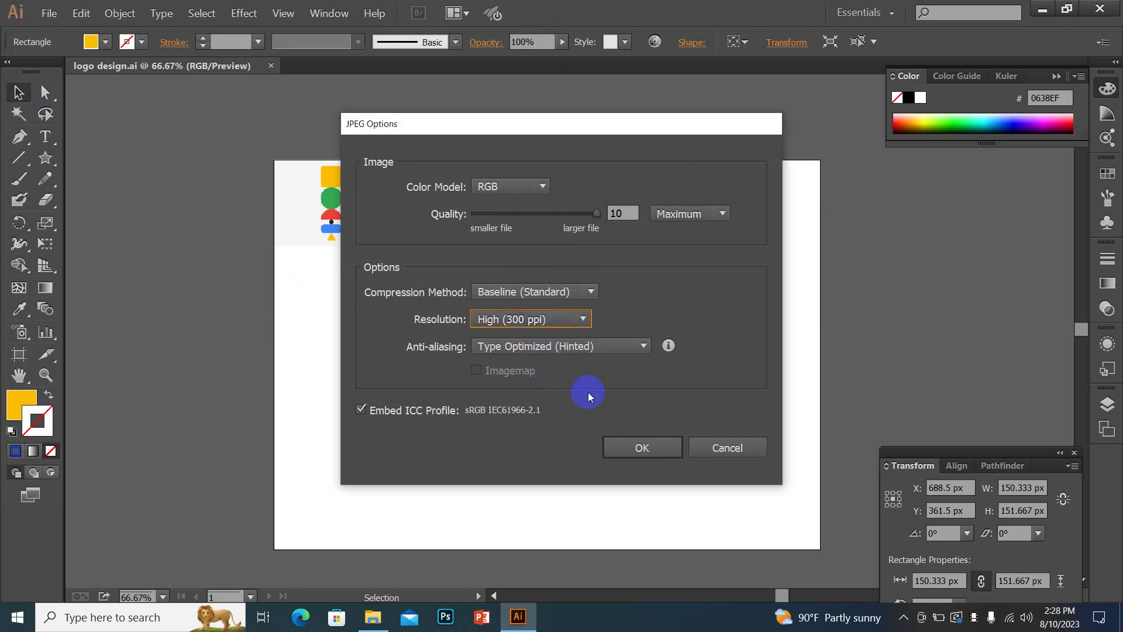
click(629, 455)
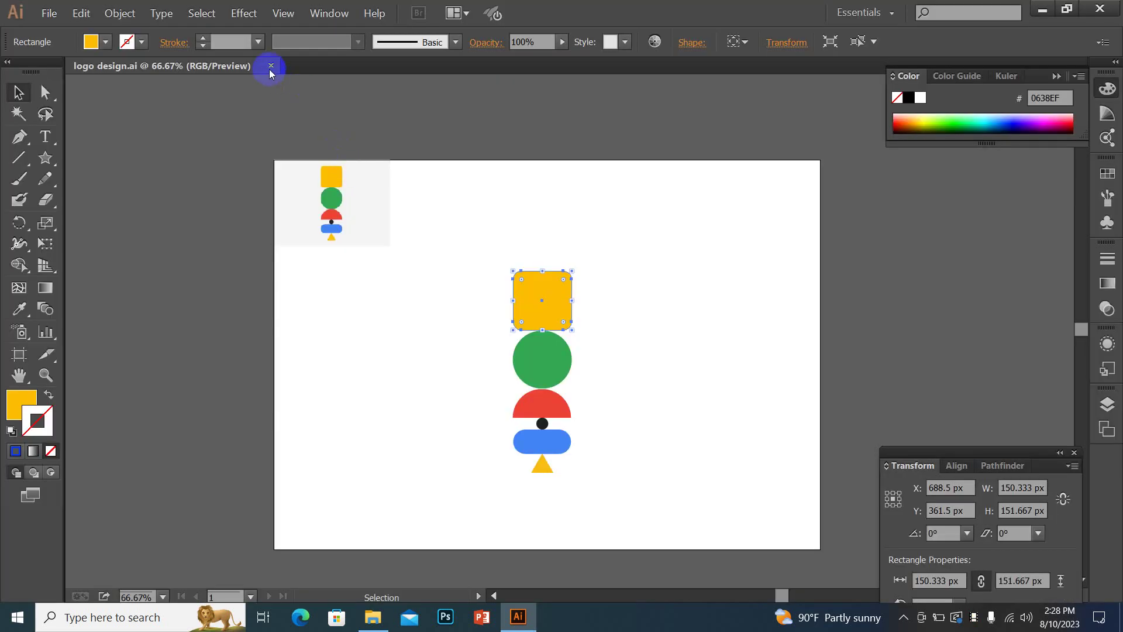
Close logo design and show folder 10 as large icons to see the logo design-01 JPG.
key(ctrl+w)
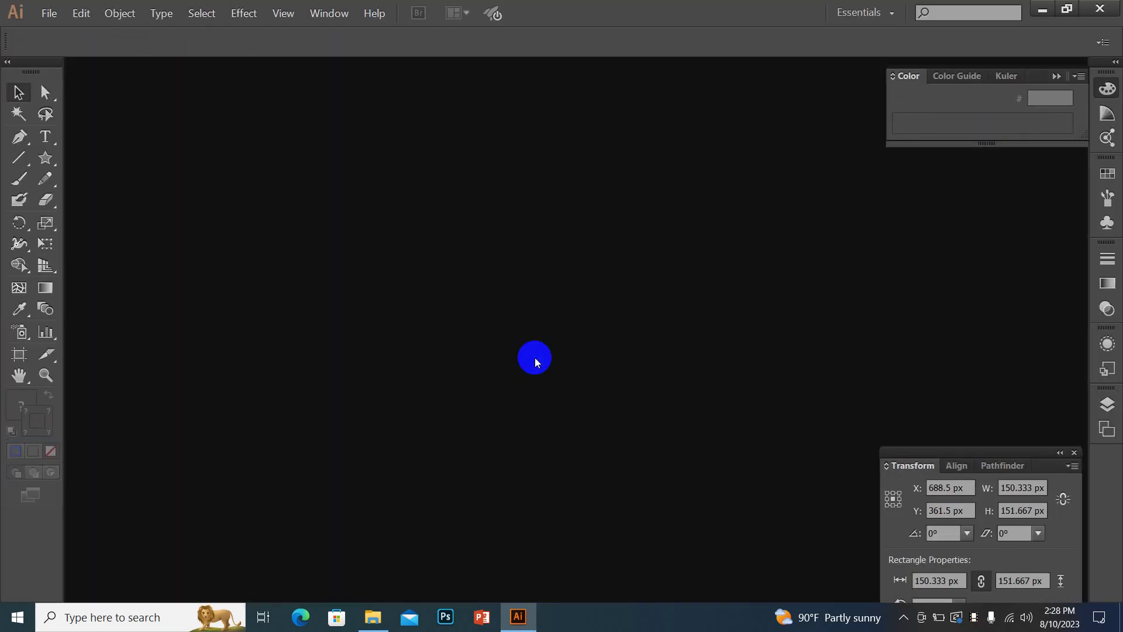
click(1041, 13)
right_click(259, 176)
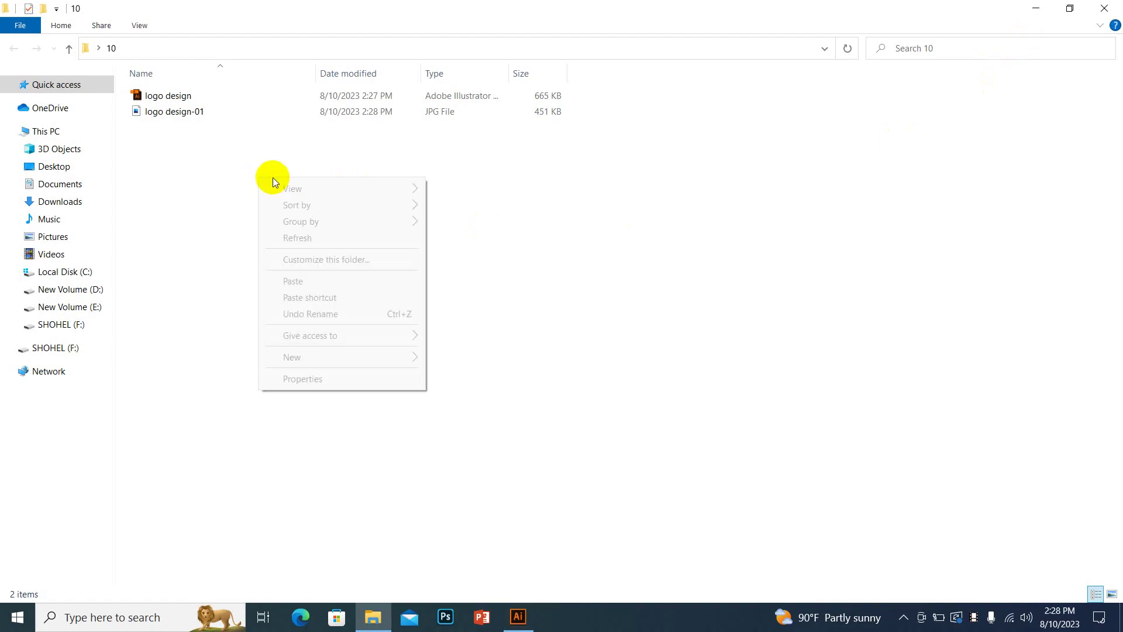
click(492, 207)
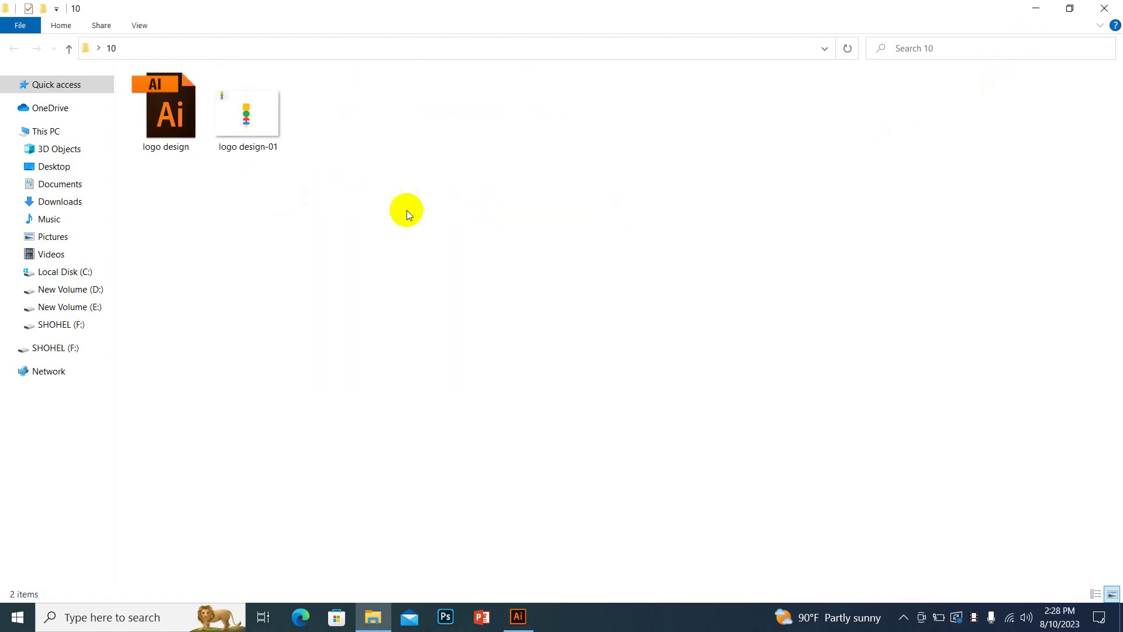
ctrl+scroll(399, 202, up, 1)
ctrl+scroll(399, 202, up, 2)
ctrl+scroll(399, 201, up, 2)
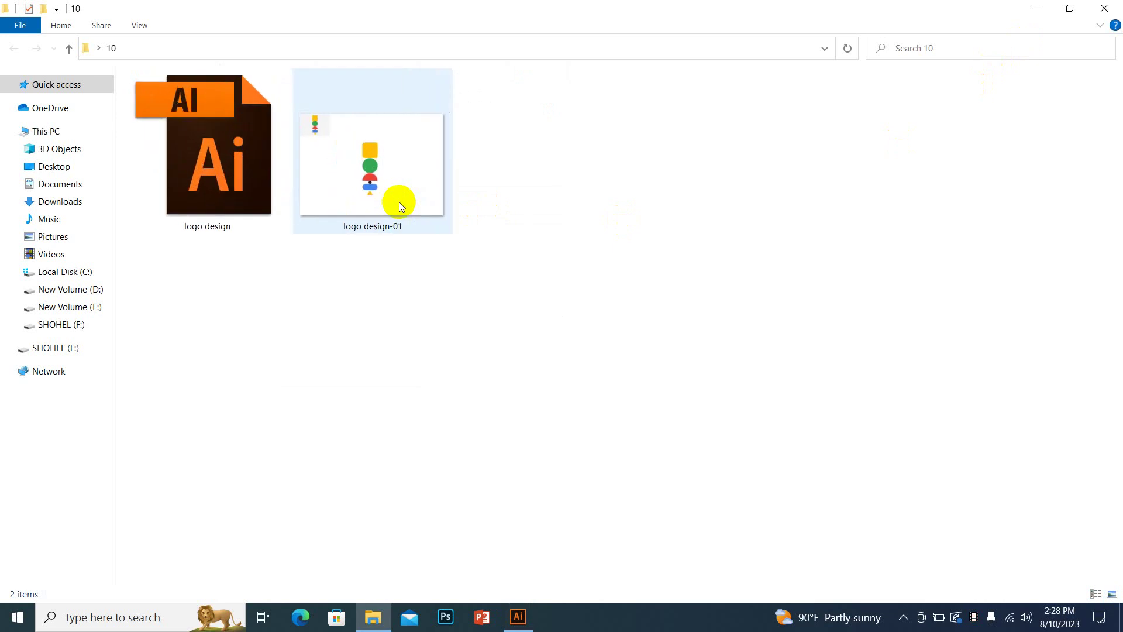
click(385, 166)
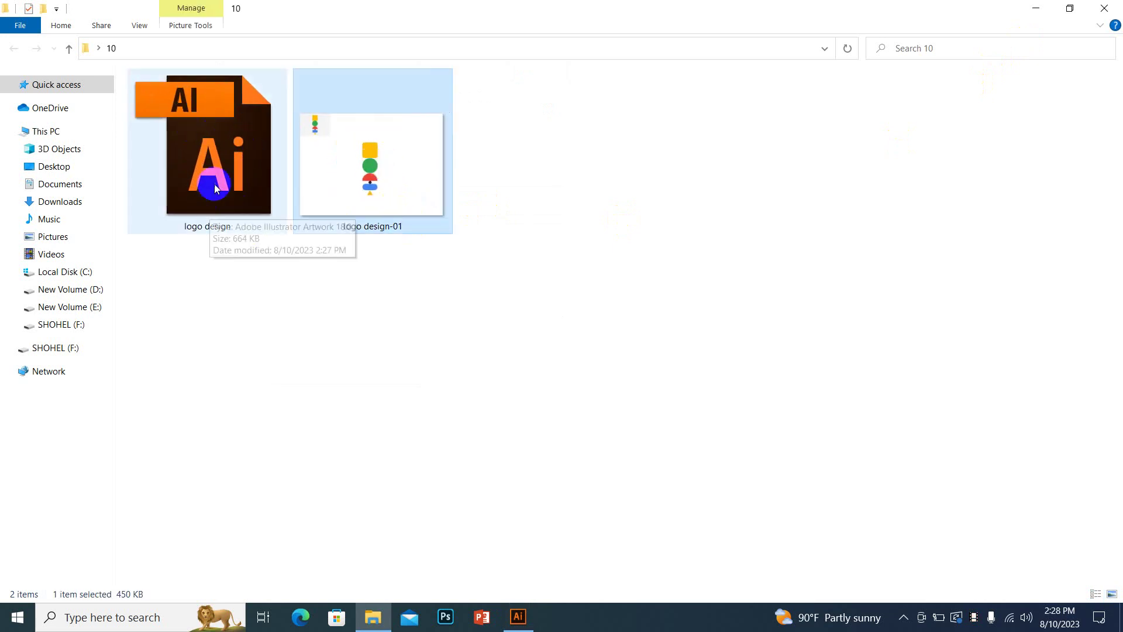
Open the logo design-01 JPG from folder 10 and respond to the app-choice prompt.
click(209, 154)
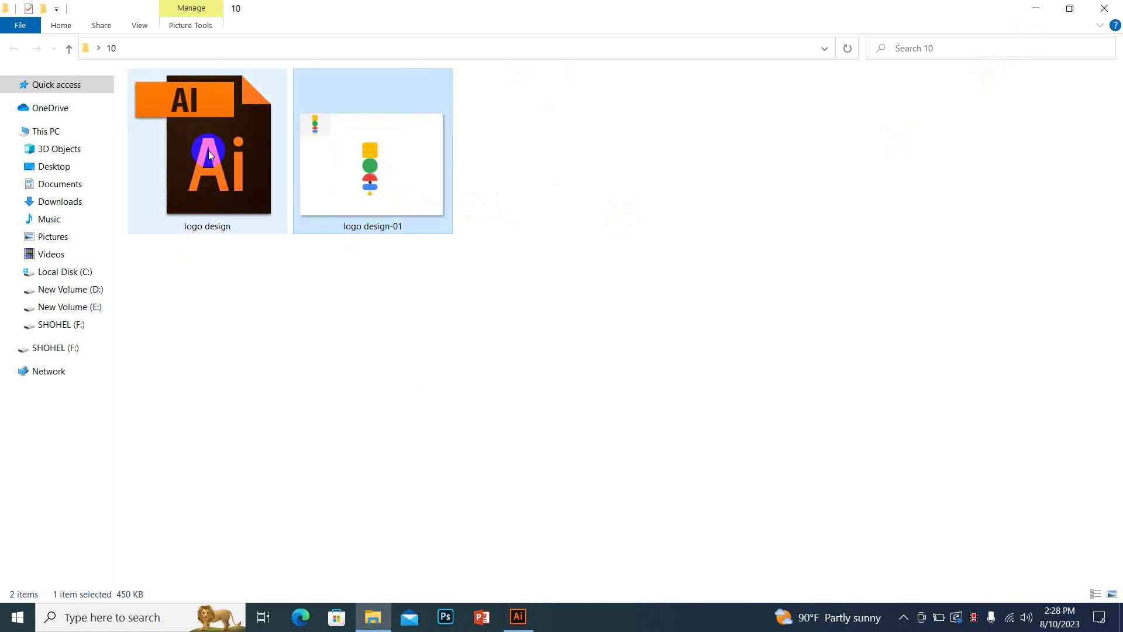
click(255, 206)
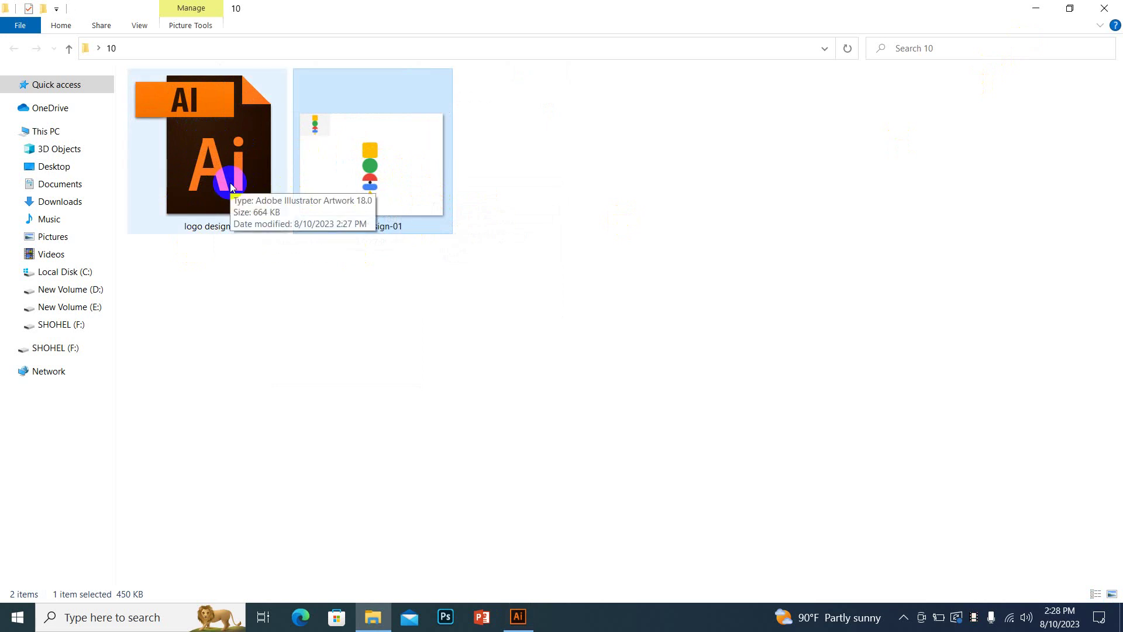
double_click(398, 132)
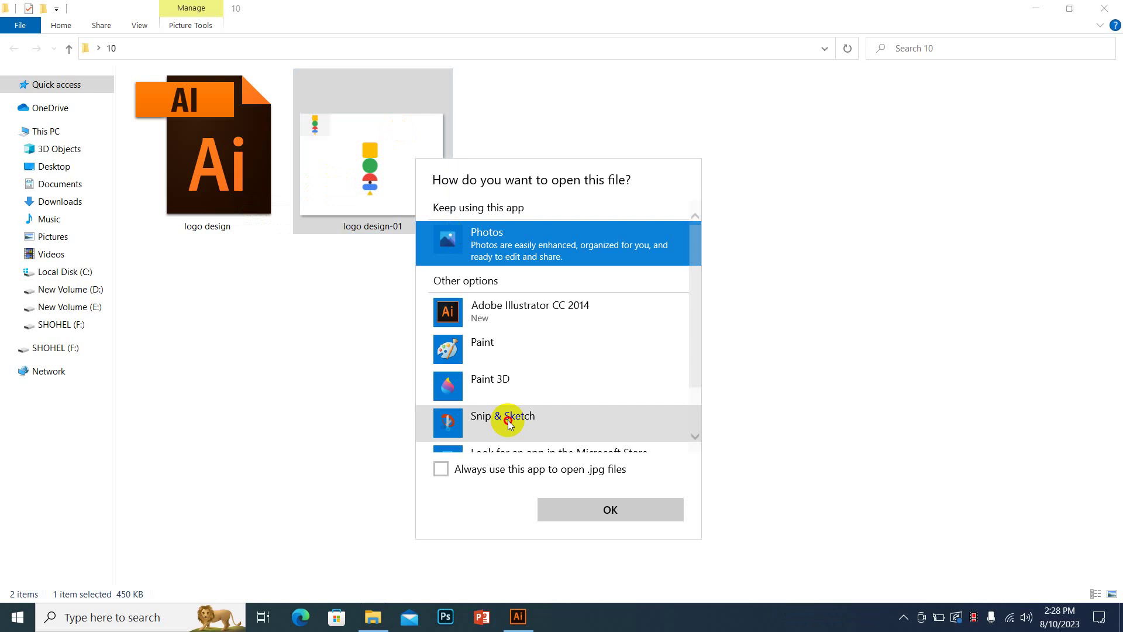
click(441, 469)
click(602, 514)
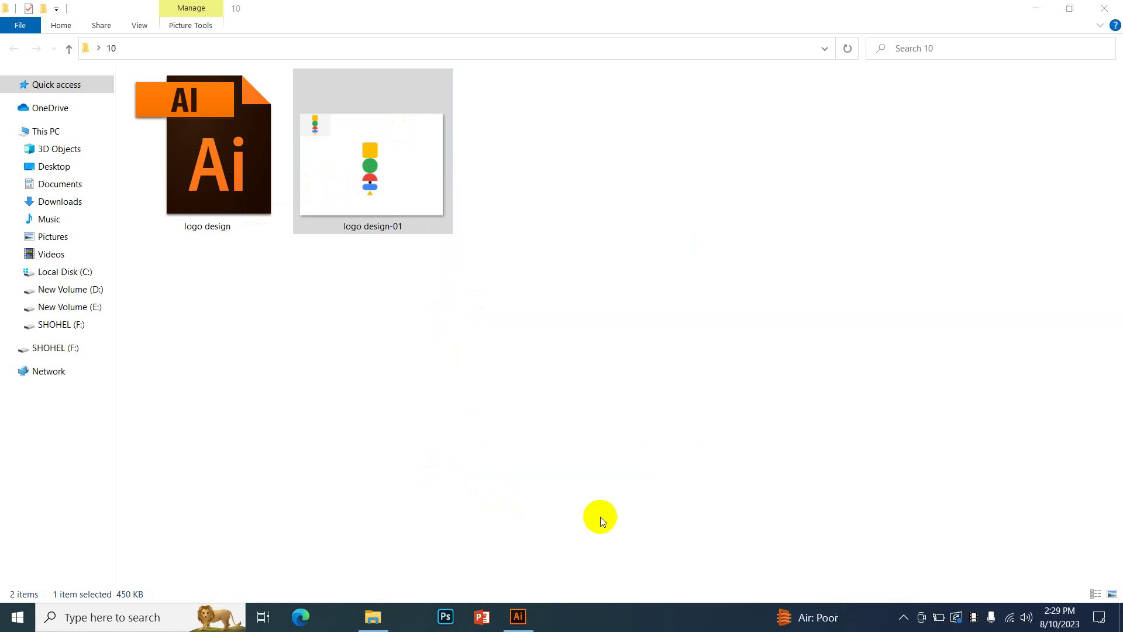
double_click(223, 238)
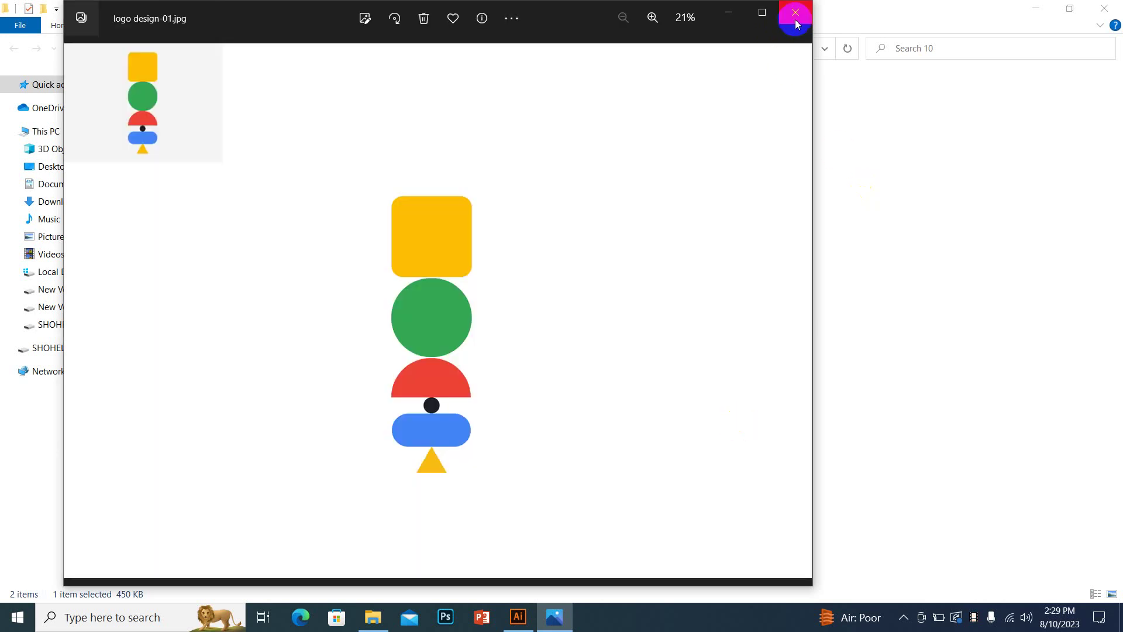
scroll(381, 310, up, 2)
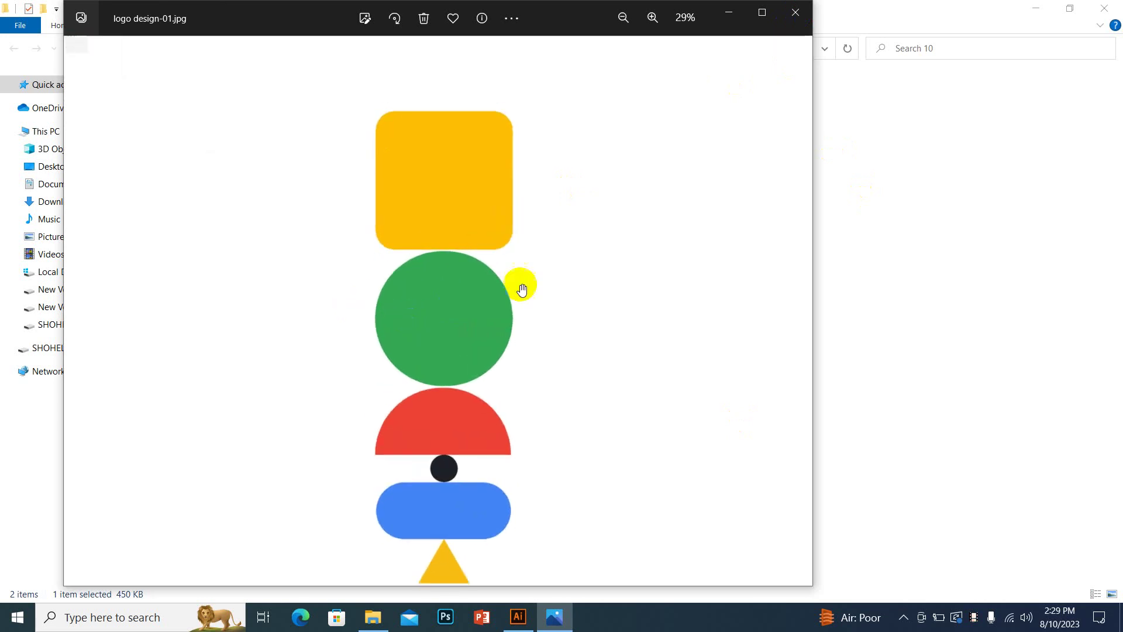
click(794, 12)
Bring the logo design document back to the front in Illustrator.
click(258, 188)
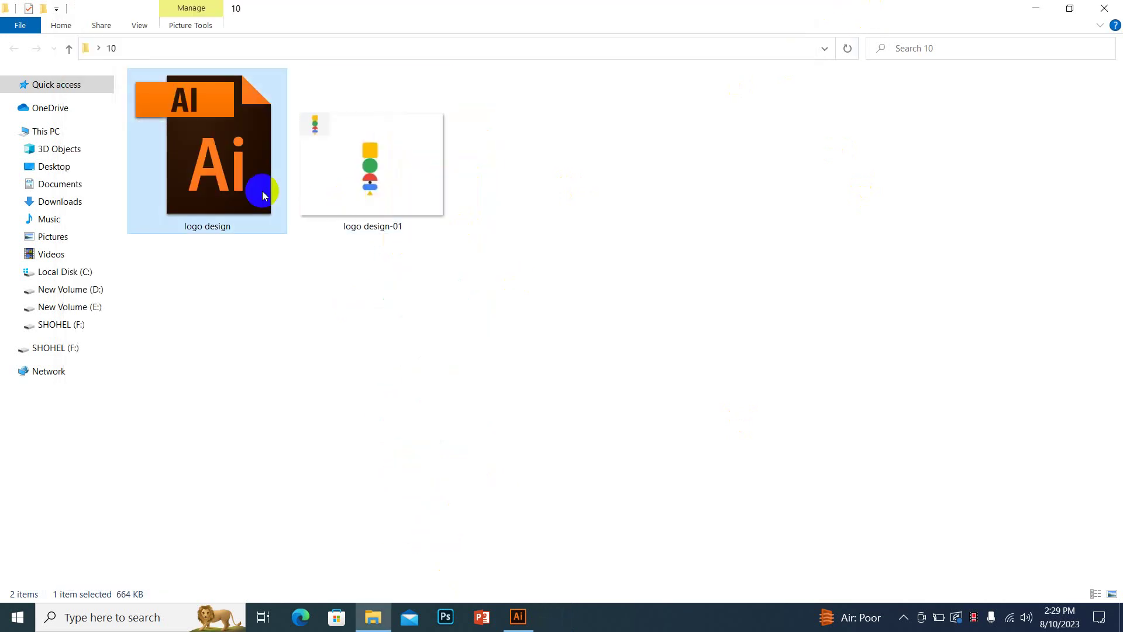
click(518, 617)
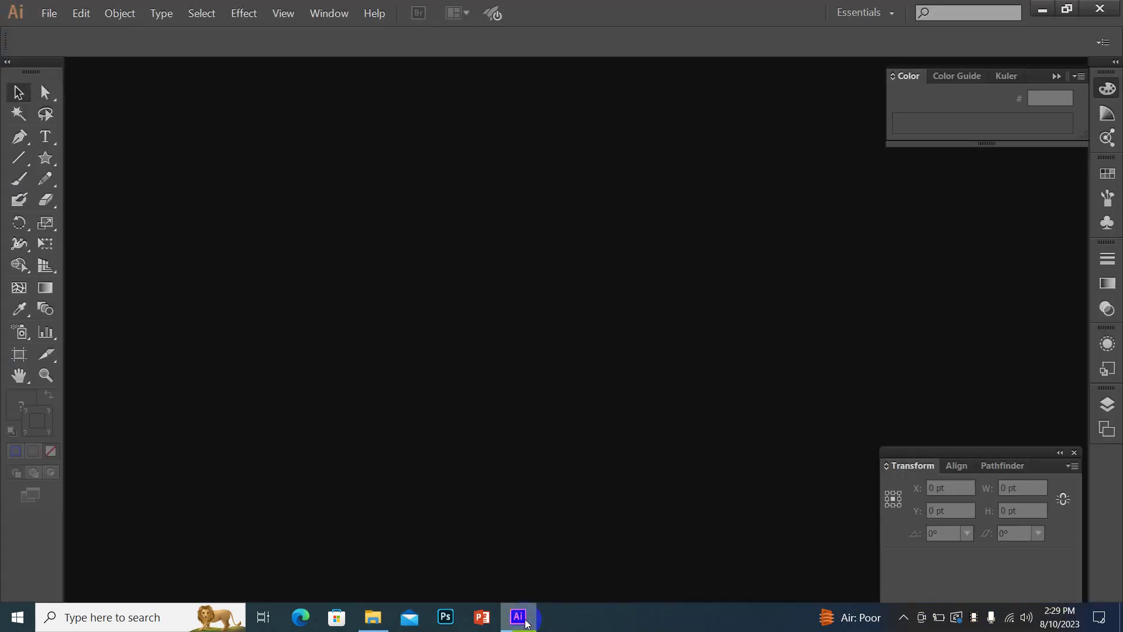
click(518, 618)
click(237, 211)
right_click(227, 183)
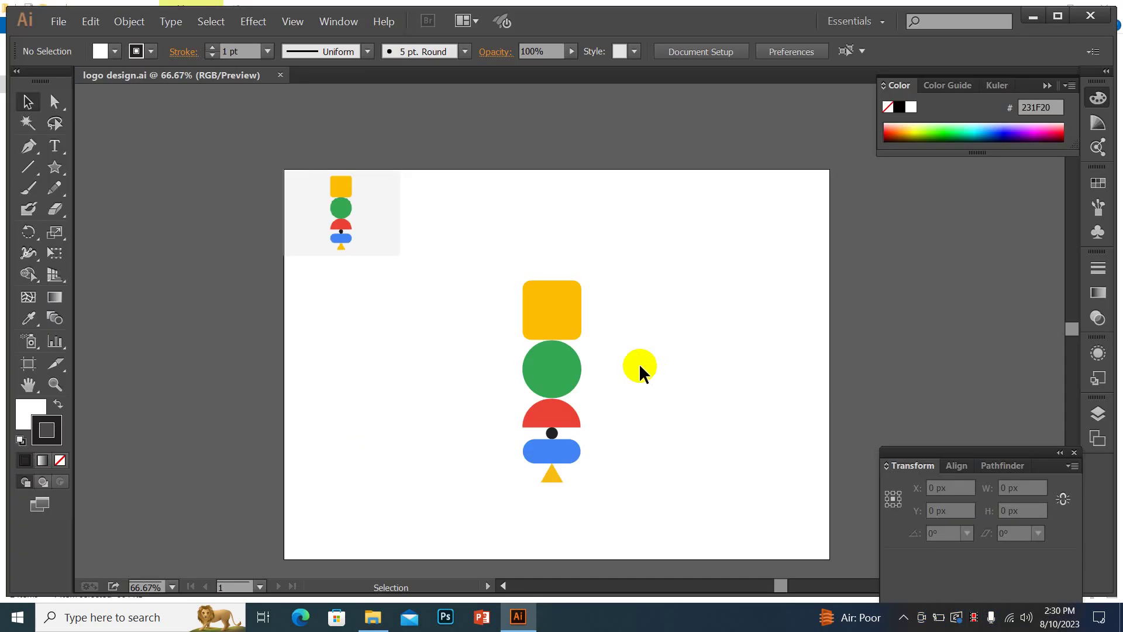
Refill the top rounded square red by sampling reference colours with the Eyedropper.
click(567, 306)
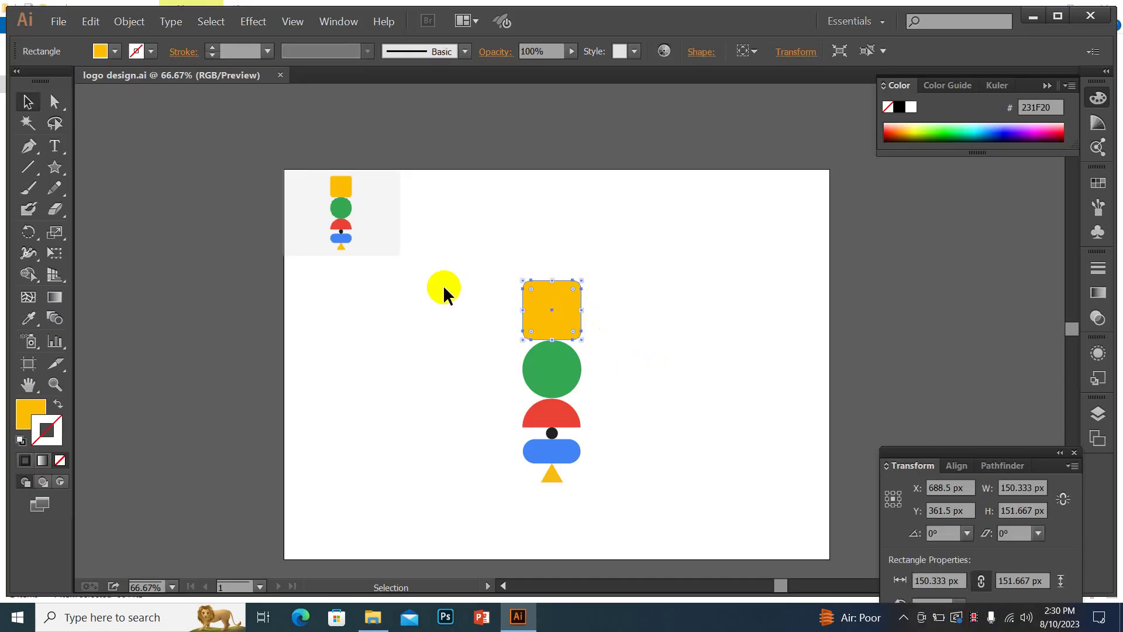
click(341, 237)
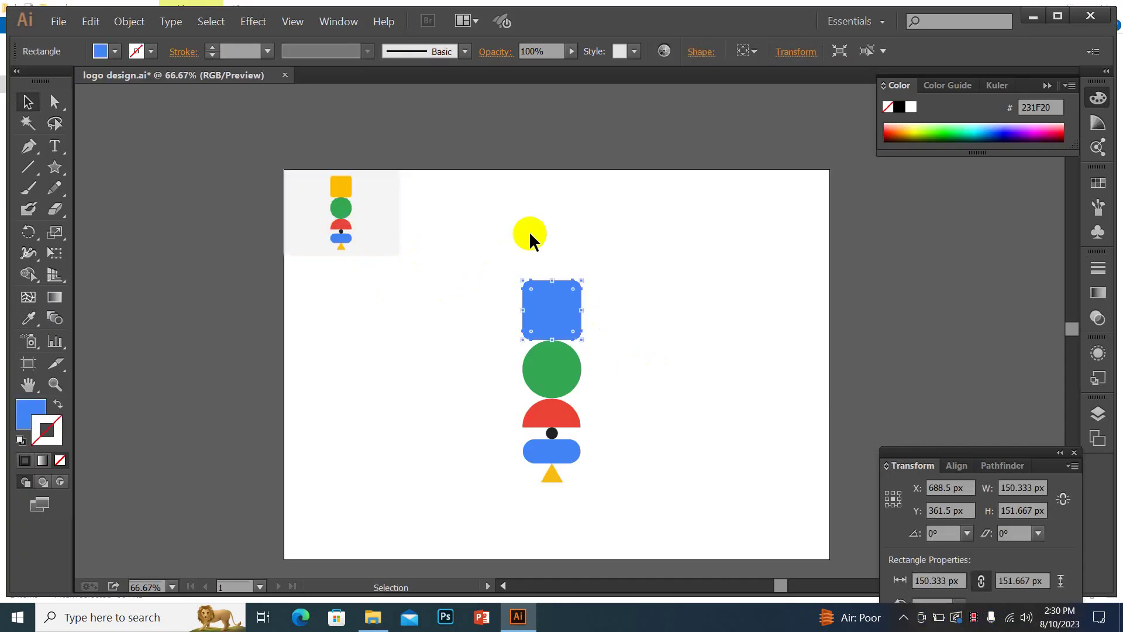
click(631, 351)
click(562, 311)
key(i)
click(341, 209)
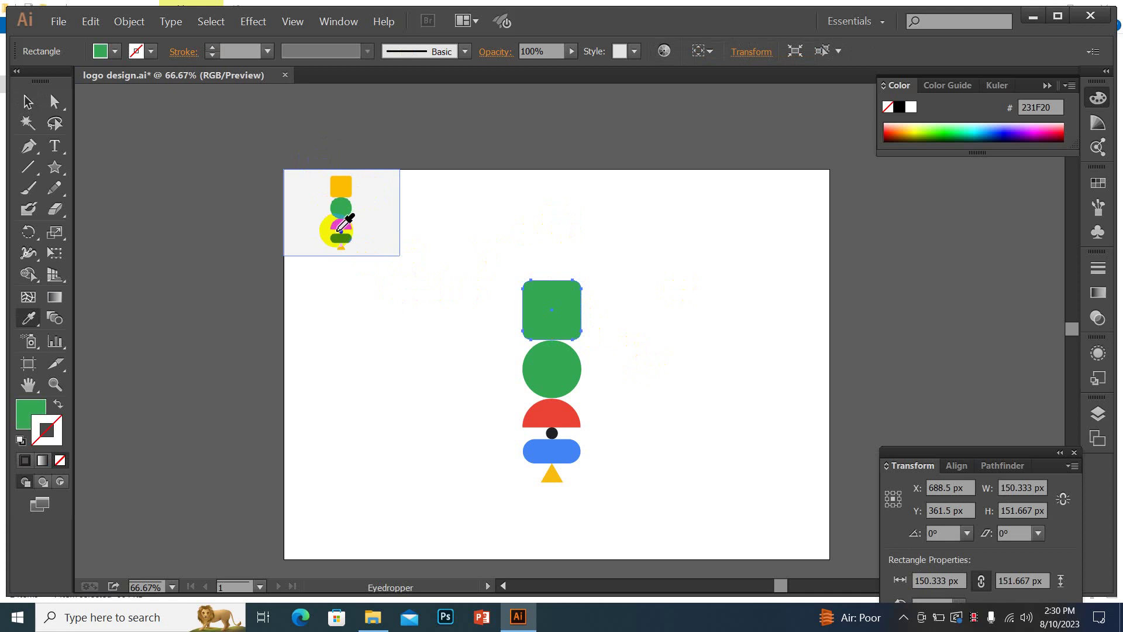
click(341, 187)
click(341, 224)
key(v)
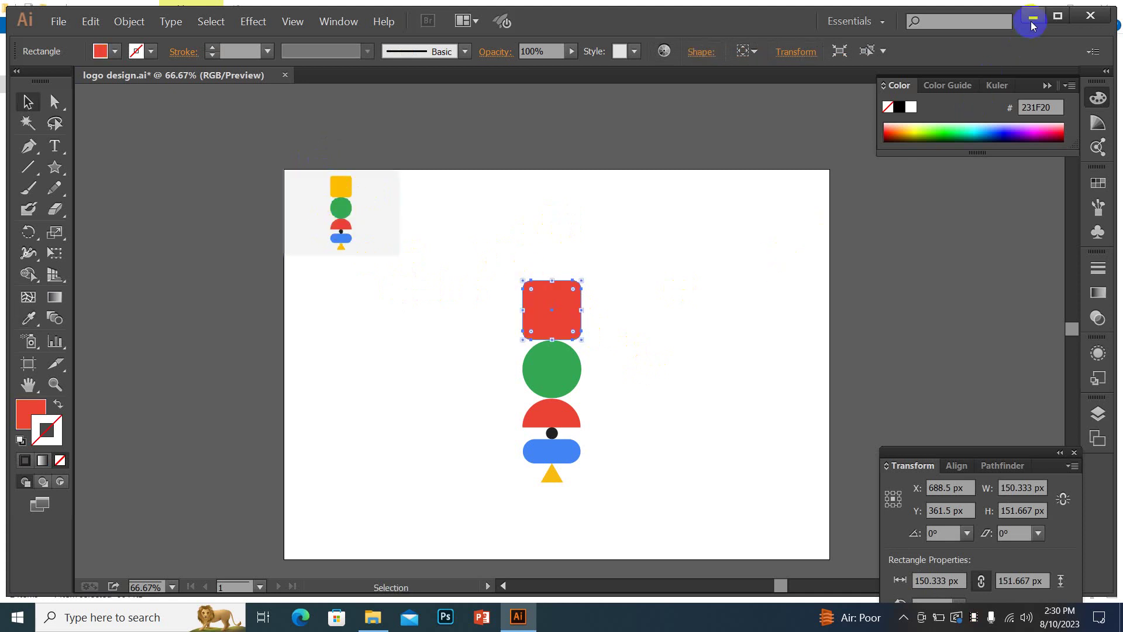
click(1032, 20)
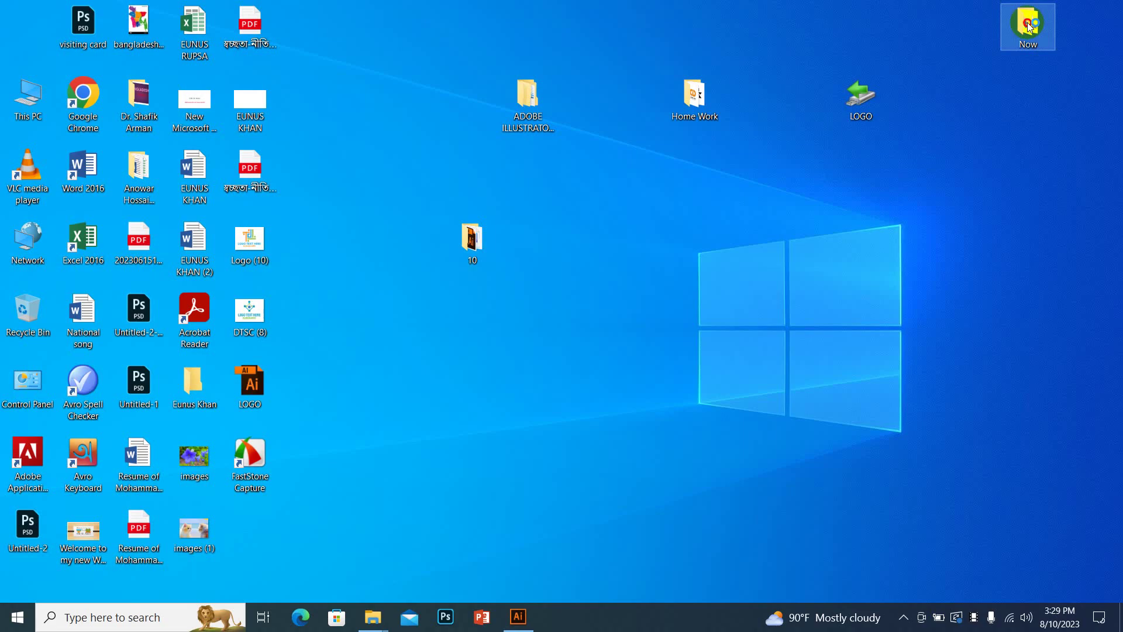
Place DTSC (10) from the Now folder beside the shape stack, then maximize Illustrator.
double_click(1020, 37)
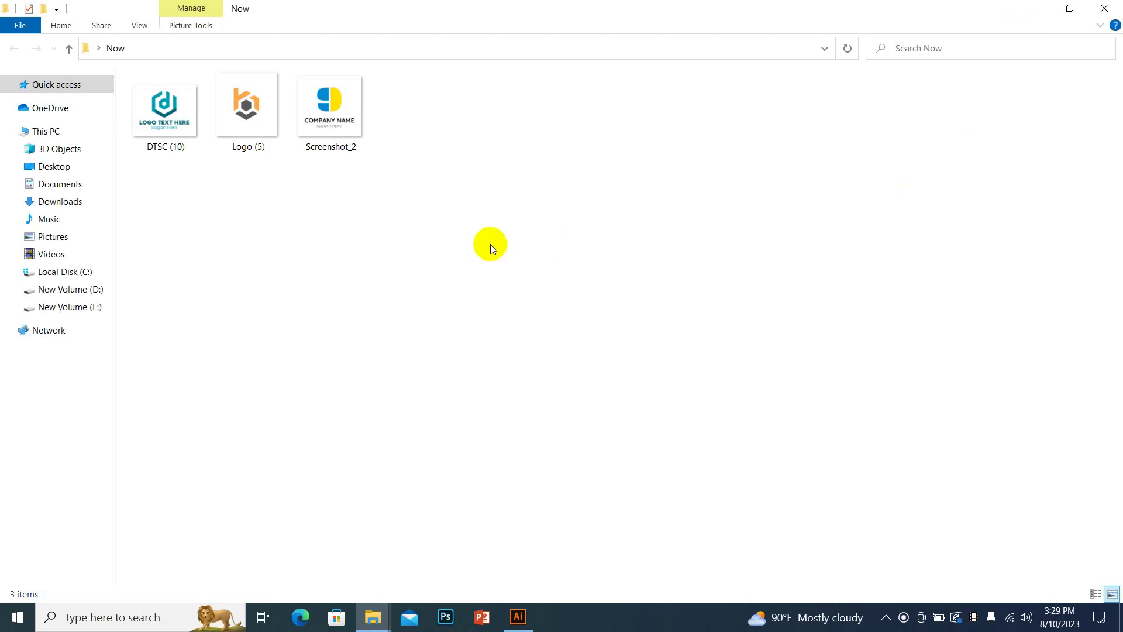
click(191, 121)
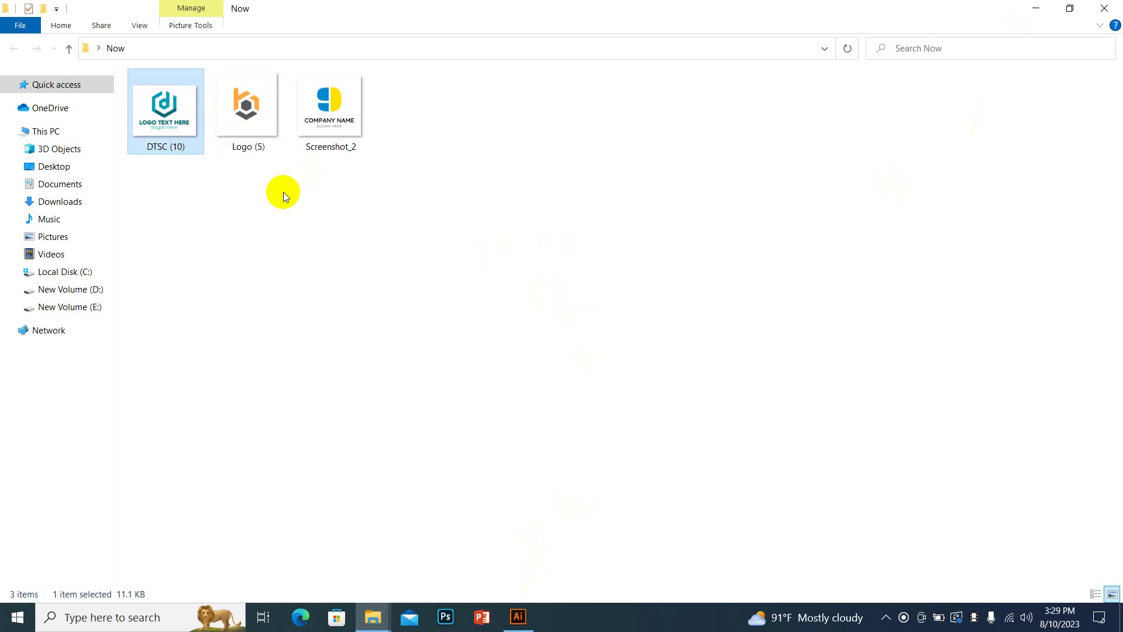
click(312, 251)
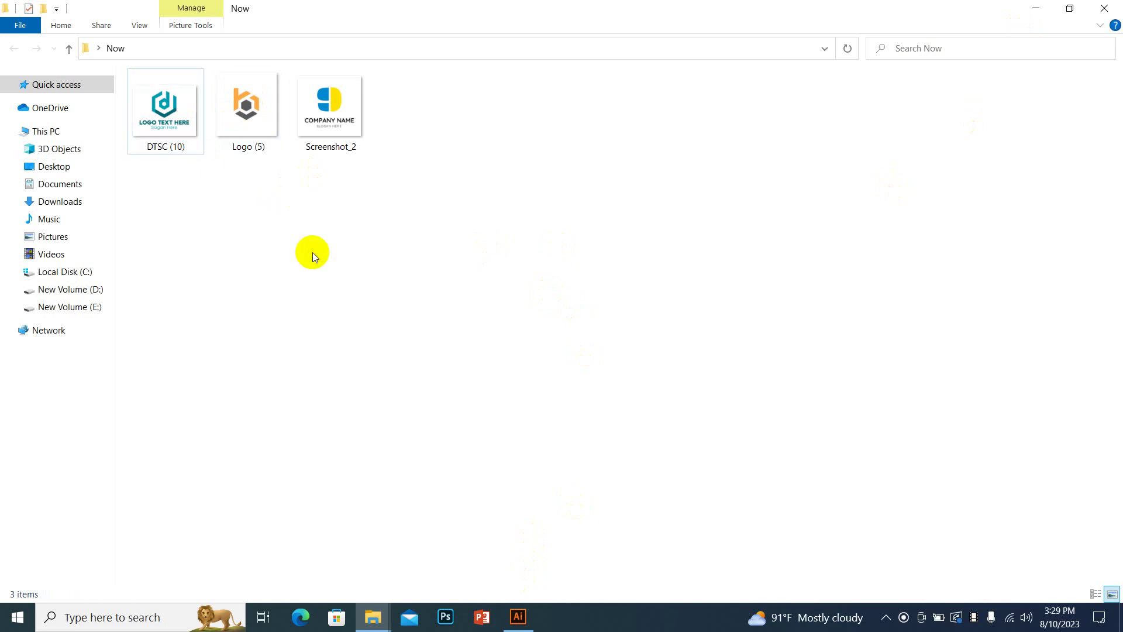
ctrl+scroll(313, 251, up, 1)
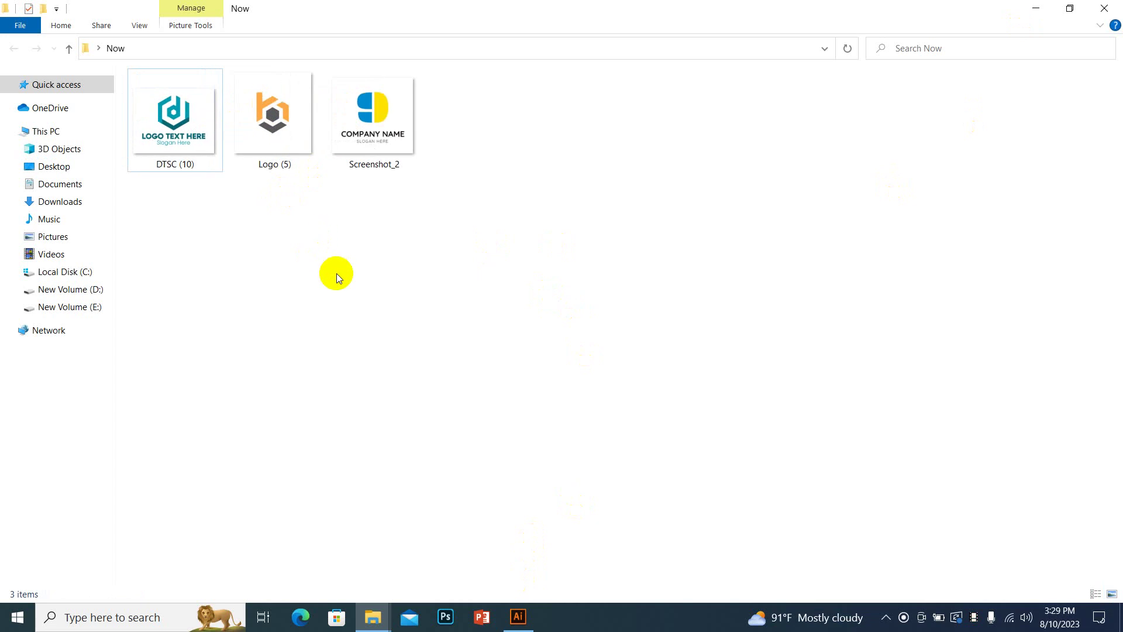
ctrl+scroll(335, 272, up, 2)
drag(227, 142, 520, 621)
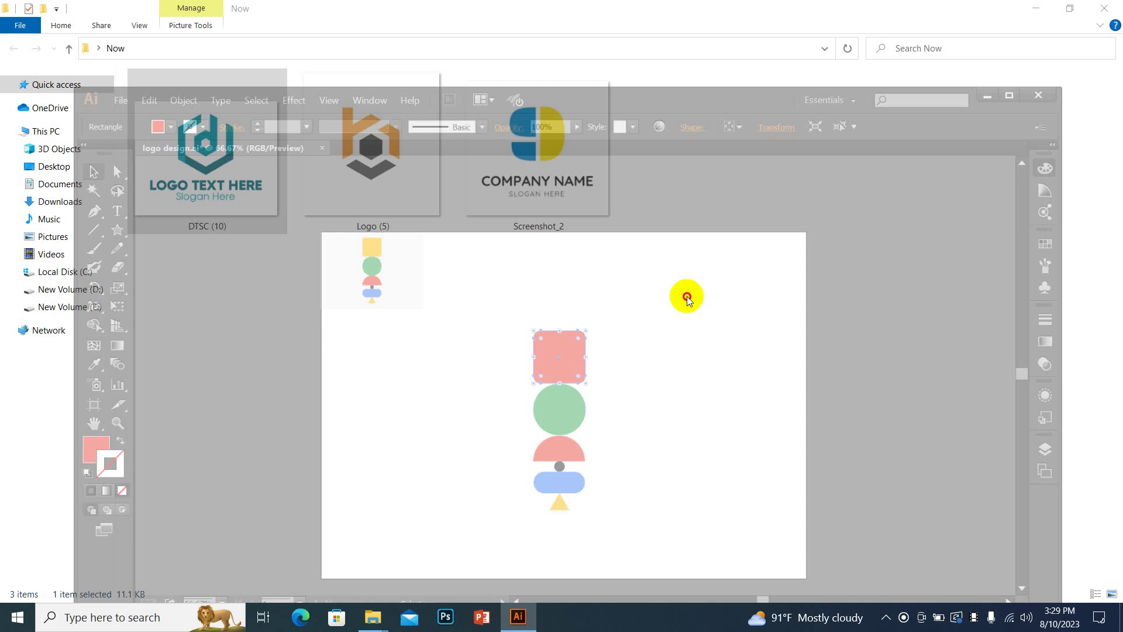
drag(521, 621, 755, 189)
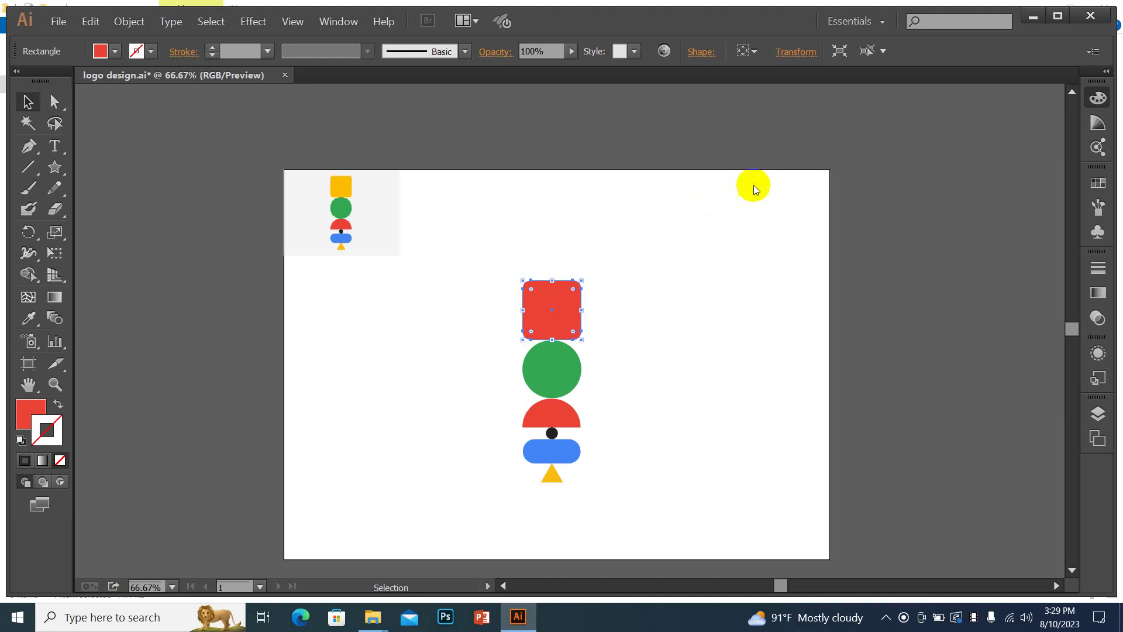
key(shift+F8)
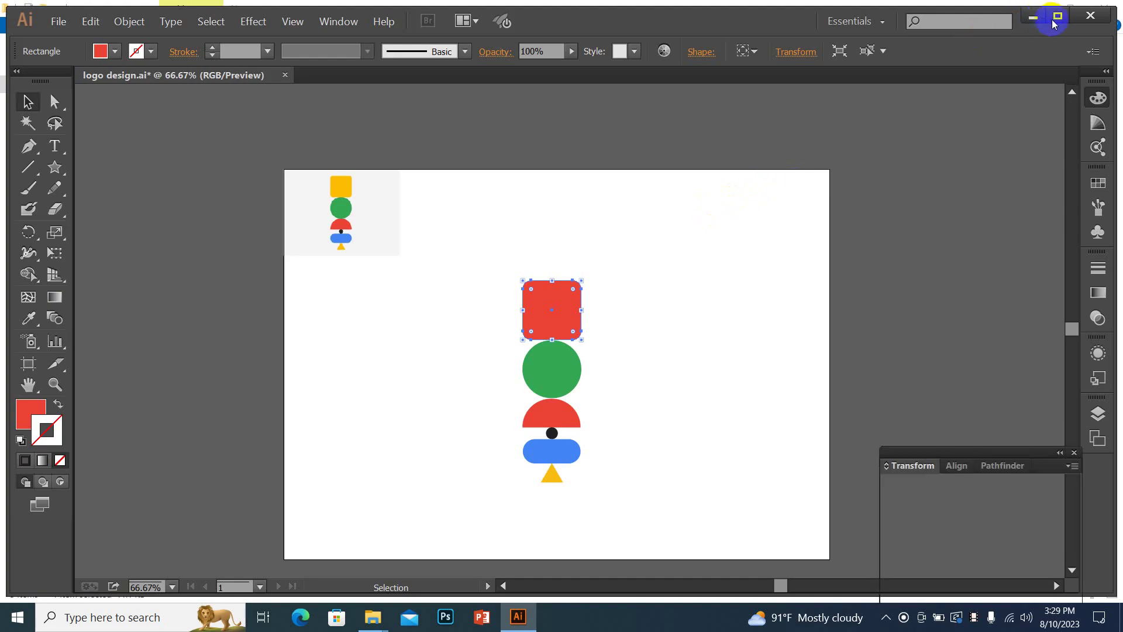
drag(1053, 23, 761, 251)
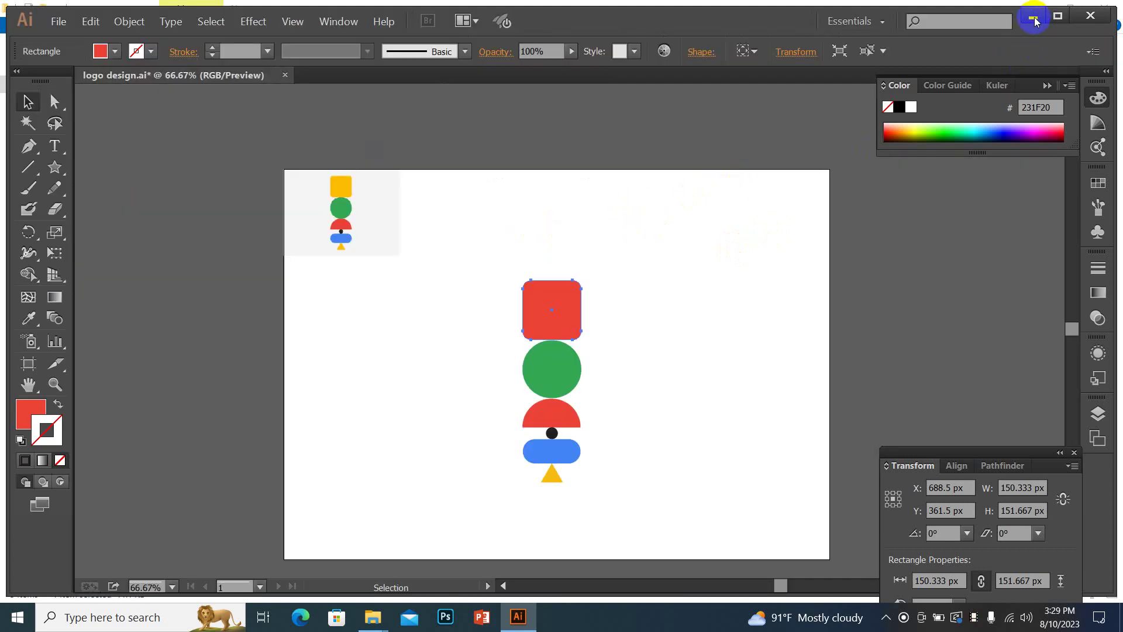
click(1057, 18)
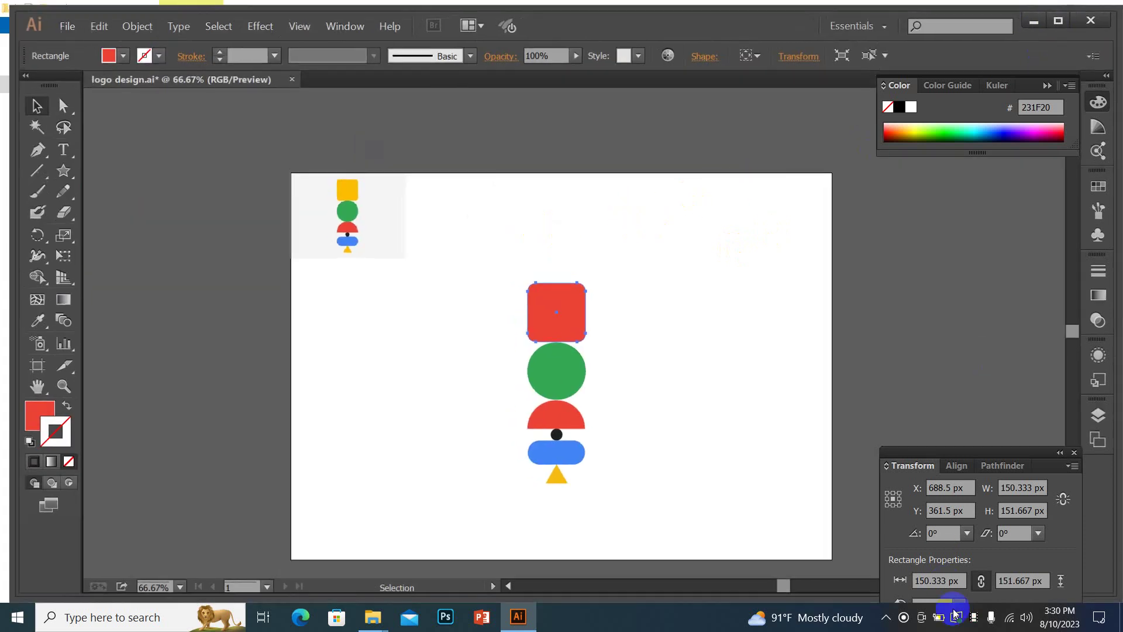
Drag Screenshot_2 from the Now folder into Illustrator and move it left of the artboard.
click(1043, 13)
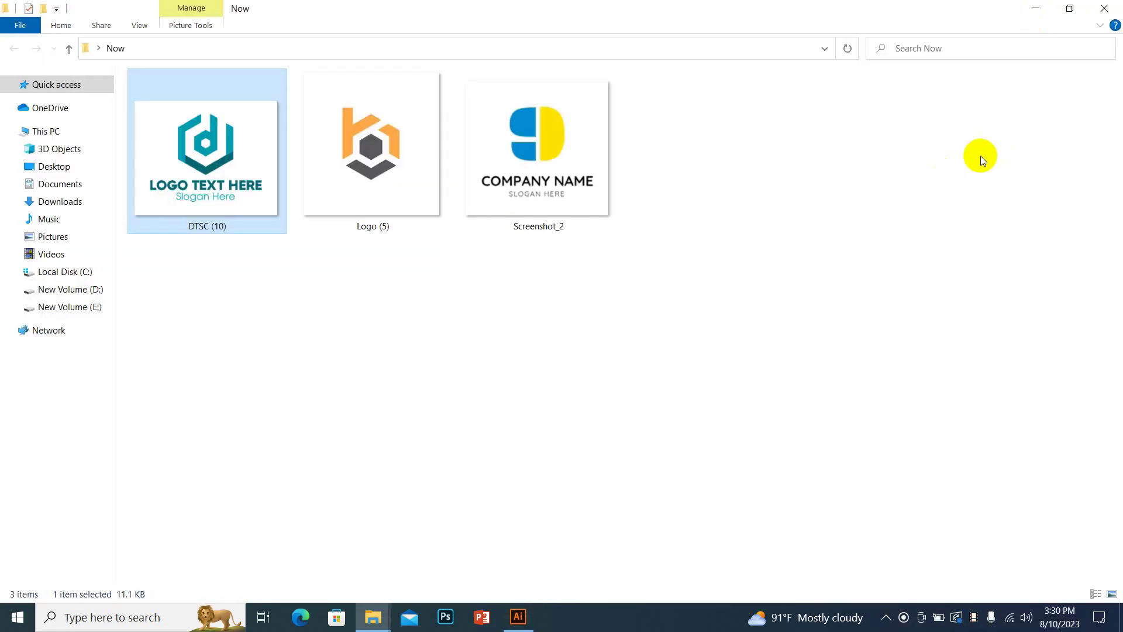
click(538, 240)
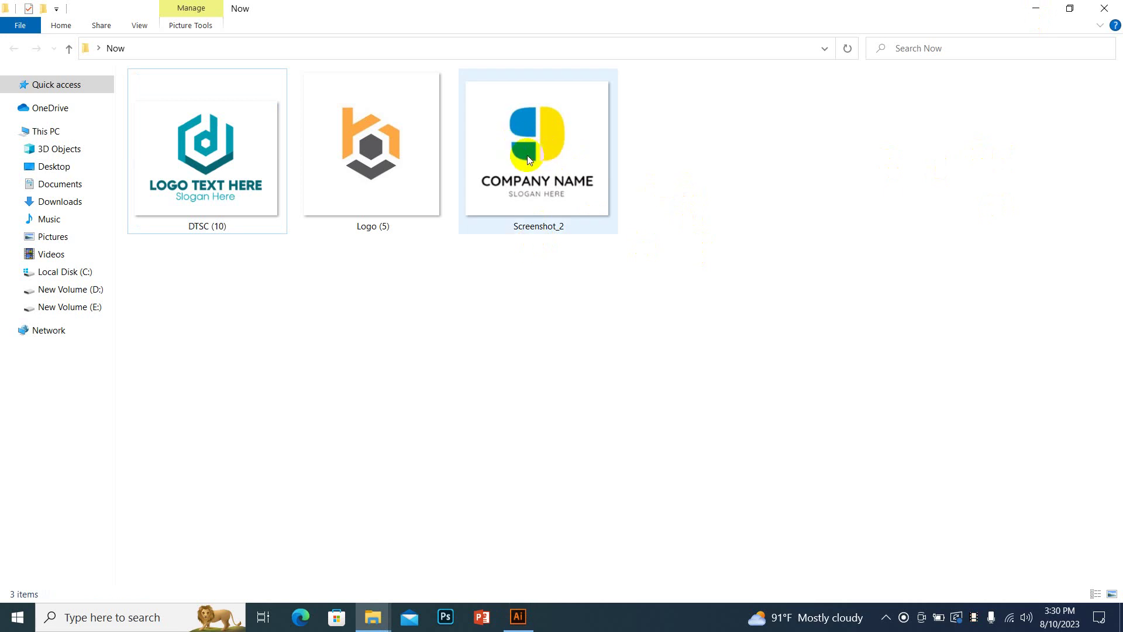
click(402, 209)
click(588, 149)
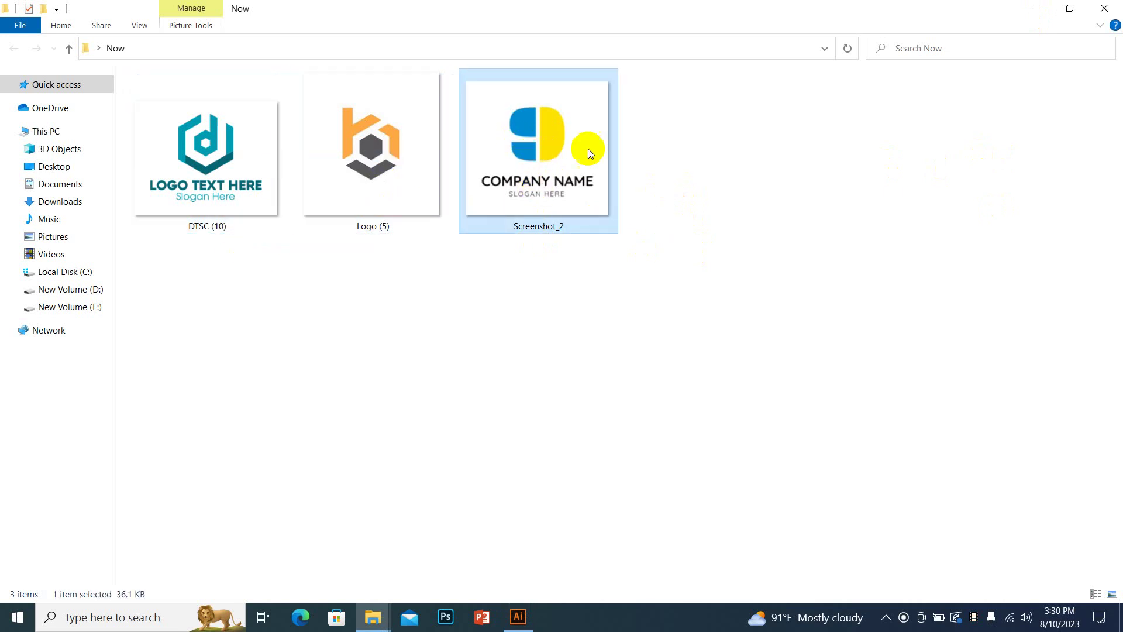
mouse_move(536, 149)
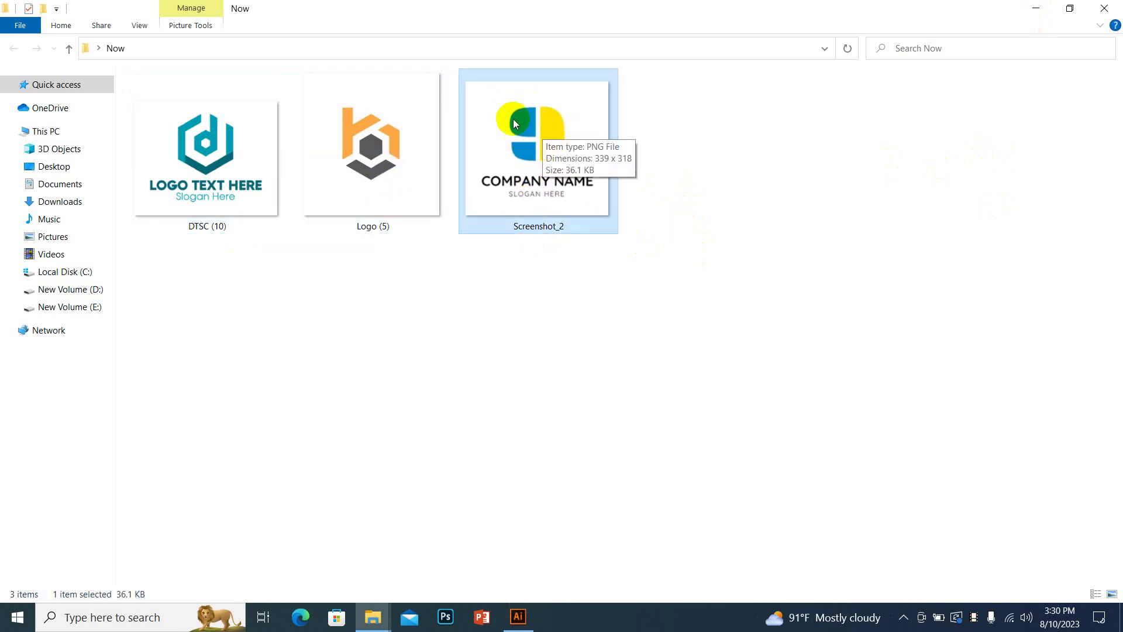
drag(514, 123, 562, 183)
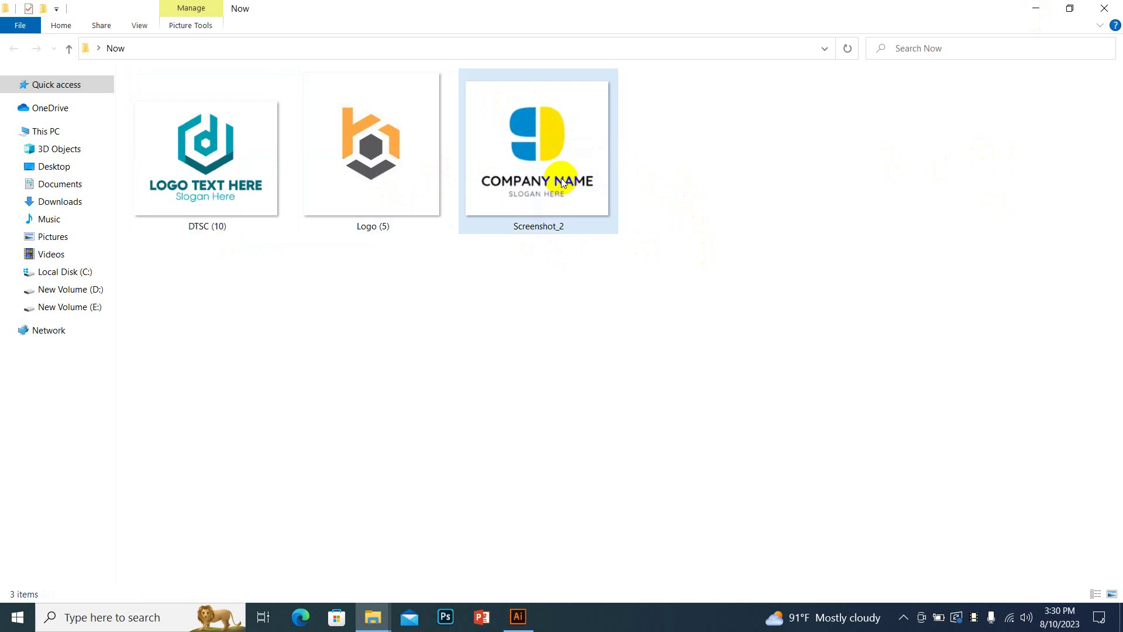
mouse_move(561, 183)
mouse_down()
mouse_move(528, 624)
mouse_move(299, 385)
mouse_up()
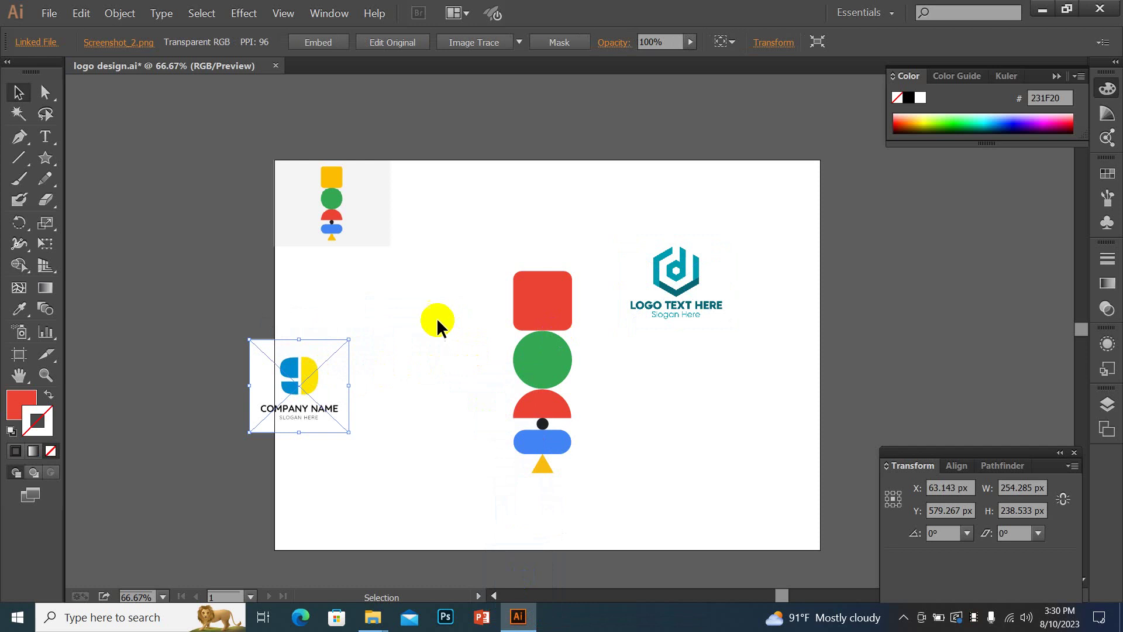
drag(406, 316, 618, 264)
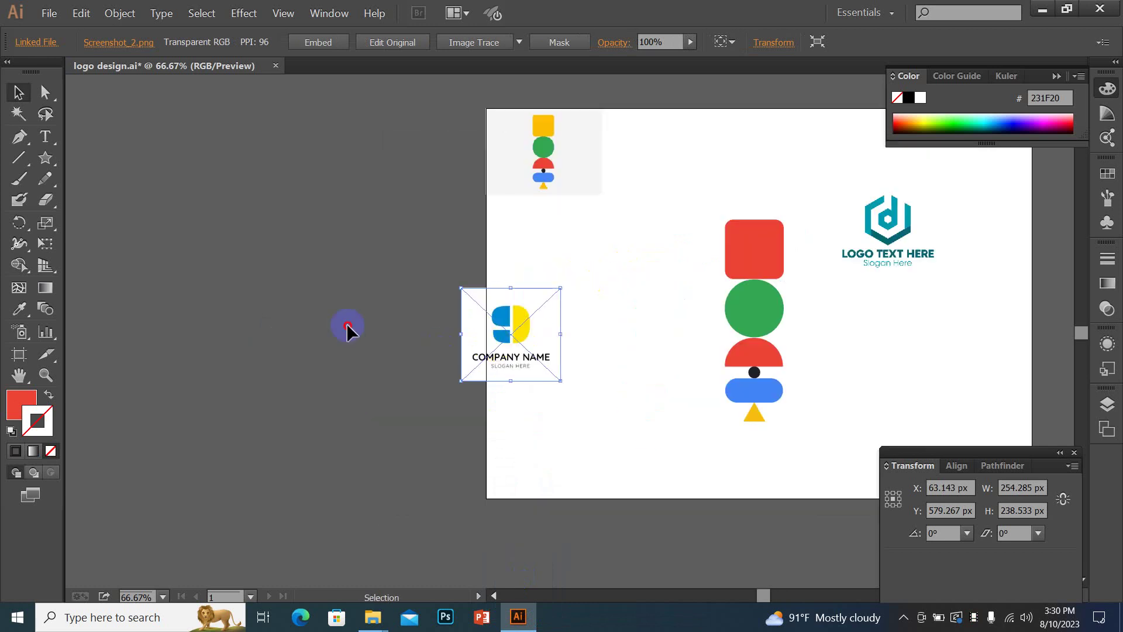
mouse_move(509, 337)
mouse_down()
mouse_move(519, 349)
mouse_move(529, 338)
mouse_move(357, 347)
mouse_move(430, 447)
mouse_up()
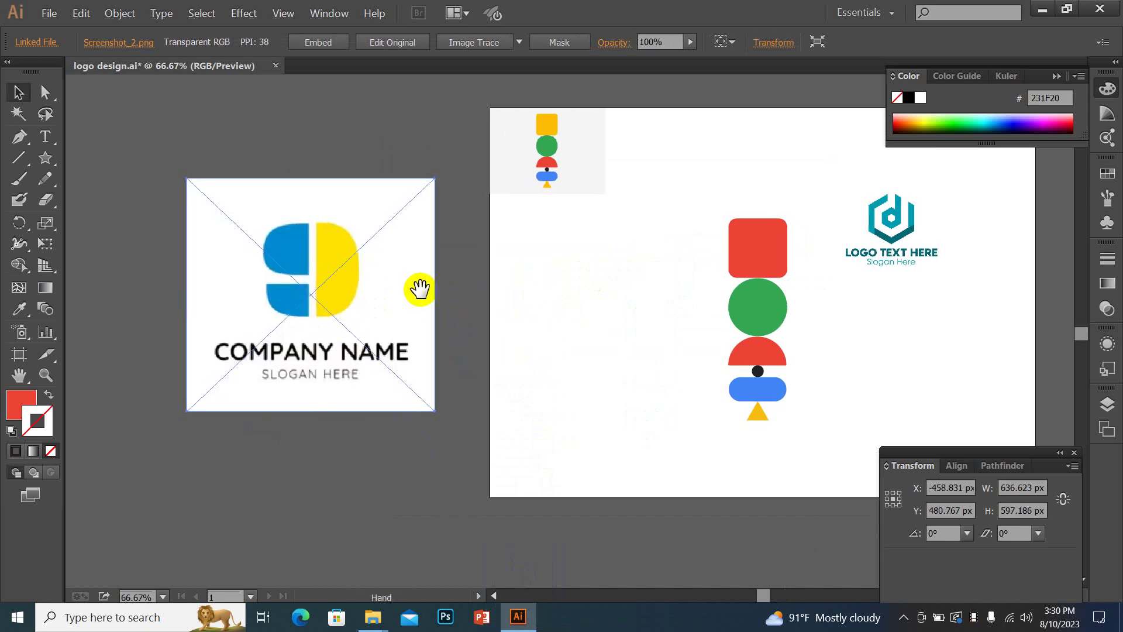
Embed the Screenshot_2 reference image and zoom in on it.
drag(517, 298, 617, 307)
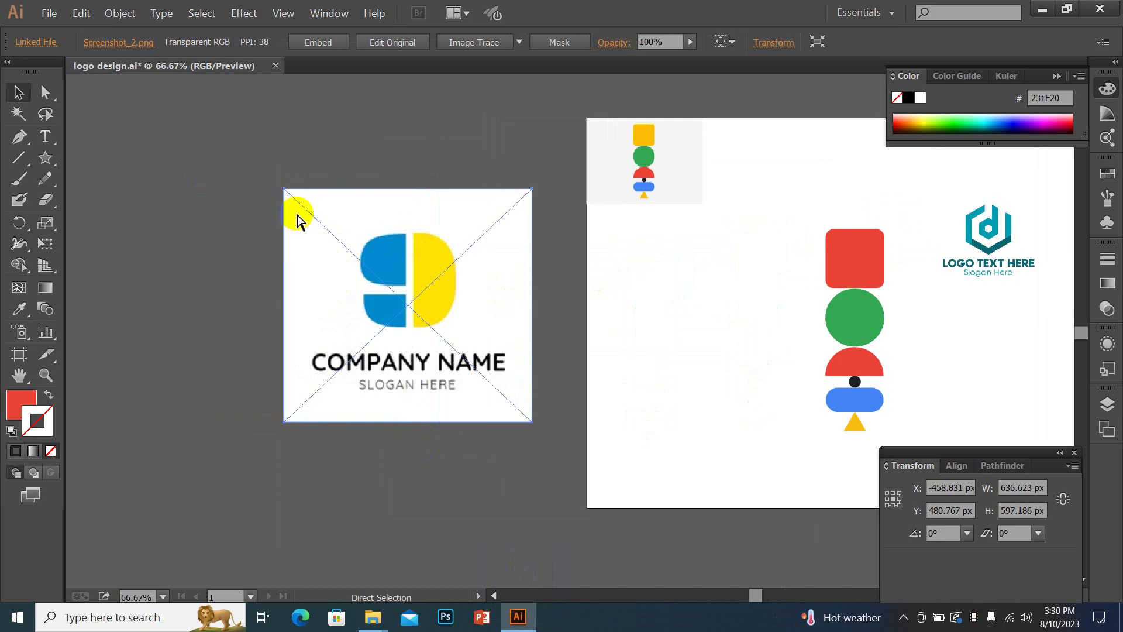
key(ctrl+plus)
drag(354, 273, 408, 283)
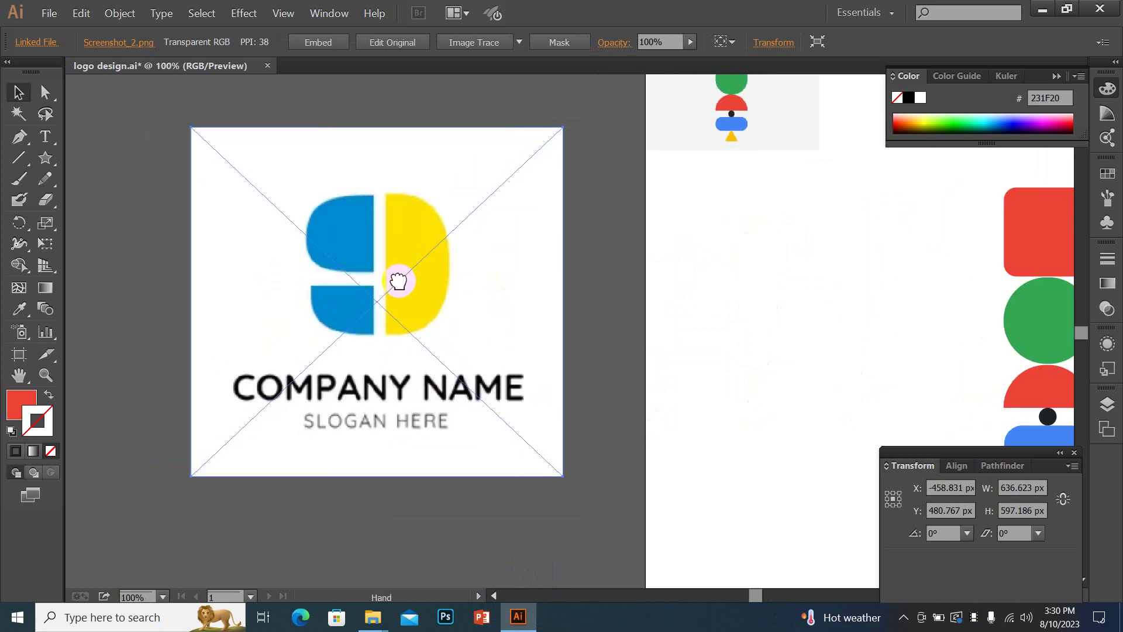
click(319, 43)
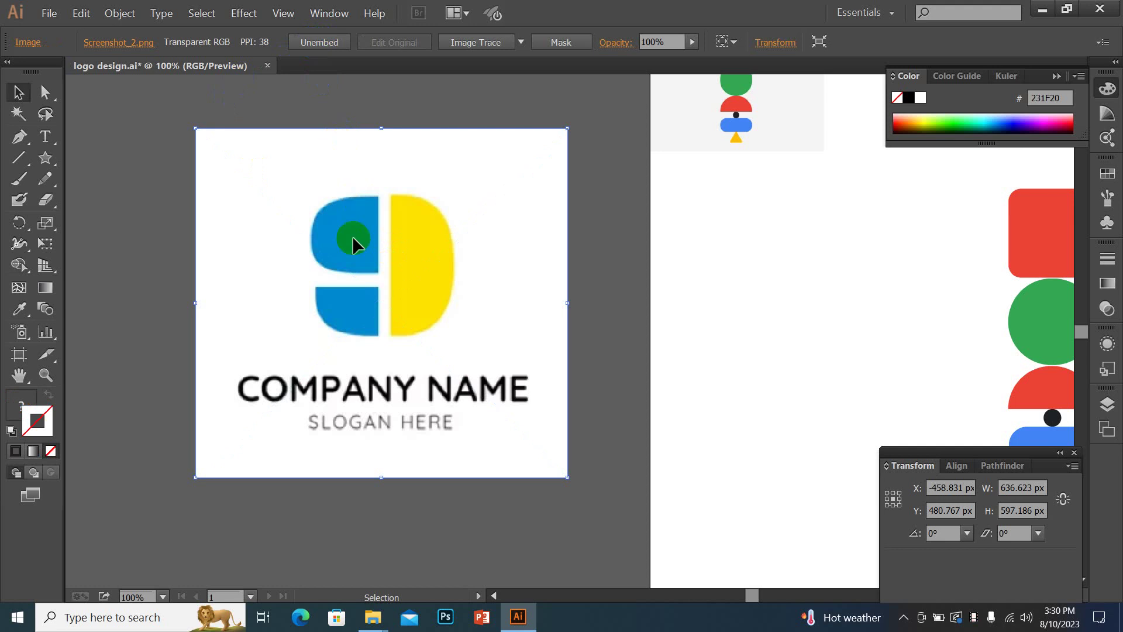
key(a)
key(ctrl+shift+a)
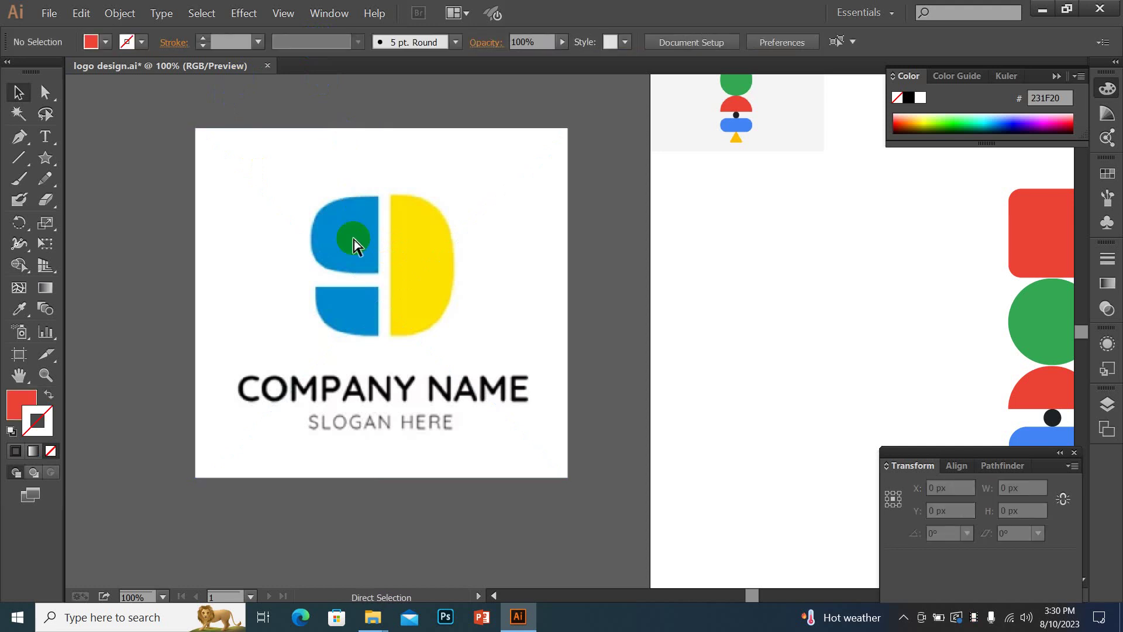
key(ctrl+equal)
key(ctrl+equal)
Draw a rectangle over the yellow shape and make it an unfilled red outline.
drag(342, 239, 503, 357)
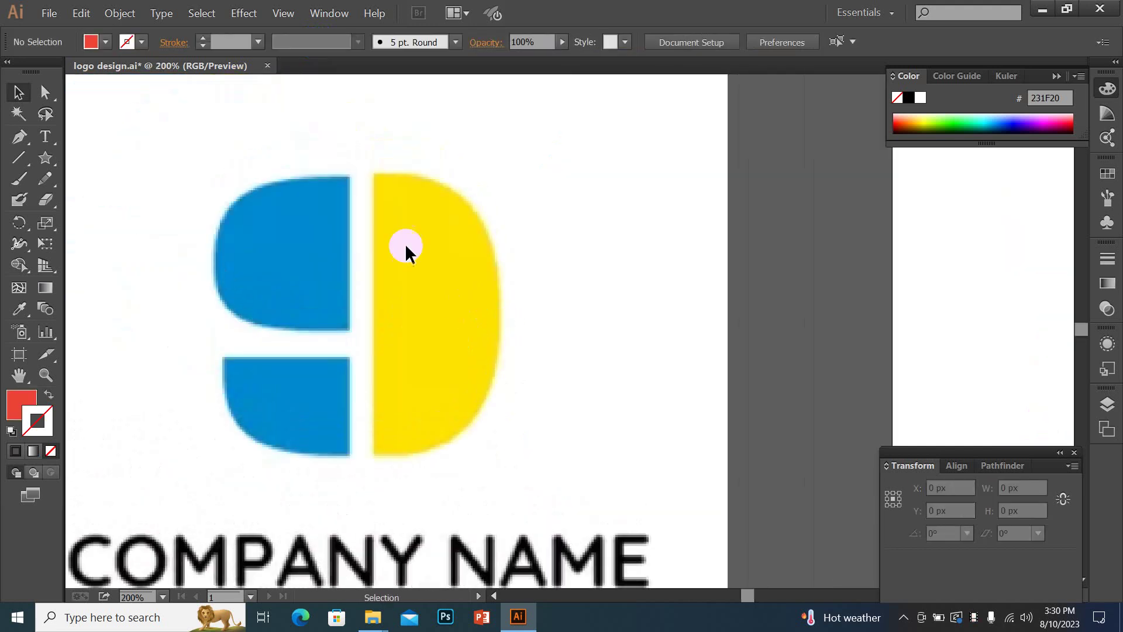
drag(45, 157, 76, 156)
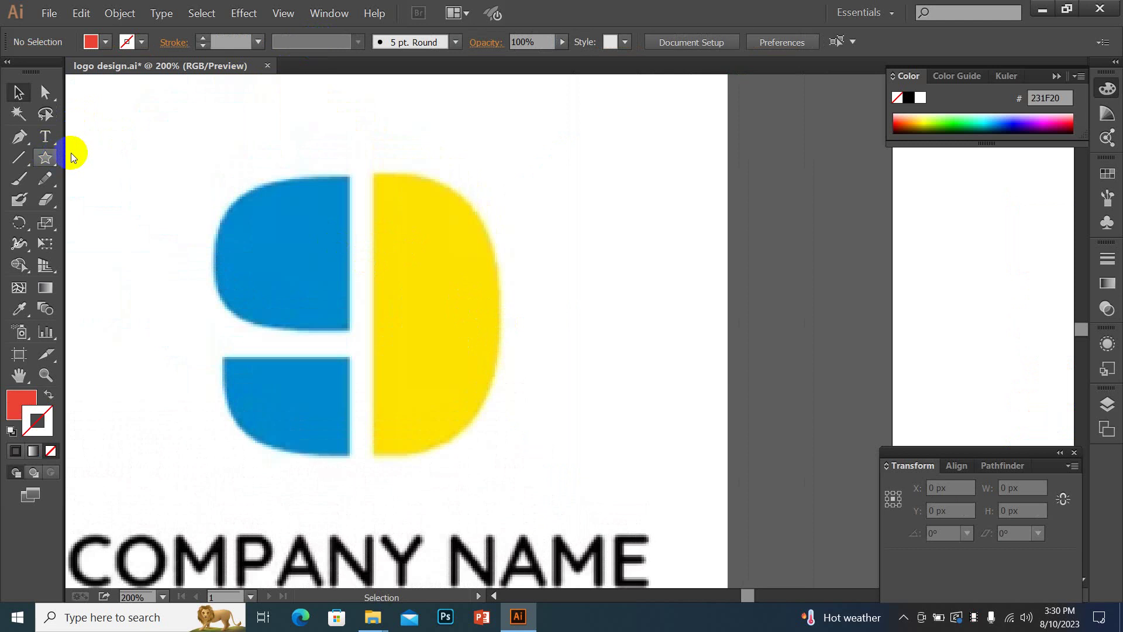
click(76, 157)
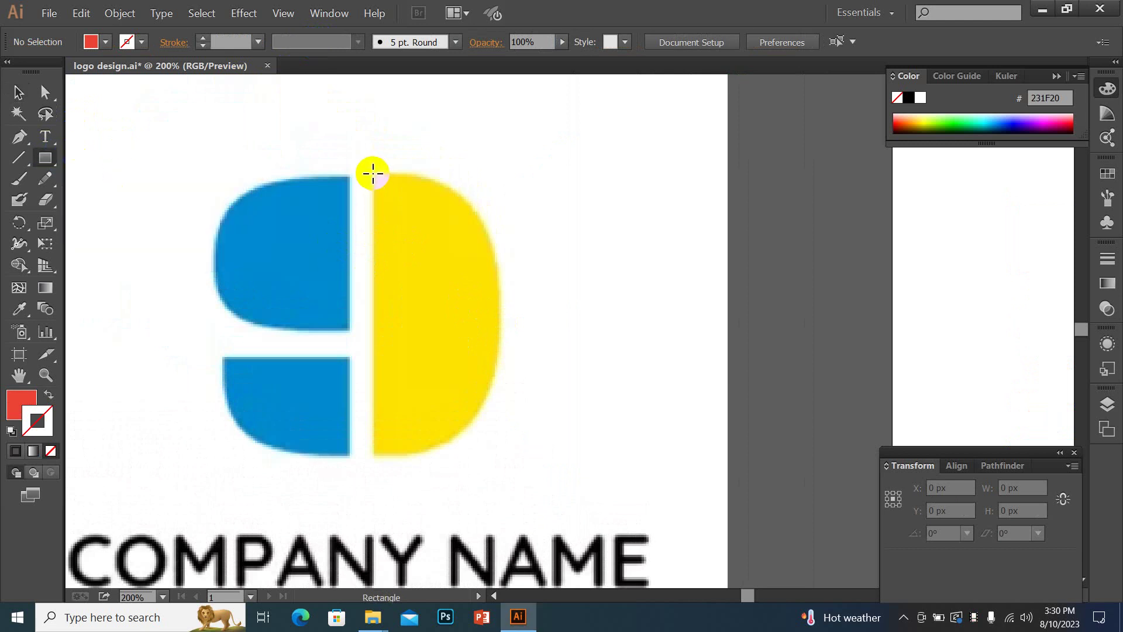
drag(373, 172, 487, 453)
drag(505, 460, 501, 457)
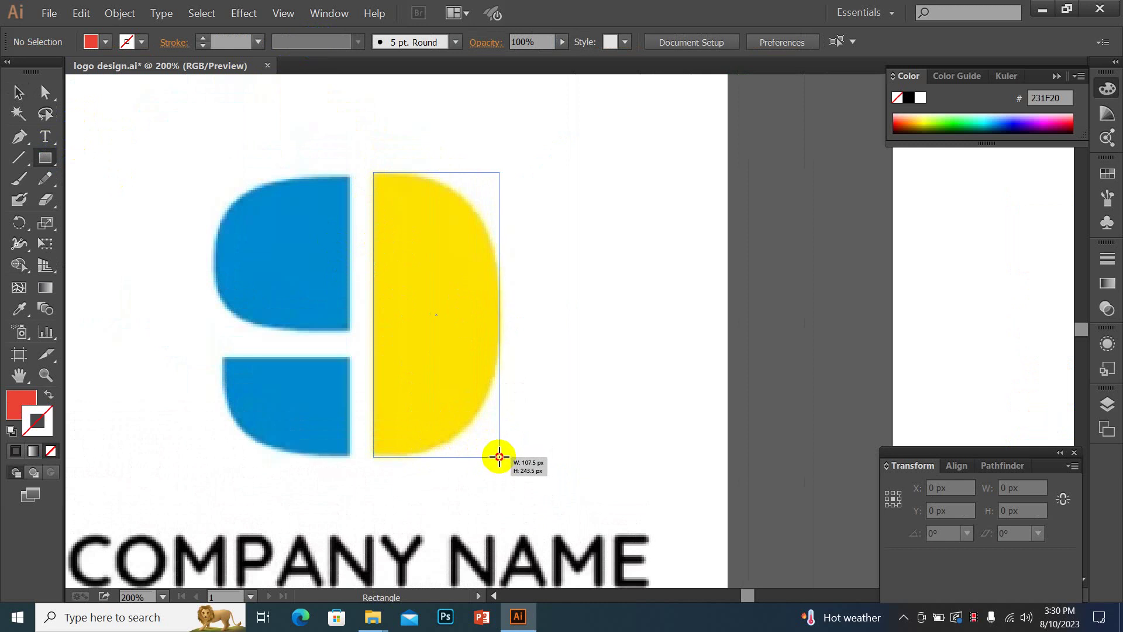
drag(499, 455, 499, 455)
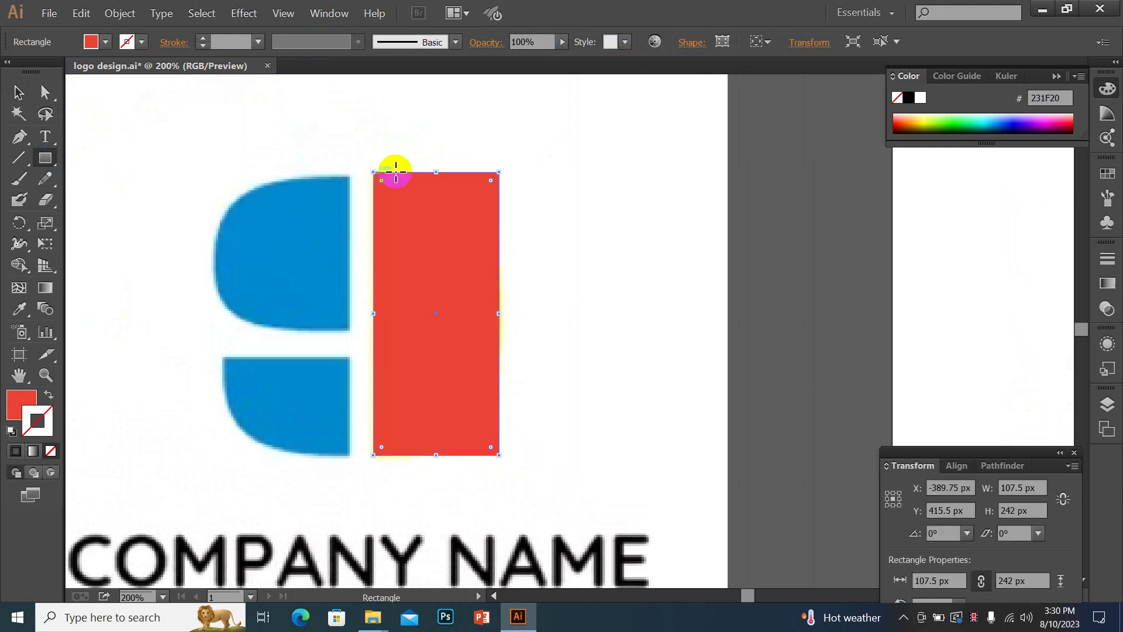
click(34, 399)
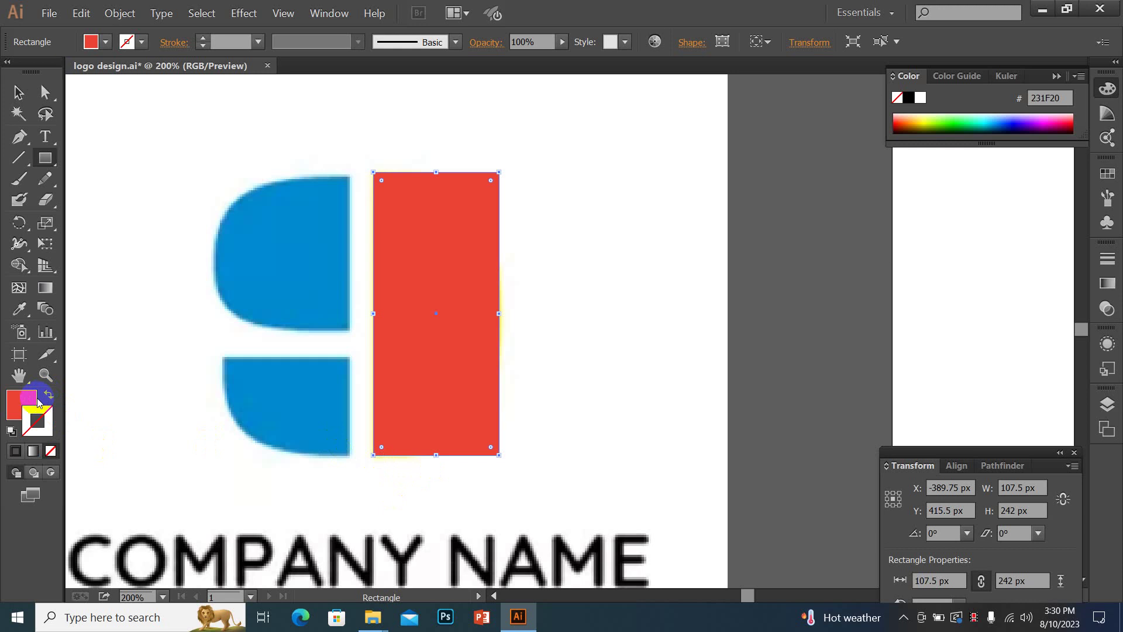
click(49, 395)
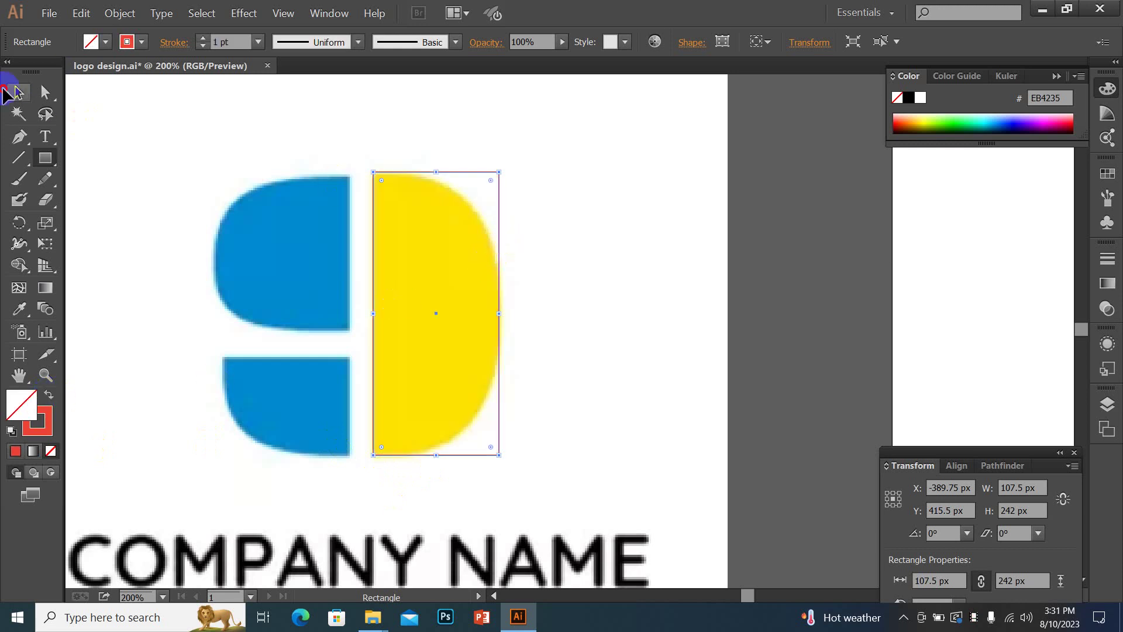
click(4, 87)
Trace rectangles over the upper and lower blue shapes of the logo.
click(50, 166)
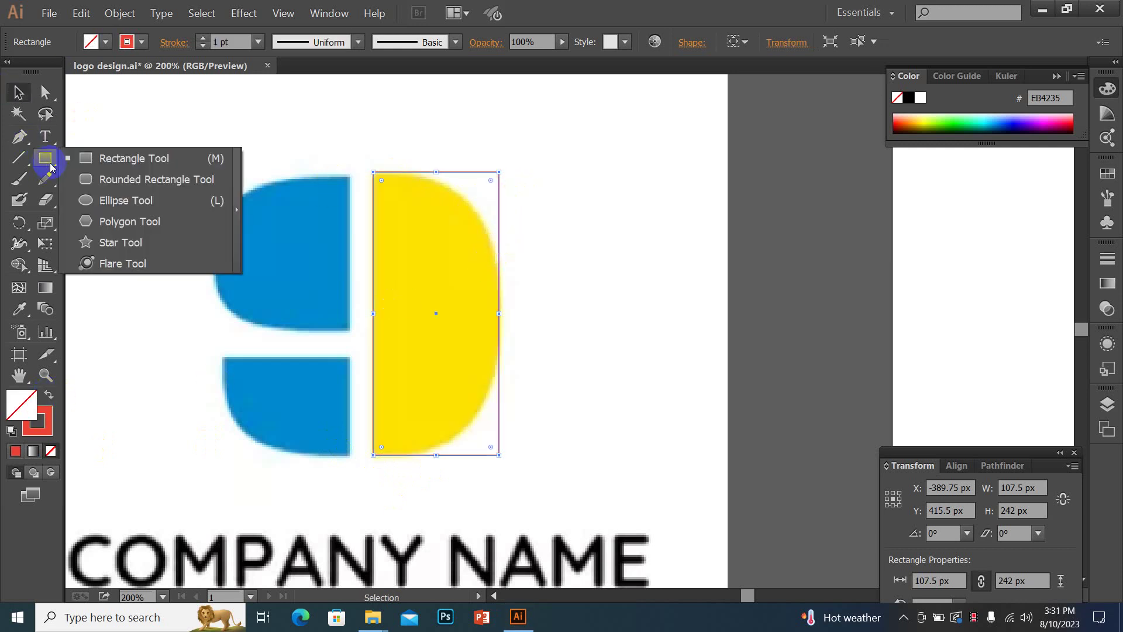
click(125, 158)
drag(350, 328, 212, 176)
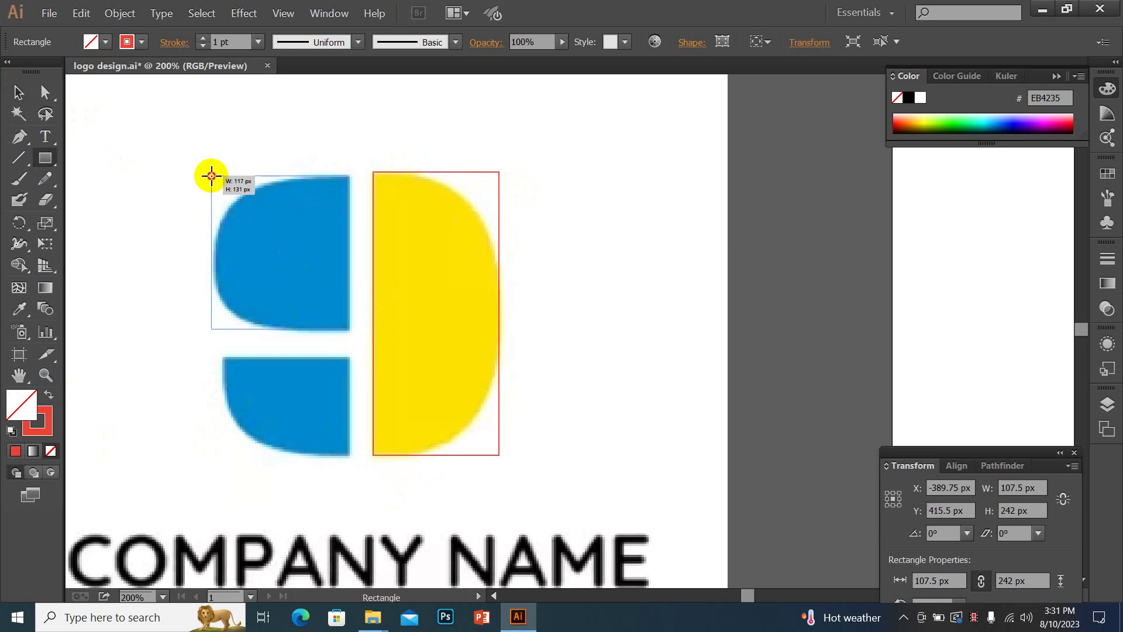
drag(213, 176, 215, 177)
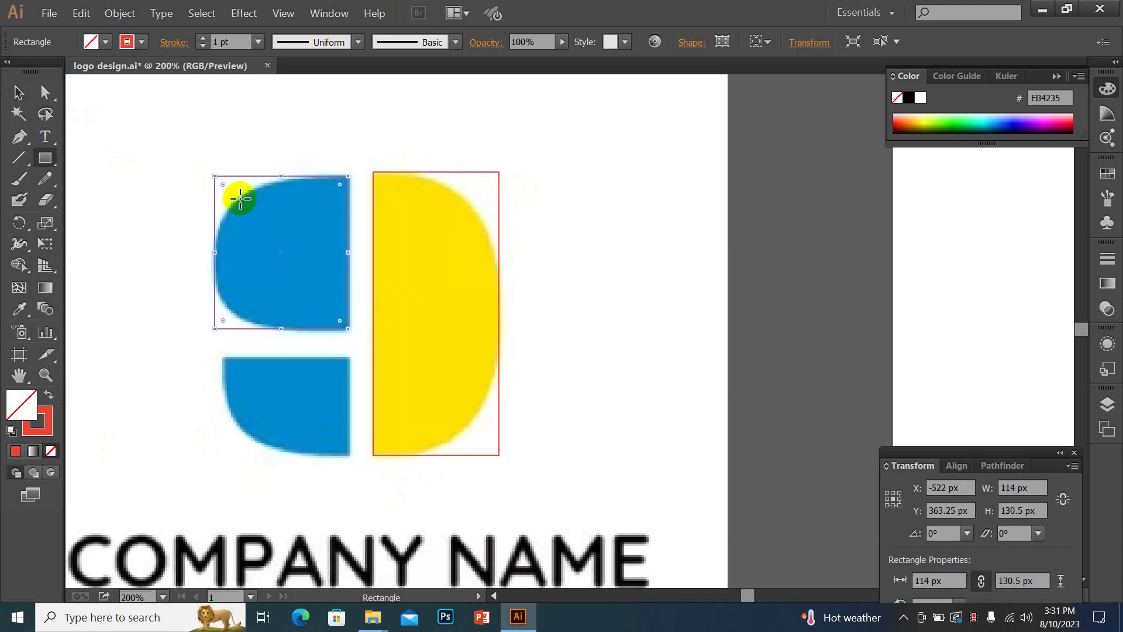
scroll(280, 211, down, 1)
scroll(327, 292, down, 2)
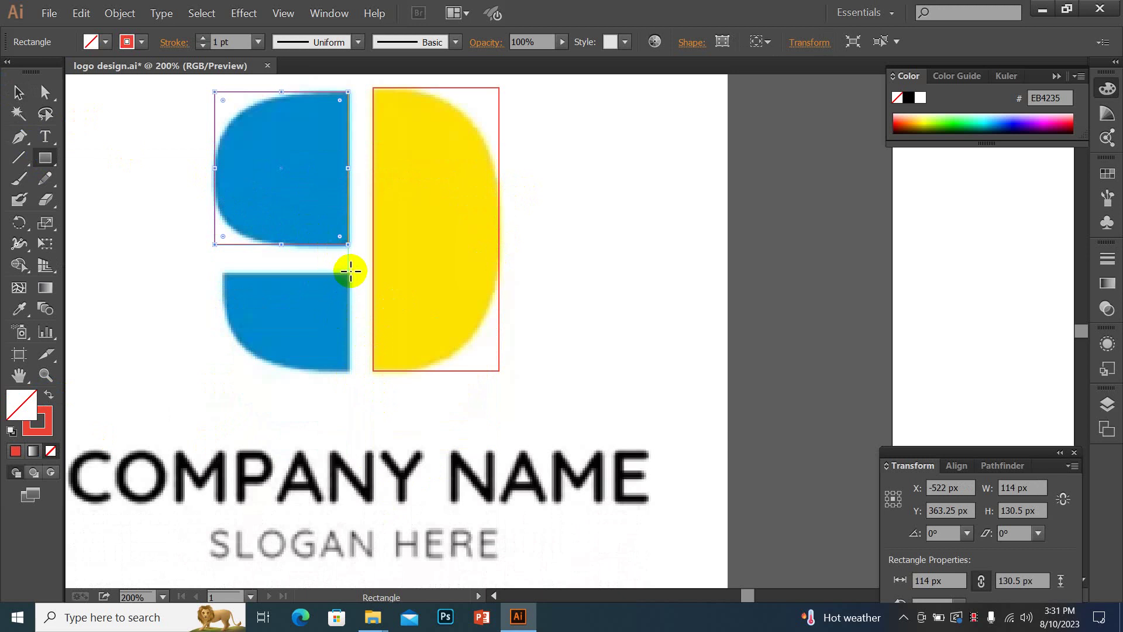
mouse_move(350, 270)
mouse_down()
mouse_move(235, 383)
mouse_move(223, 370)
mouse_up()
click(18, 92)
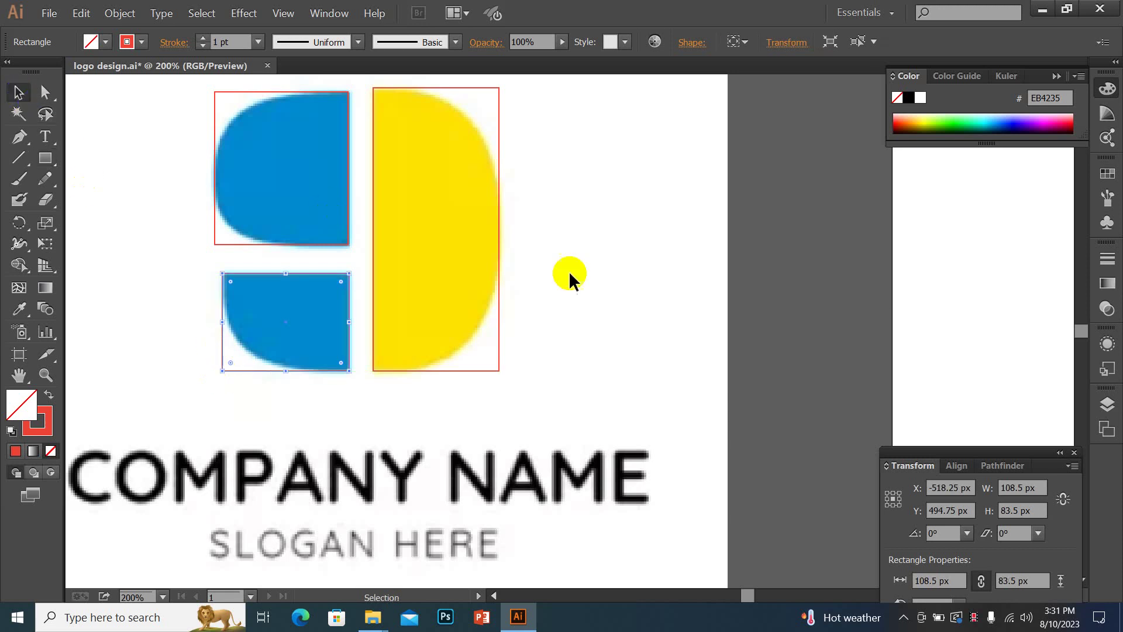
click(575, 253)
scroll(575, 250, up, 1)
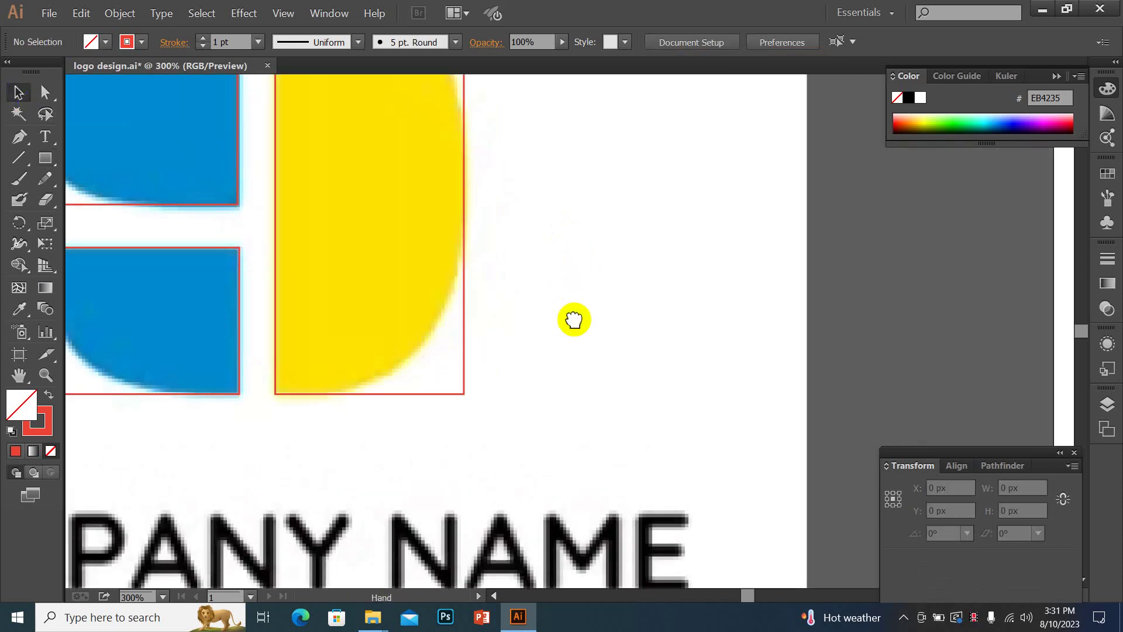
Round the yellow rectangle's two right corners into a D shape.
scroll(574, 319, down, 1)
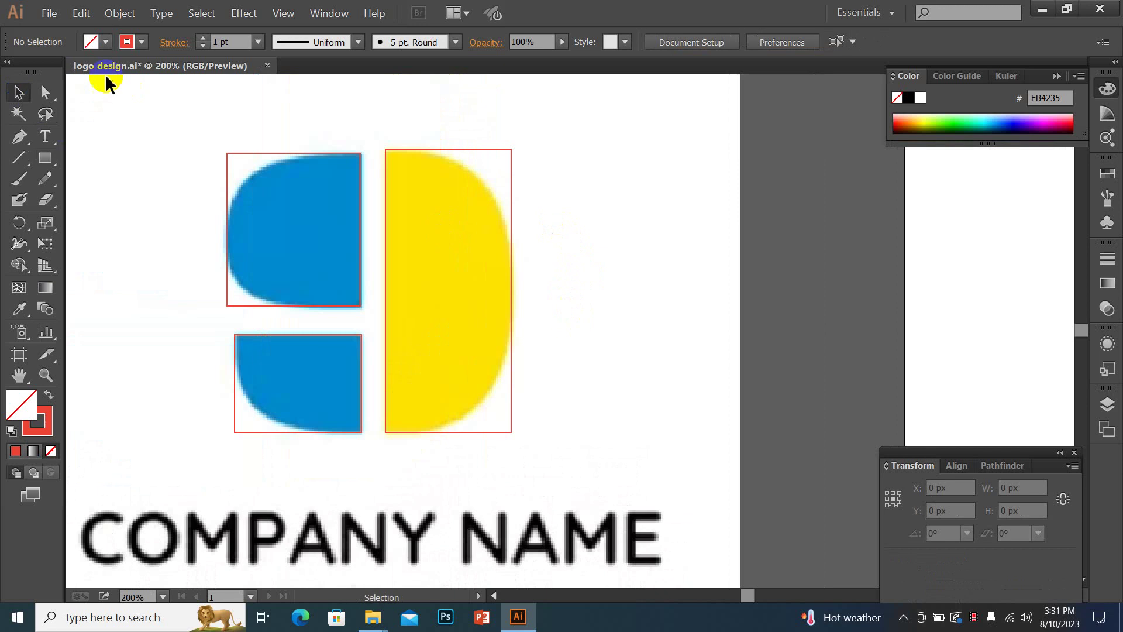
click(47, 92)
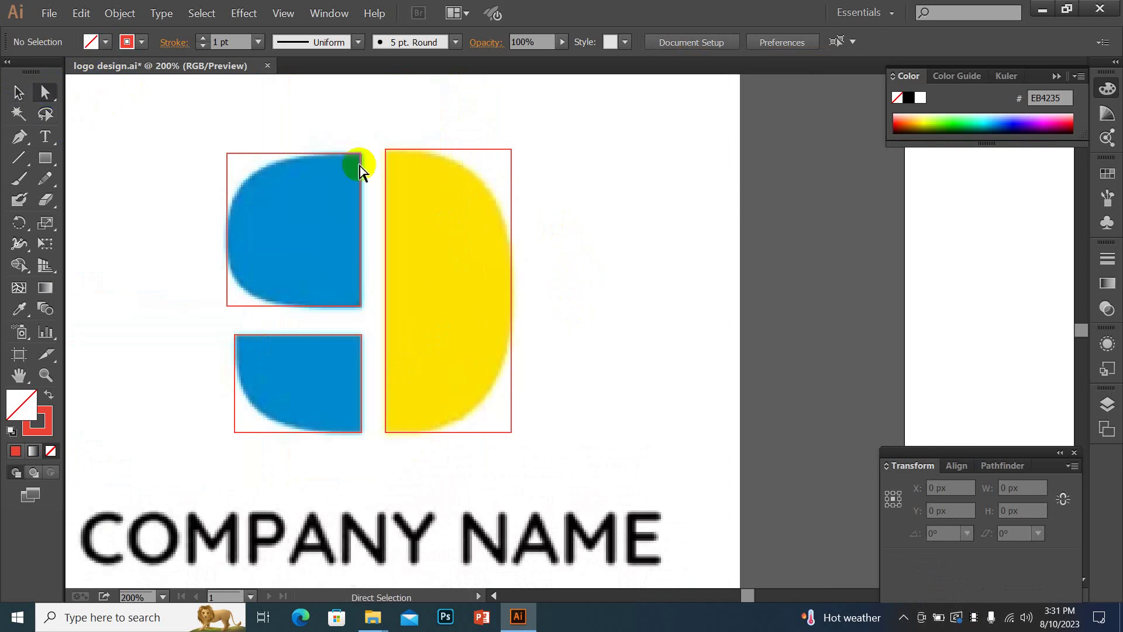
click(511, 150)
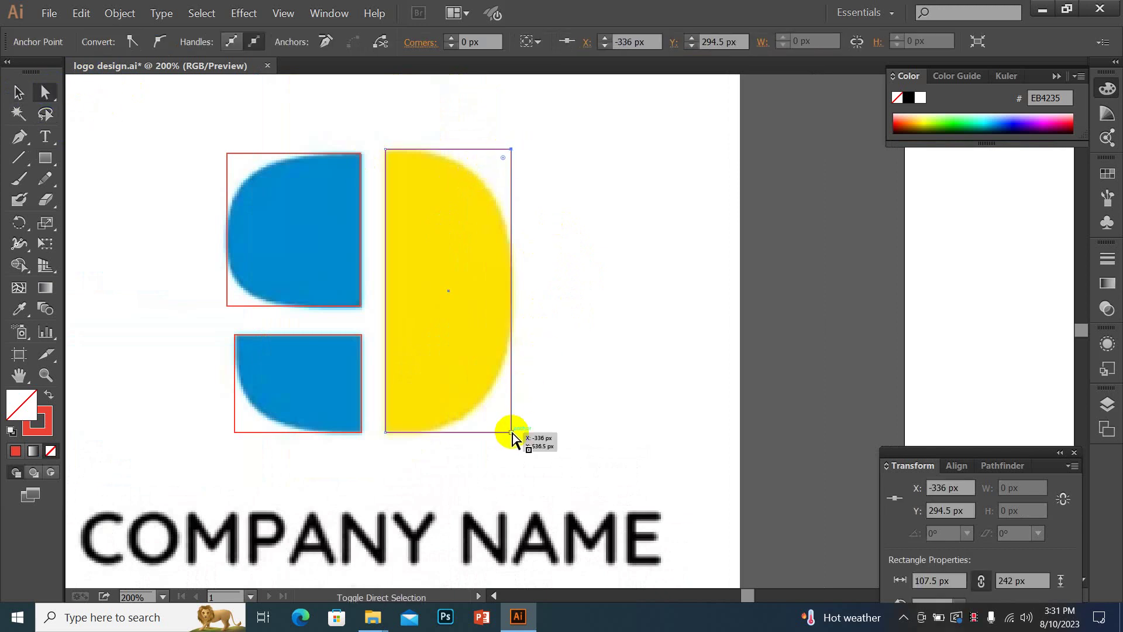
shift+click(512, 433)
mouse_move(501, 426)
mouse_down()
mouse_move(388, 308)
mouse_move(431, 356)
mouse_move(405, 322)
mouse_up()
Round the upper blue rectangle's top-left and bottom-left corners.
key(ctrl+shift+a)
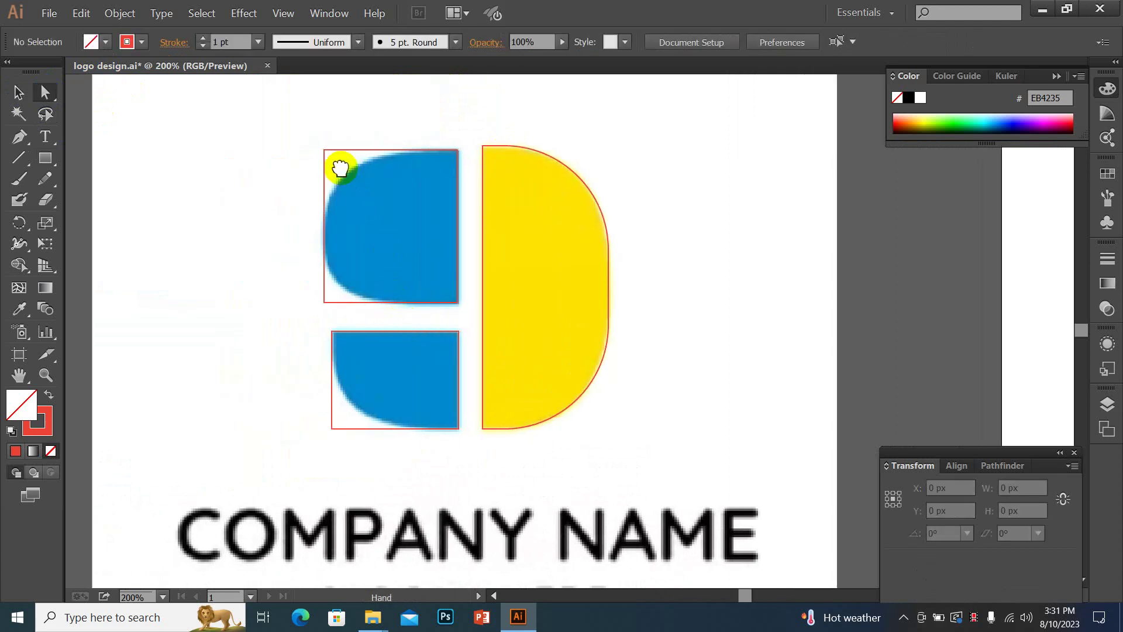
drag(324, 157, 406, 240)
click(331, 152)
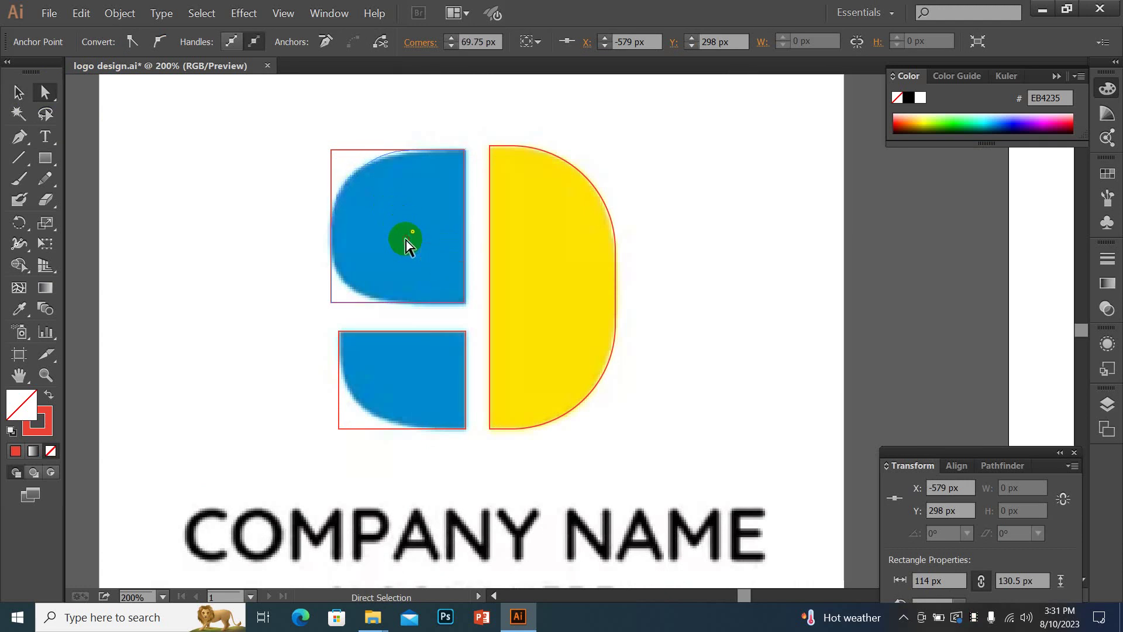
click(341, 300)
drag(337, 294, 387, 249)
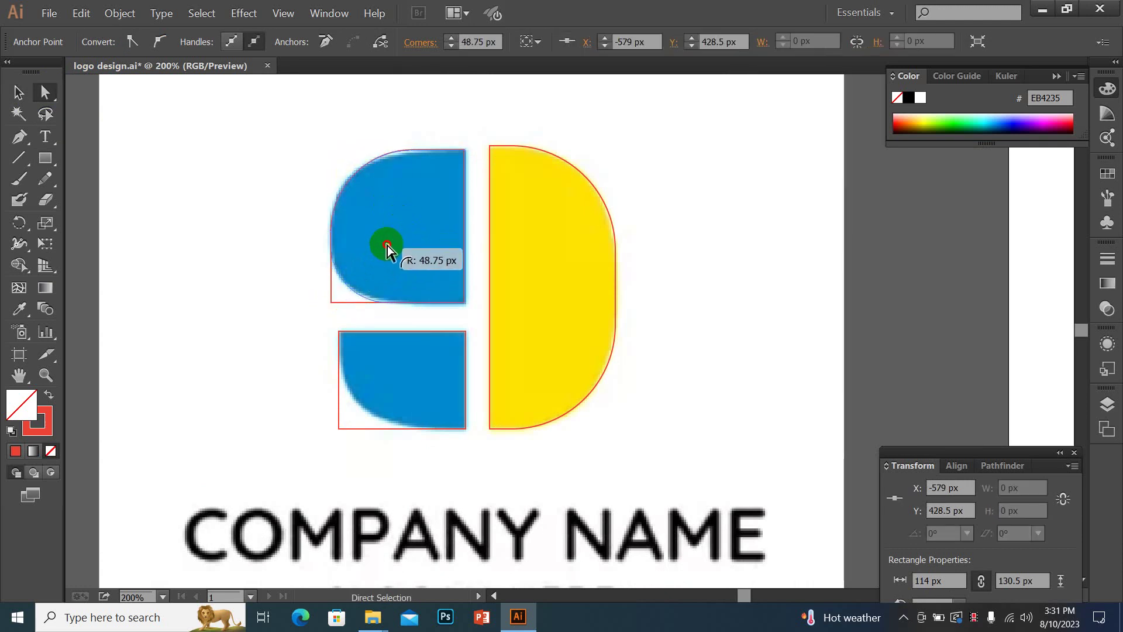
click(341, 296)
Round the lower blue rectangle's bottom-left corner.
drag(341, 296, 321, 205)
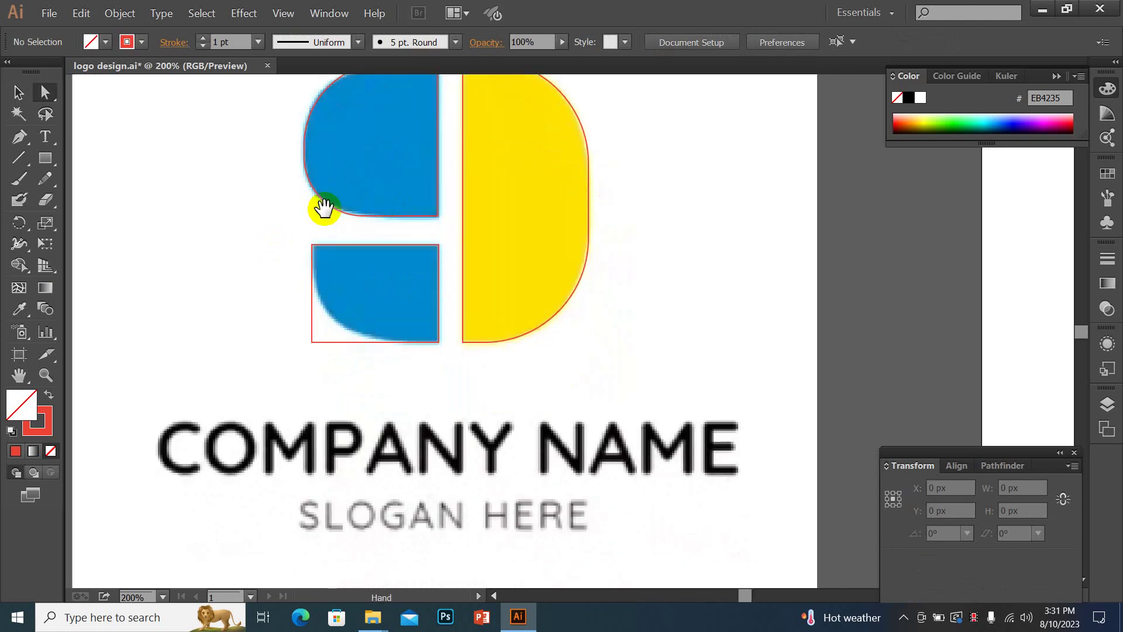
click(314, 343)
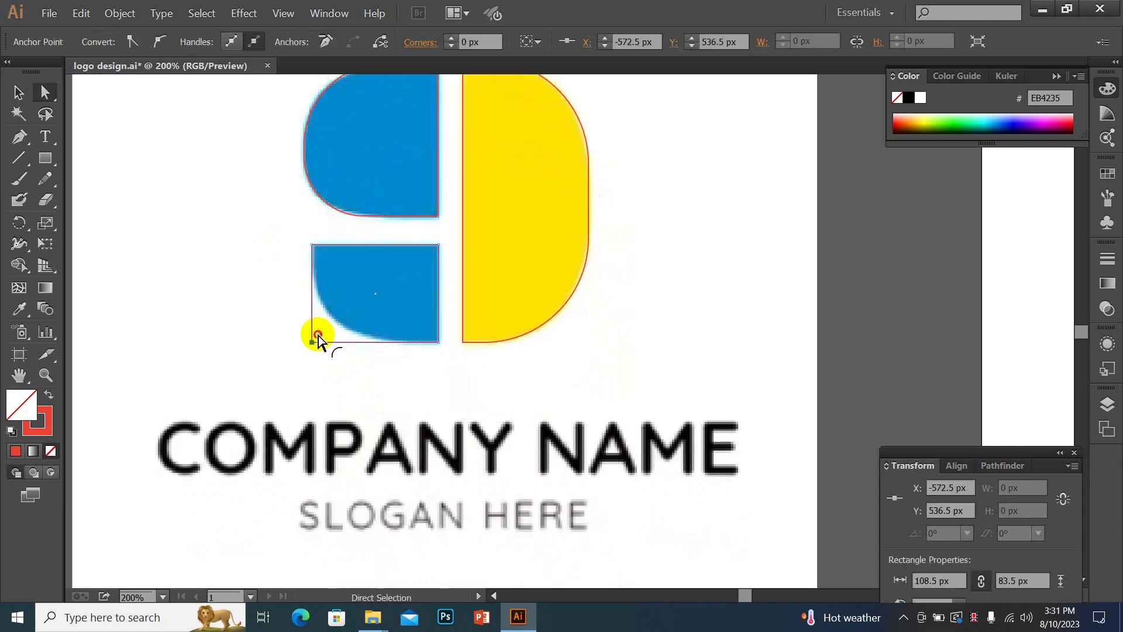
drag(318, 336, 362, 258)
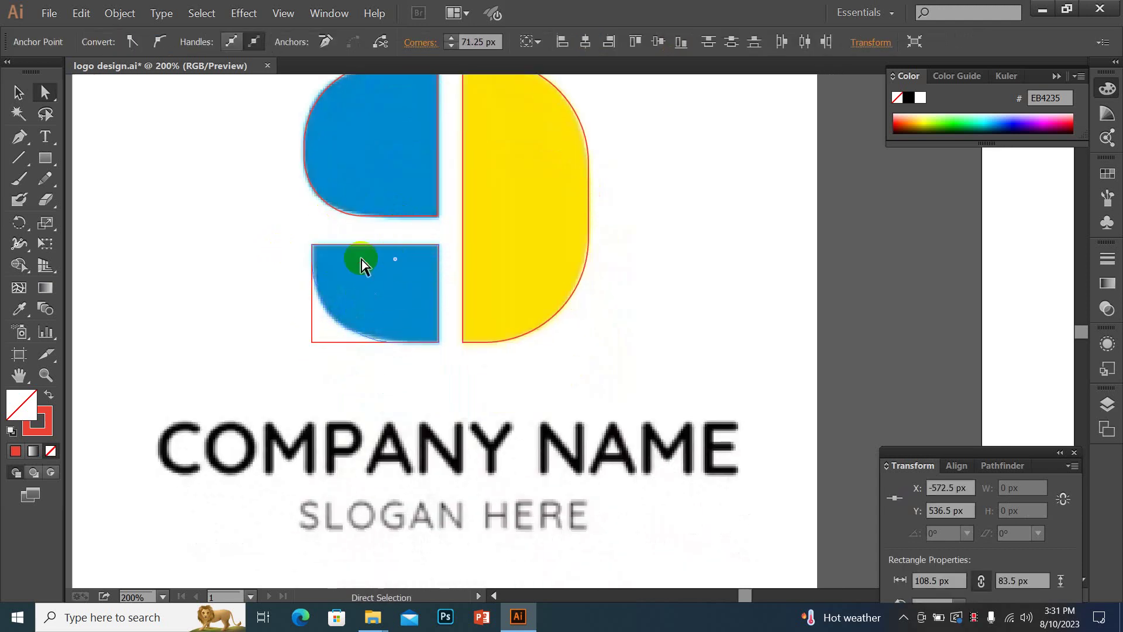
click(233, 223)
Place a copy of the traced outlines beside the artboard.
key(ctrl+minus)
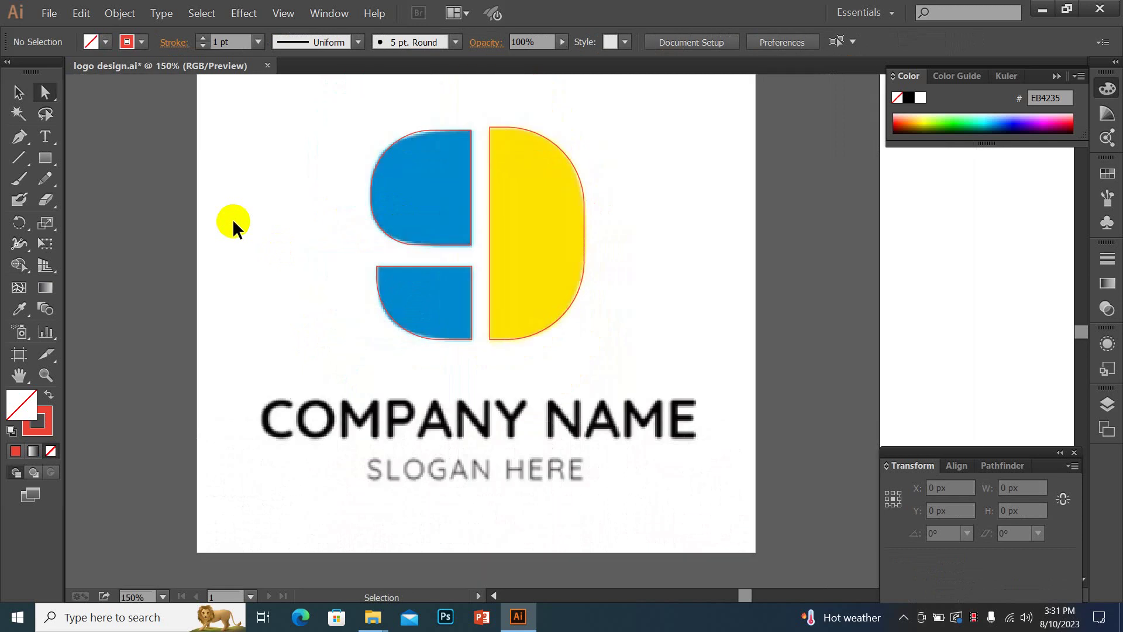
key(ctrl+minus)
click(21, 91)
mouse_move(335, 176)
mouse_down()
mouse_move(584, 321)
mouse_move(573, 321)
mouse_move(895, 338)
mouse_up()
click(827, 258)
Eyedrop the logo's blue into both blue outlines and its yellow into the D outline.
click(829, 241)
key(i)
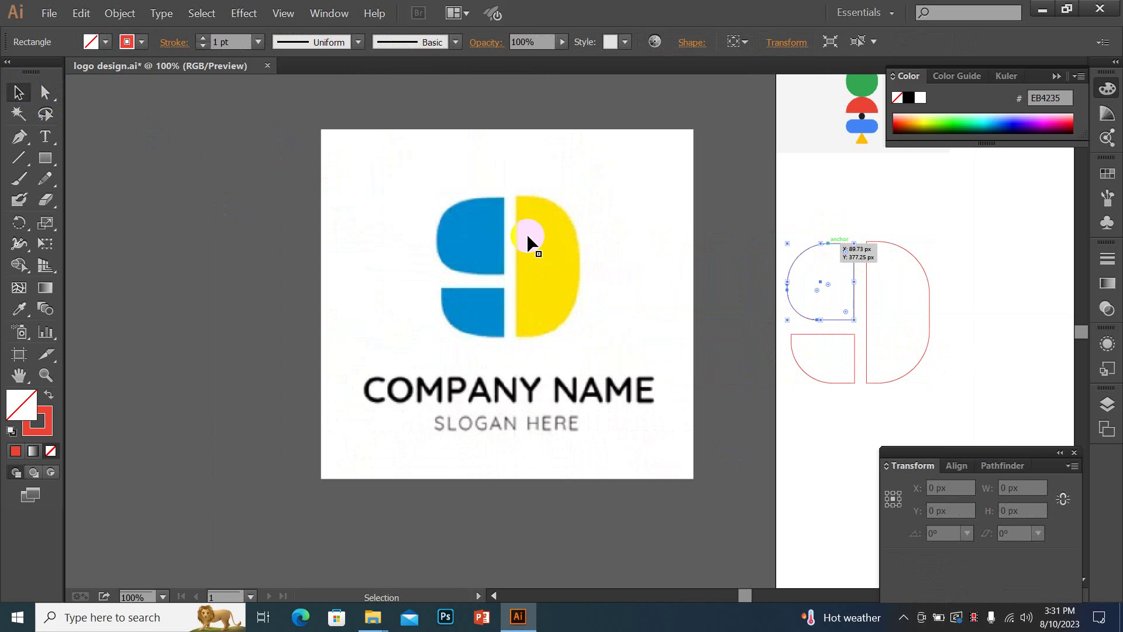
click(489, 220)
key(v)
click(834, 383)
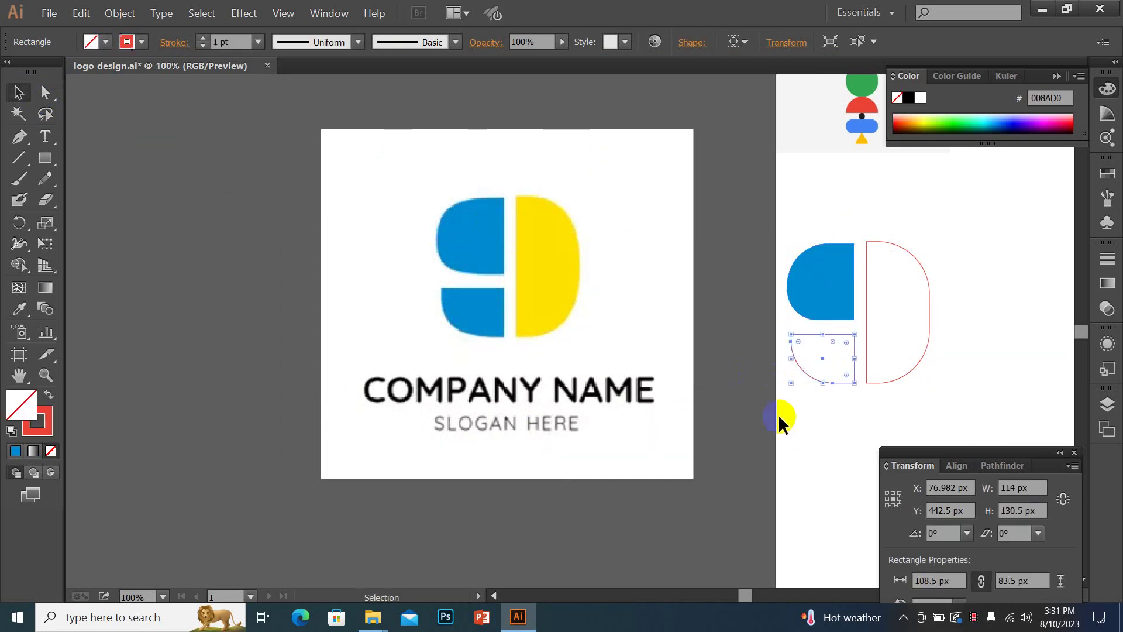
key(i)
click(462, 318)
key(v)
click(912, 257)
key(i)
click(571, 261)
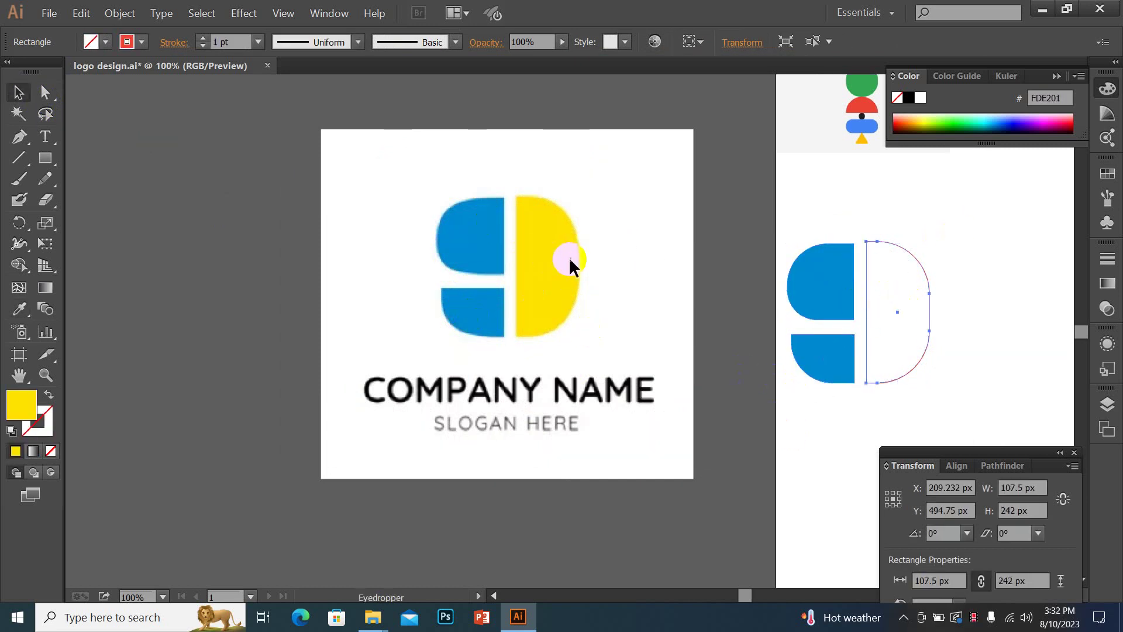
key(v)
drag(900, 251, 567, 197)
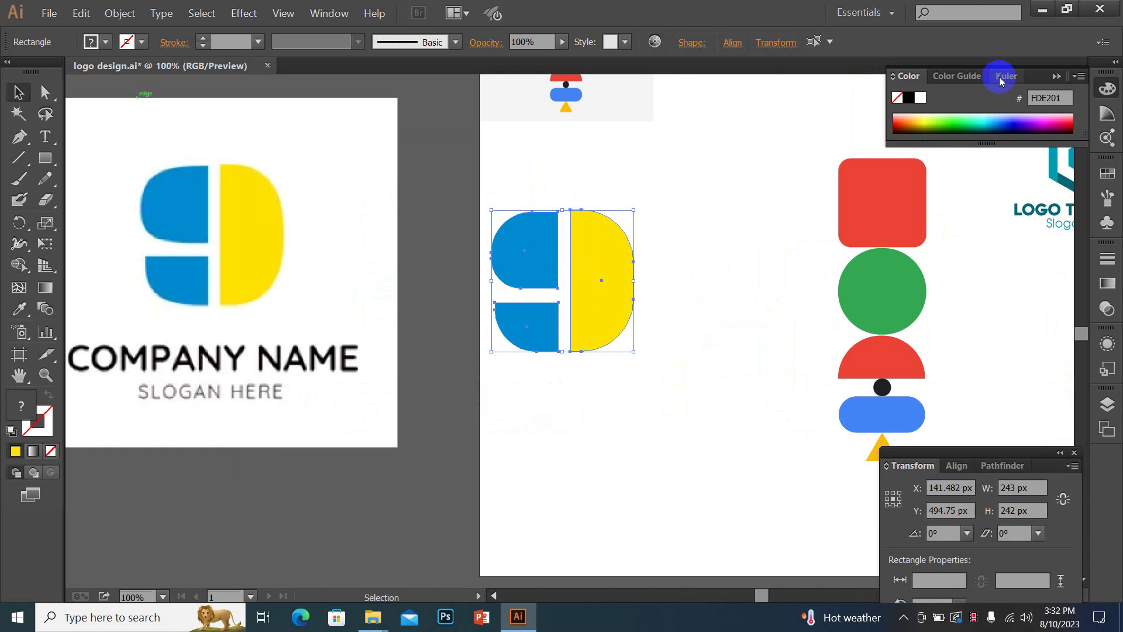
Drag the Logo (5) image from File Explorer into Illustrator.
click(1041, 10)
click(787, 181)
mouse_move(408, 221)
mouse_down()
mouse_move(522, 625)
mouse_move(640, 478)
mouse_up()
Place the Logo (5) hexagon image below the artboard and zoom in on it.
drag(643, 411, 688, 159)
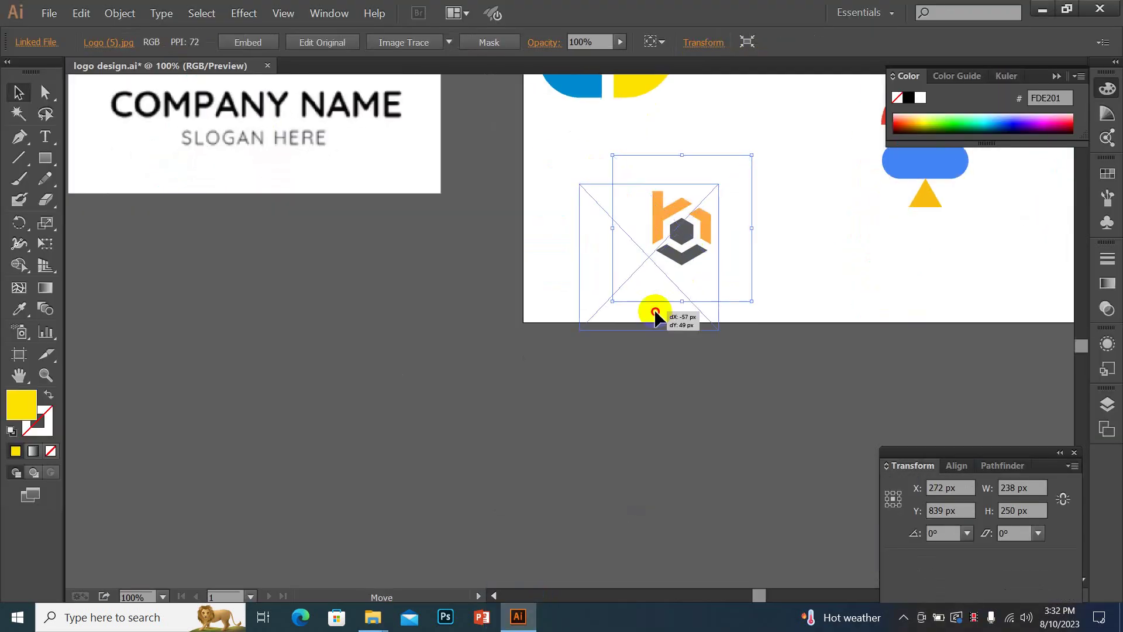
mouse_move(651, 311)
mouse_down()
mouse_move(377, 445)
mouse_move(458, 421)
mouse_up()
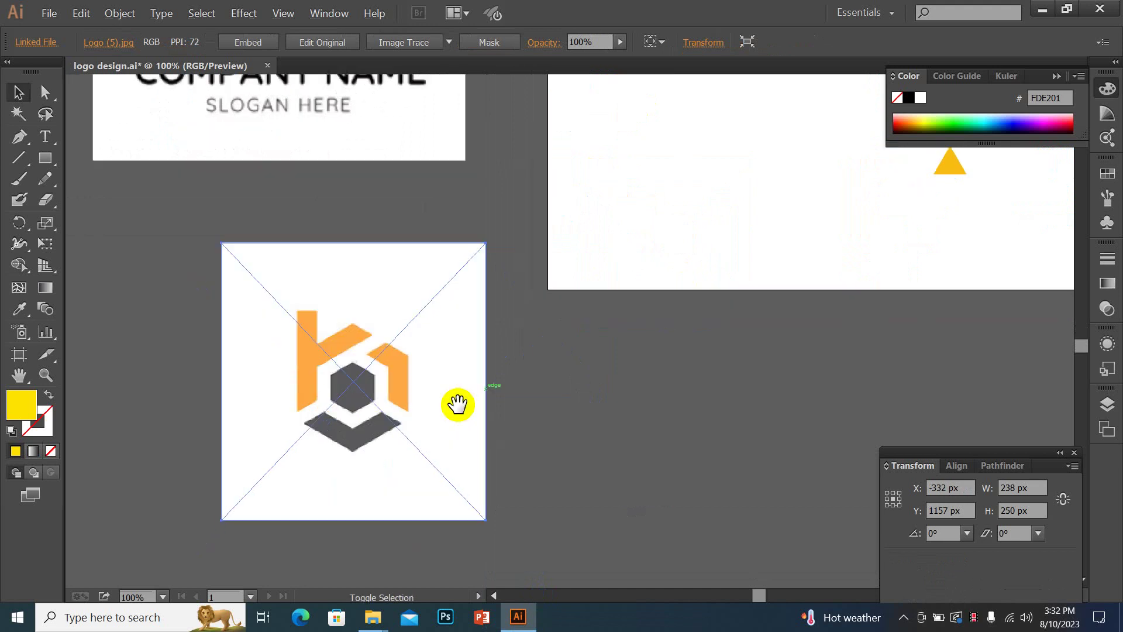
key(ctrl+shift+a)
key(z)
drag(536, 529, 450, 318)
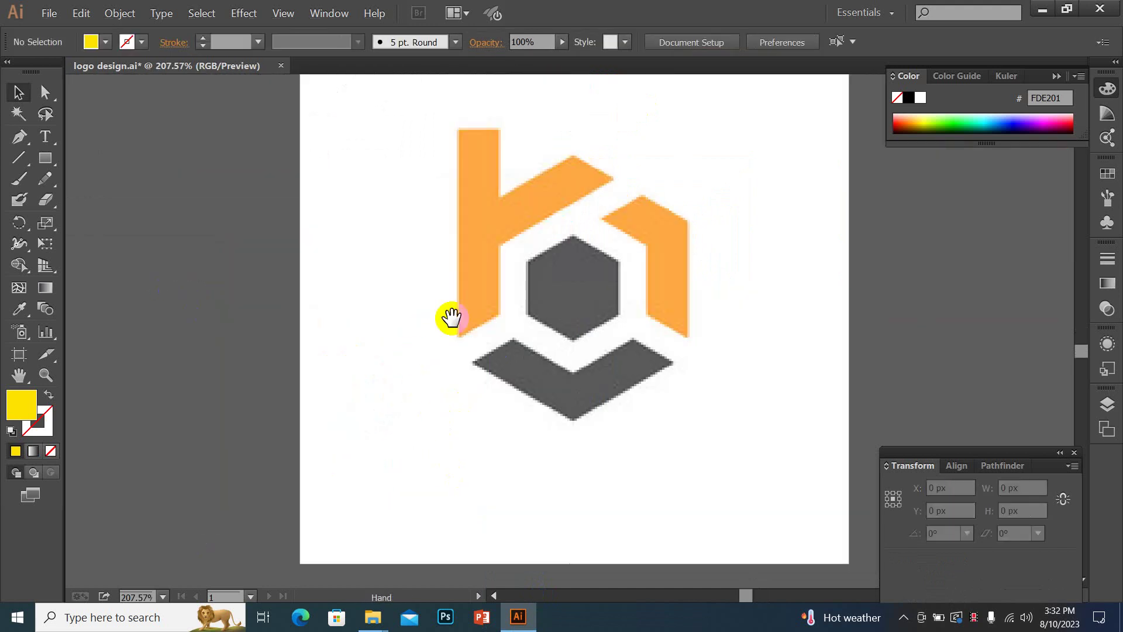
drag(358, 157, 721, 497)
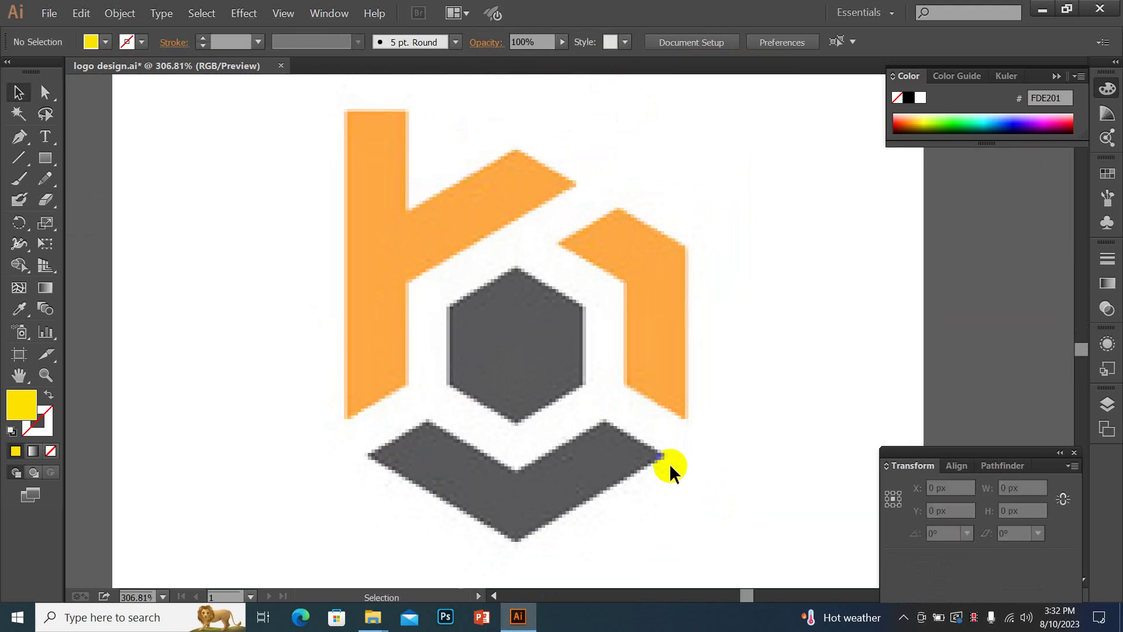
Trace the tall orange bar with a rectangle styled as an unfilled red outline.
key(m)
drag(342, 107, 405, 419)
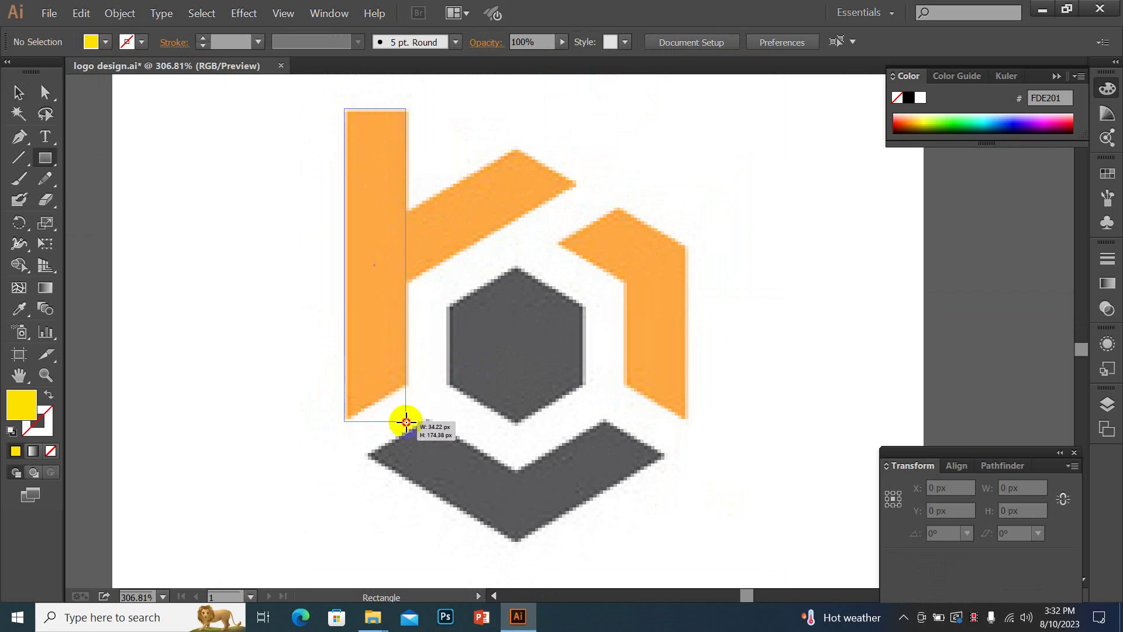
drag(407, 421, 406, 421)
key(shift+x)
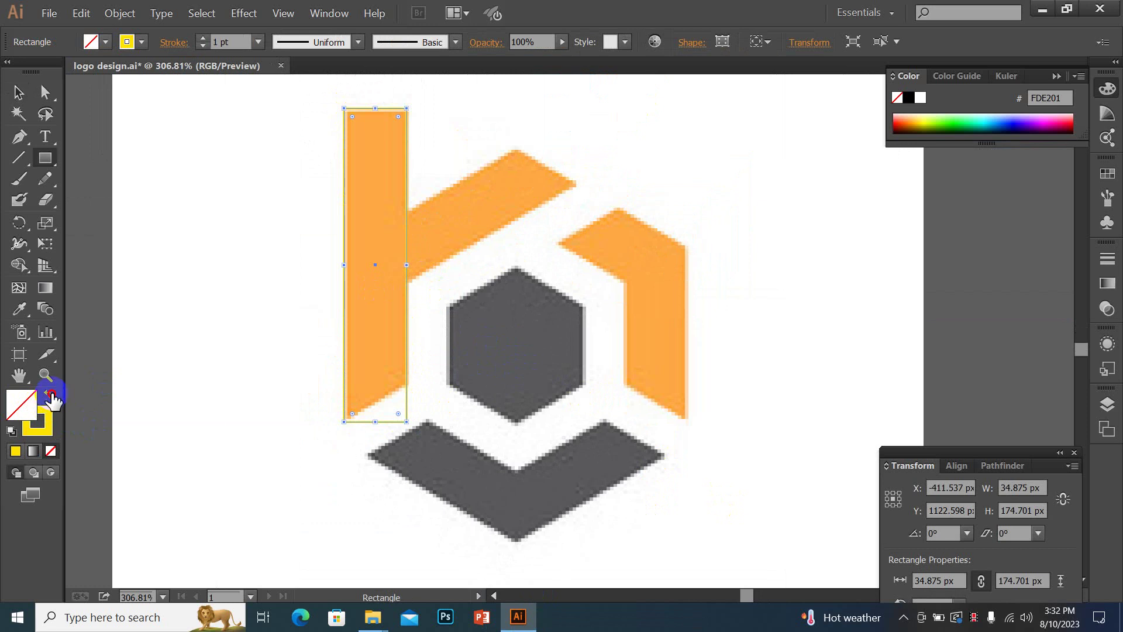
click(51, 396)
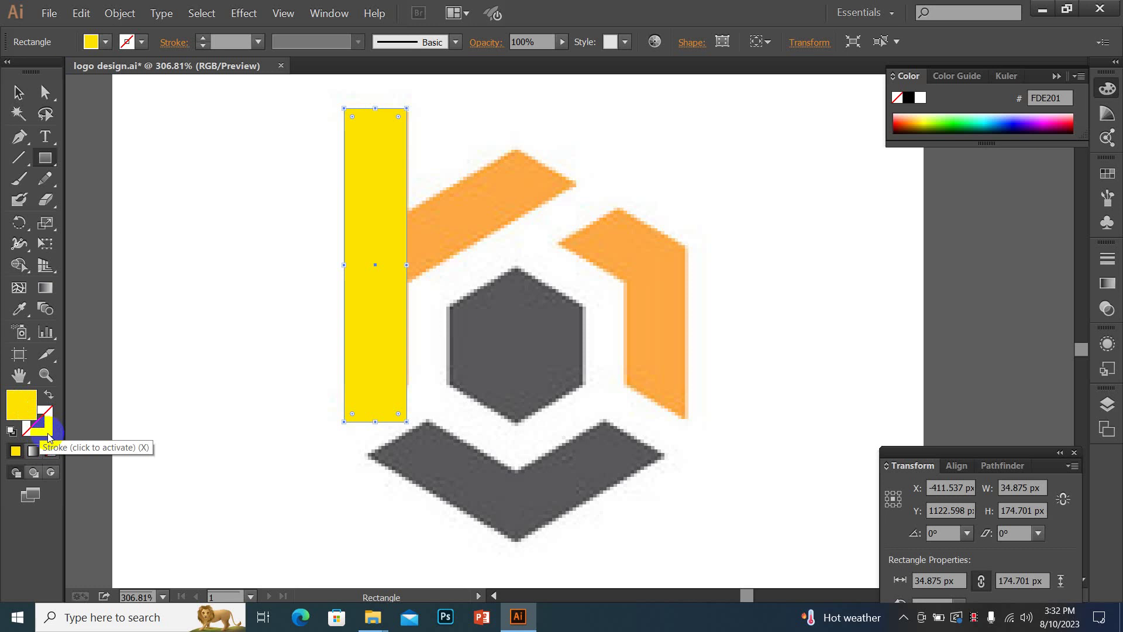
key(shift+x)
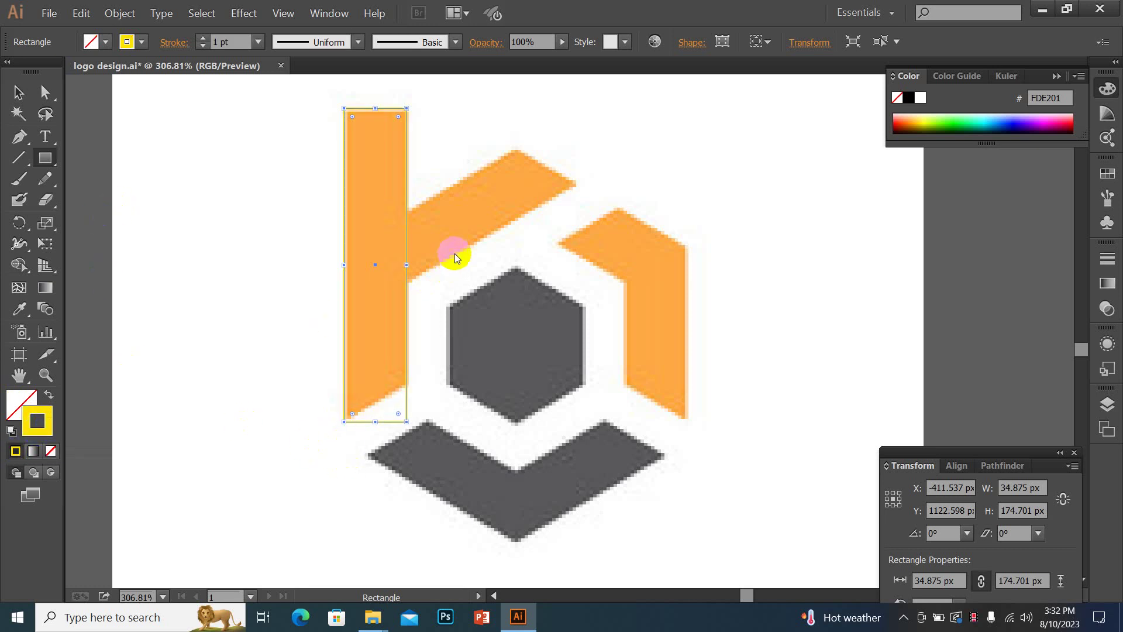
click(567, 192)
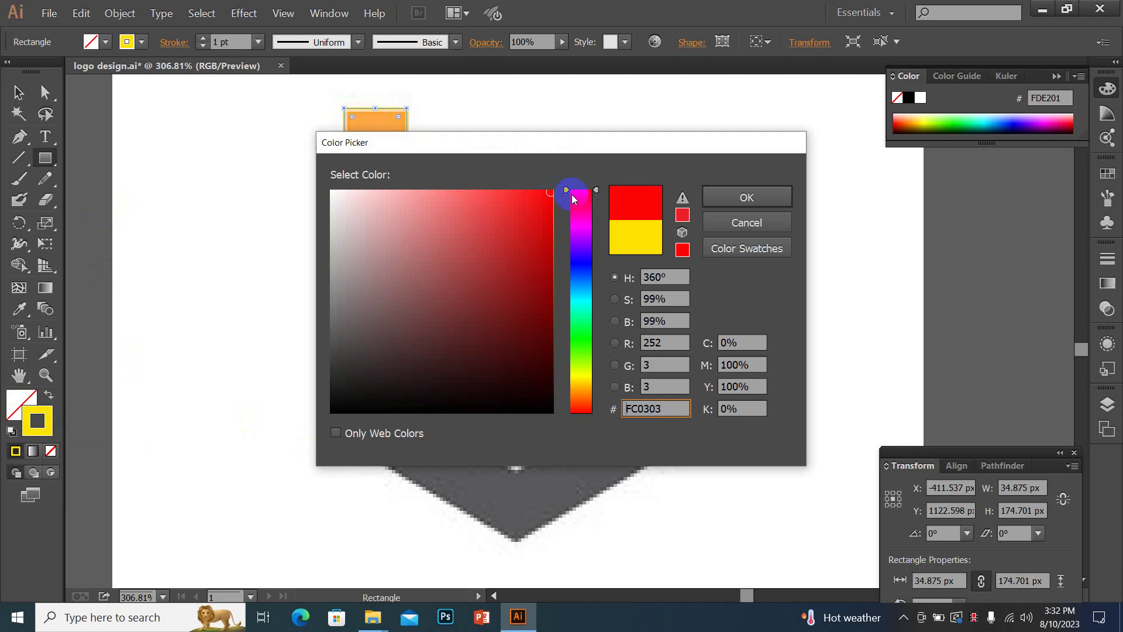
click(763, 199)
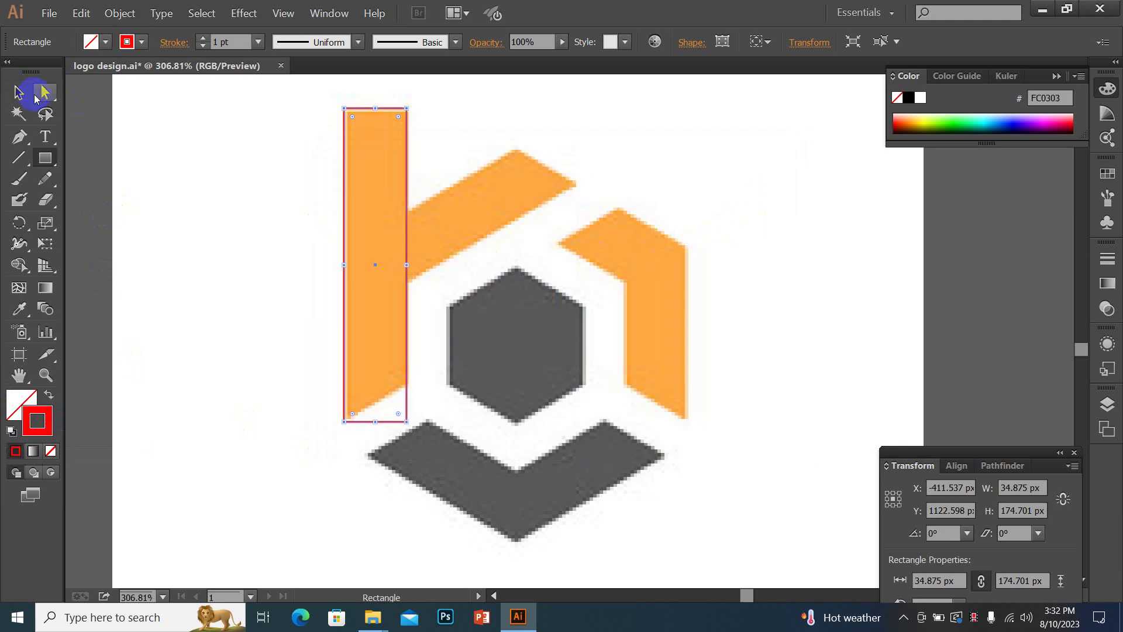
click(30, 94)
drag(574, 366, 507, 306)
click(596, 217)
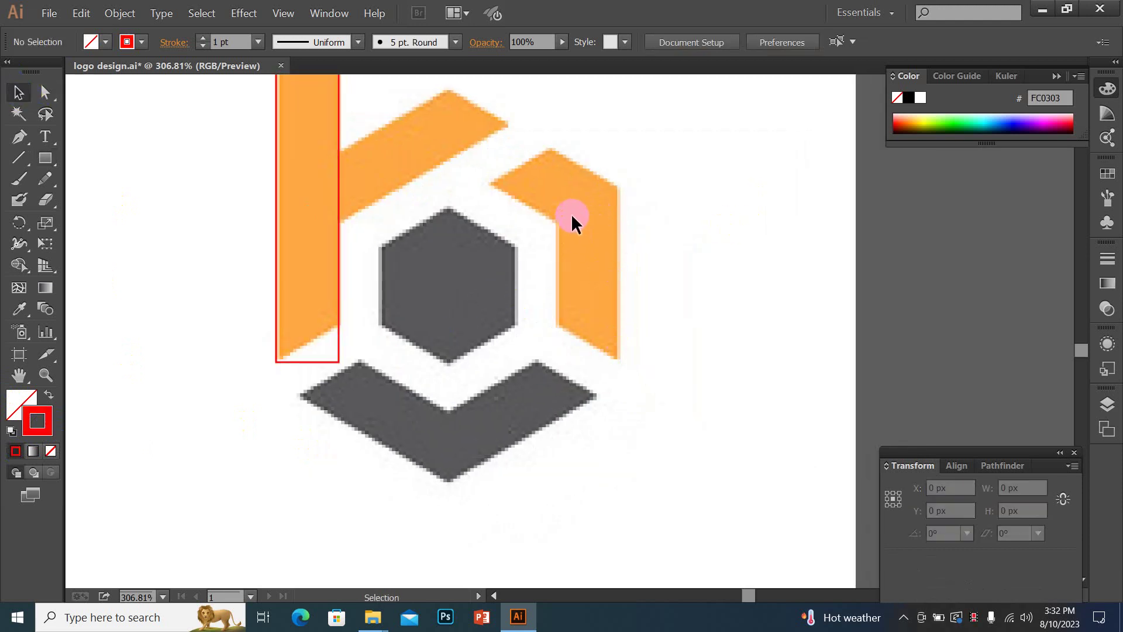
key(ctrl+plus)
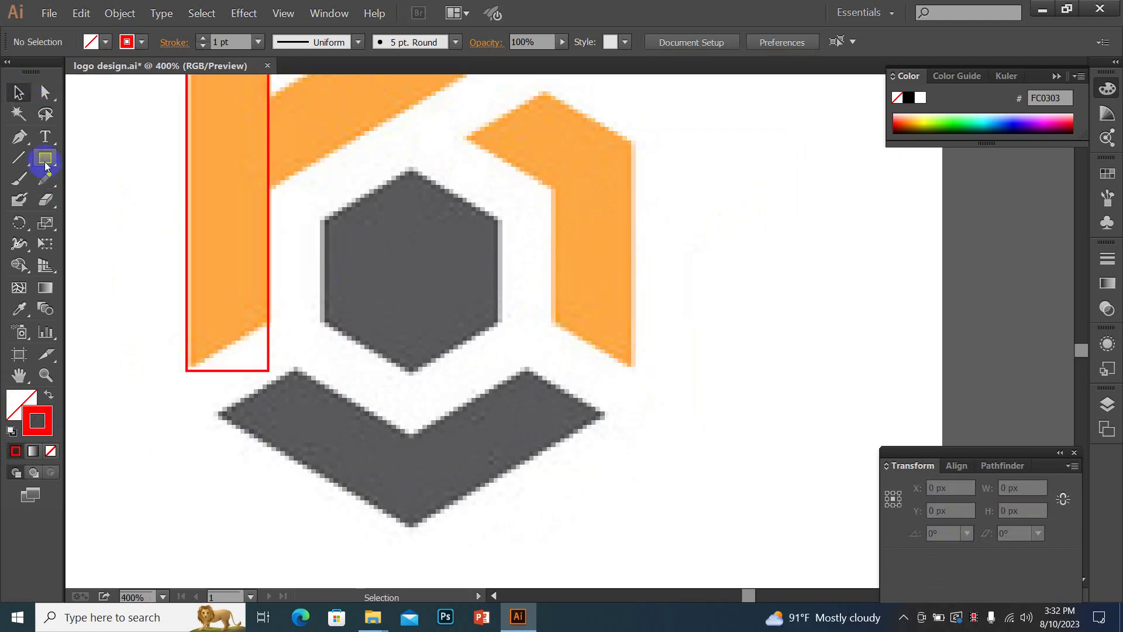
Draw a hexagon over the logo's grey centre, rotating and stretching it to fit.
drag(45, 158, 129, 221)
click(129, 221)
drag(413, 274, 474, 346)
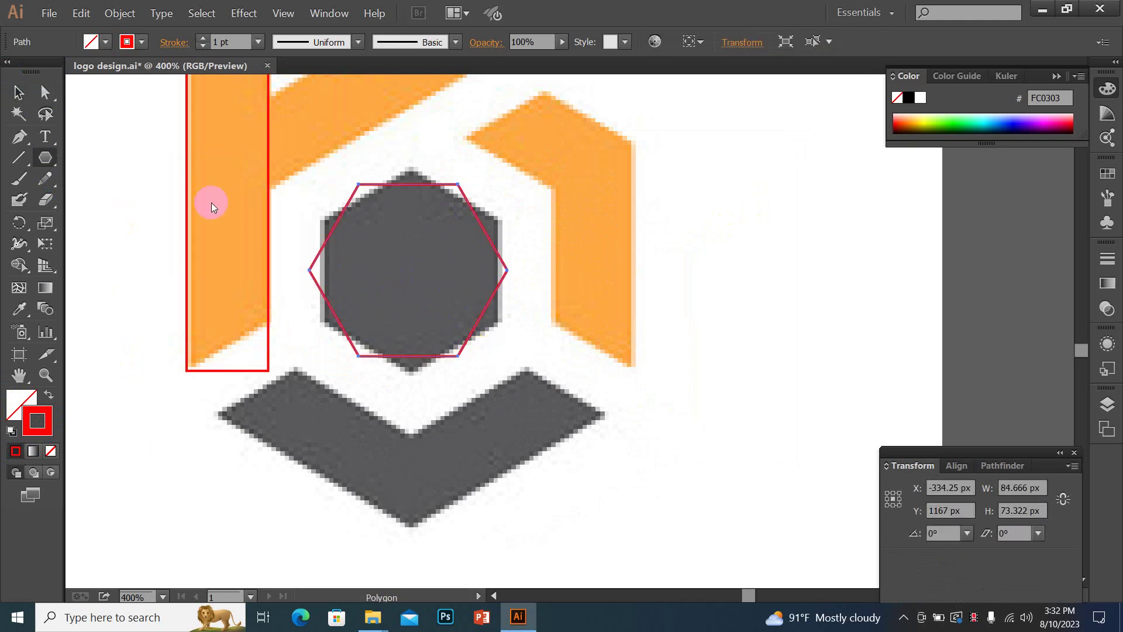
click(18, 92)
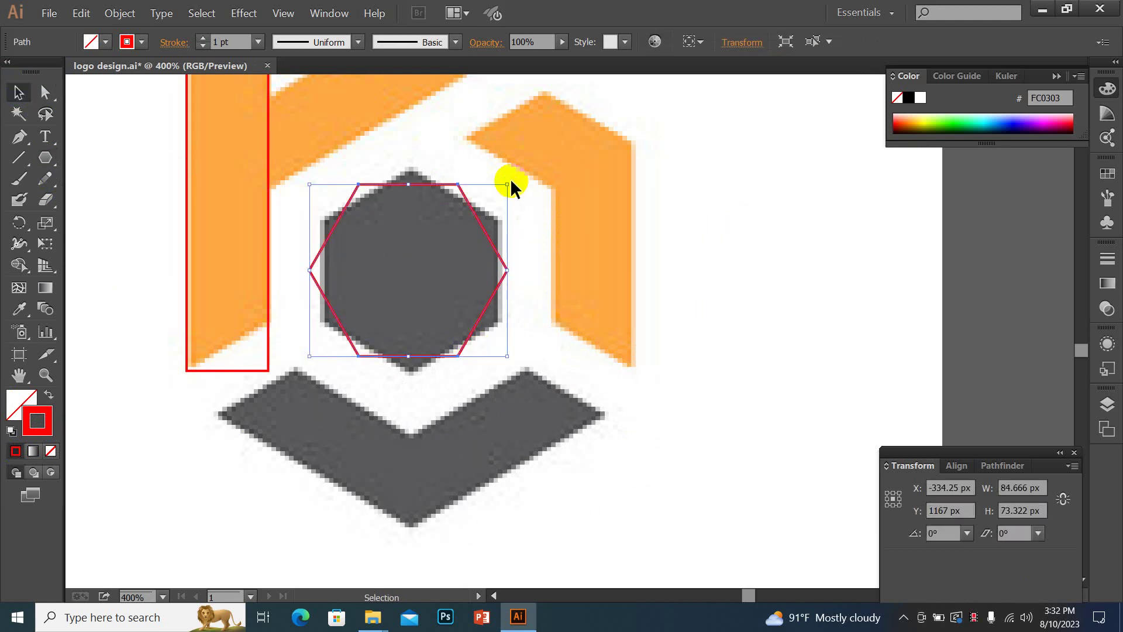
drag(510, 179, 514, 342)
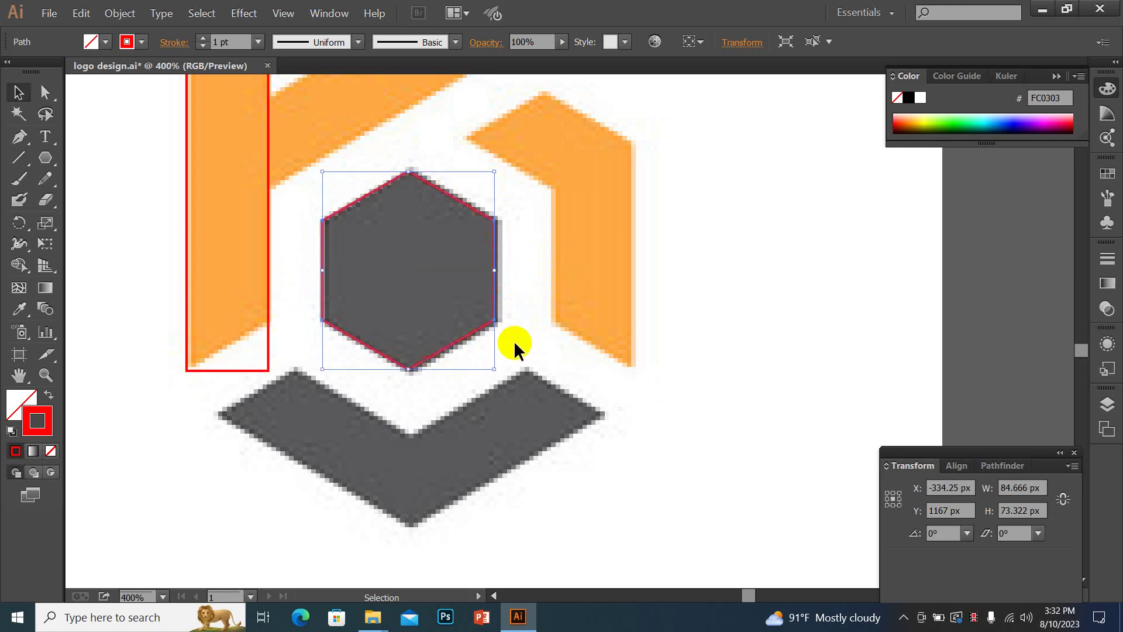
click(550, 277)
click(495, 275)
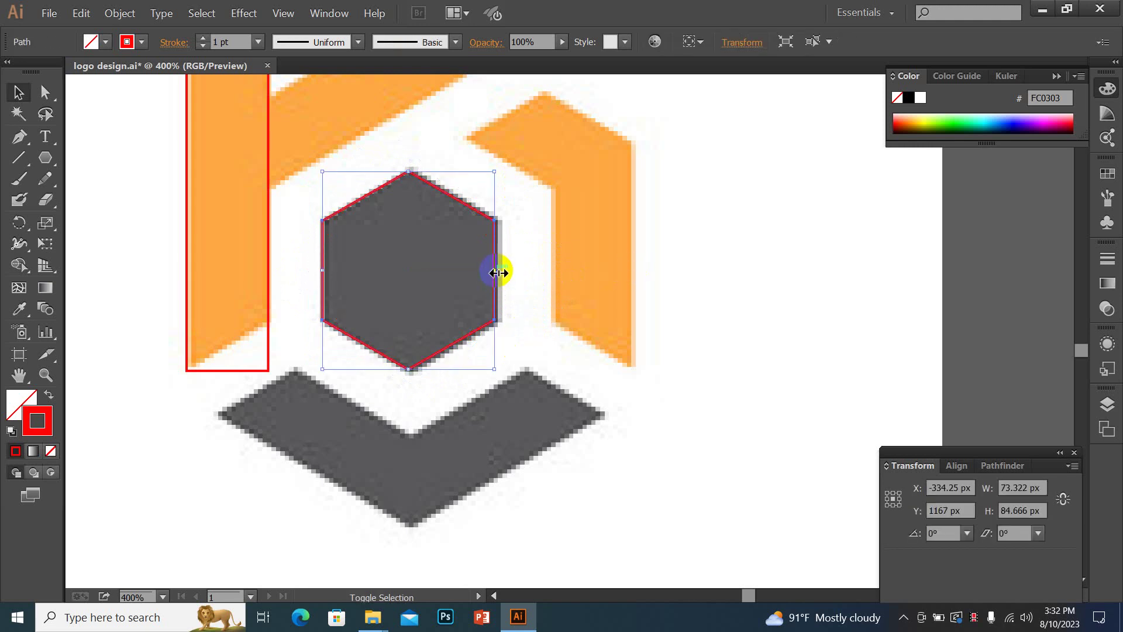
drag(498, 272, 502, 273)
click(566, 273)
Move the traced hexagon to the right of the logo and minimize Illustrator.
drag(494, 197, 352, 318)
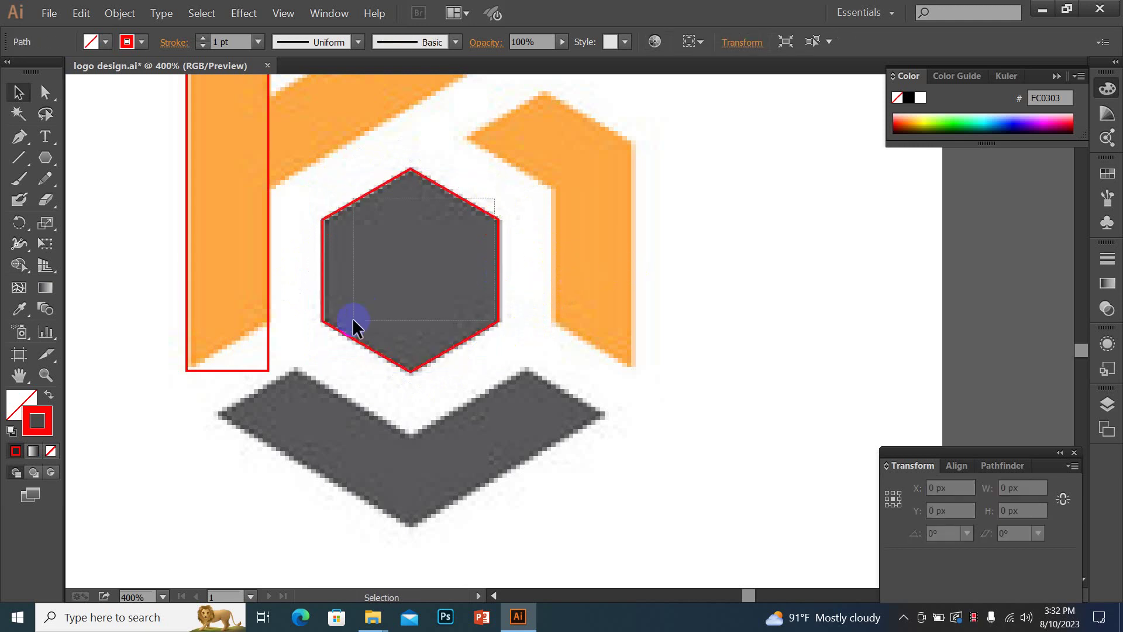
drag(410, 286, 851, 310)
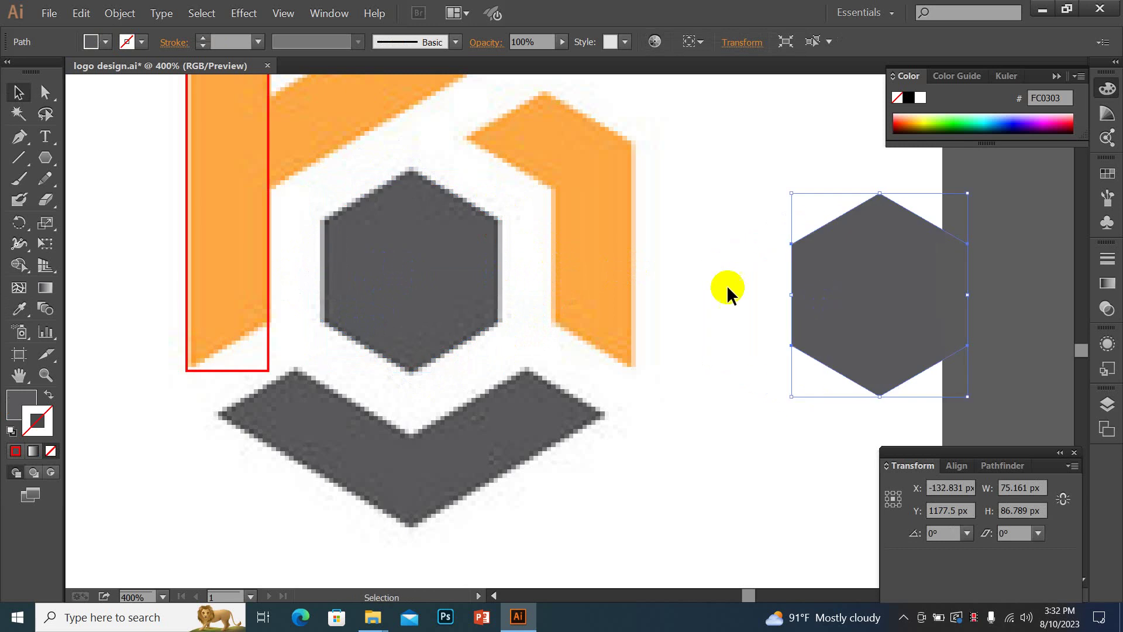
drag(704, 230, 634, 269)
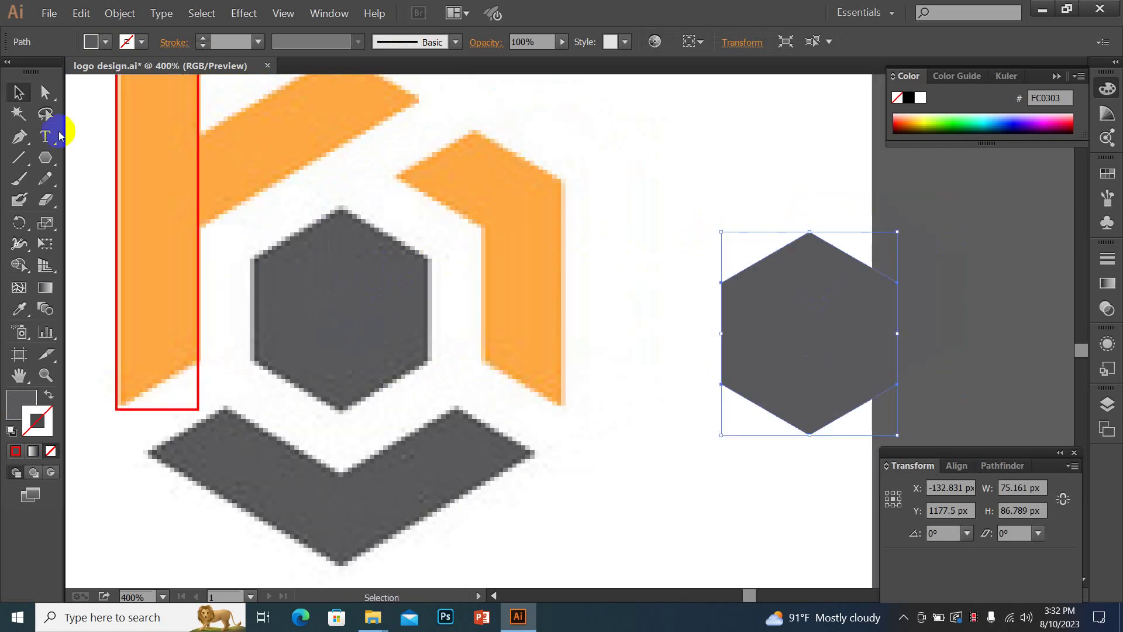
click(1042, 9)
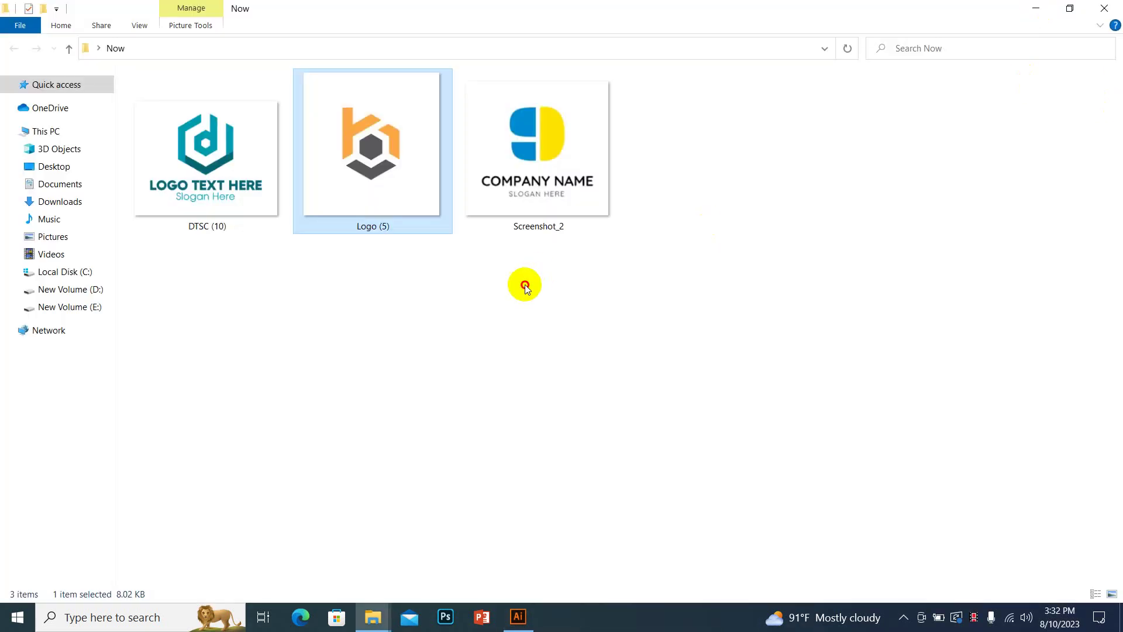
Attempt to drop the DTSC (10) image onto the canvas, then hide the windows.
drag(174, 147, 522, 625)
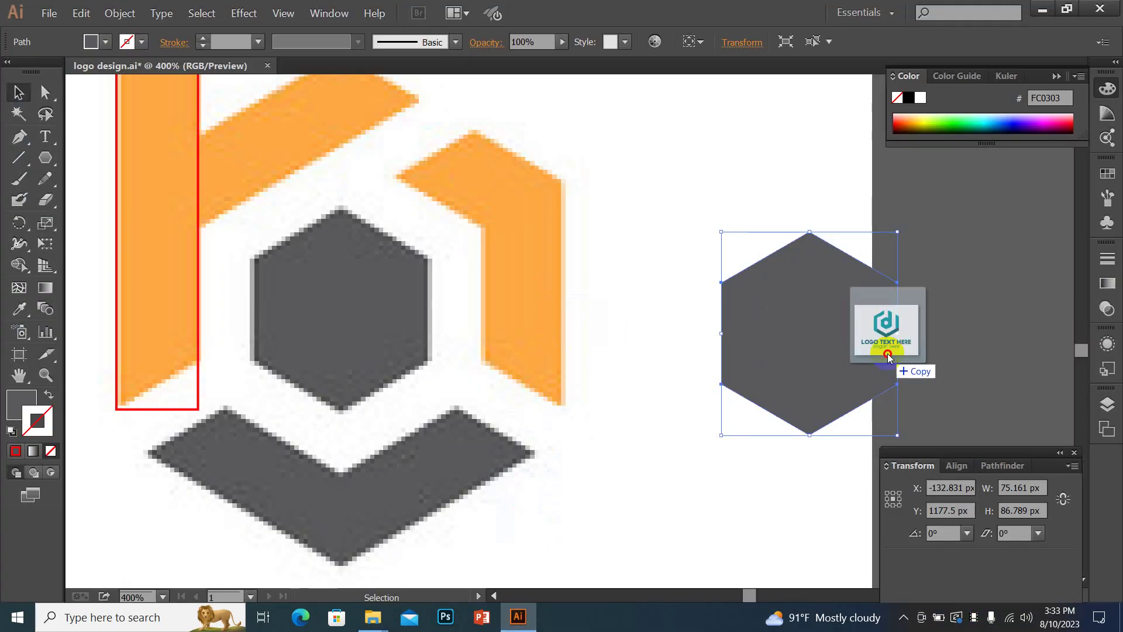
mouse_move(522, 625)
mouse_down()
mouse_move(1018, 320)
mouse_move(631, 316)
mouse_move(673, 307)
mouse_up()
scroll(1018, 320, down, 1)
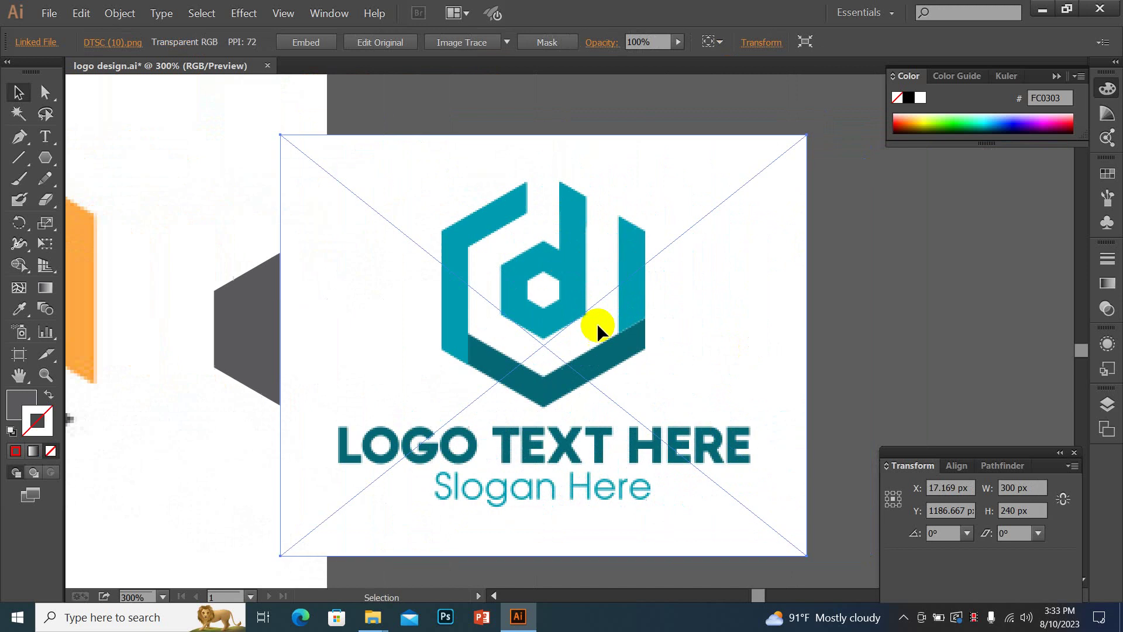
click(1042, 10)
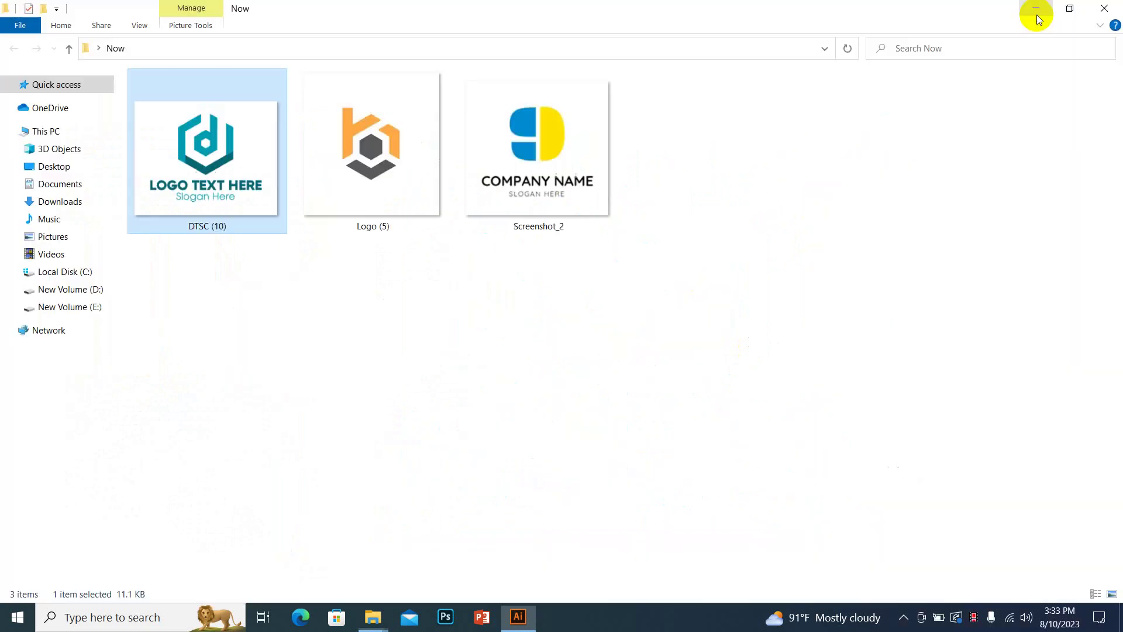
click(1036, 8)
Open the Home Work folder and select the DTSC (10) image.
click(696, 93)
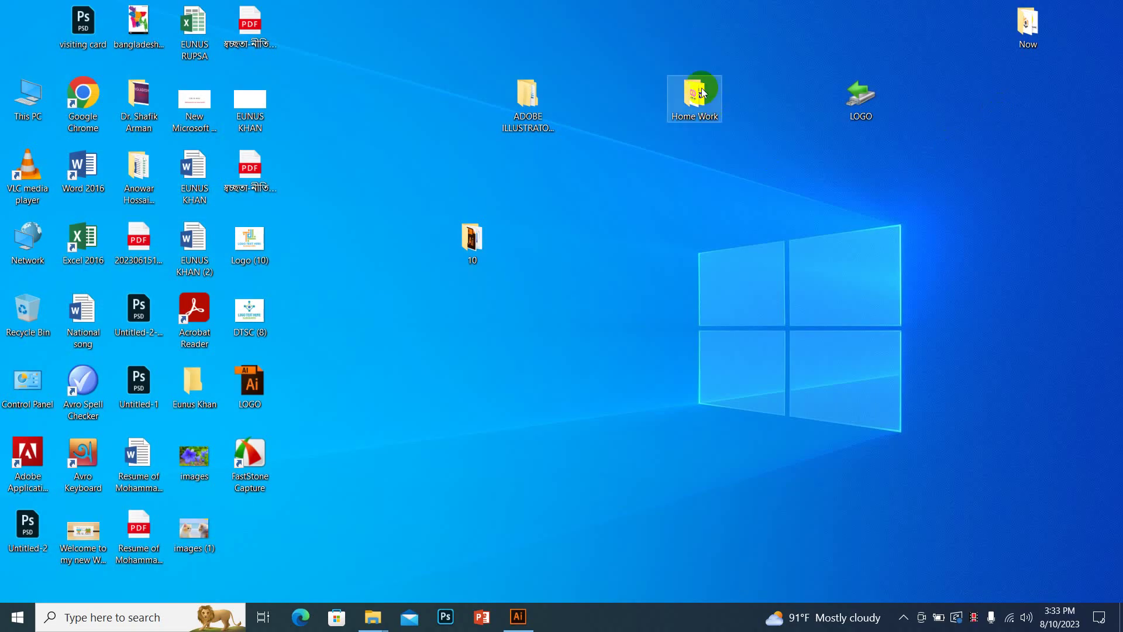
key(Return)
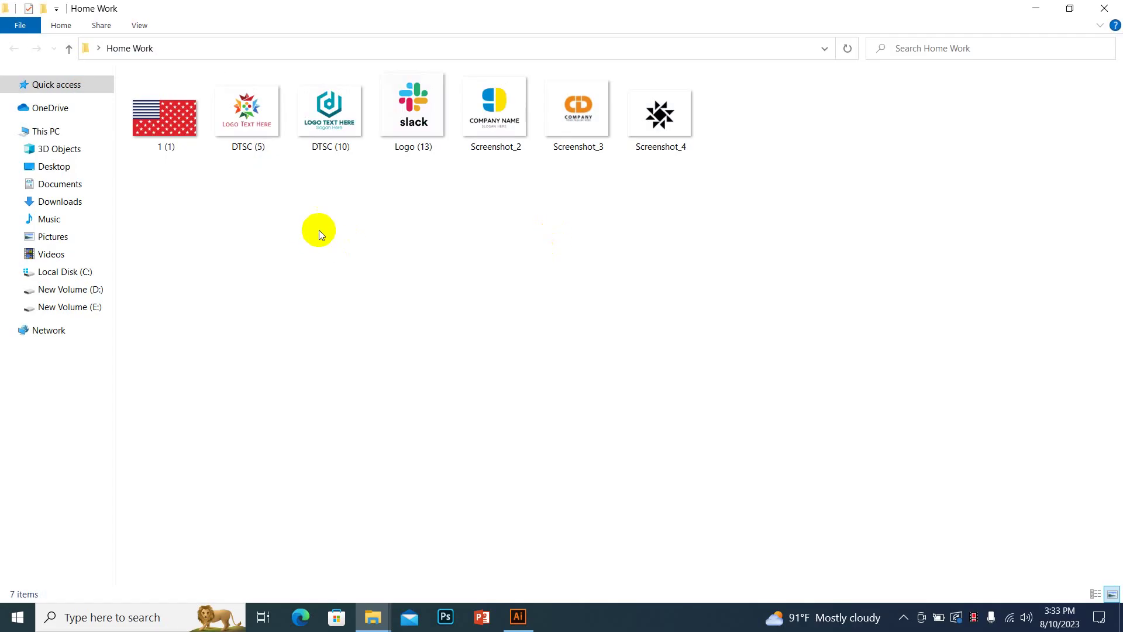
drag(226, 177, 319, 184)
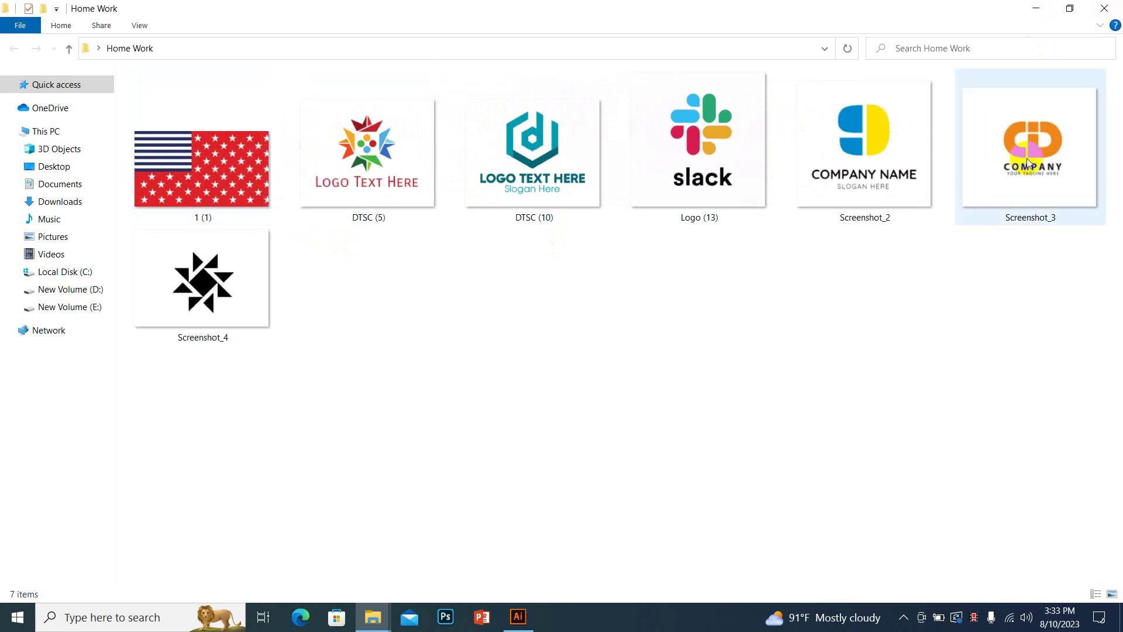
click(1019, 190)
click(209, 288)
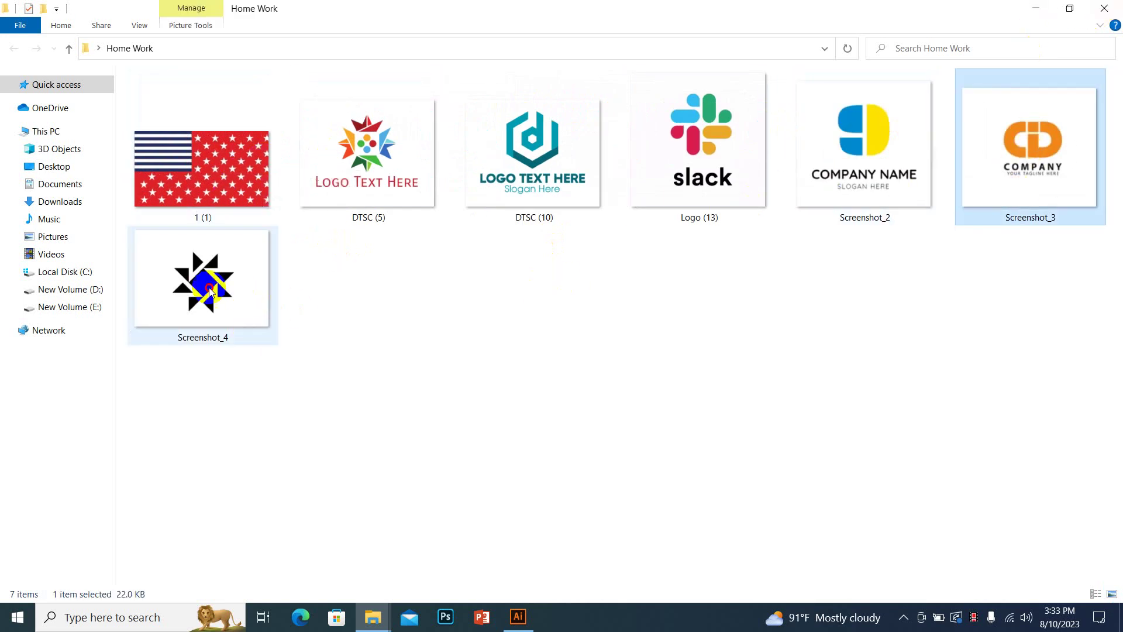
click(822, 160)
click(1050, 169)
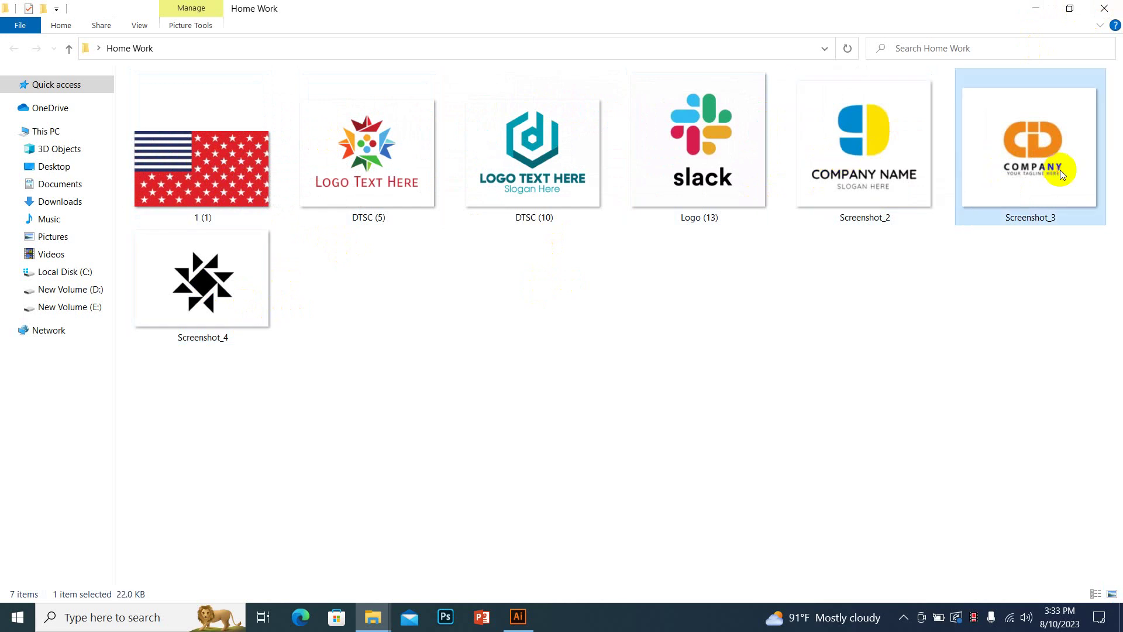
click(526, 161)
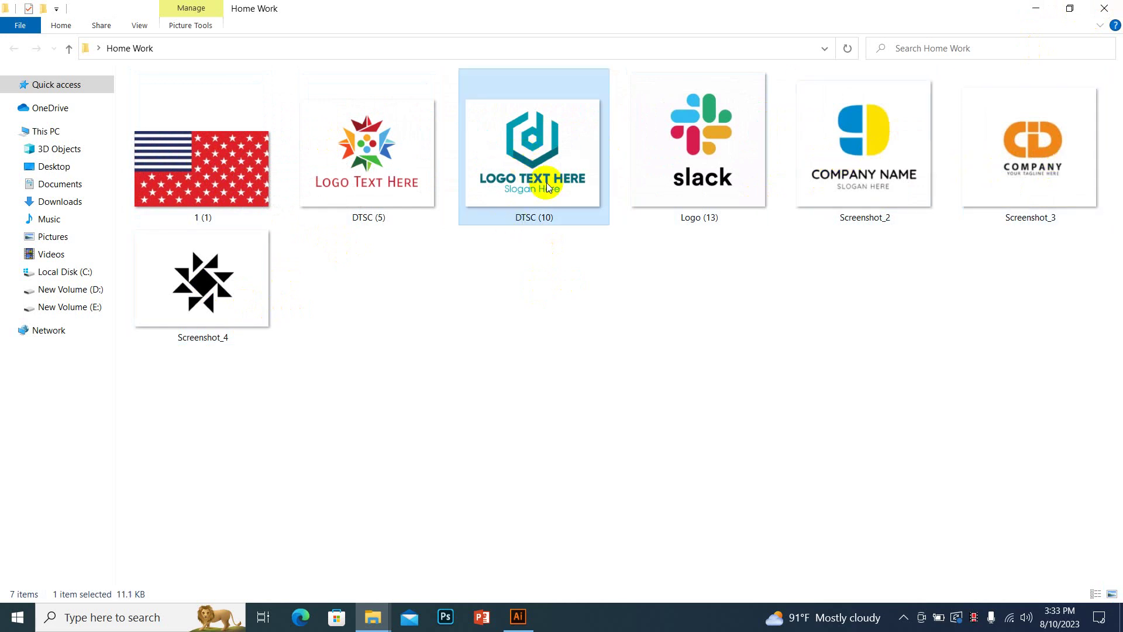
Place the DTSC (10) teal logo on the artboard and zoom in on it.
key(alt+Tab)
drag(782, 418, 532, 386)
key(ctrl+shift+a)
drag(295, 156, 723, 421)
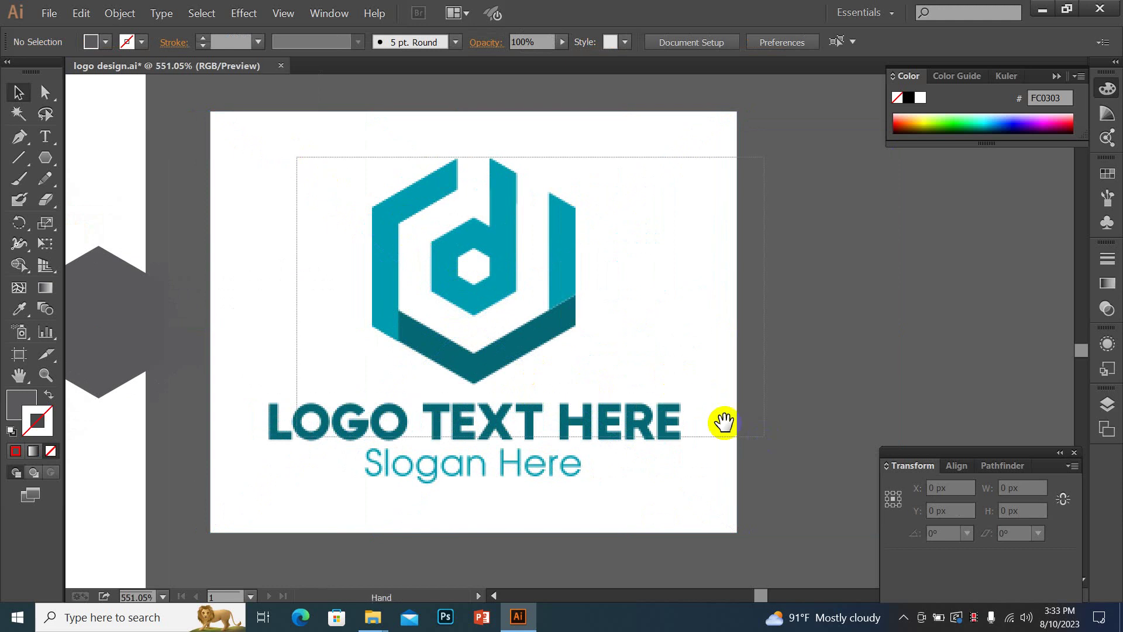
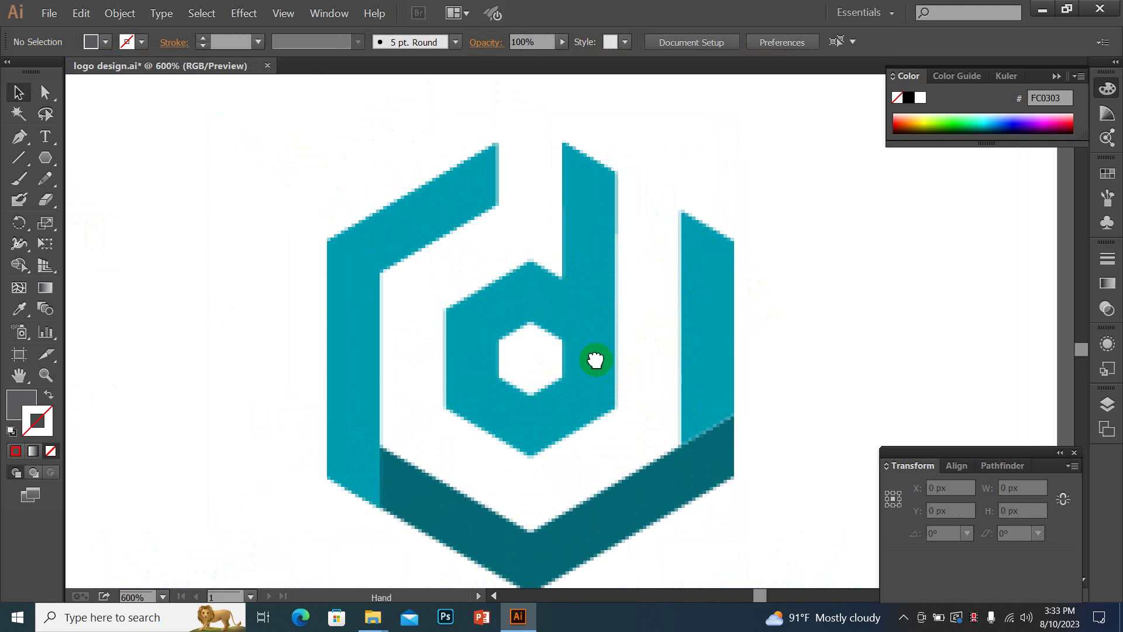
Draw an unfilled outline rectangle covering the d's vertical stem.
key(m)
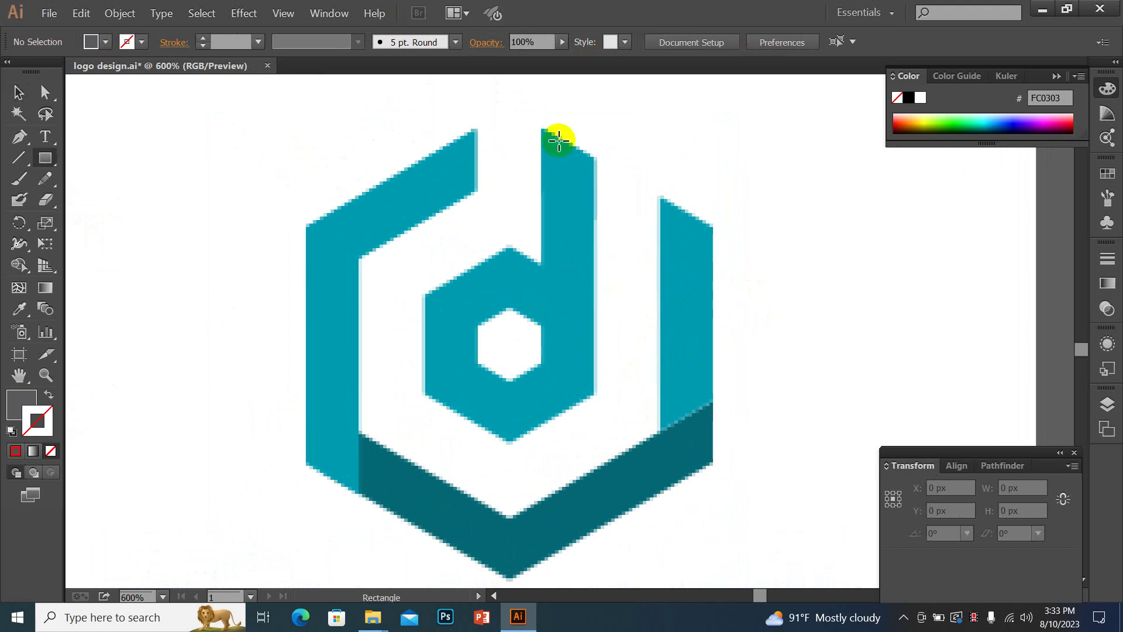
drag(542, 128, 594, 399)
key(shift+x)
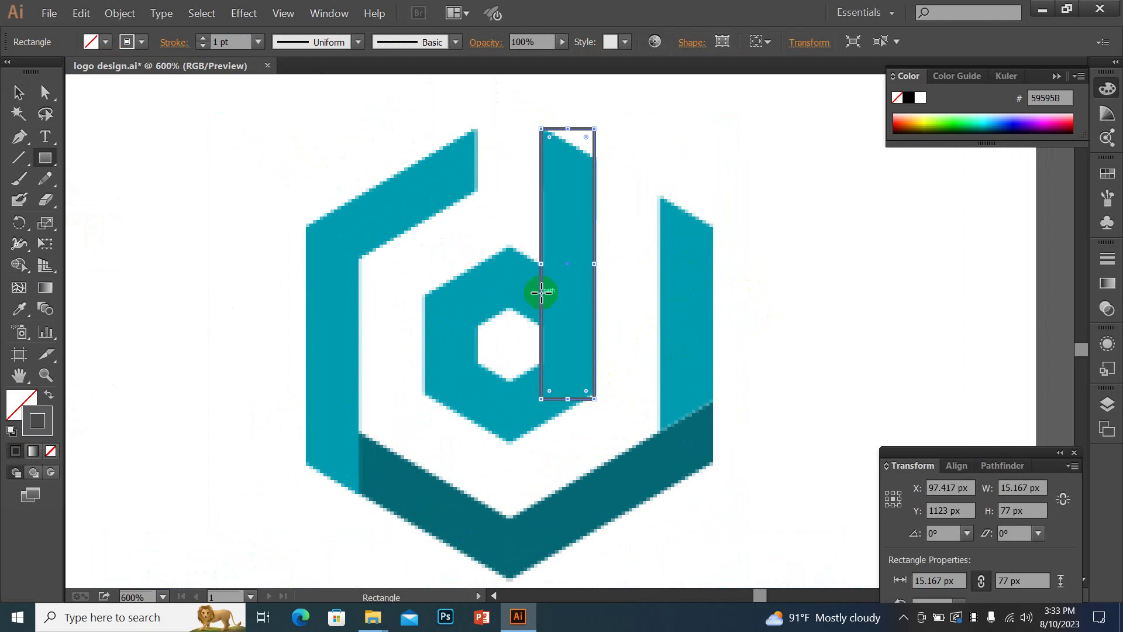
Drag the rectangle's top-right and bottom-left anchors down to slant both ends.
click(45, 91)
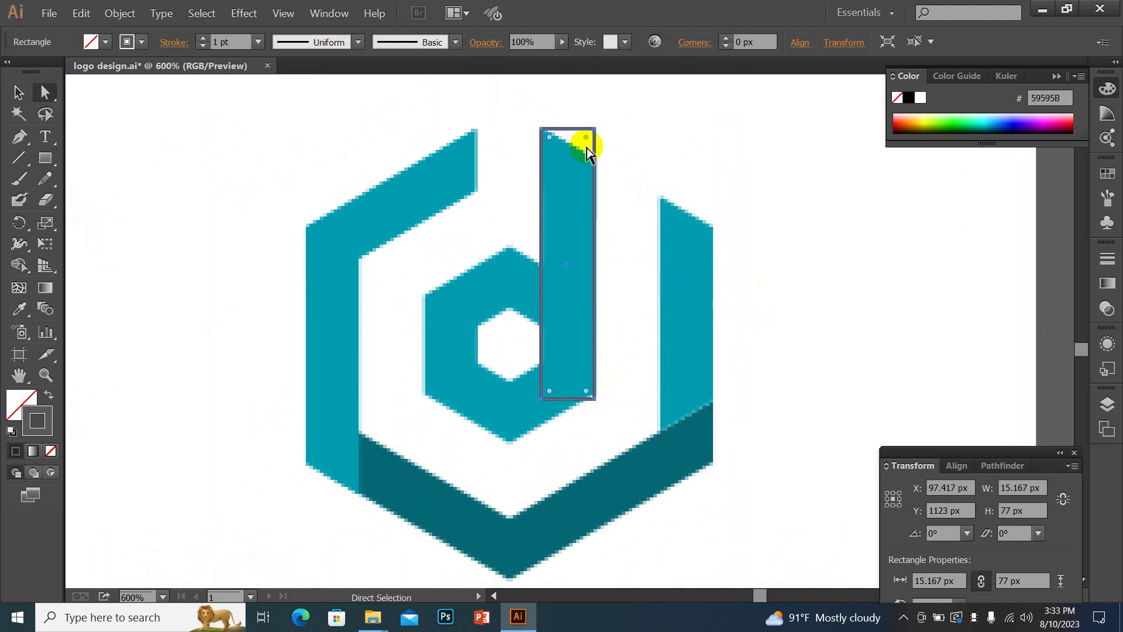
drag(595, 130, 594, 153)
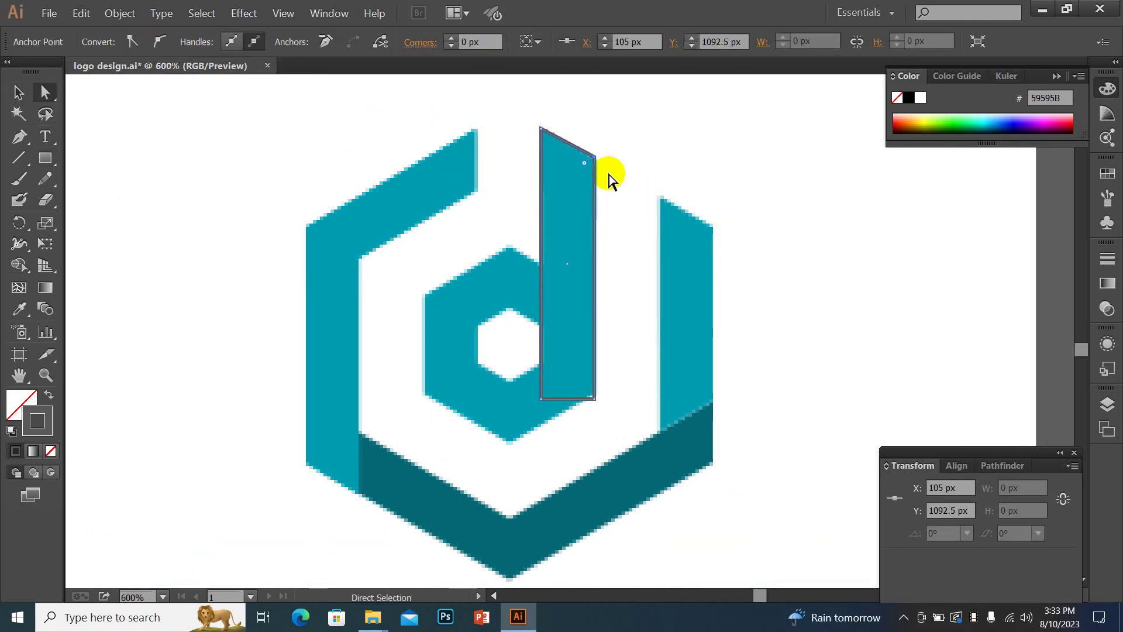
key(ctrl+shift+a)
drag(564, 300, 573, 263)
scroll(585, 275, down, 2)
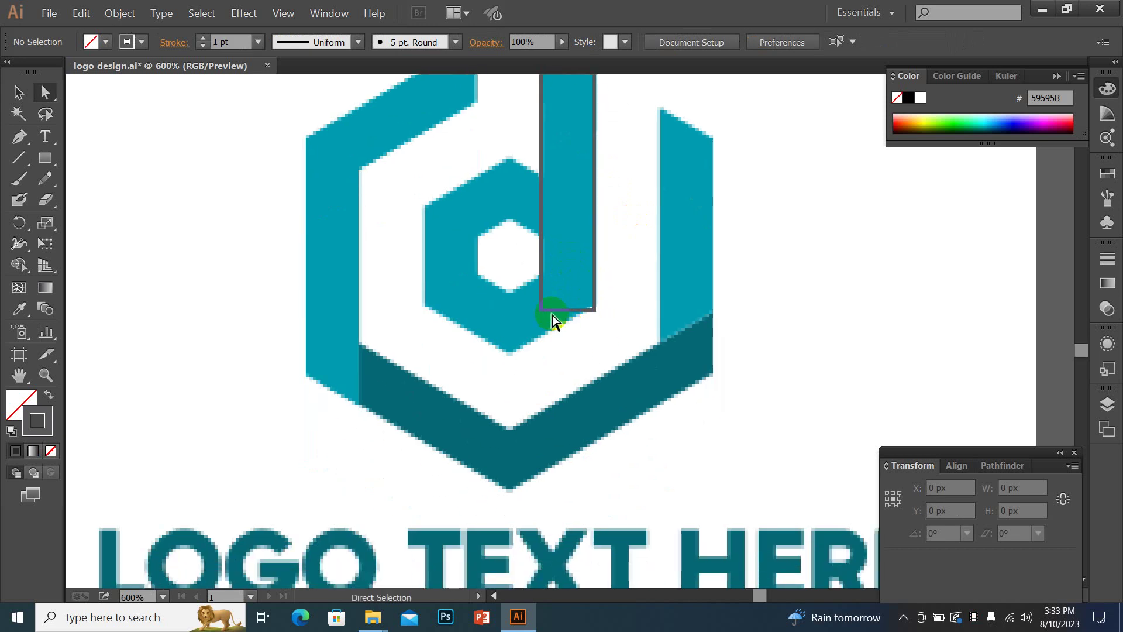
mouse_move(541, 310)
mouse_down()
mouse_move(548, 329)
mouse_move(594, 303)
mouse_move(541, 340)
mouse_up()
click(592, 351)
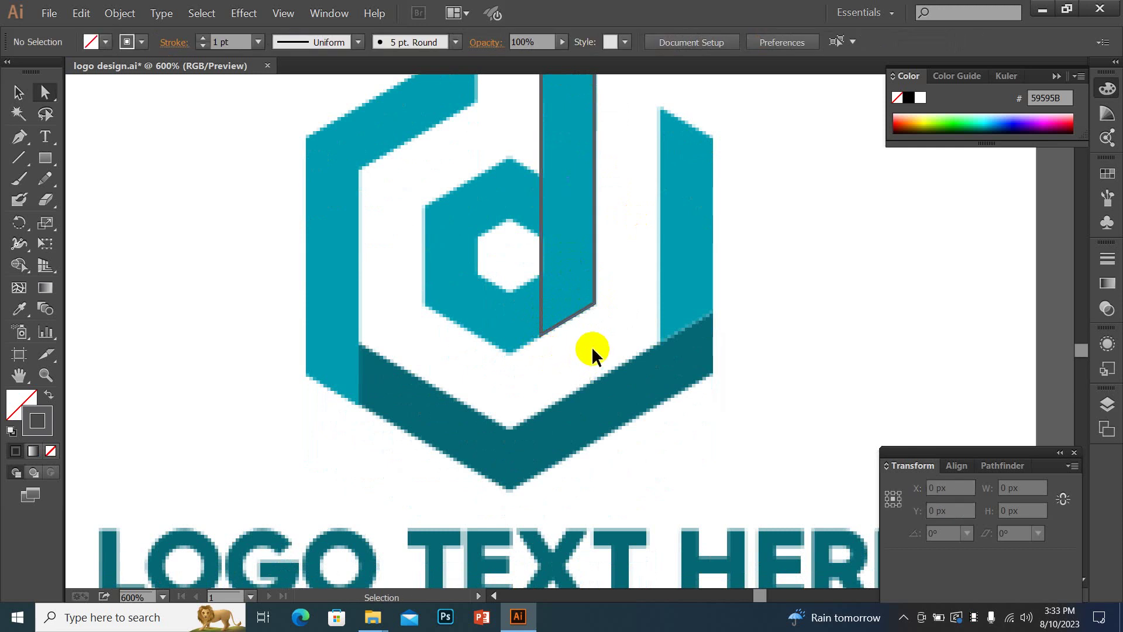
Zoom in and draw a hexagon outline centred on the d's bowl.
key(ctrl+plus)
drag(581, 310, 606, 345)
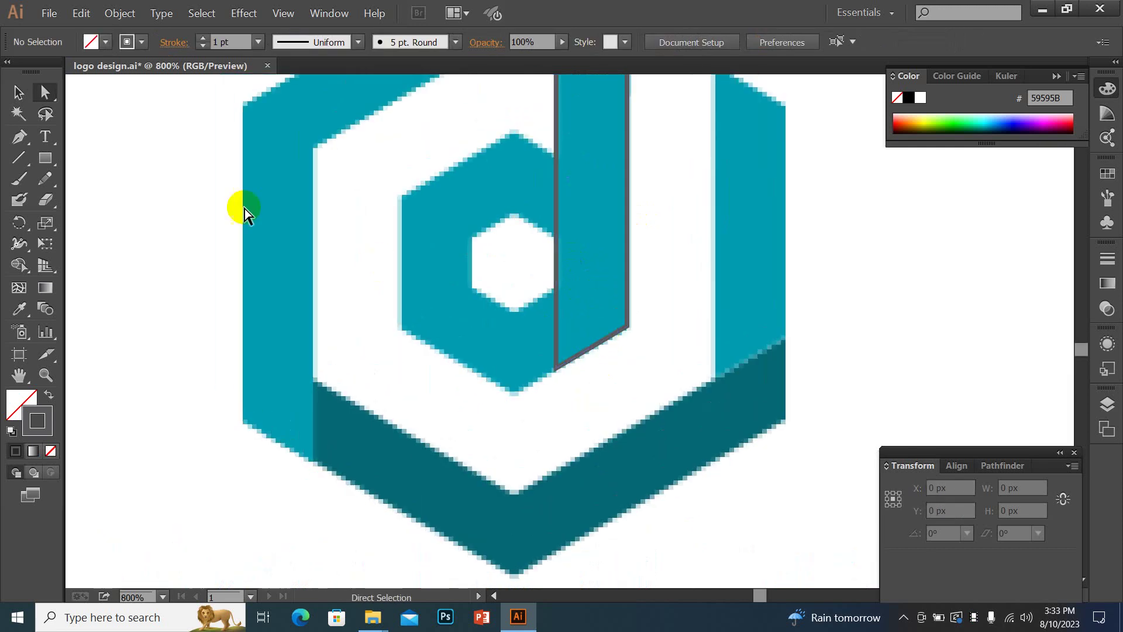
mouse_move(53, 156)
mouse_down()
mouse_move(132, 234)
mouse_move(130, 221)
mouse_up()
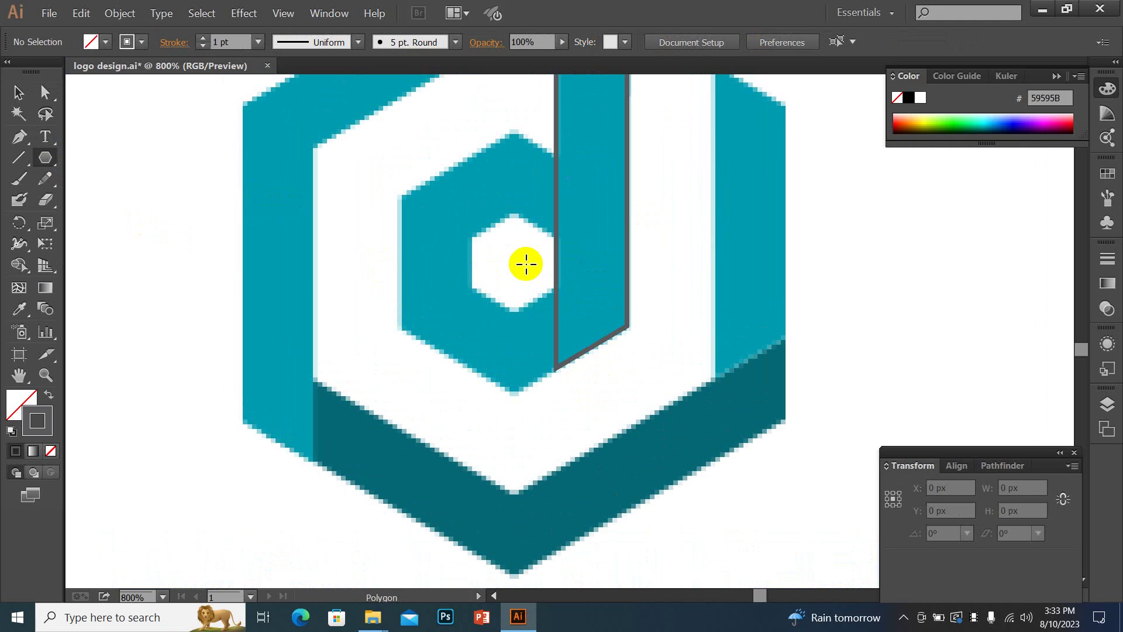
drag(502, 260, 587, 339)
Rotate the hexagon 30° so a point faces up, and stretch it wider to fit the bowl.
key(v)
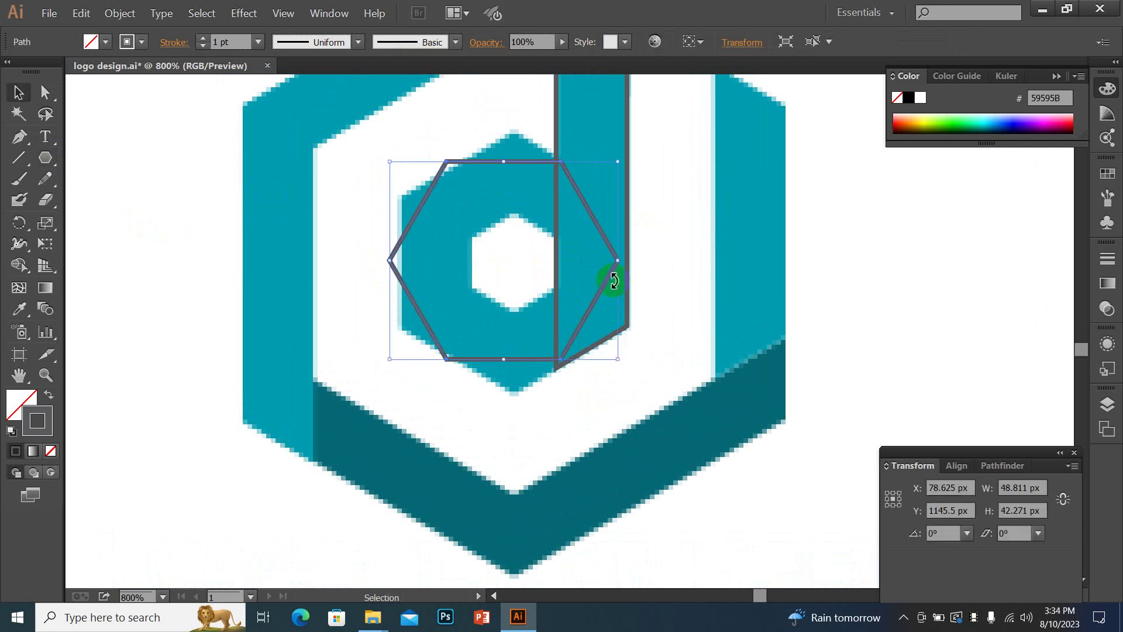
drag(620, 158, 639, 334)
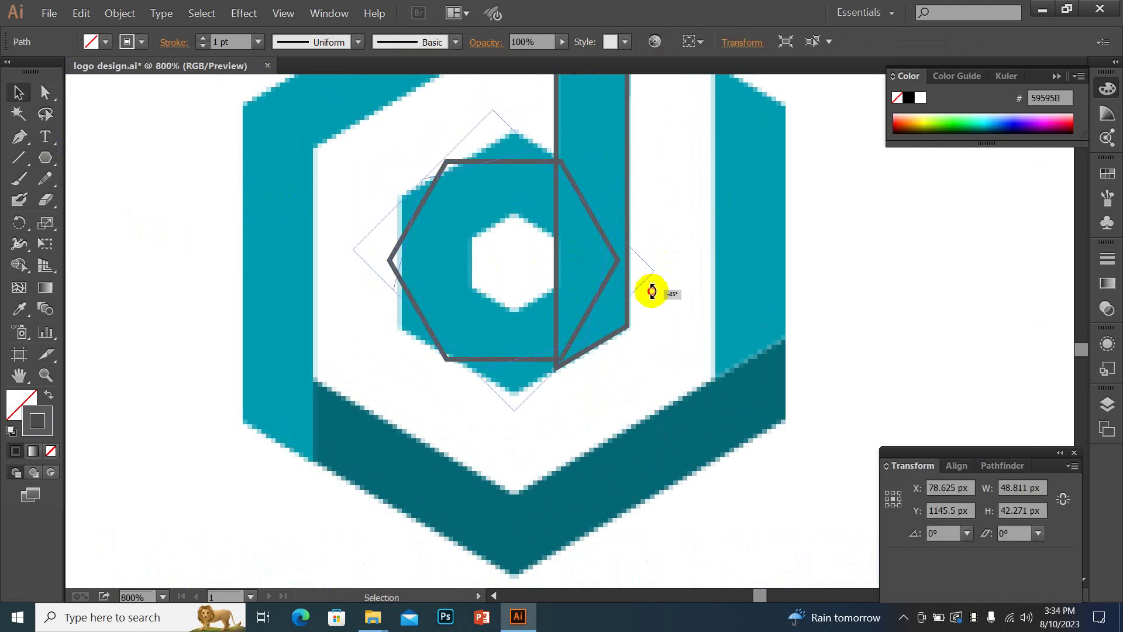
click(667, 313)
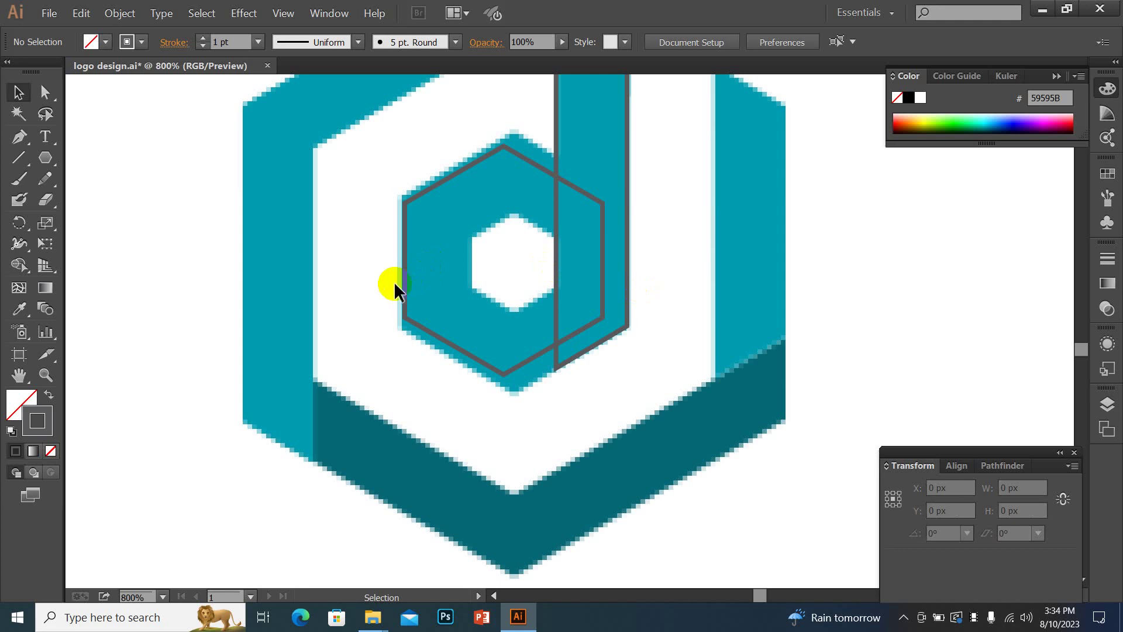
click(600, 270)
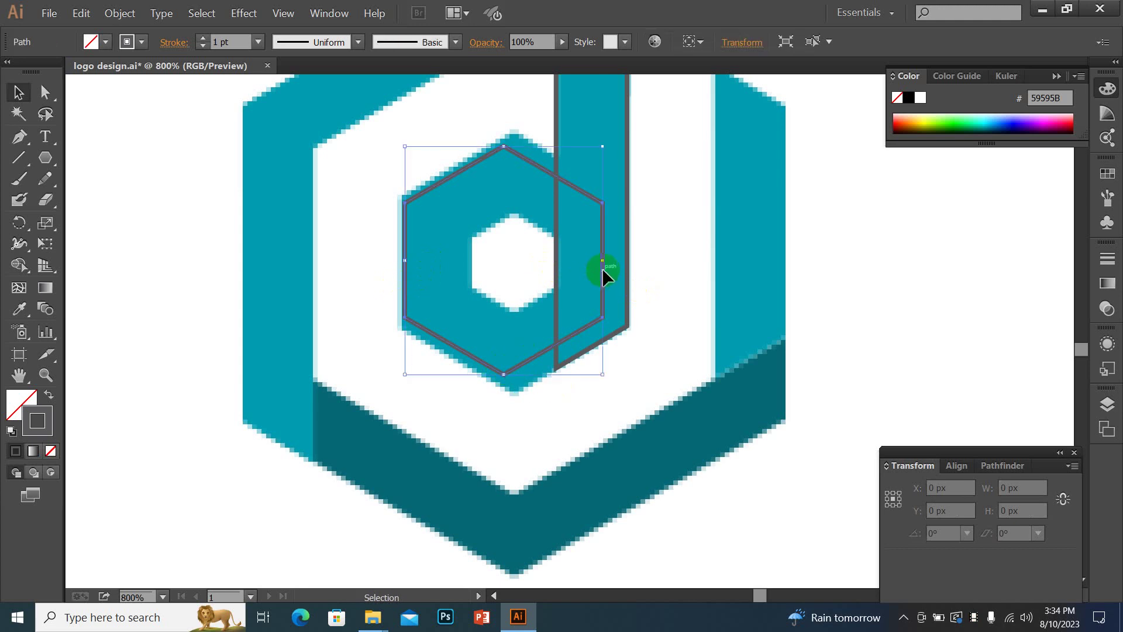
drag(603, 260, 626, 266)
click(661, 266)
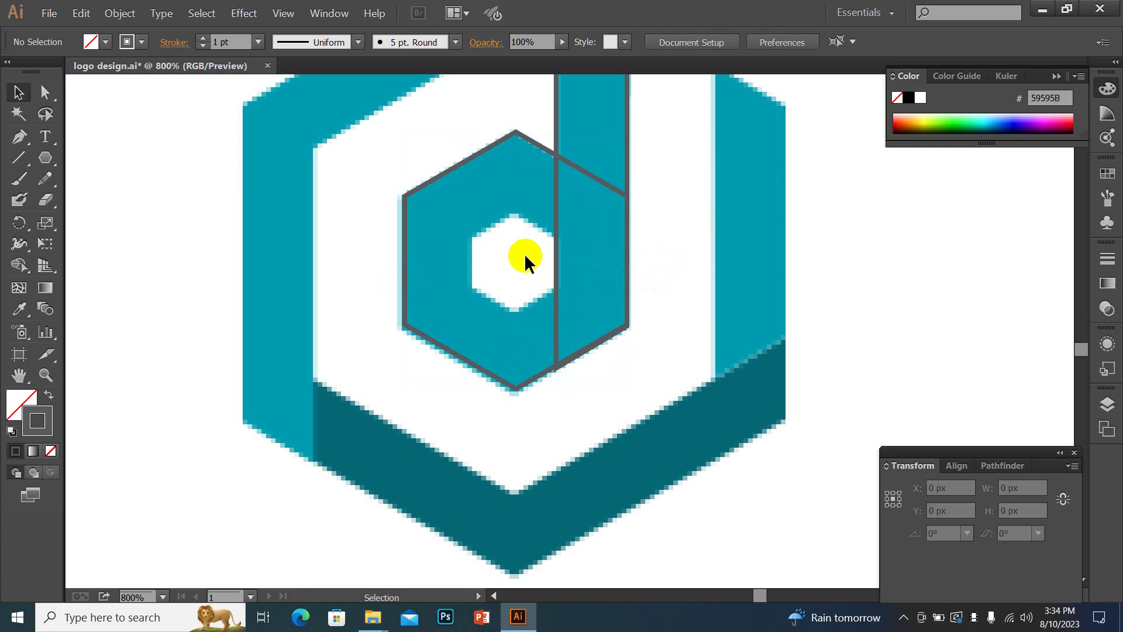
click(528, 386)
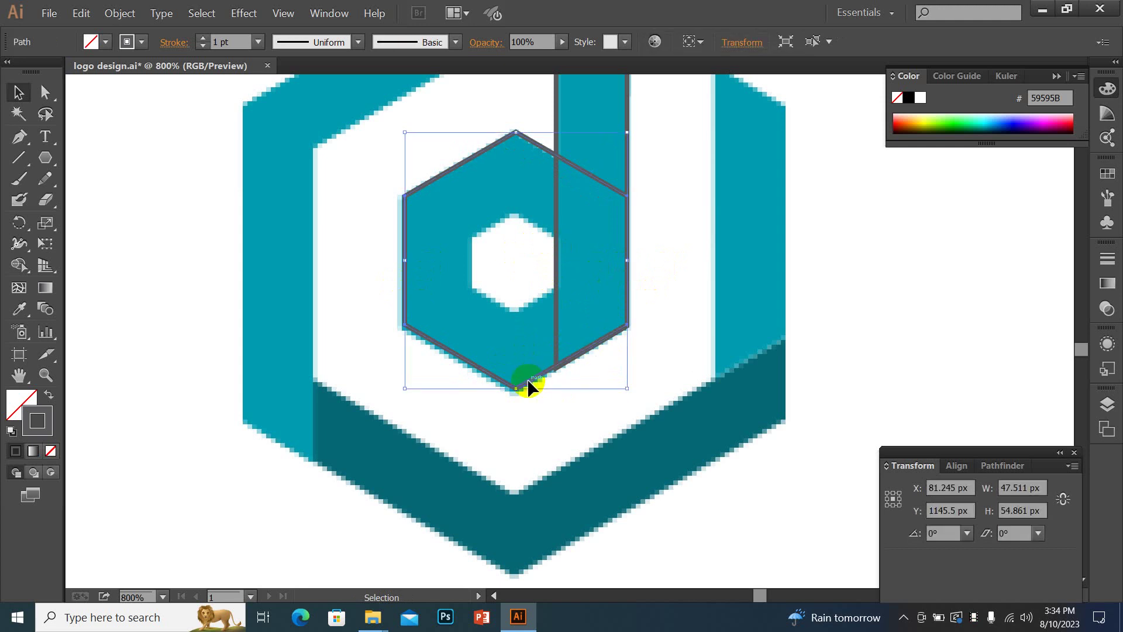
Zoom out to all artboards and draw a filled rectangle on empty pasteboard.
key(a)
key(v)
key(ctrl+0)
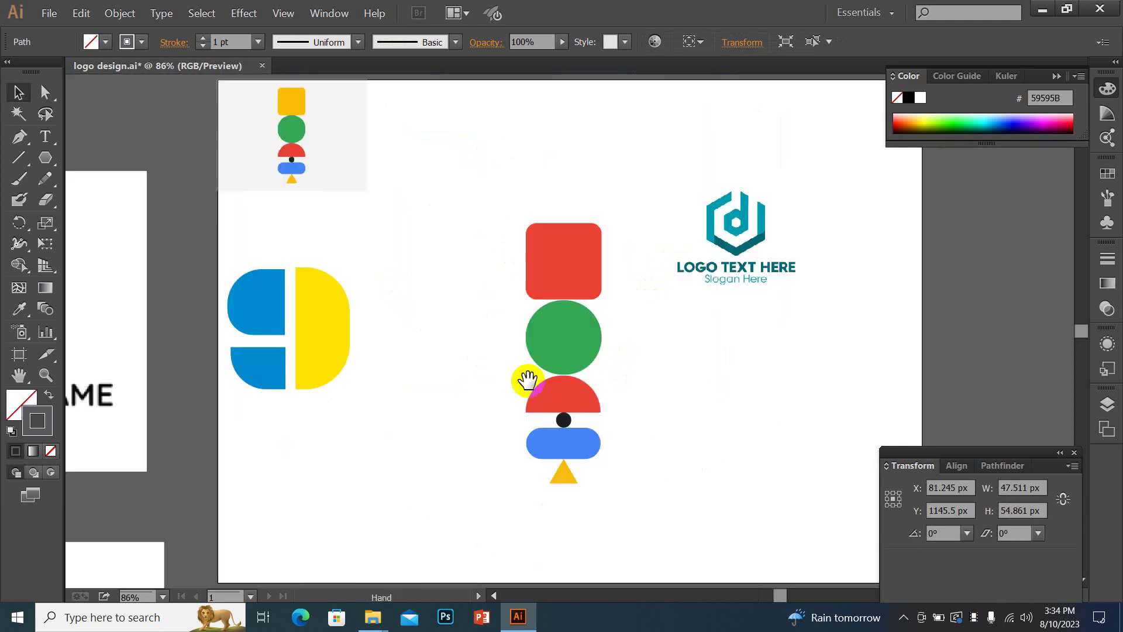
drag(527, 382, 257, 262)
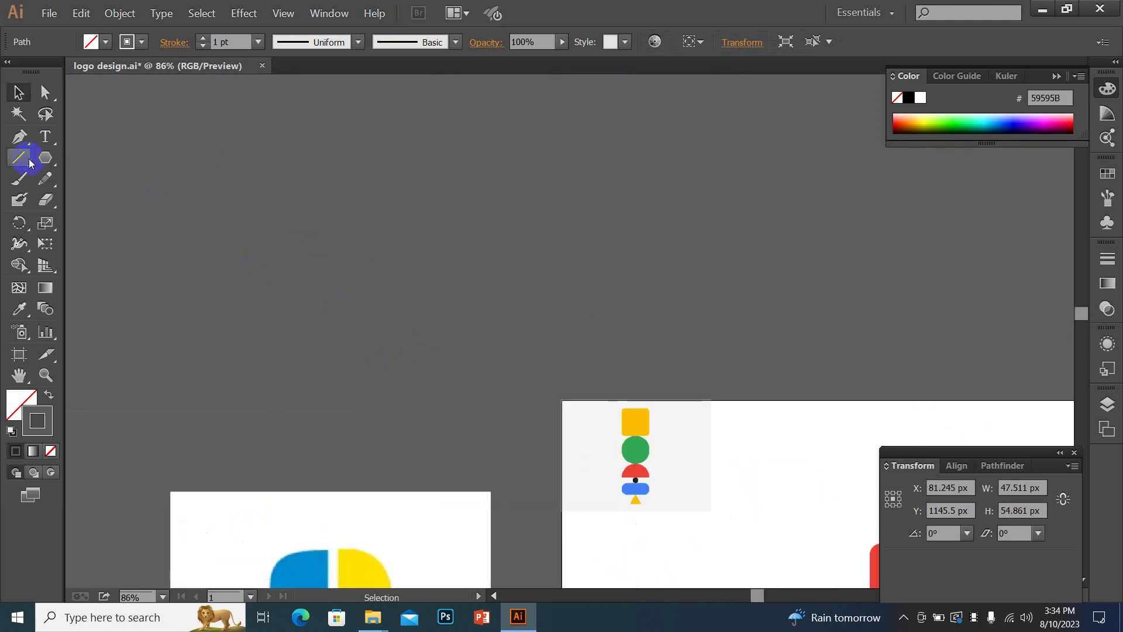
mouse_move(45, 158)
mouse_down()
mouse_move(121, 161)
mouse_move(392, 373)
mouse_up()
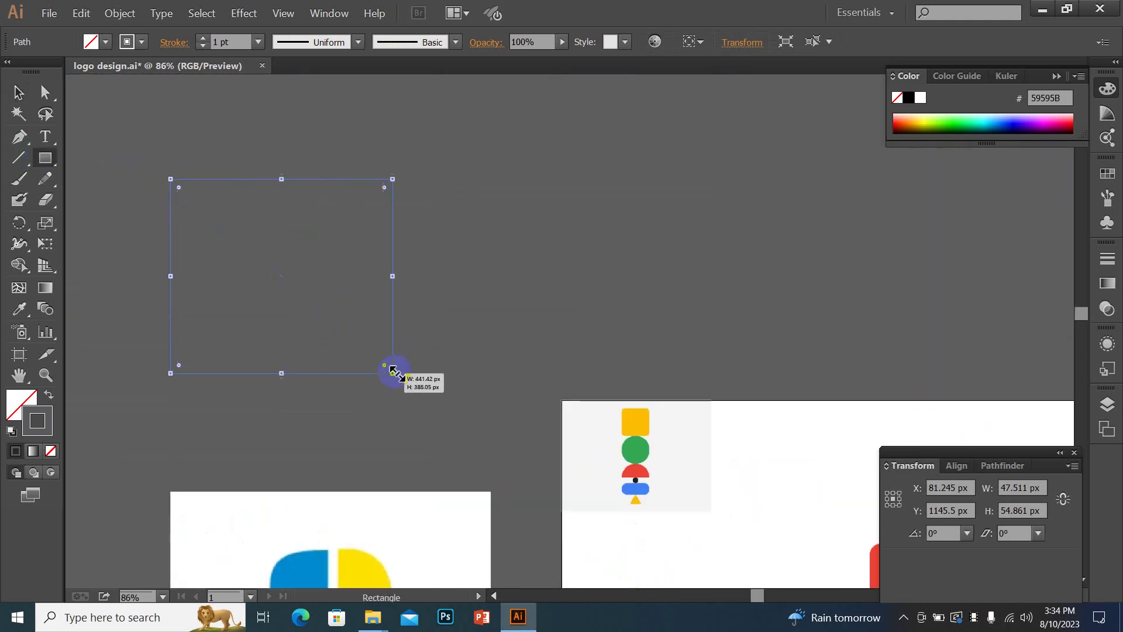
key(shift+x)
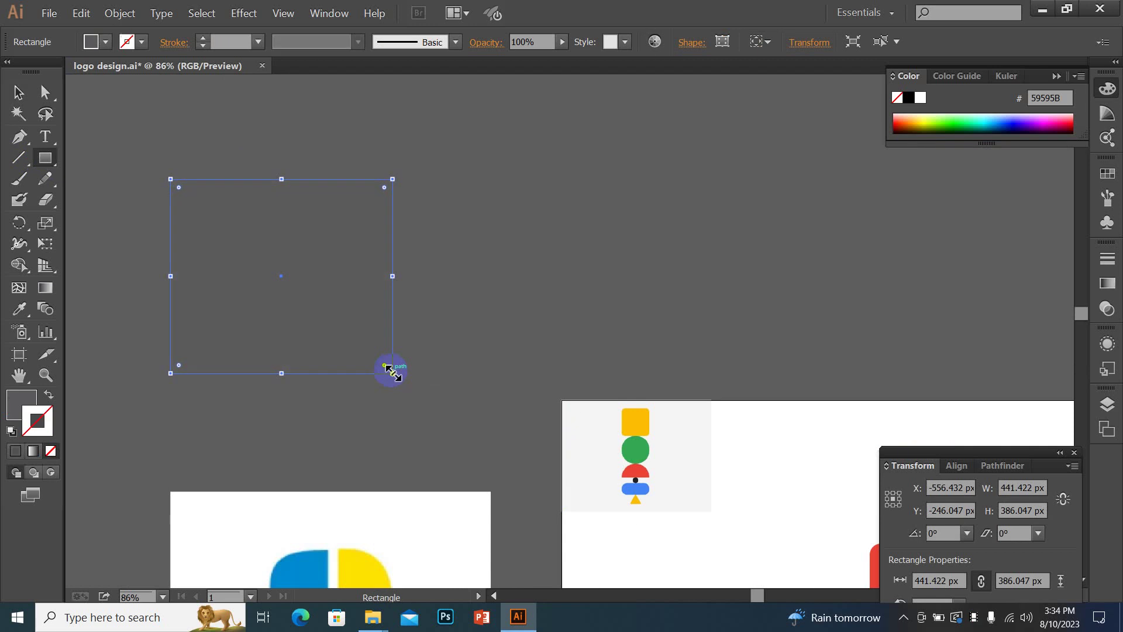
Fill the rectangle with the reference's yellow and reshape it into a wide, short bar.
key(i)
click(635, 421)
key(v)
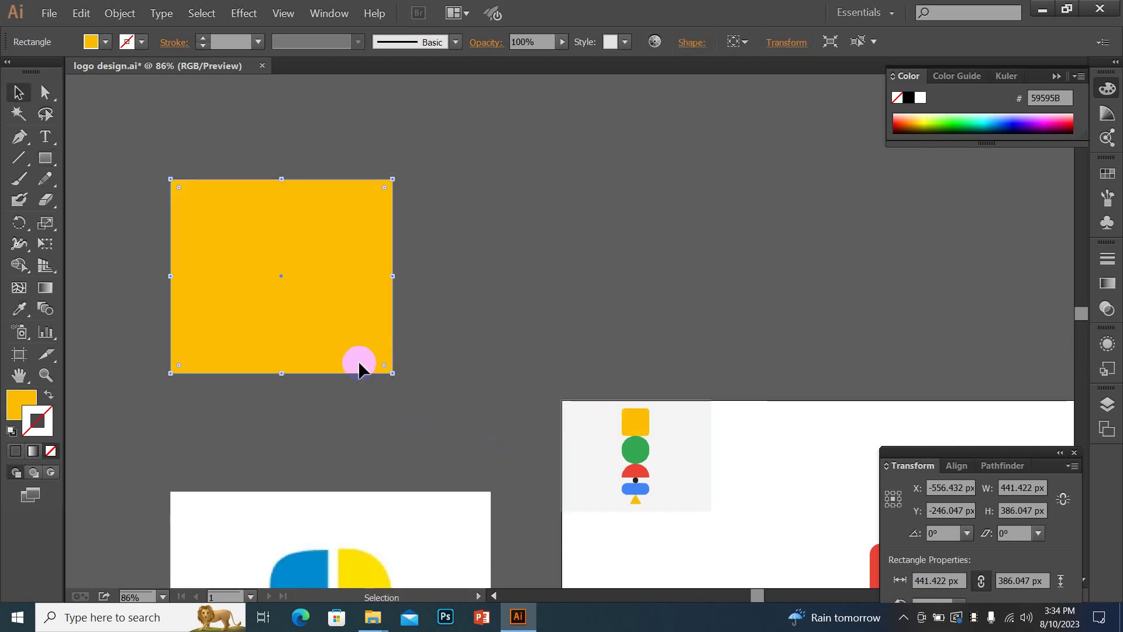
drag(391, 375, 387, 251)
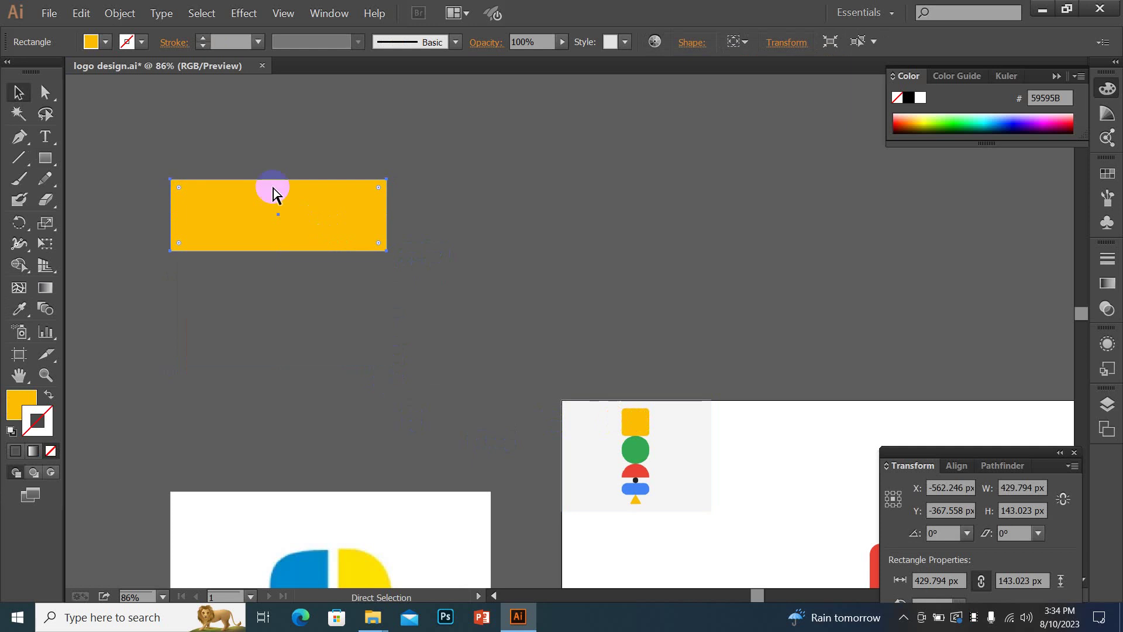
click(81, 13)
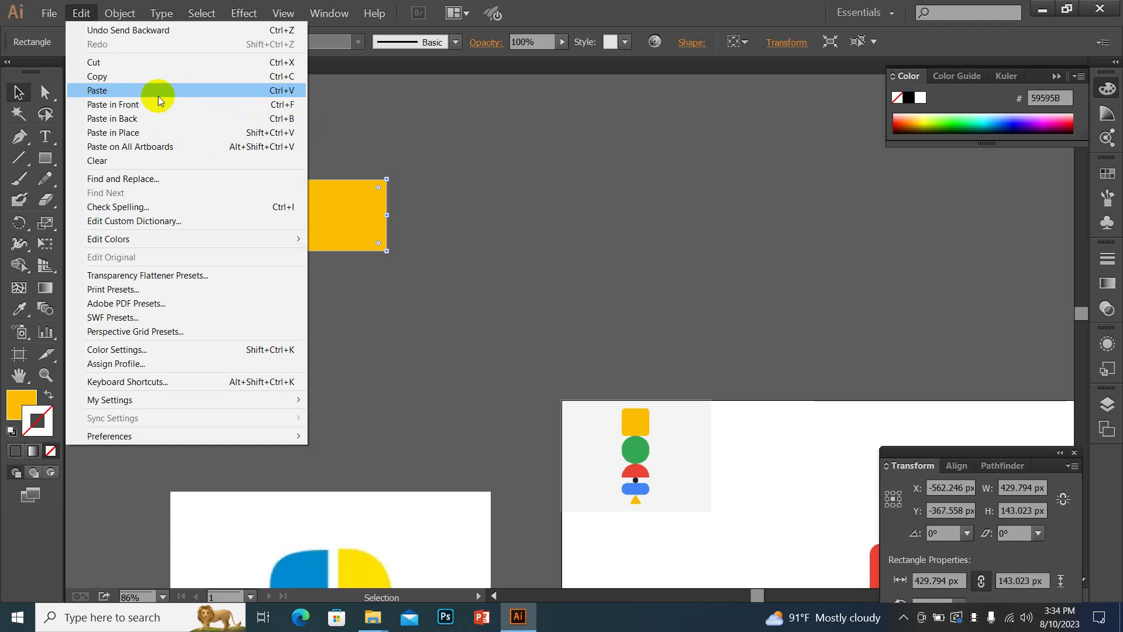
click(131, 110)
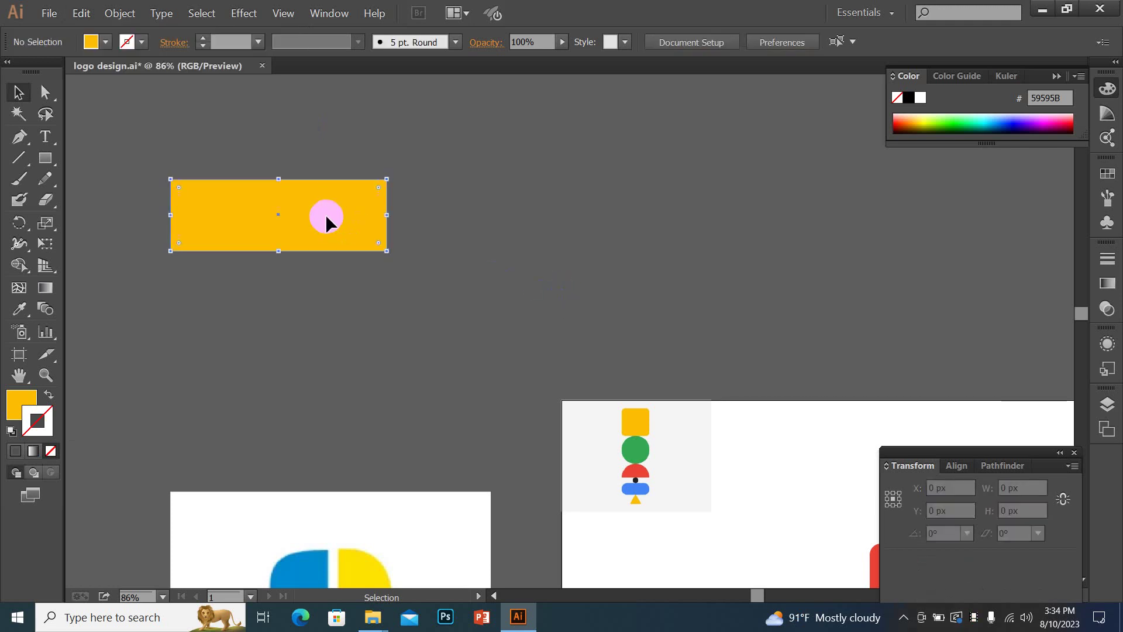
drag(386, 250, 404, 310)
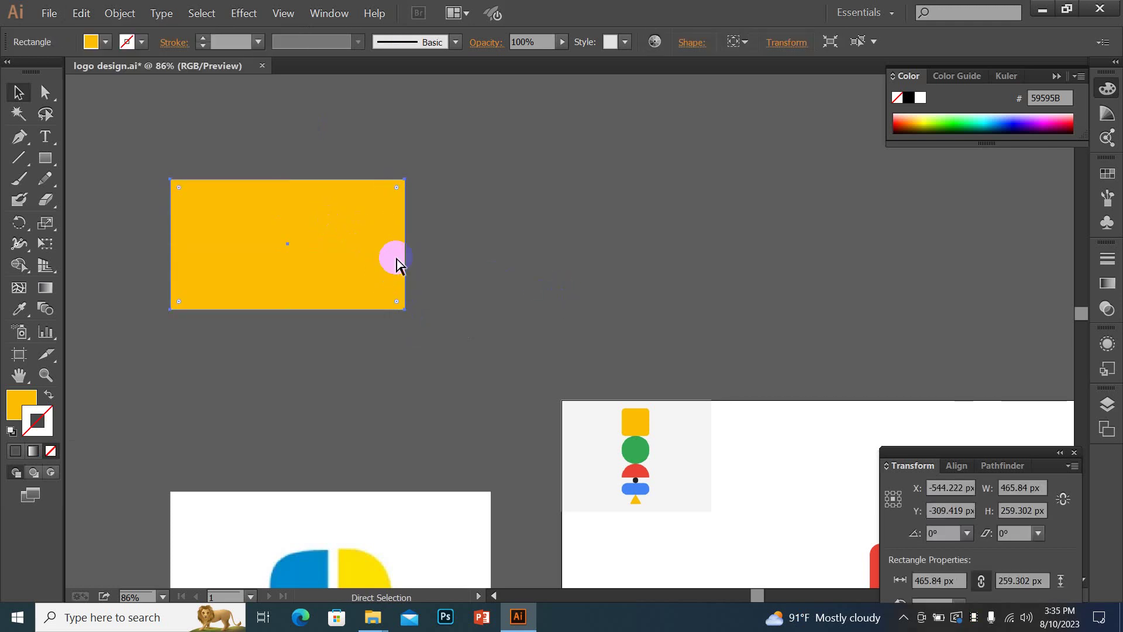
click(485, 258)
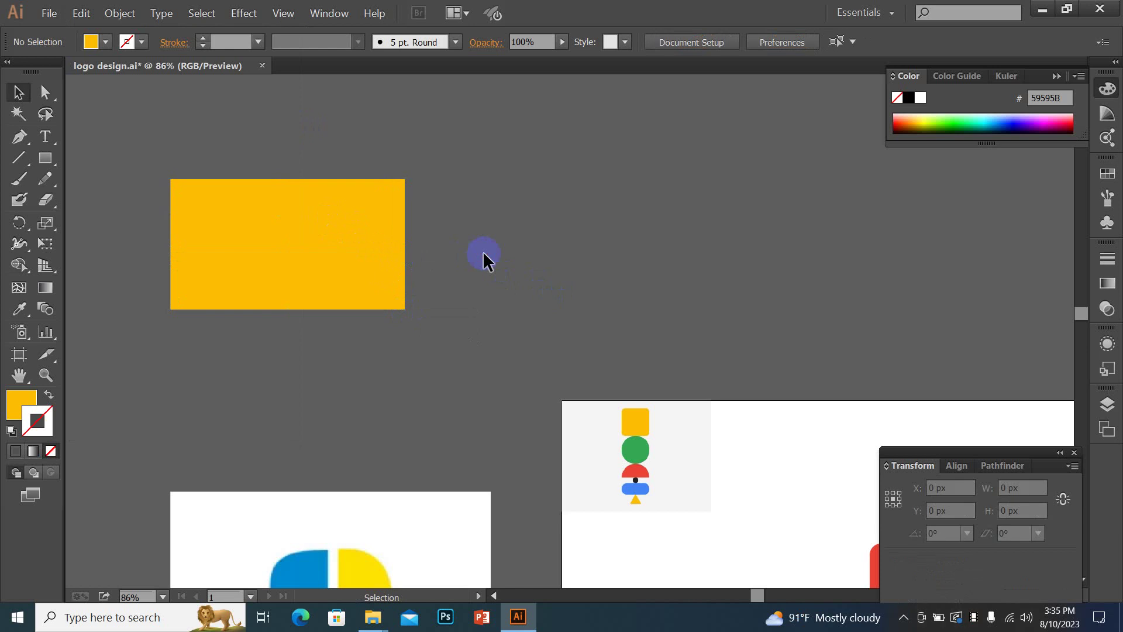
key(ctrl+z)
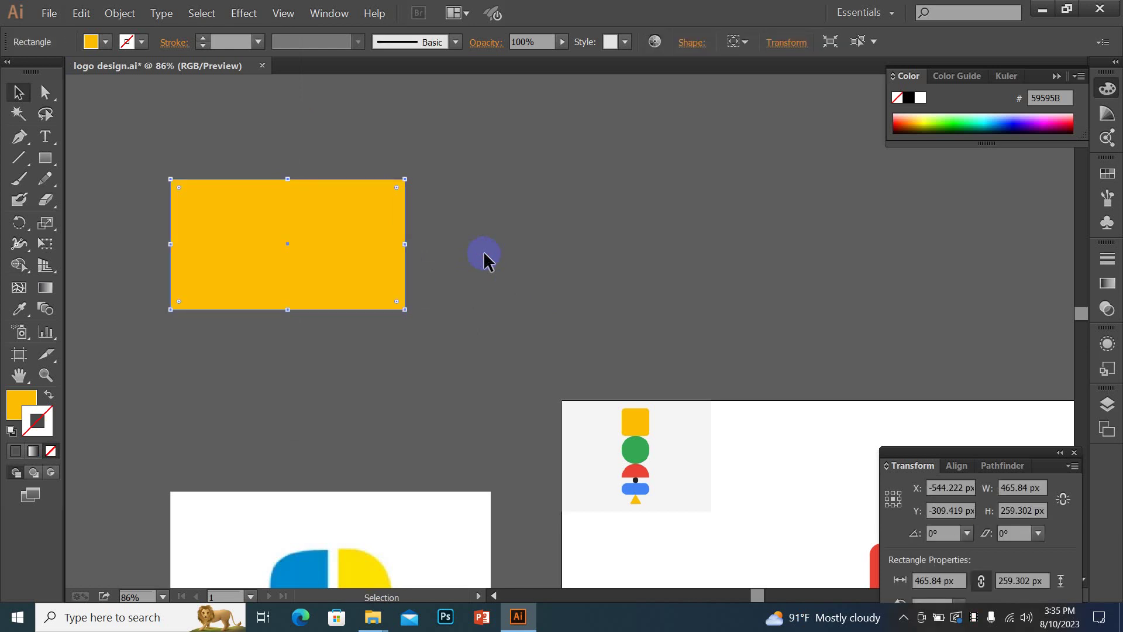
alt+drag(351, 232, 585, 238)
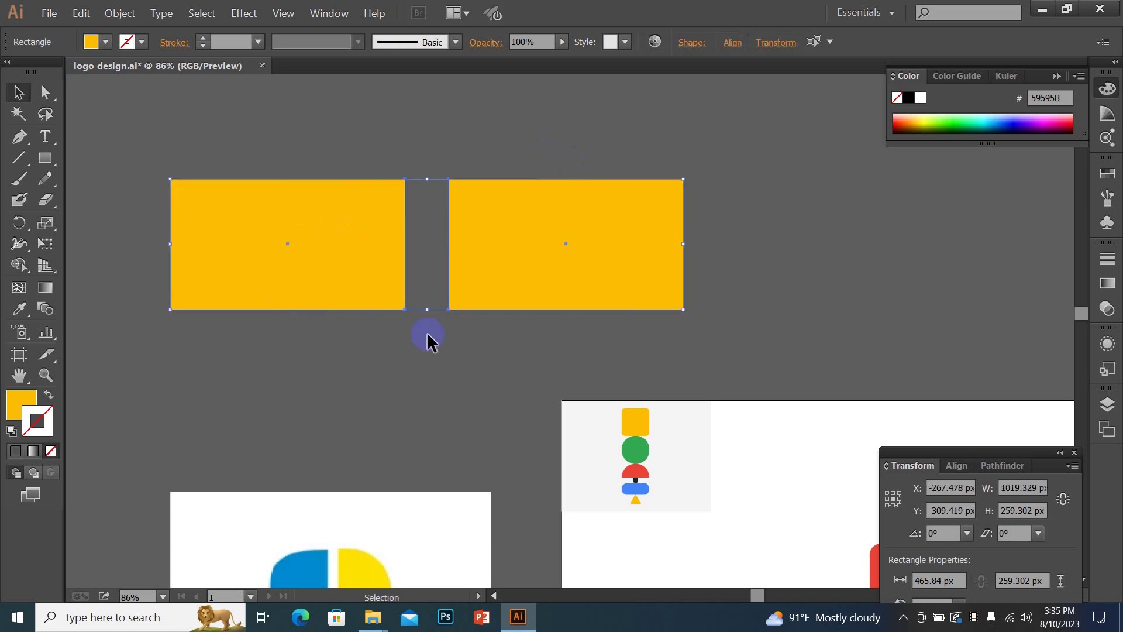
click(444, 359)
drag(446, 356, 495, 240)
key(Delete)
click(346, 256)
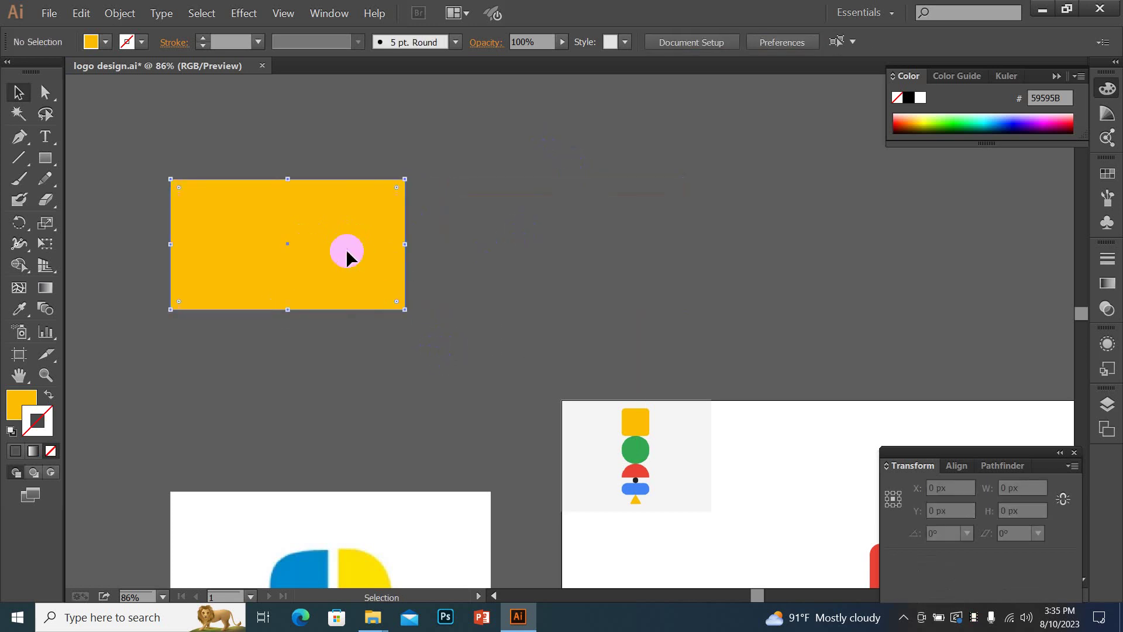
key(ctrl+c)
key(ctrl+v)
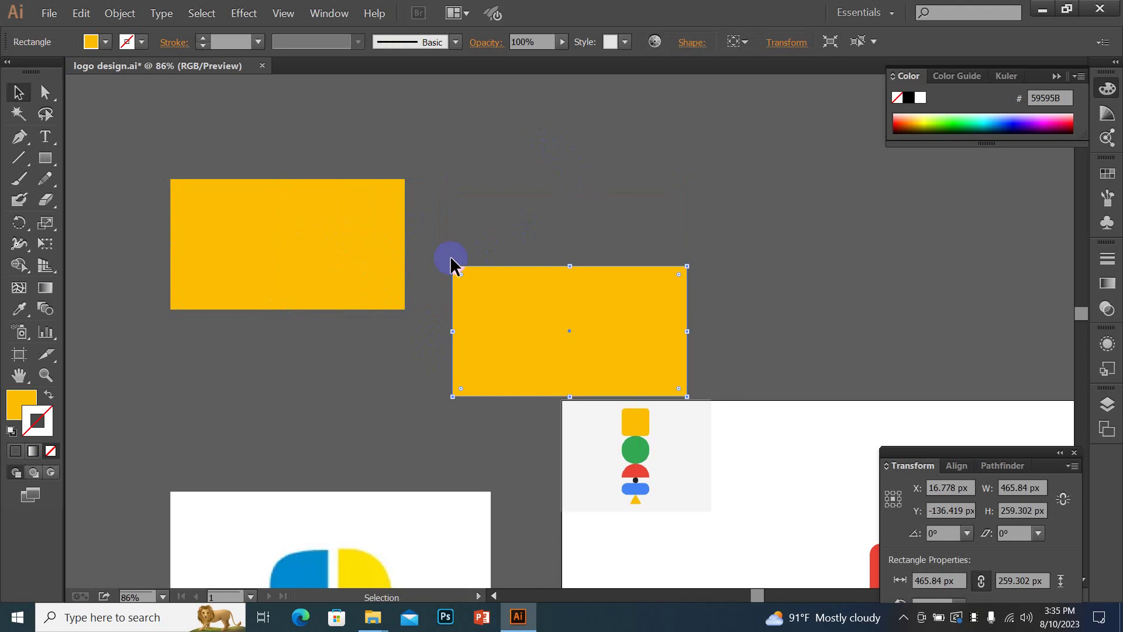
key(Delete)
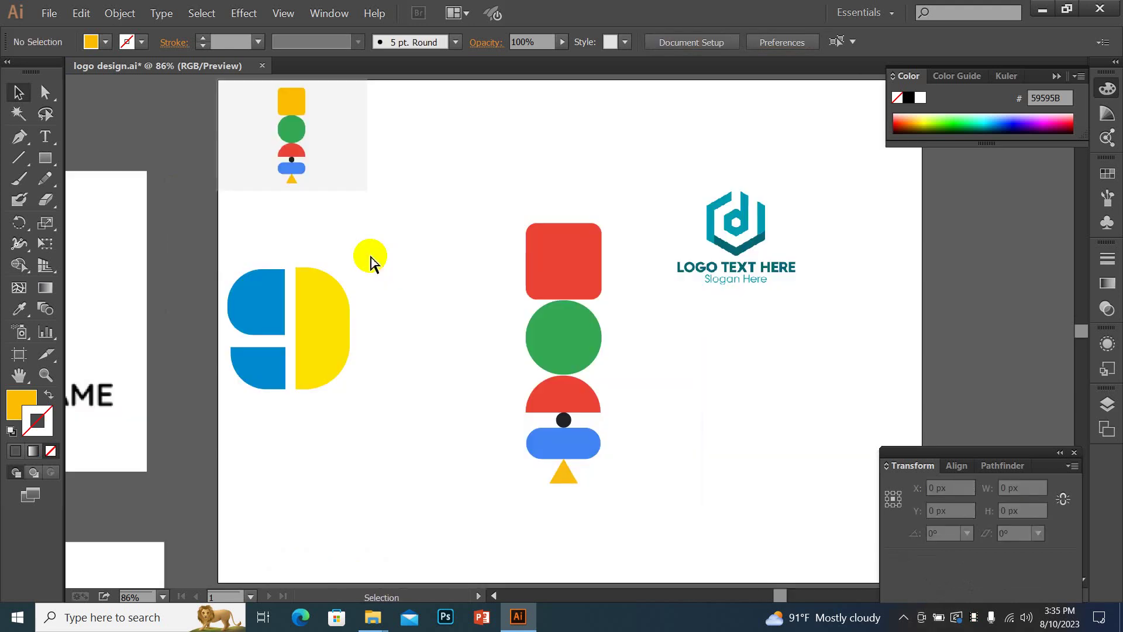
Zoom in and shrink the traced hexagon outline to fit the logo's inner hole.
drag(664, 205, 819, 304)
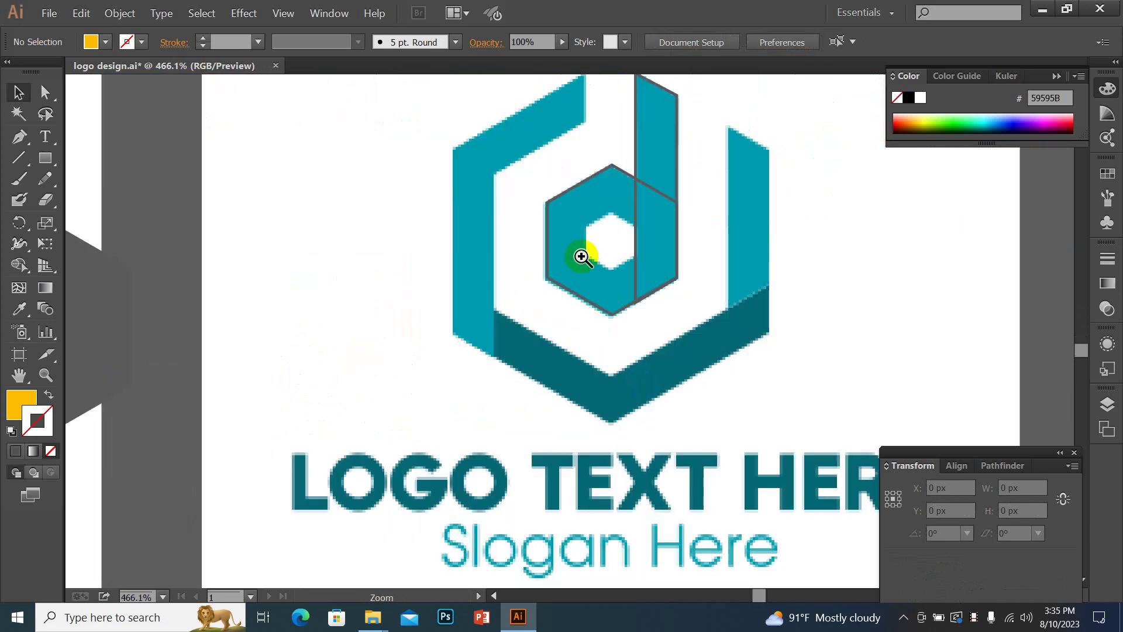
drag(521, 161, 743, 371)
click(549, 496)
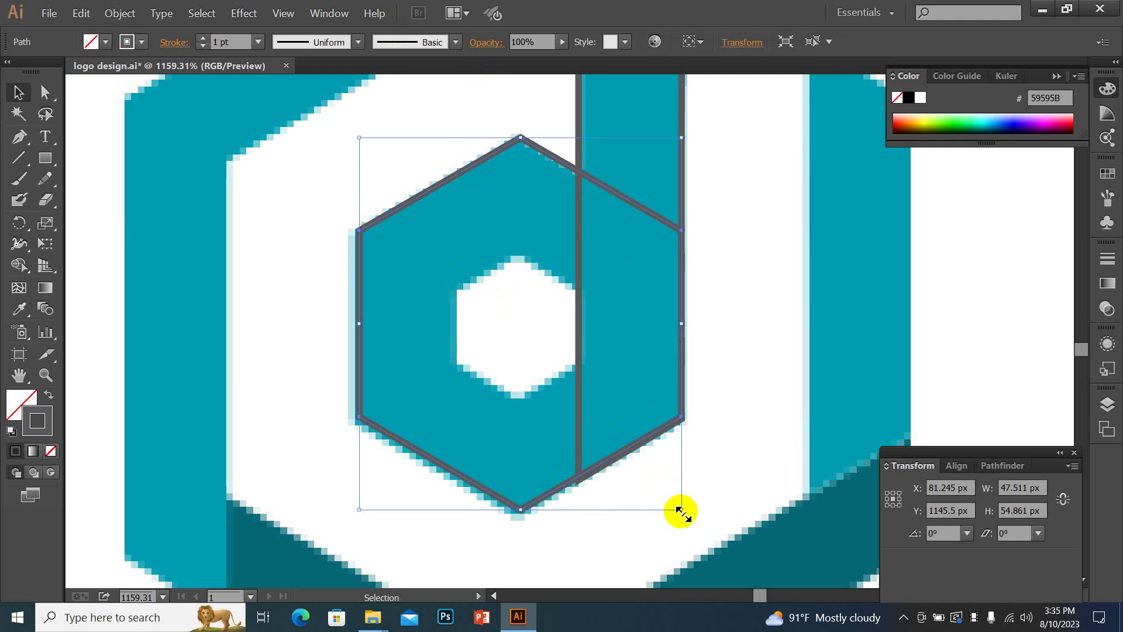
mouse_move(680, 512)
mouse_down()
mouse_move(608, 398)
mouse_move(576, 386)
mouse_up()
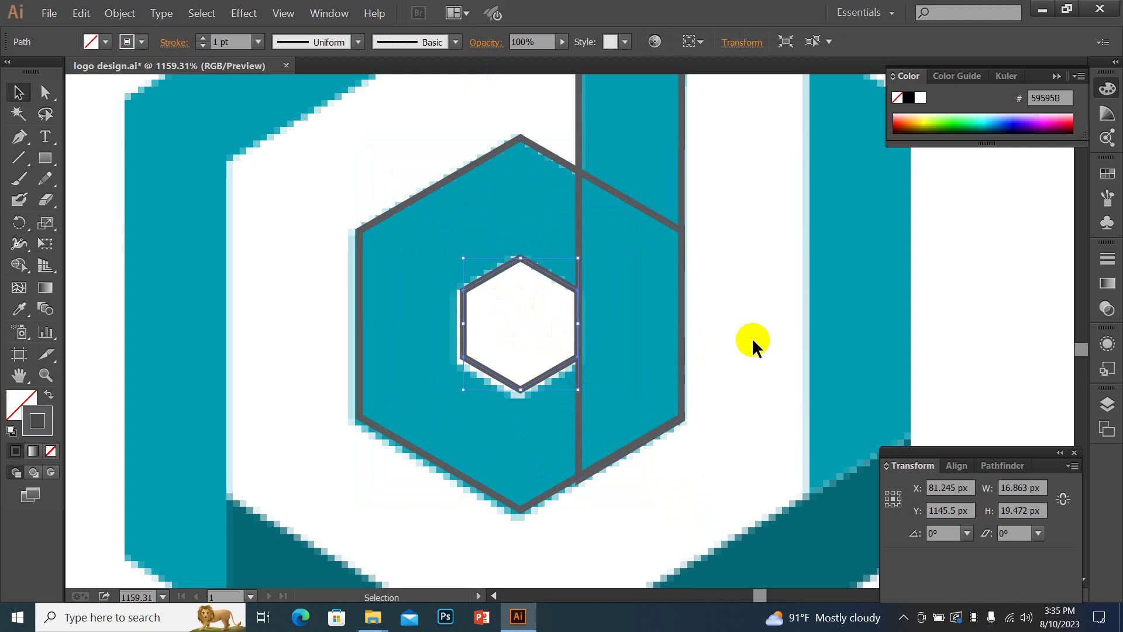
Move the traced d beside the original logo, fill it teal and its hexagon hole white.
scroll(560, 328, down, 3)
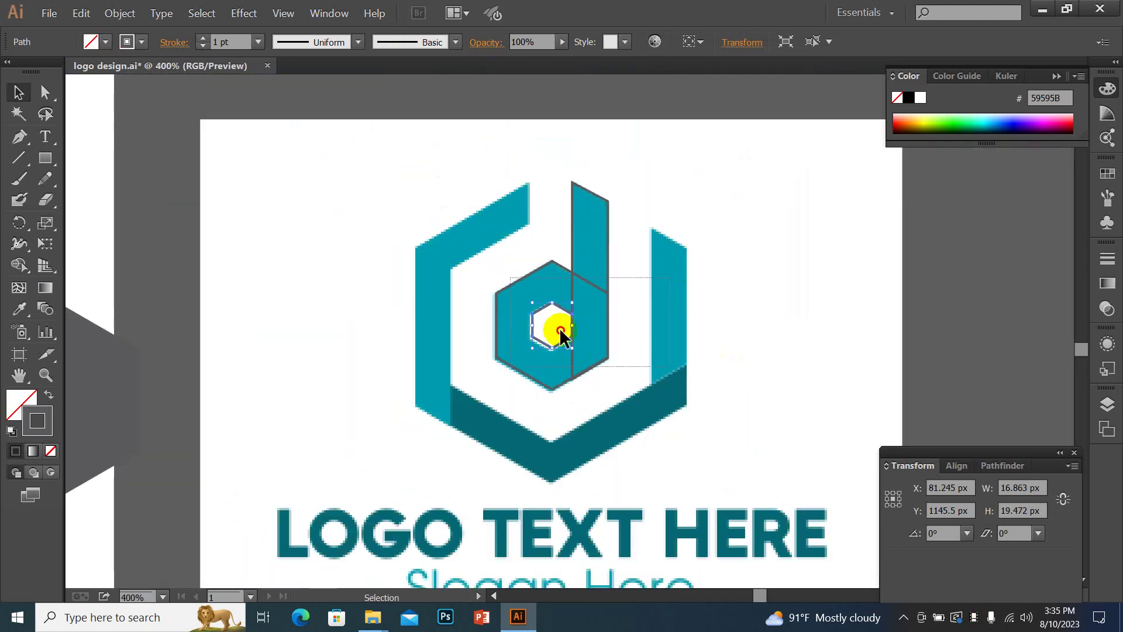
click(553, 322)
drag(562, 313, 787, 323)
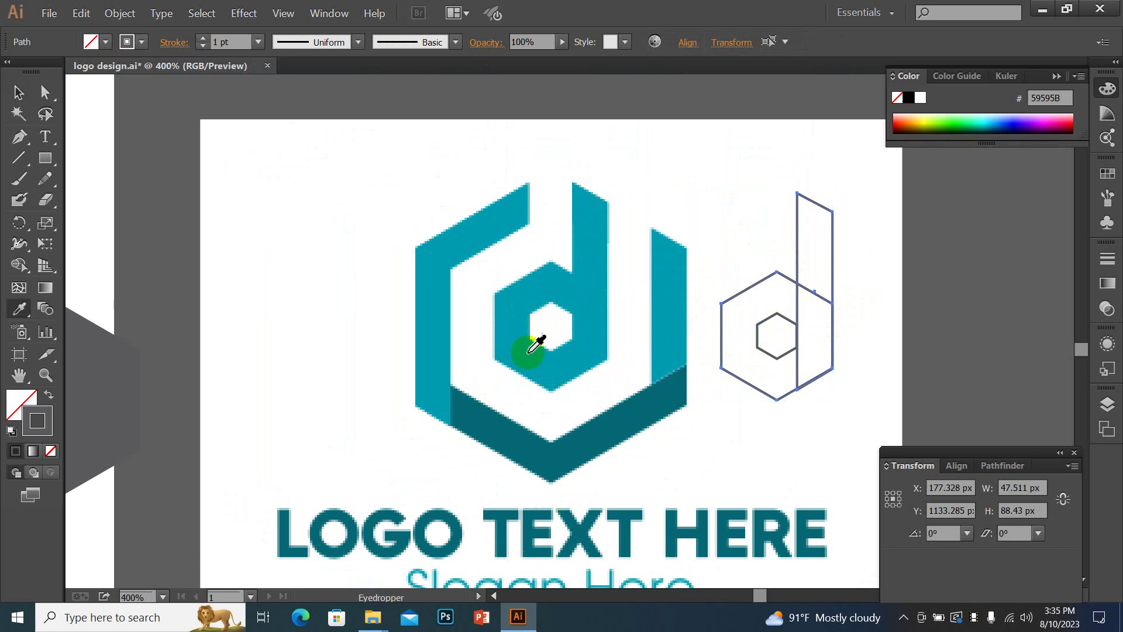
click(570, 289)
click(755, 345)
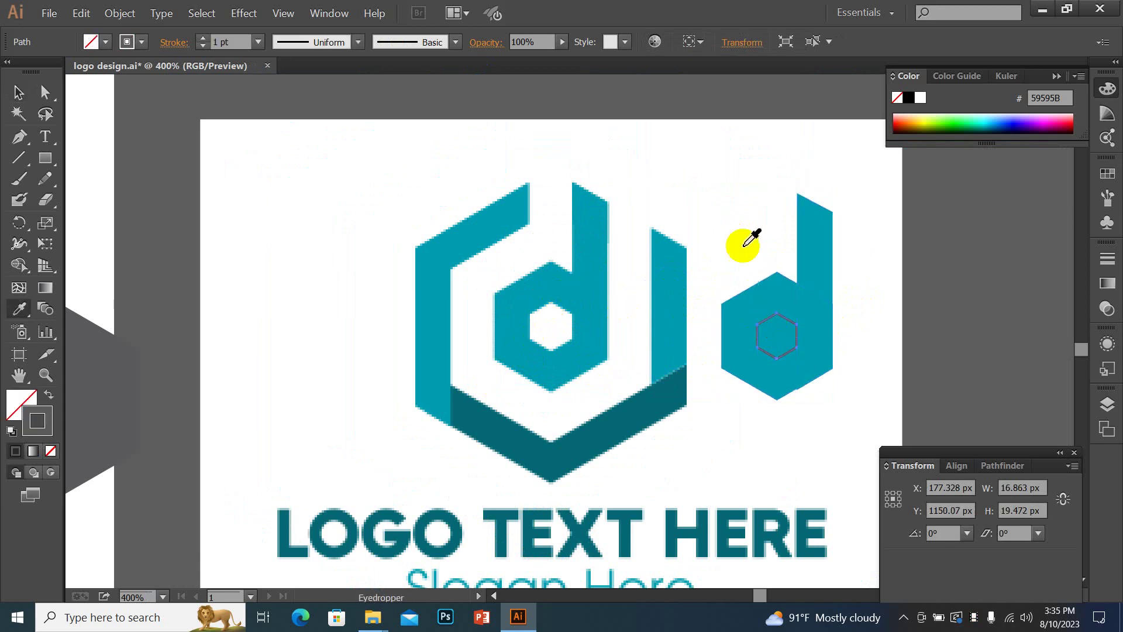
click(885, 311)
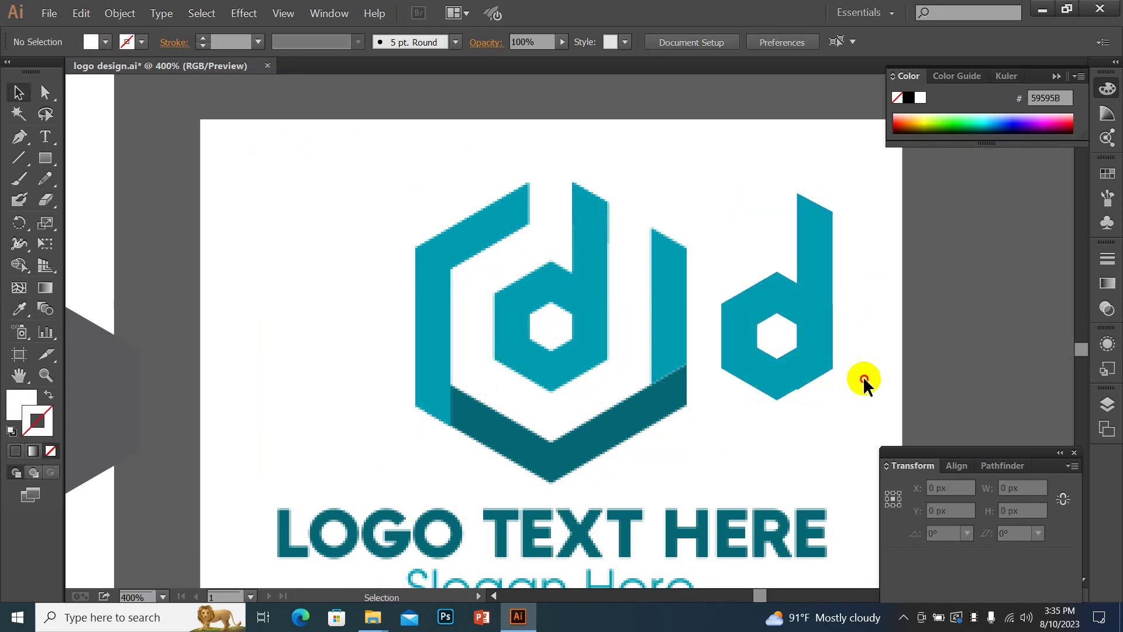
mouse_move(765, 351)
mouse_down()
mouse_move(823, 408)
mouse_move(767, 492)
mouse_up()
Nudge the teal d's bottom anchor point into line, then zoom out to review the logo.
key(a)
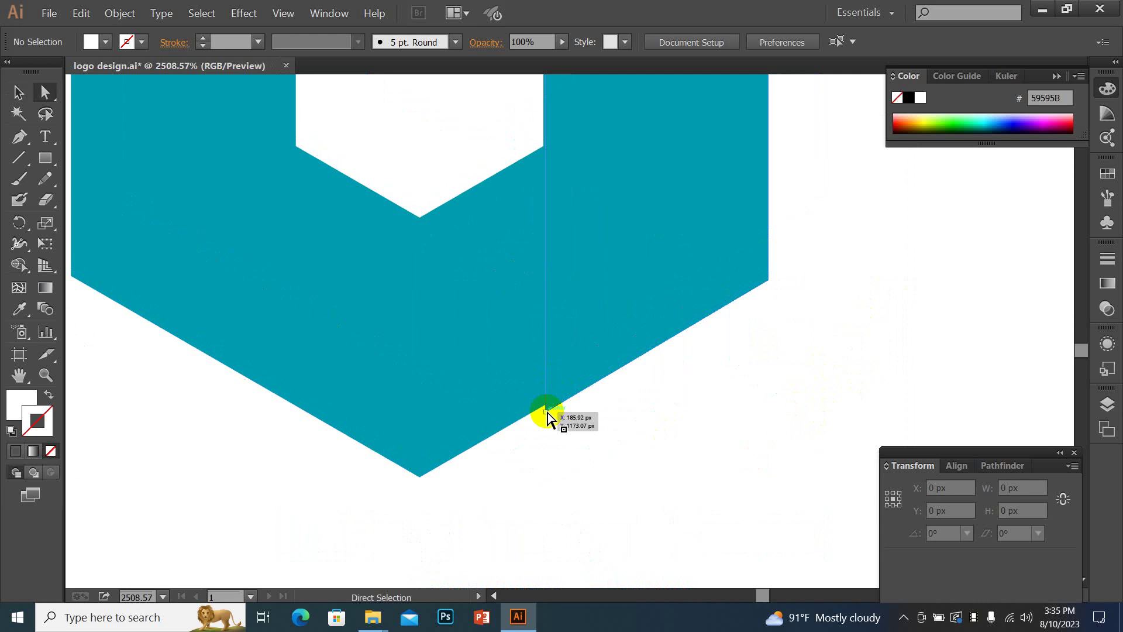
drag(546, 403, 547, 410)
click(792, 362)
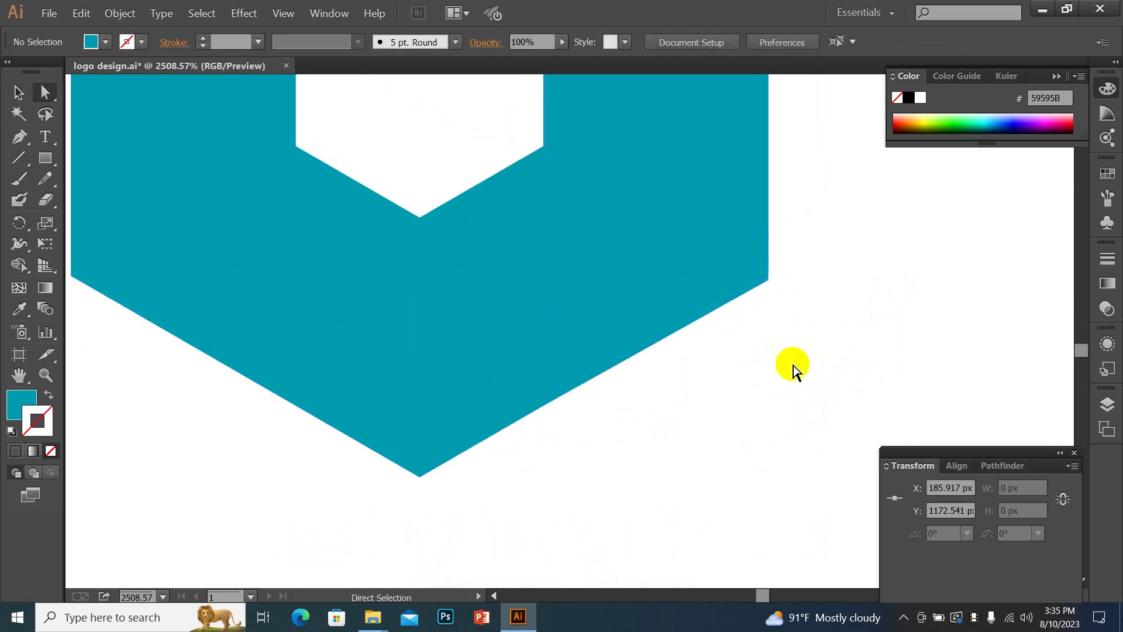
key(ctrl+0)
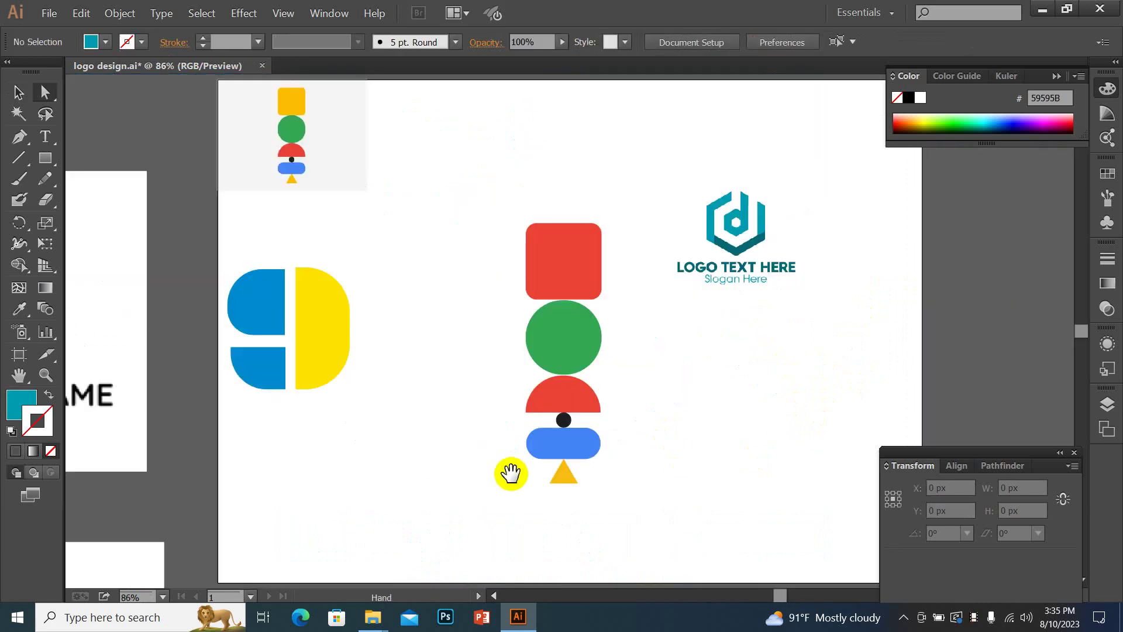
scroll(493, 319, down, 3)
scroll(339, 318, down, 2)
drag(448, 393, 286, 299)
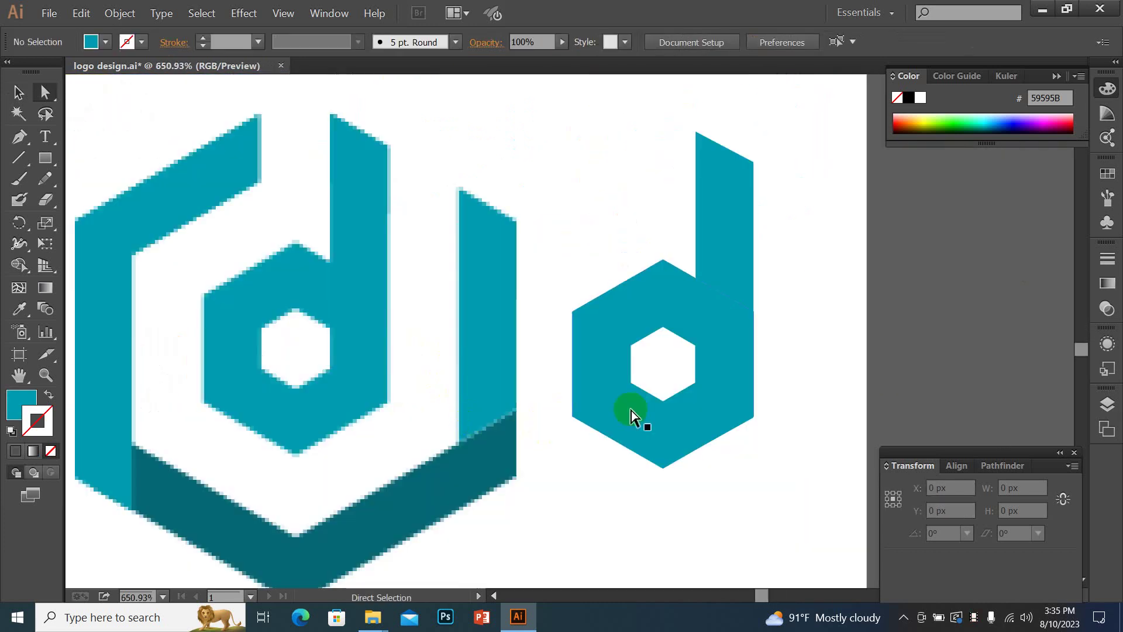
key(ctrl+minus)
key(ctrl+minus)
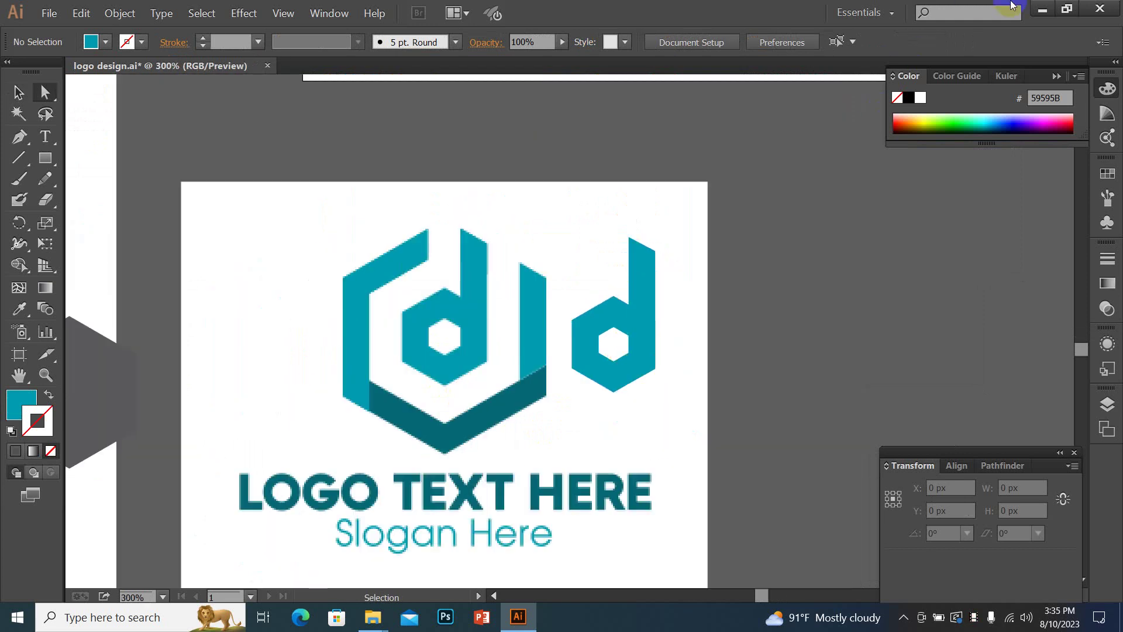
Minimise Illustrator and delete DTSC (10) and Screenshot_2 from the Home Work folder.
click(1041, 13)
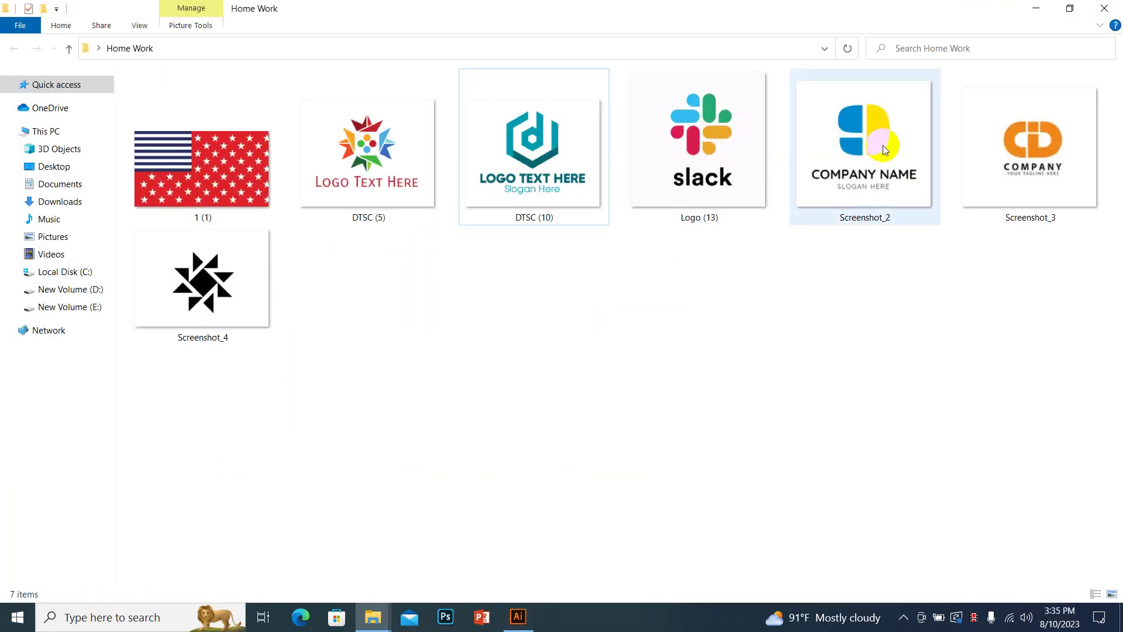
click(531, 196)
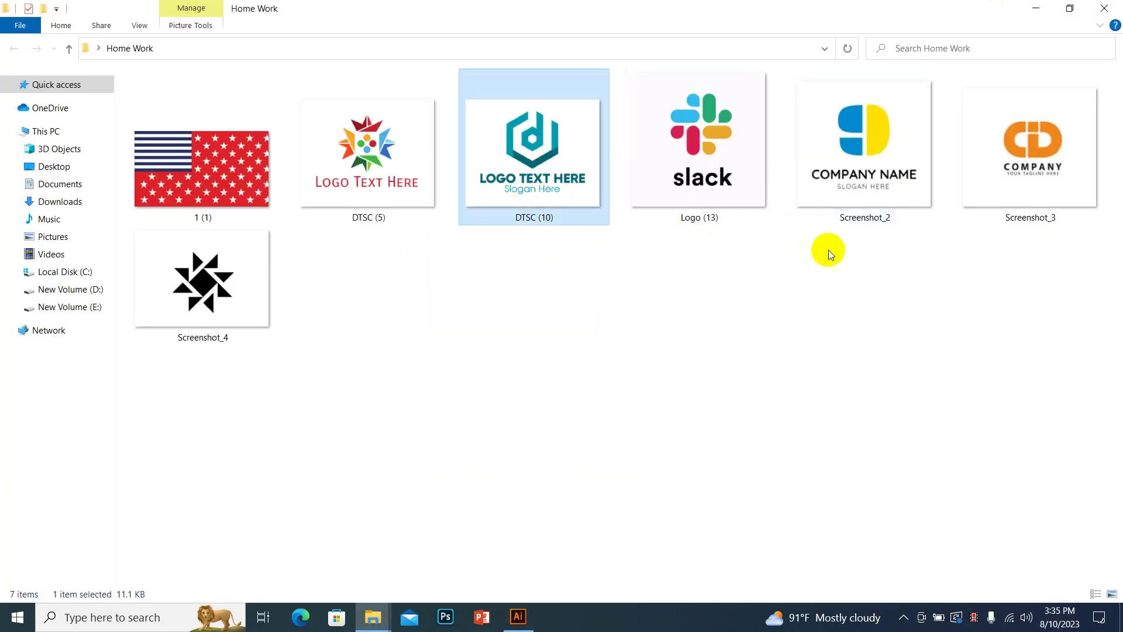
key(Delete)
click(851, 188)
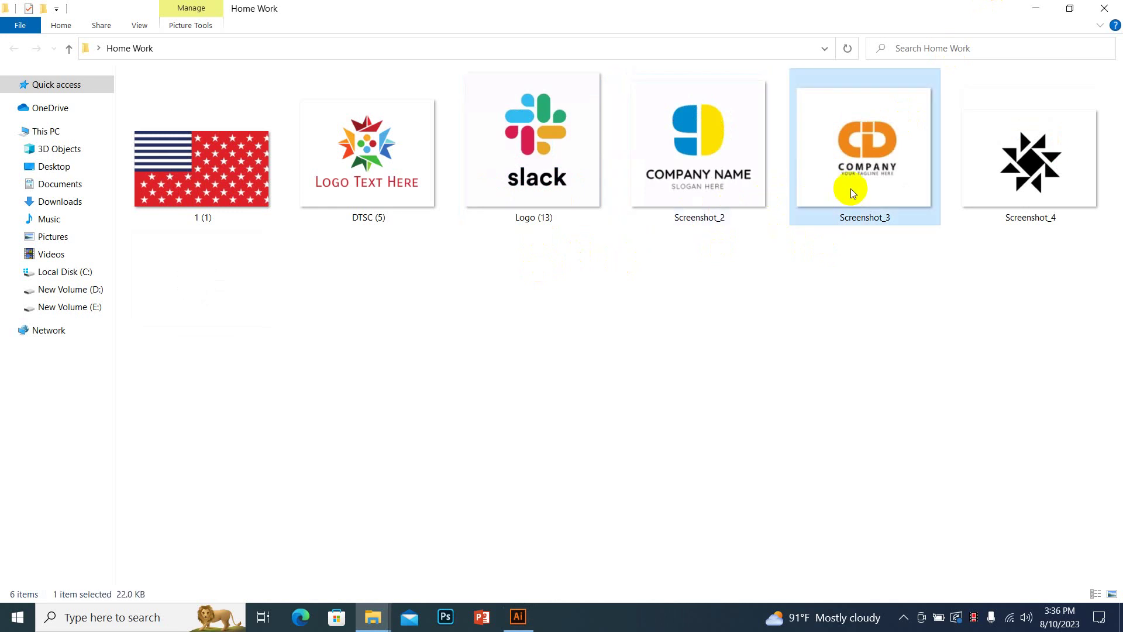
click(742, 183)
key(Delete)
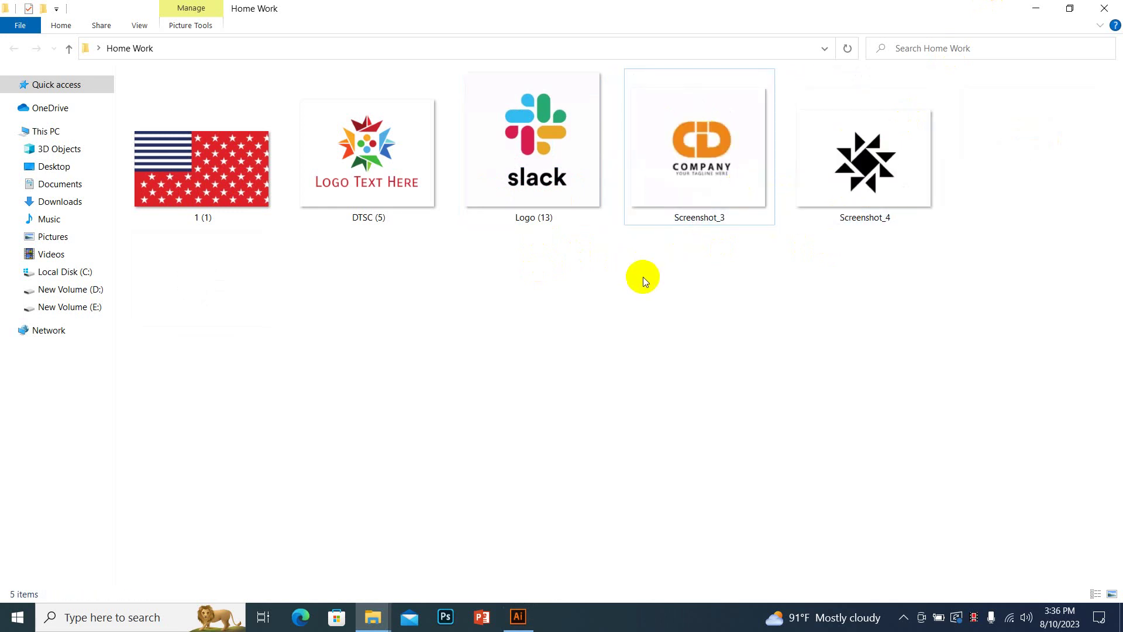
Preview the 1 (1) flag image, close the viewer, and select DTSC (5).
click(202, 186)
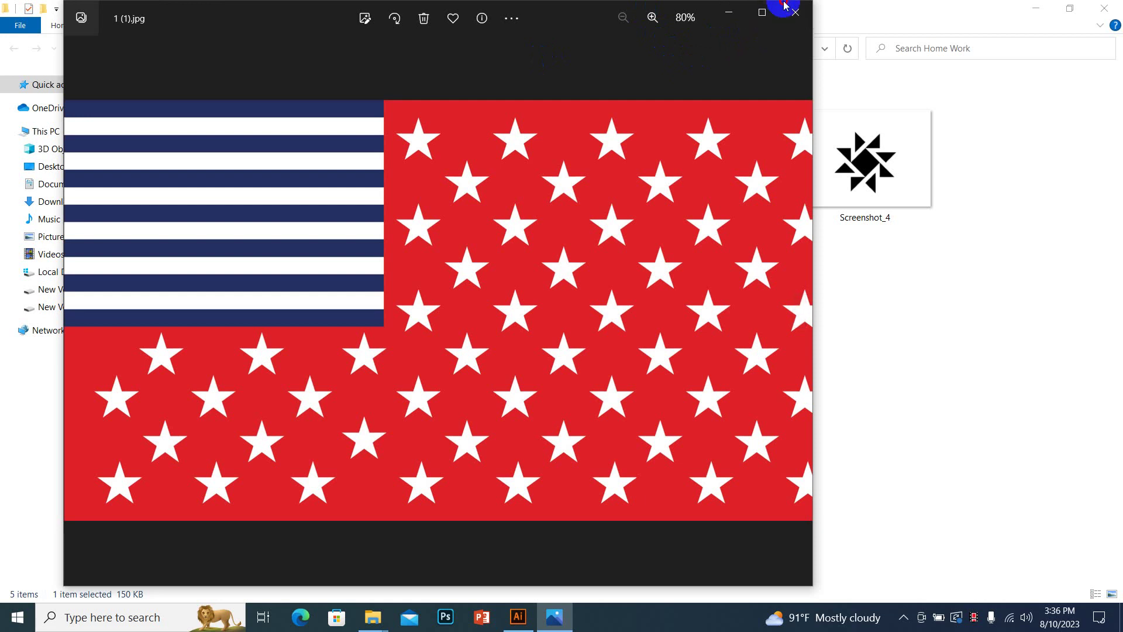
key(alt+F4)
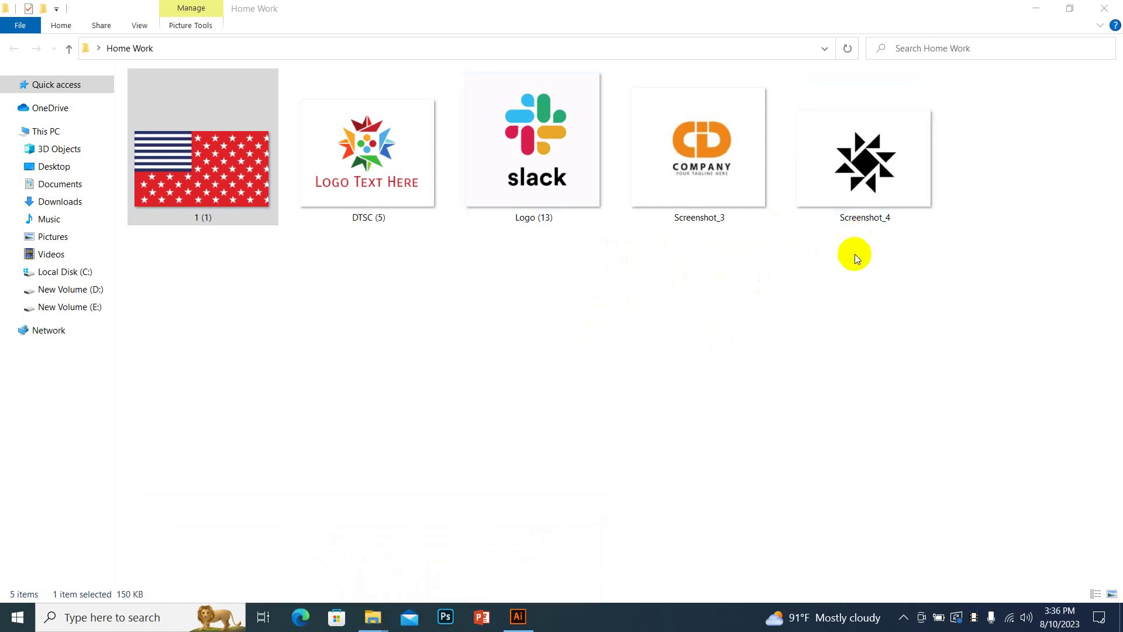
drag(855, 254, 646, 241)
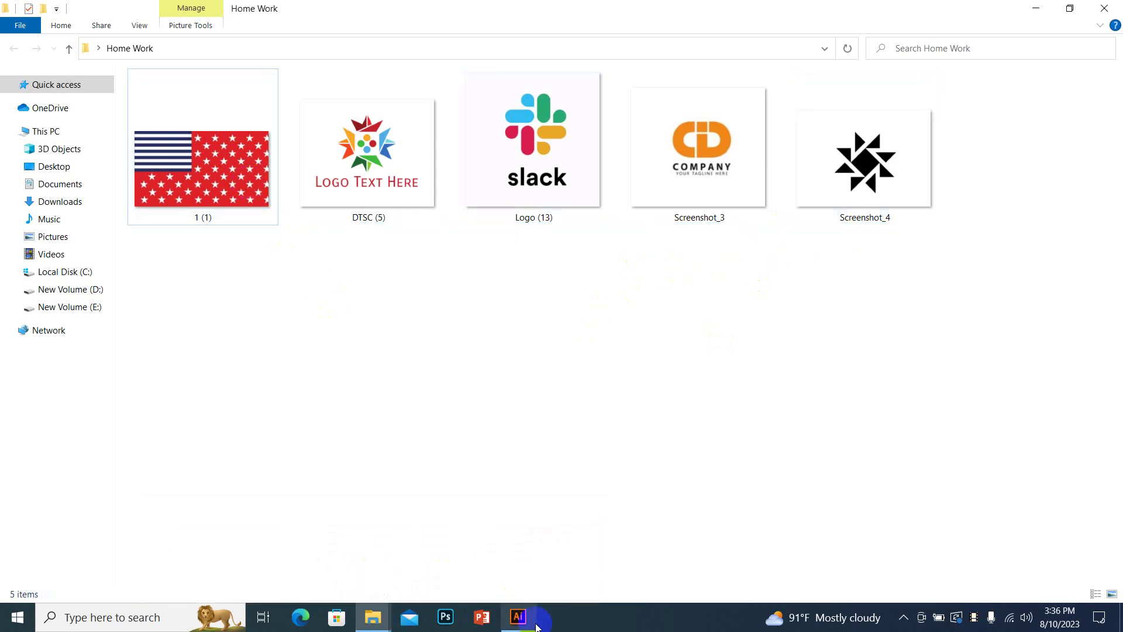
click(247, 178)
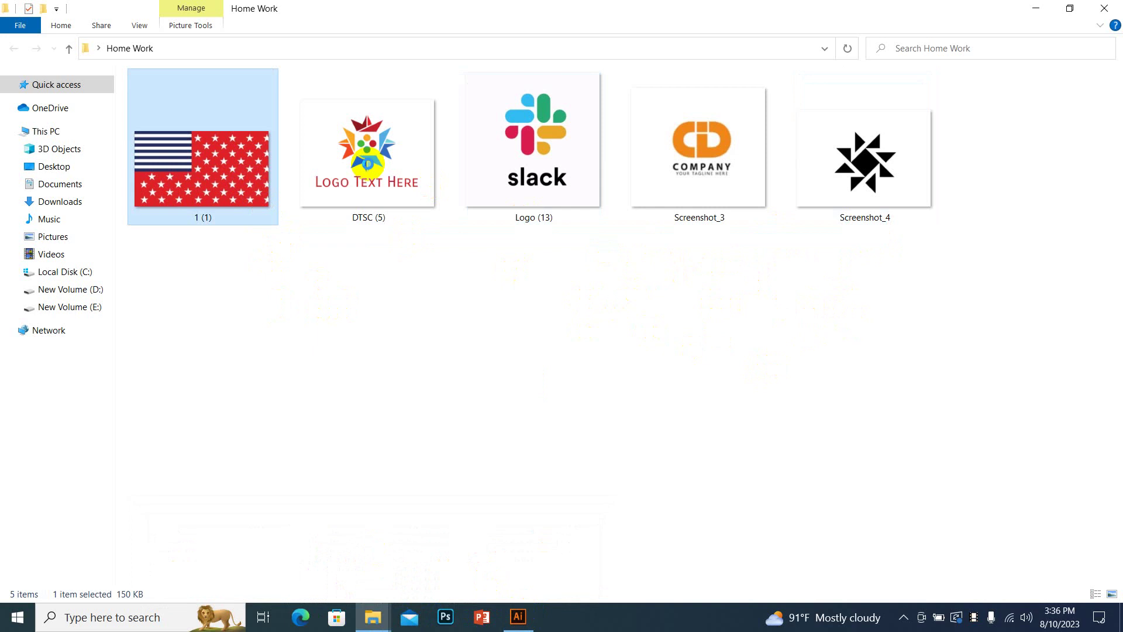
right_click(367, 162)
click(352, 156)
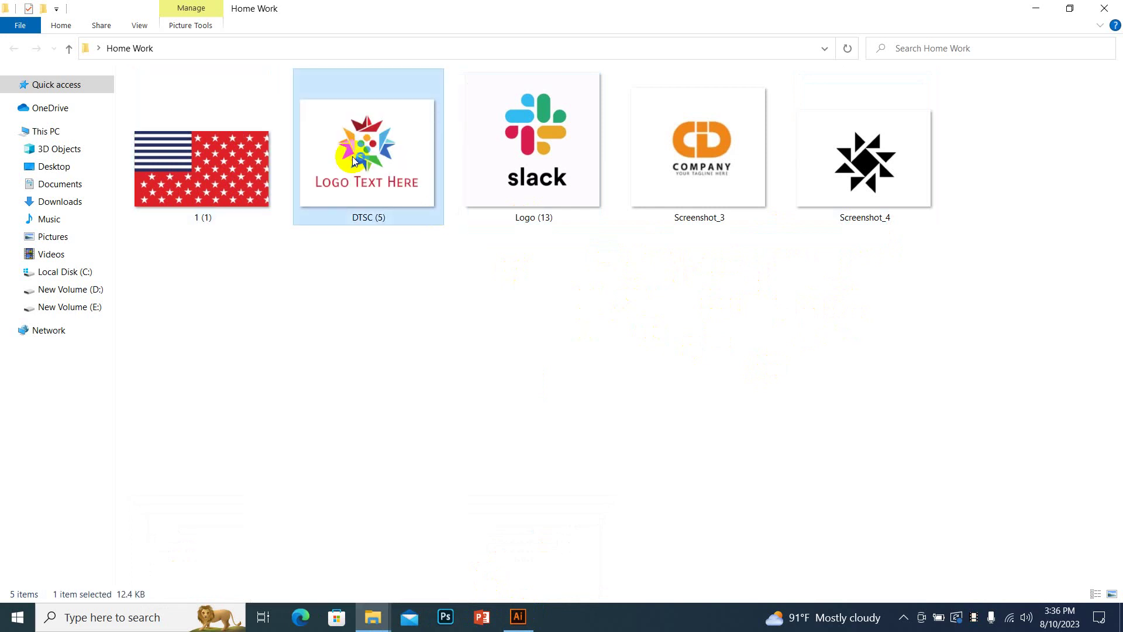
Open DTSC (5) maximised in Photos and zoom in on its lower green shapes.
double_click(352, 156)
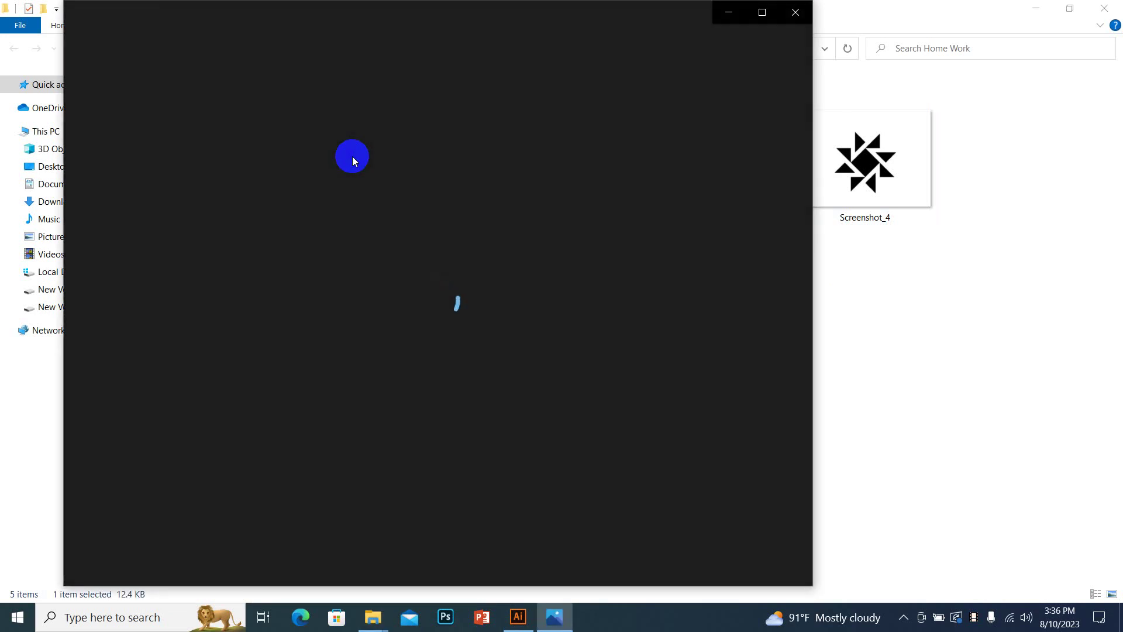
click(770, 12)
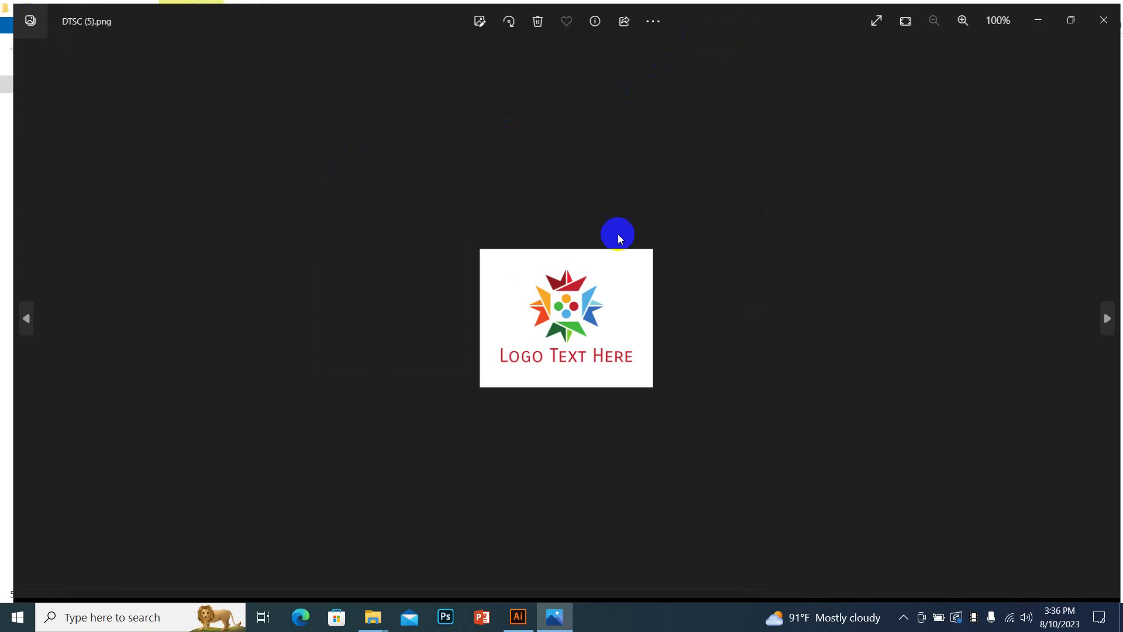
scroll(486, 271, up, 2)
scroll(521, 275, up, 3)
scroll(574, 371, up, 3)
scroll(575, 374, up, 4)
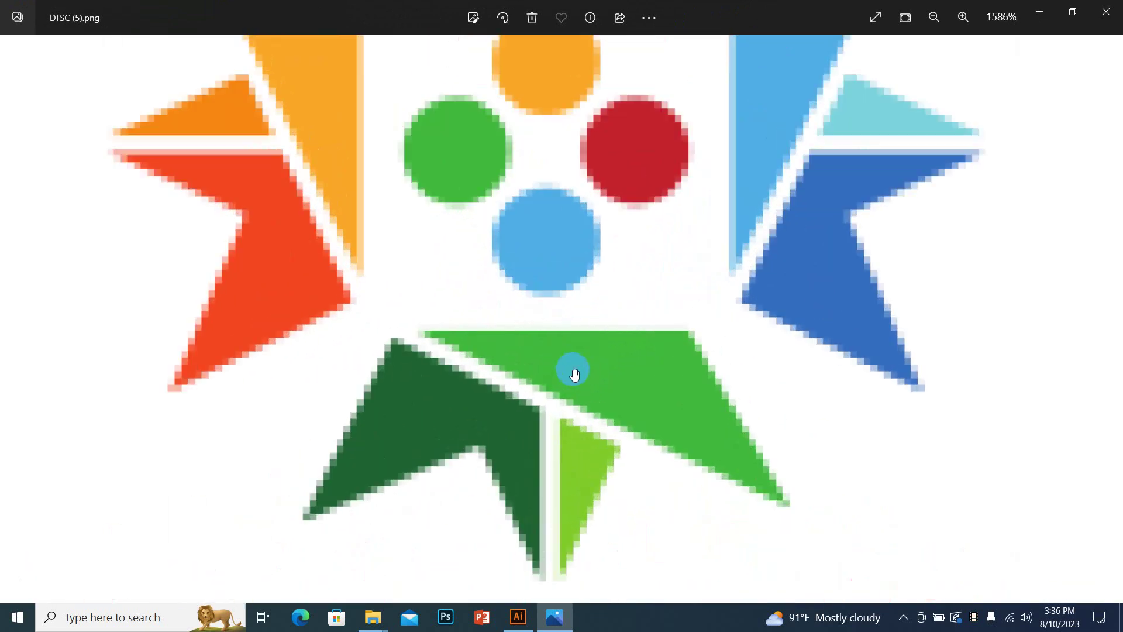
drag(575, 374, 709, 213)
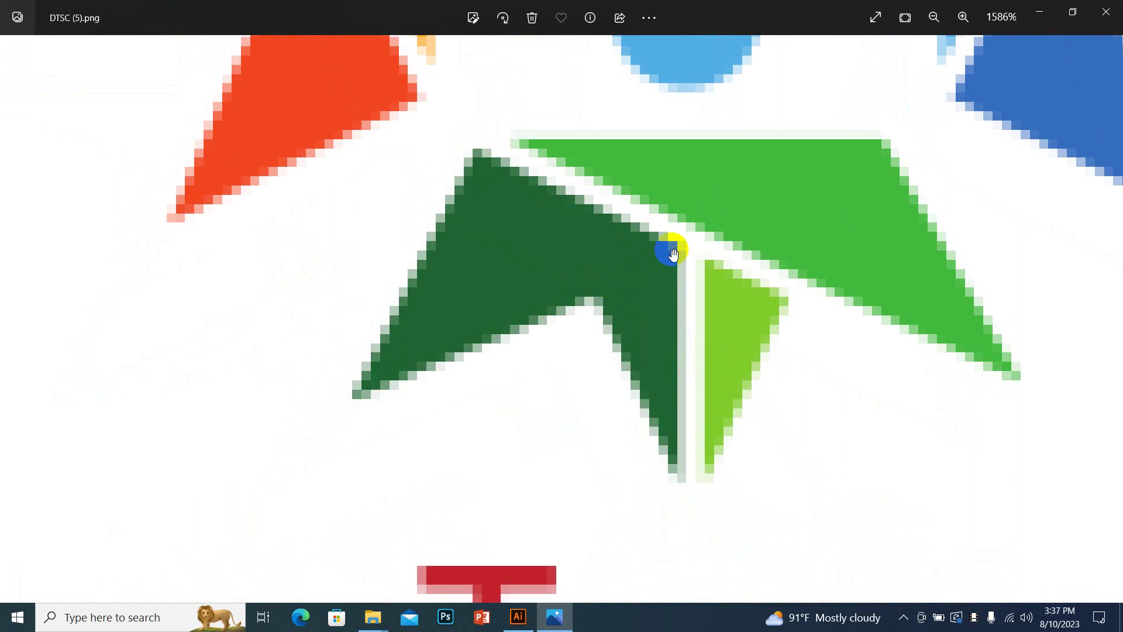
Zoom back out and advance to the Slack logo, Logo (13).png.
scroll(673, 253, down, 3)
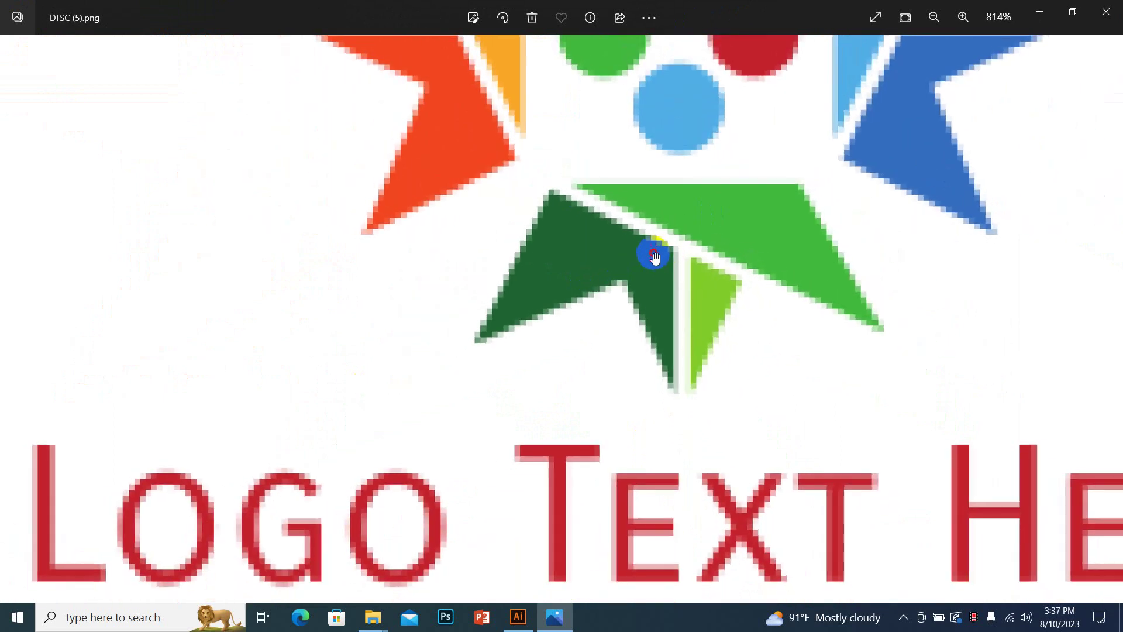
scroll(654, 258, down, 3)
scroll(667, 233, down, 3)
scroll(657, 253, down, 3)
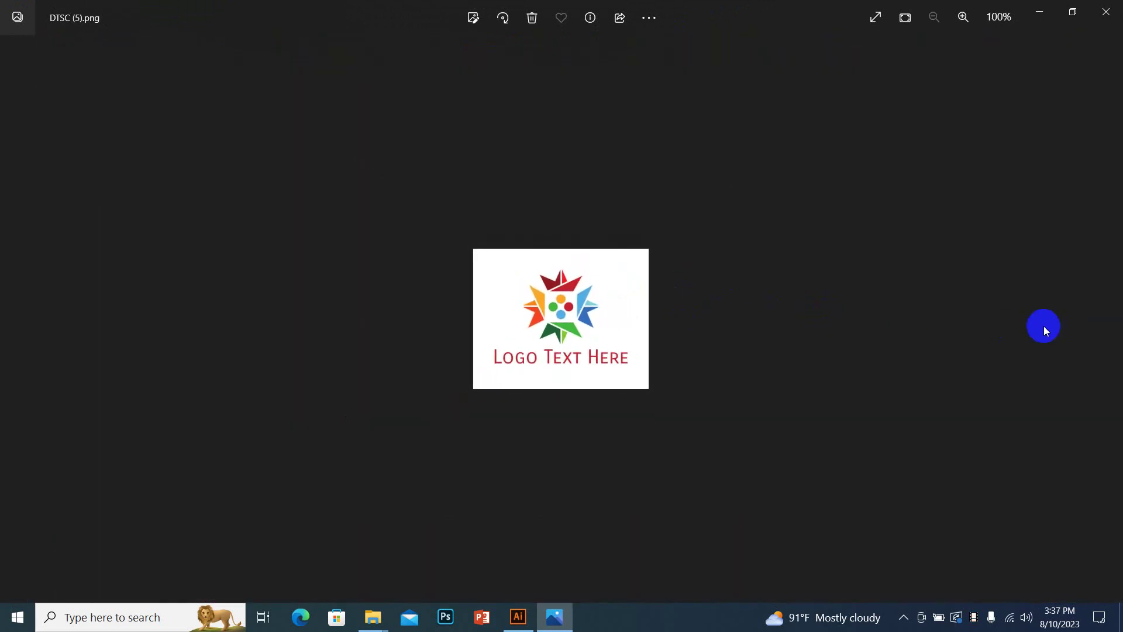
click(1107, 325)
scroll(537, 251, up, 2)
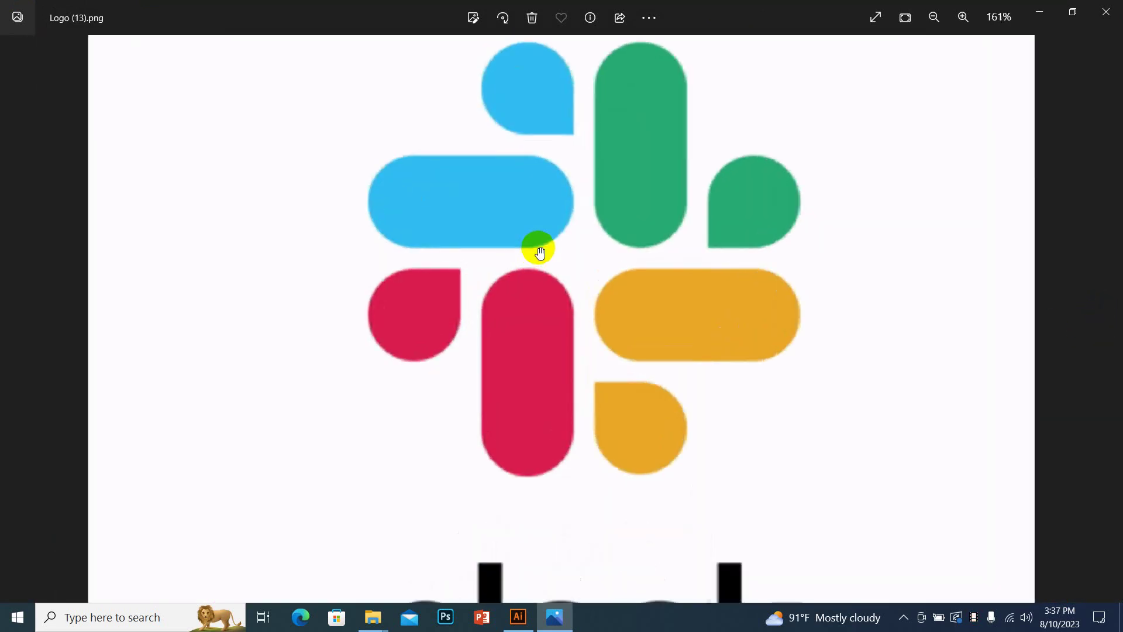
scroll(545, 186, up, 3)
drag(545, 186, 544, 289)
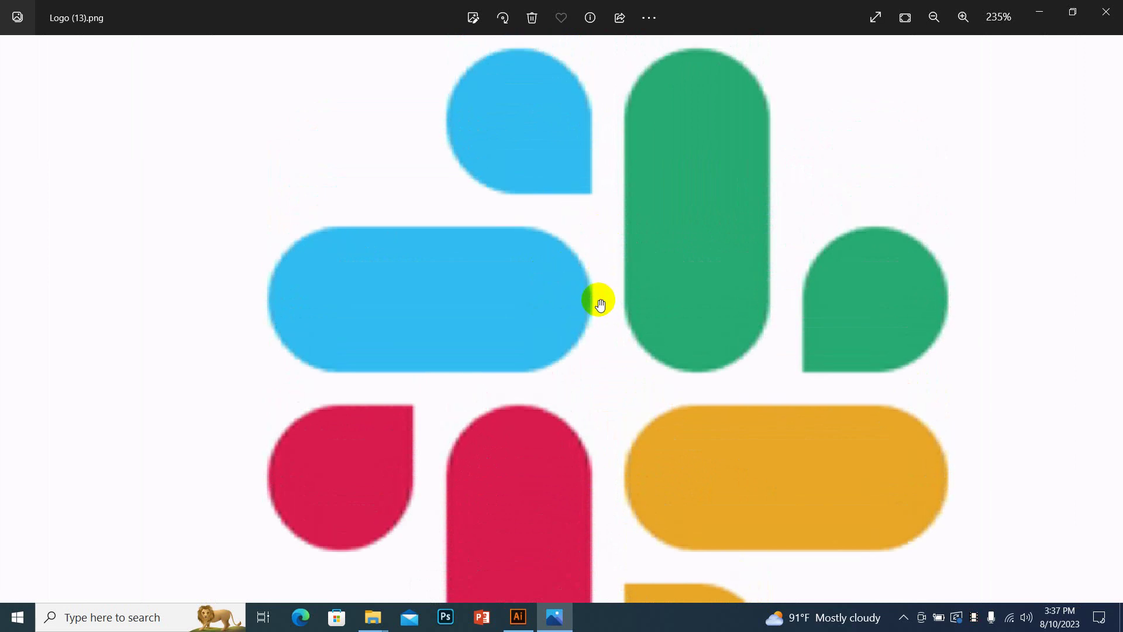
scroll(600, 303, down, 5)
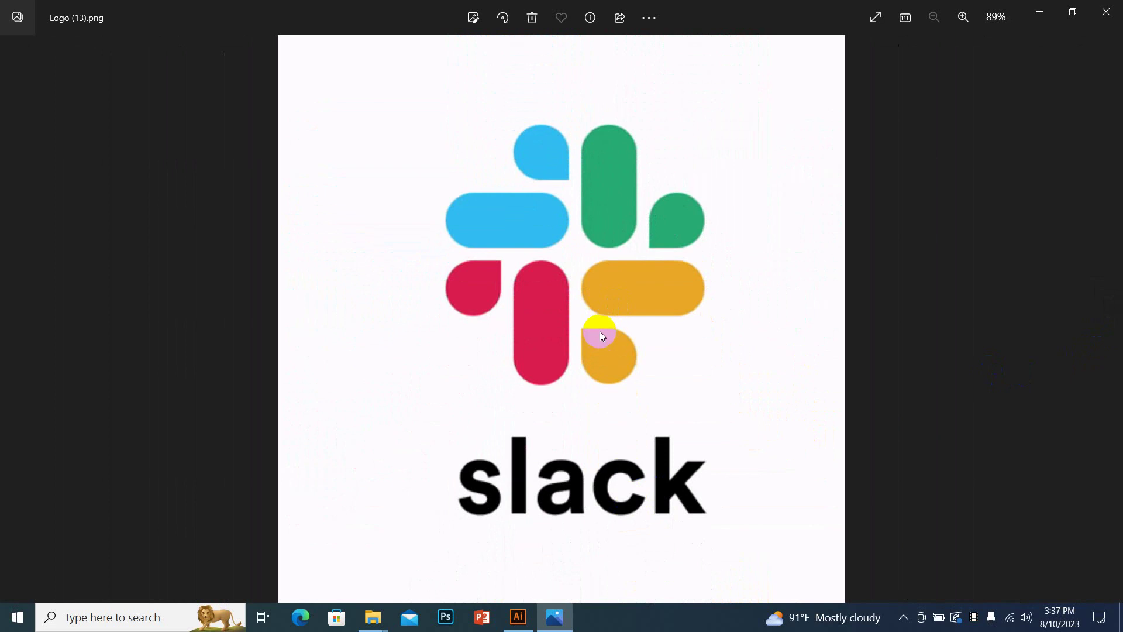
scroll(599, 331, up, 5)
scroll(707, 356, up, 1)
scroll(695, 361, up, 3)
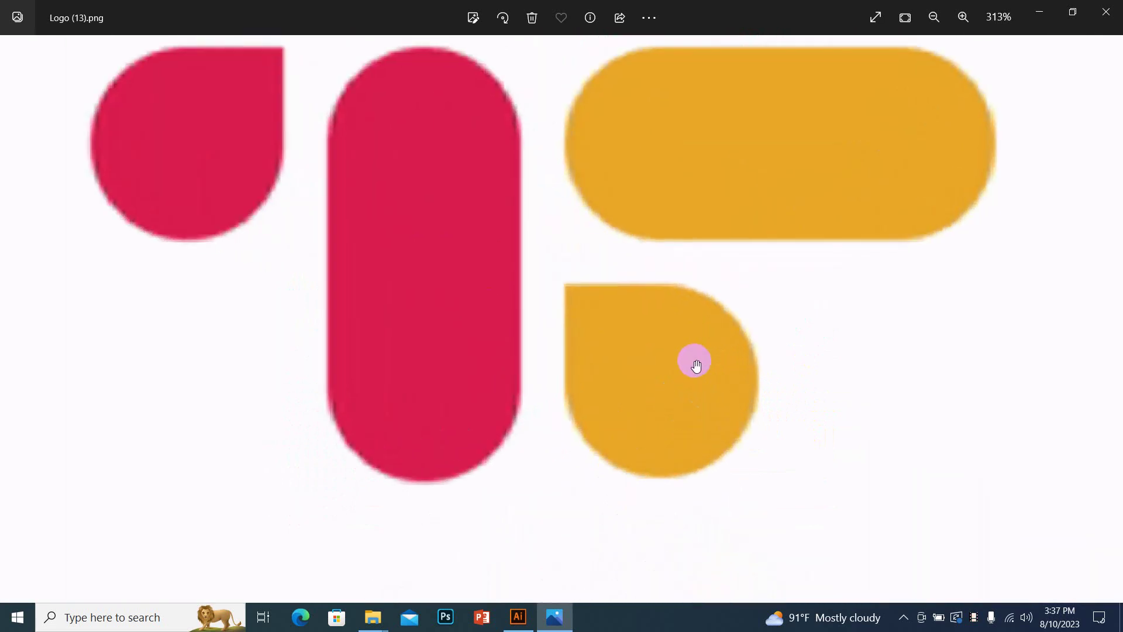
scroll(695, 362, down, 3)
scroll(695, 362, down, 5)
scroll(669, 211, up, 3)
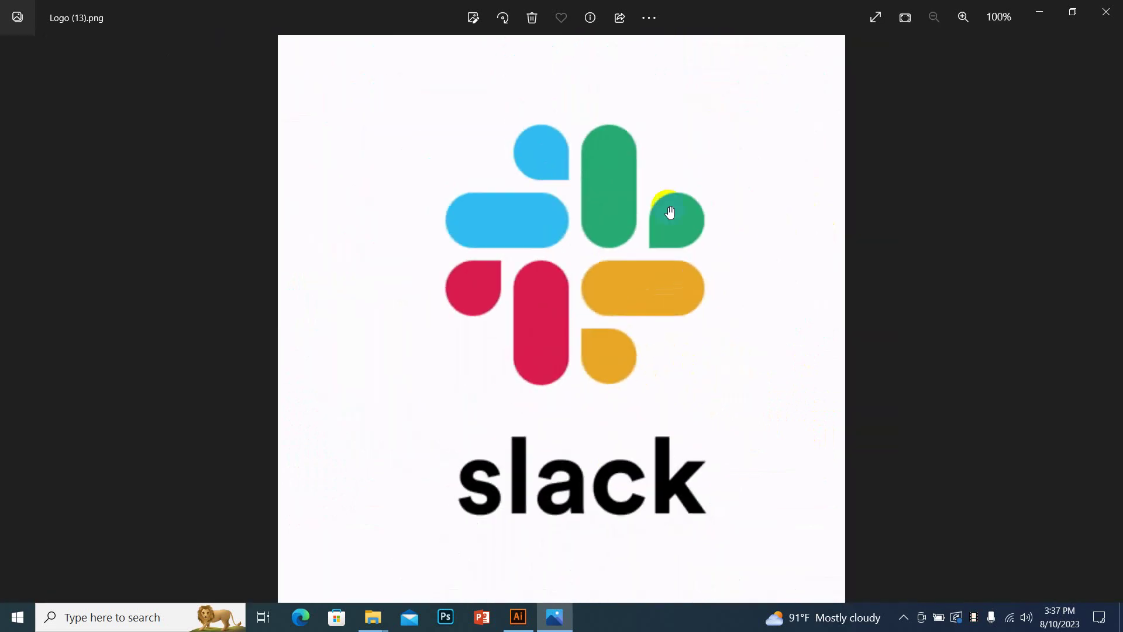
scroll(618, 210, down, 3)
double_click(549, 167)
Advance to Screenshot_3.png, zoom in and out on the orange COMPANY logo, then close Photos.
click(1108, 318)
scroll(562, 313, up, 2)
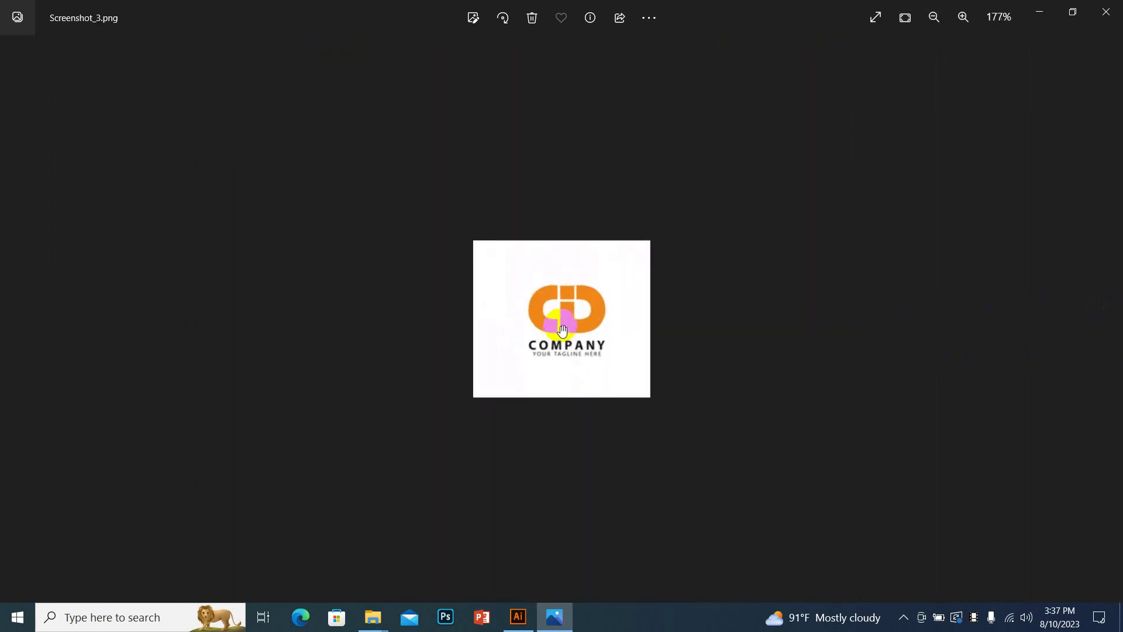
scroll(563, 312, up, 3)
scroll(564, 317, up, 3)
scroll(564, 318, down, 2)
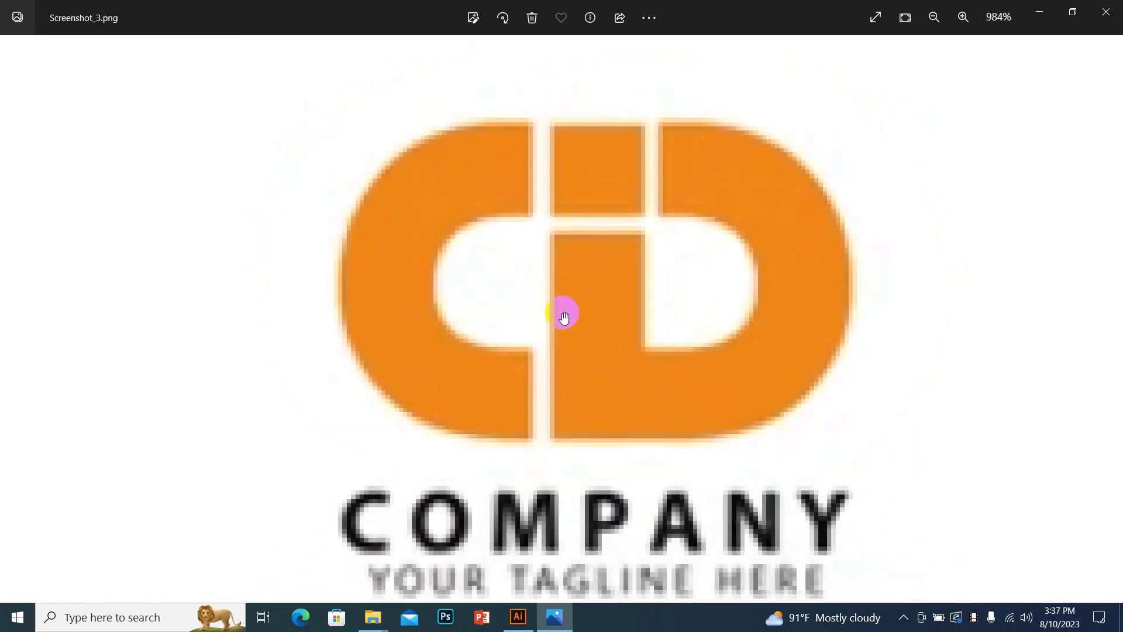
scroll(492, 175, down, 2)
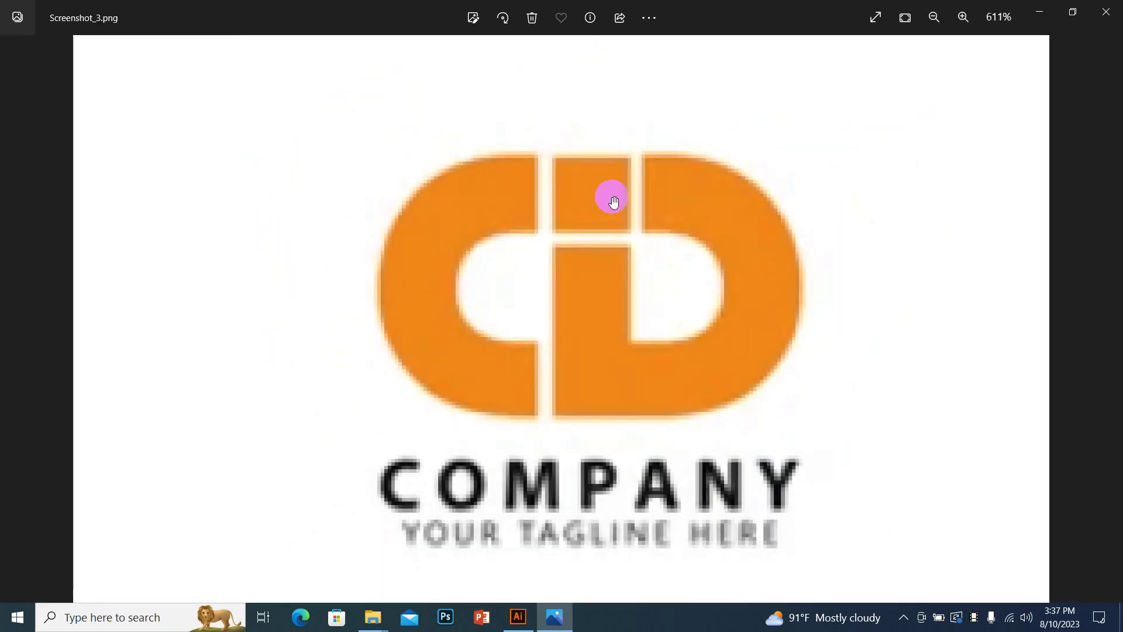
scroll(702, 283, down, 1)
scroll(735, 291, down, 2)
scroll(740, 289, down, 1)
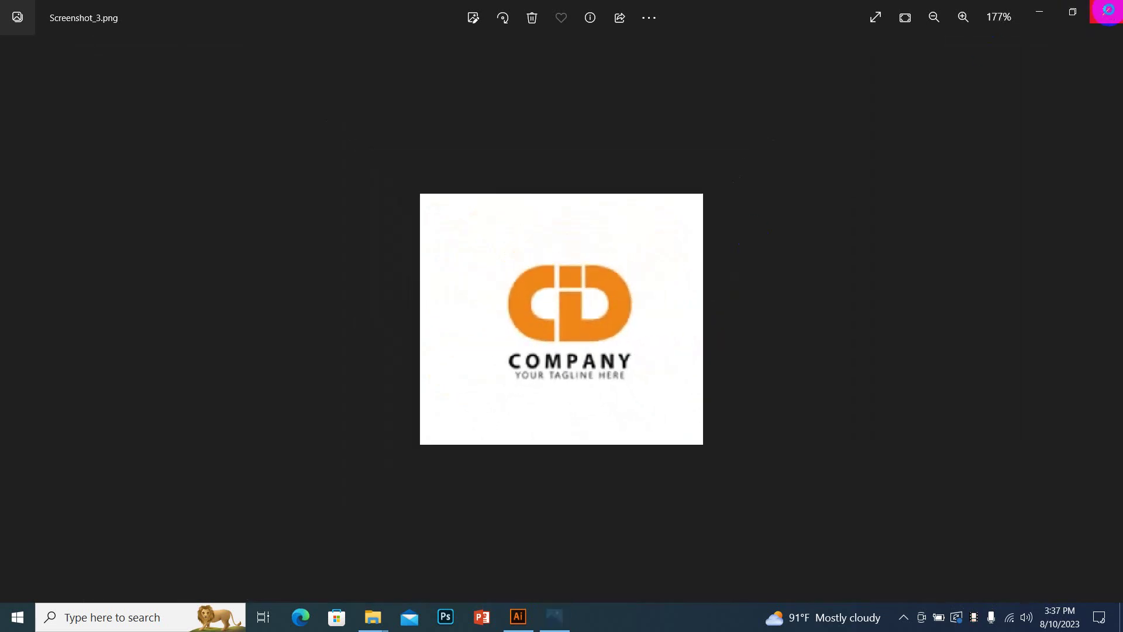
click(1109, 10)
Open 1 (1).jpg, zoom into its stripes and back out, then close Photos and deselect.
double_click(211, 151)
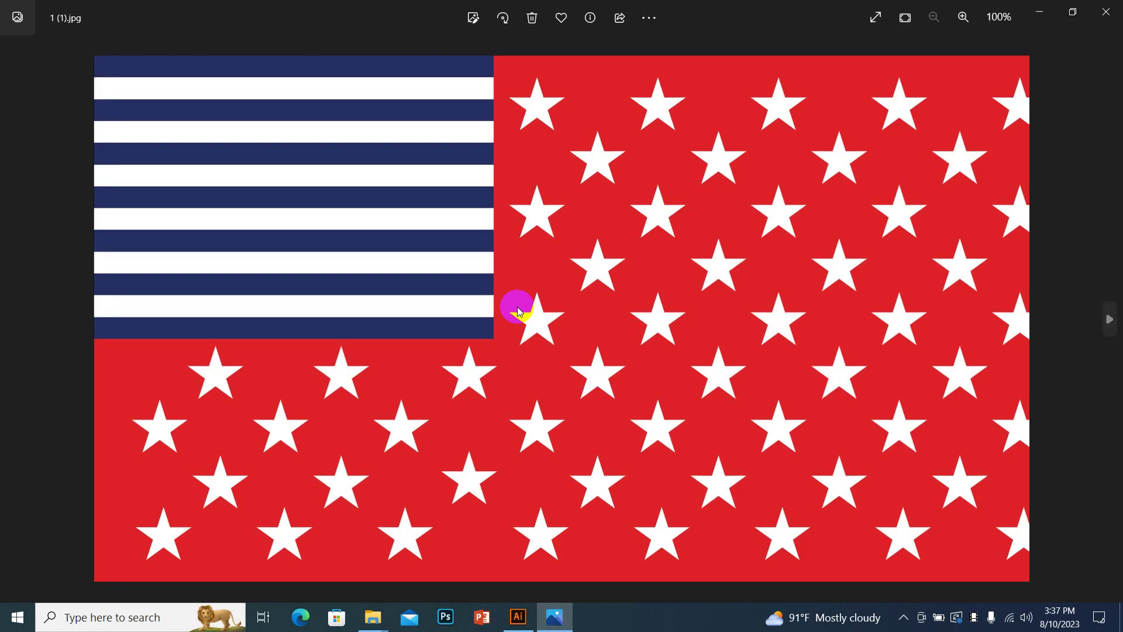
scroll(519, 306, up, 2)
scroll(544, 327, up, 1)
scroll(530, 340, up, 2)
scroll(141, 183, up, 2)
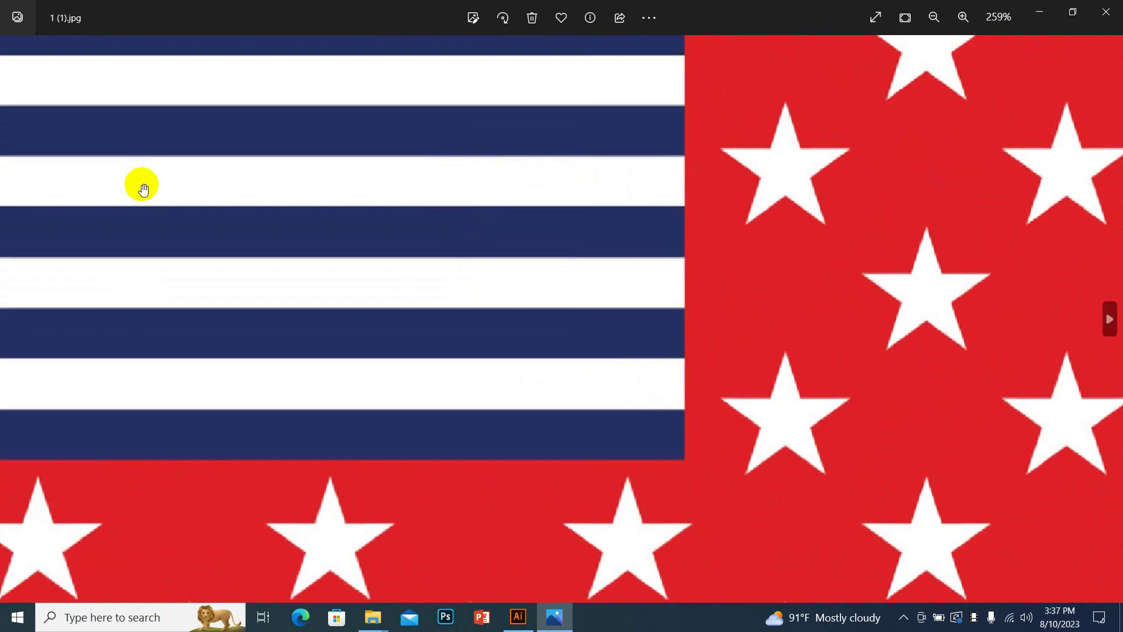
scroll(155, 180, down, 2)
scroll(155, 180, down, 2)
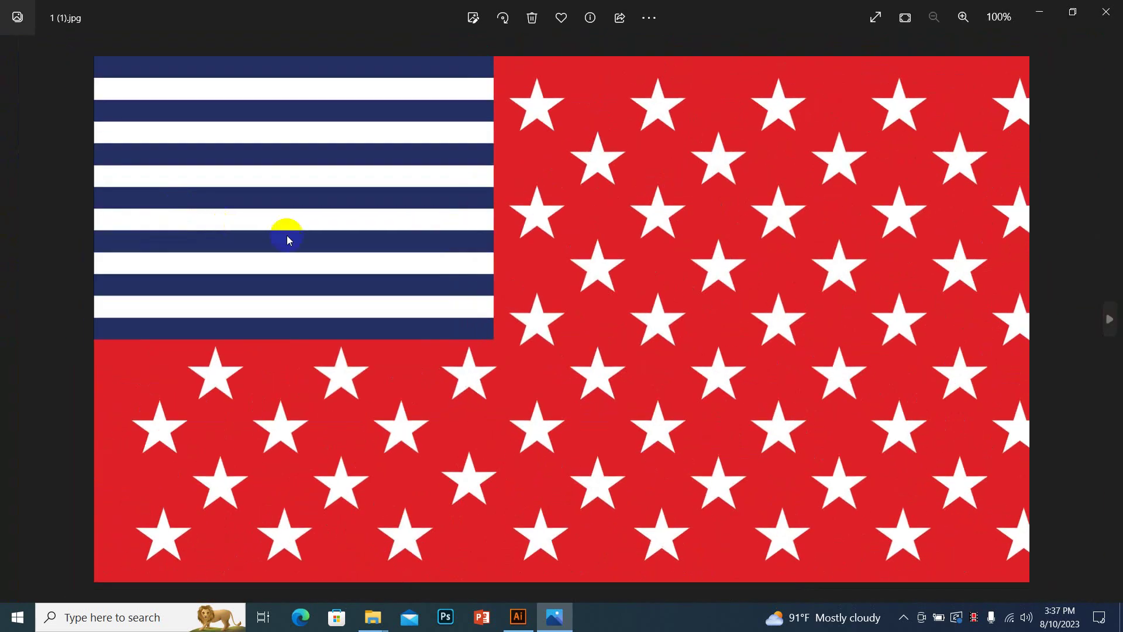
click(1106, 12)
click(614, 321)
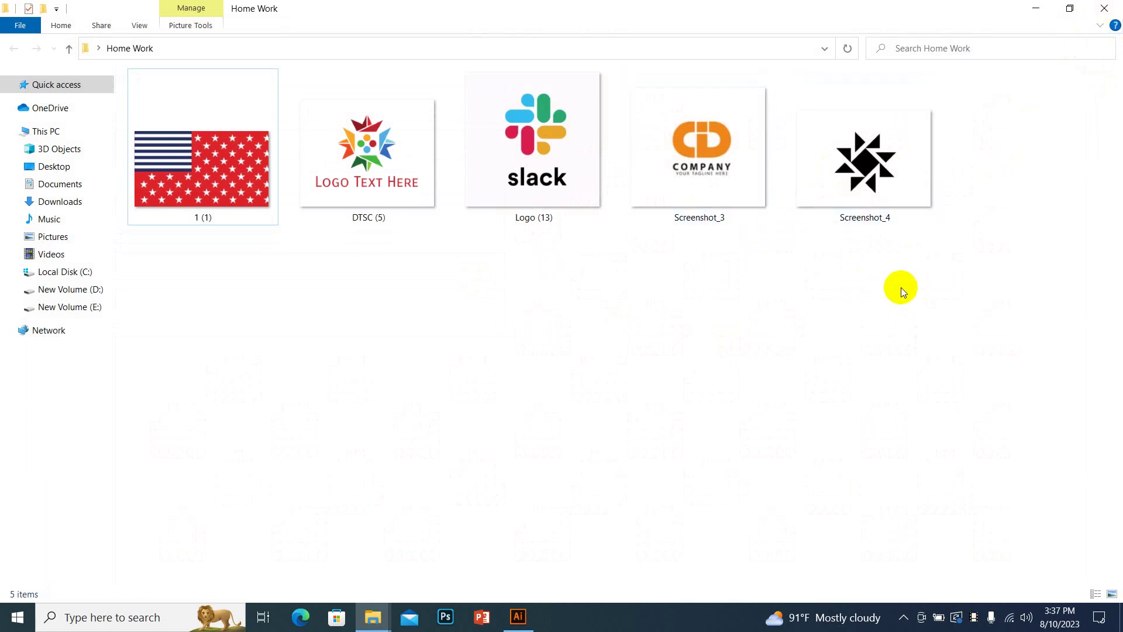
Box-select and deselect the five image thumbnails, then close the Home Work folder window.
drag(936, 287, 74, 138)
drag(213, 250, 877, 117)
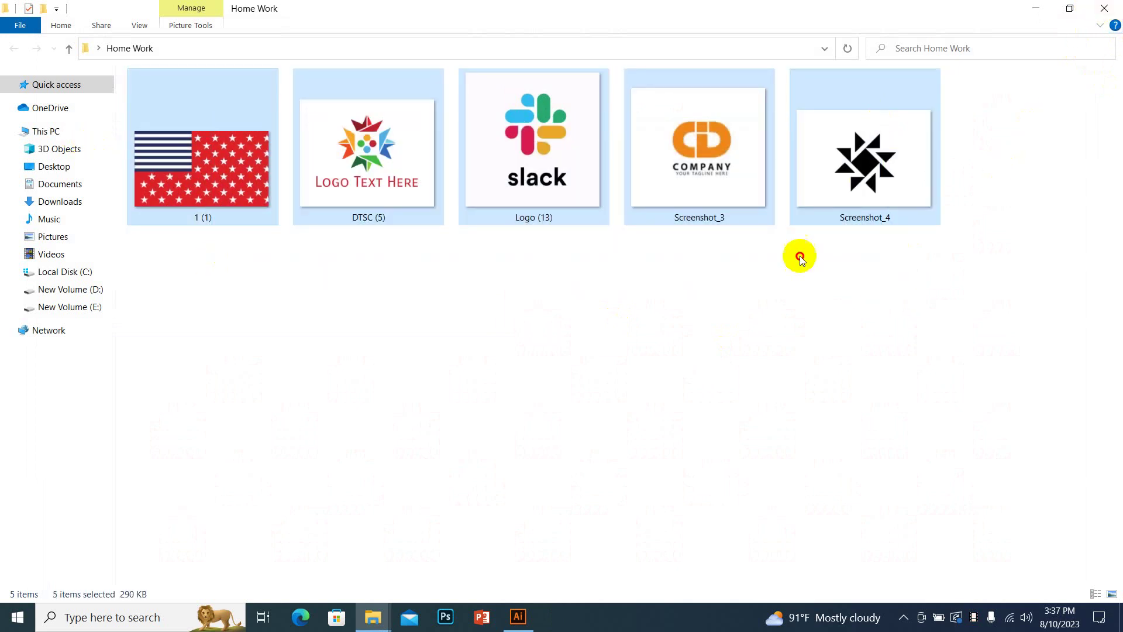
click(797, 253)
click(203, 174)
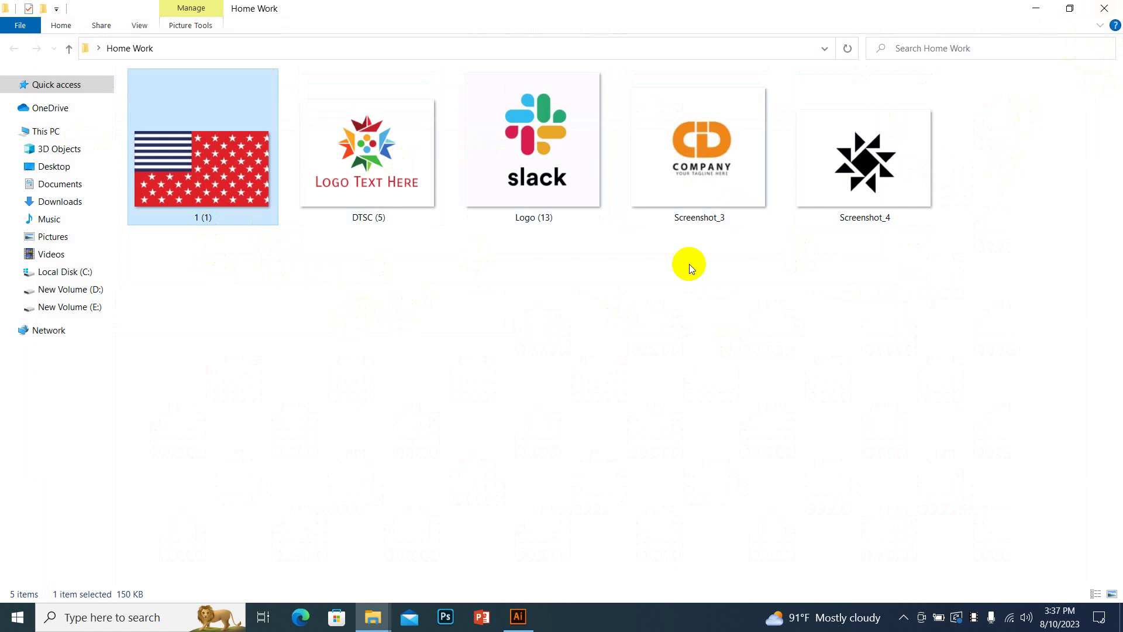
drag(244, 297, 920, 125)
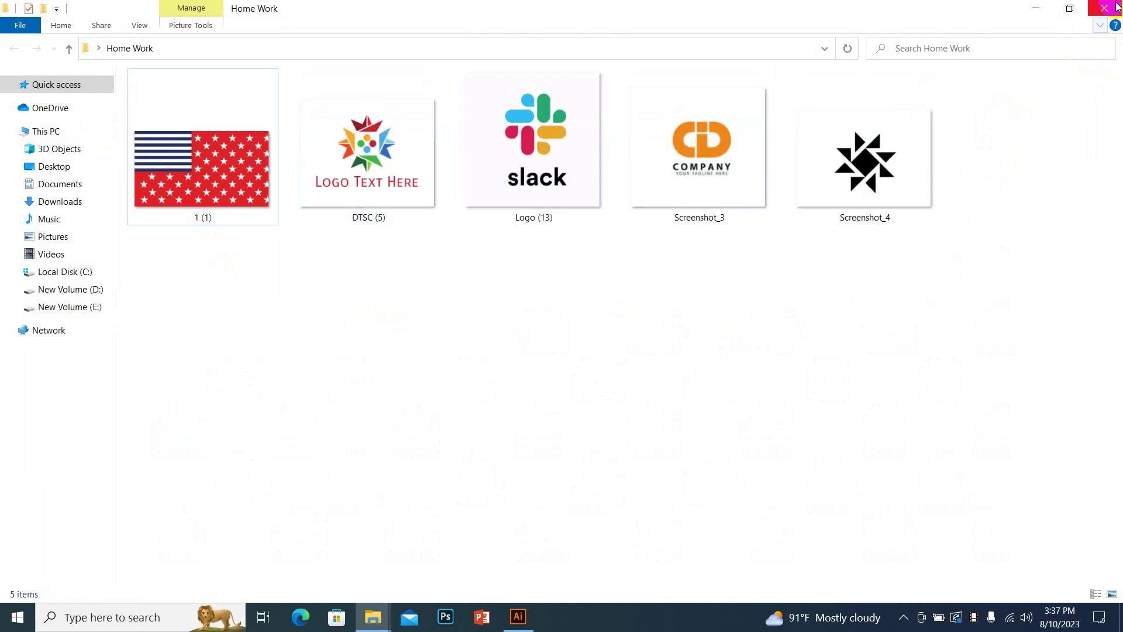
click(1115, 7)
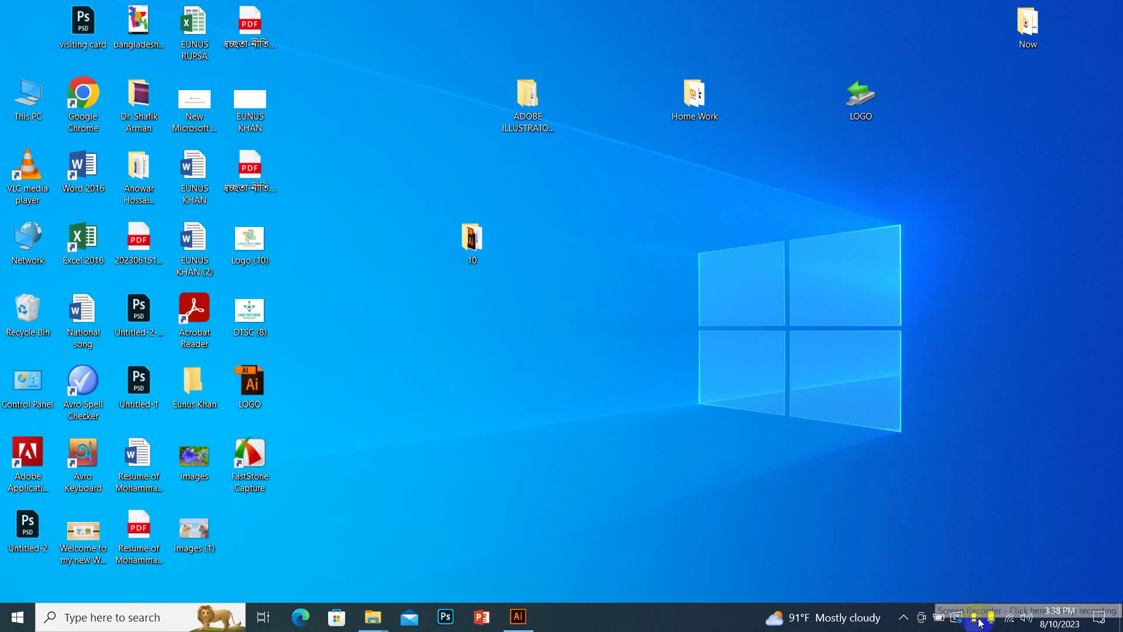